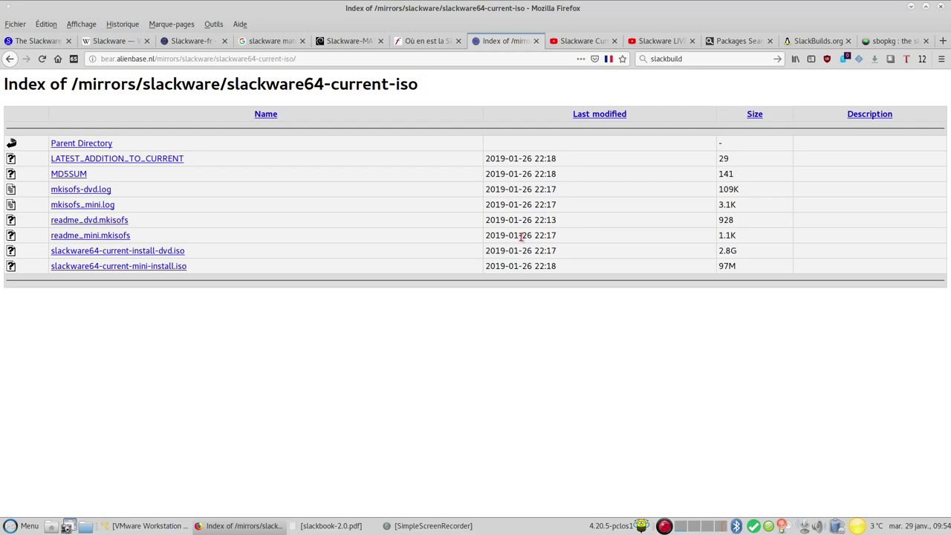
# Review the Slackware Current and Slackware LIVE video pages
pyautogui.click(584, 42)
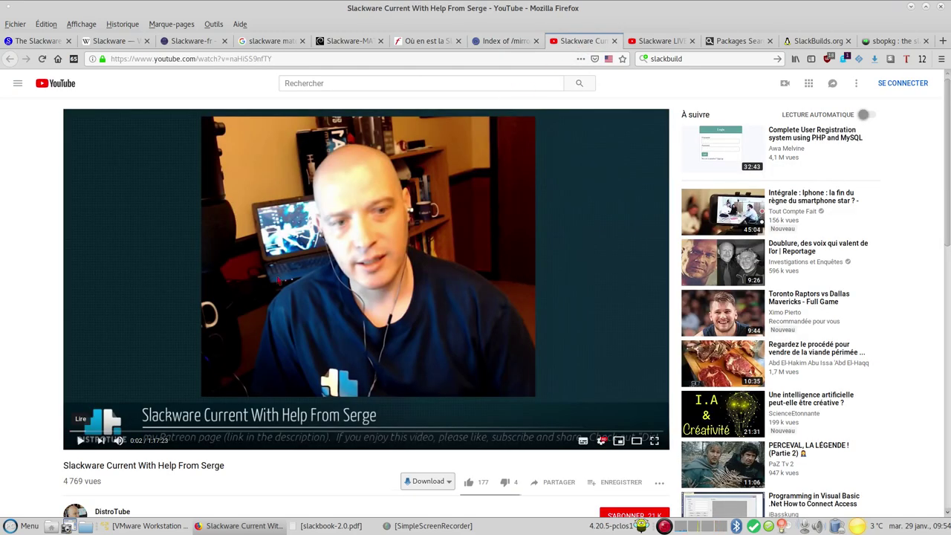
pyautogui.scroll(-1, 8, 348)
pyautogui.scroll(-2, 9, 348)
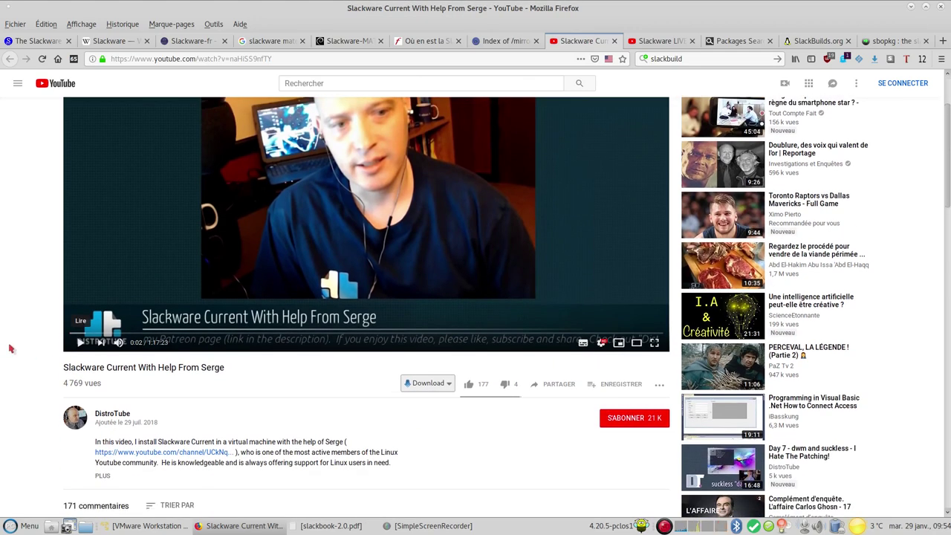
pyautogui.scroll(3, 19, 341)
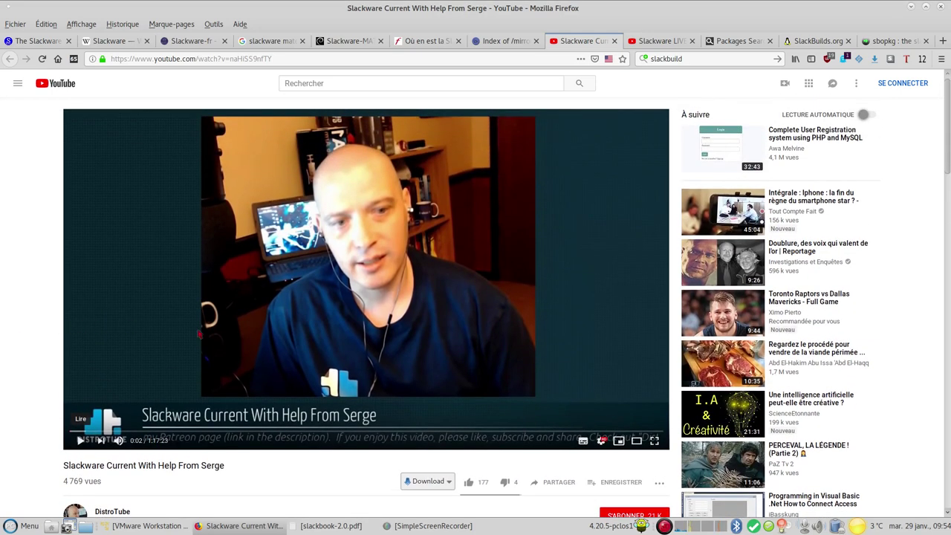
pyautogui.click(667, 45)
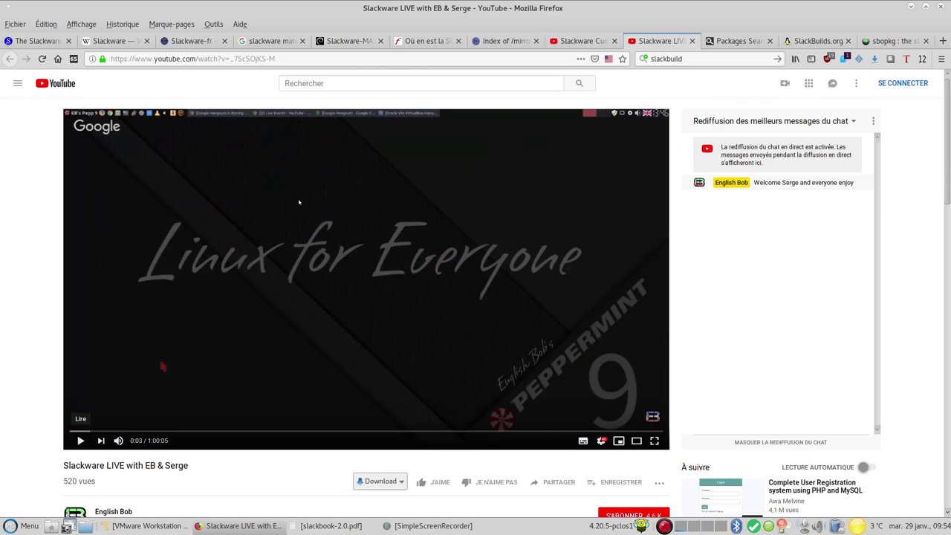
pyautogui.scroll(-1, 160, 367)
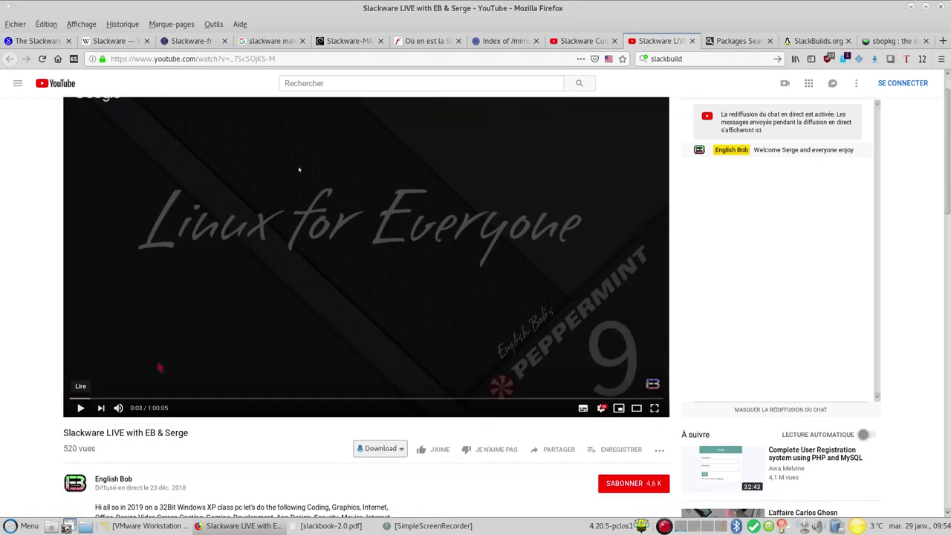
# Look through the pkgs.org, SlackBuilds.org and sbopkg package pages
pyautogui.click(738, 41)
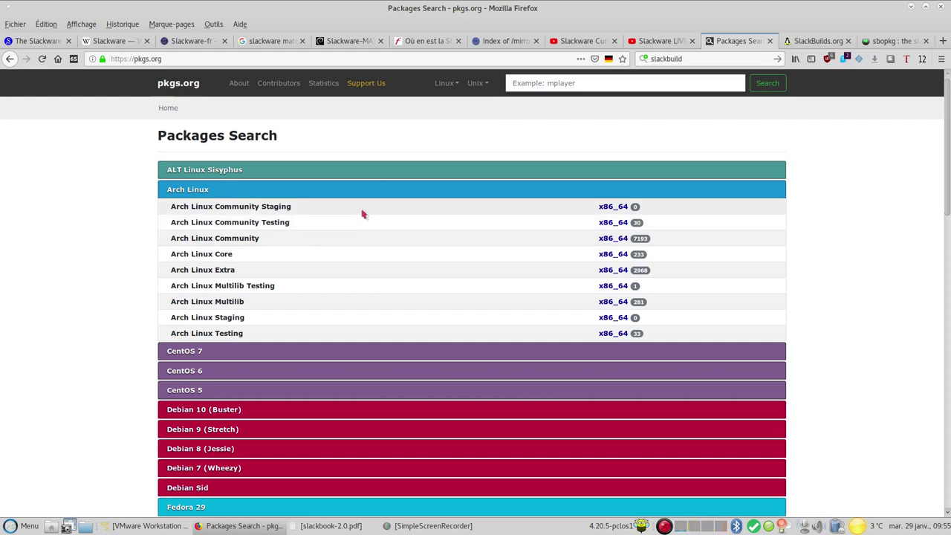
pyautogui.click(816, 41)
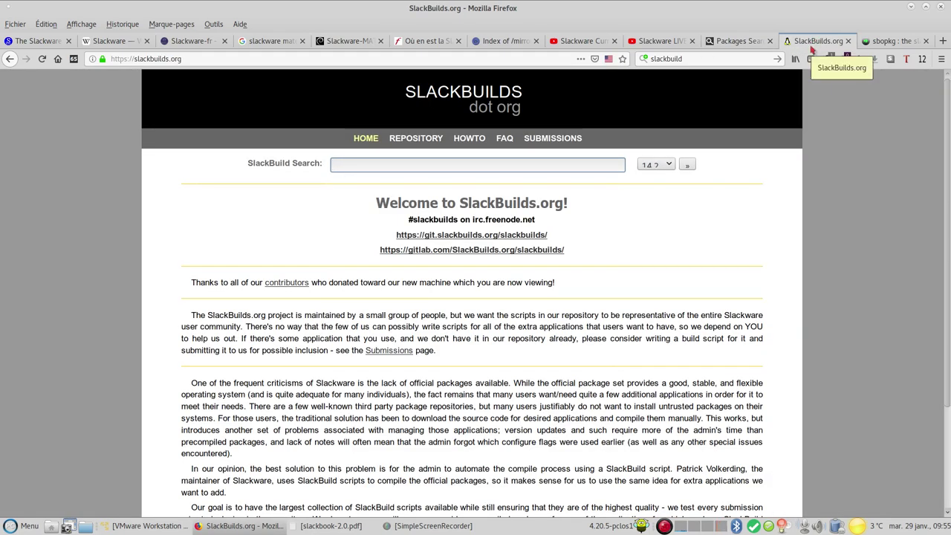
pyautogui.click(886, 42)
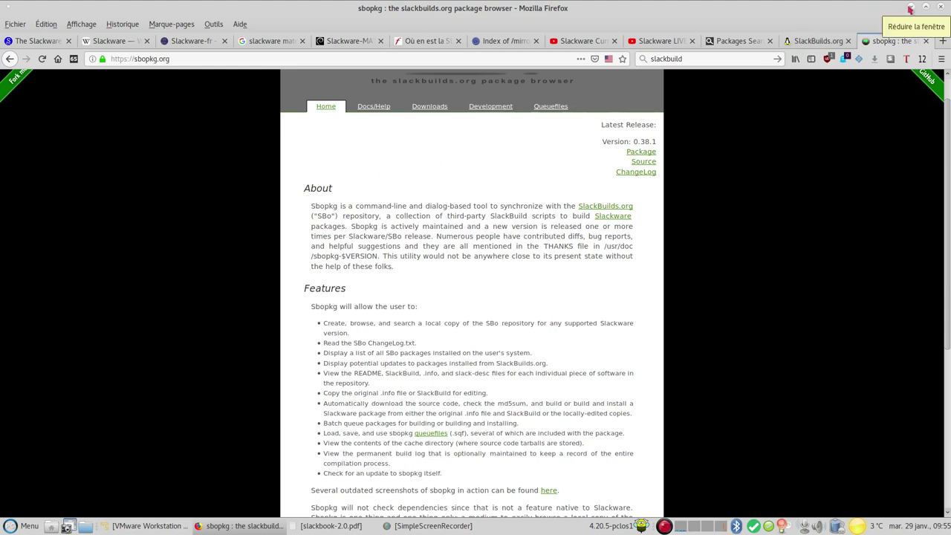
# Minimize Firefox, restore VMware Player and start creating a new virtual machine
pyautogui.click(911, 9)
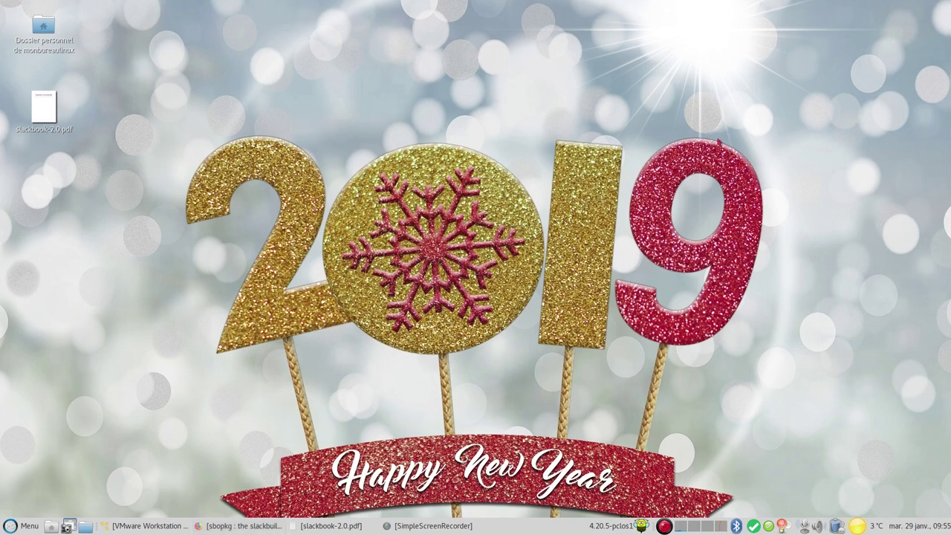
pyautogui.click(146, 526)
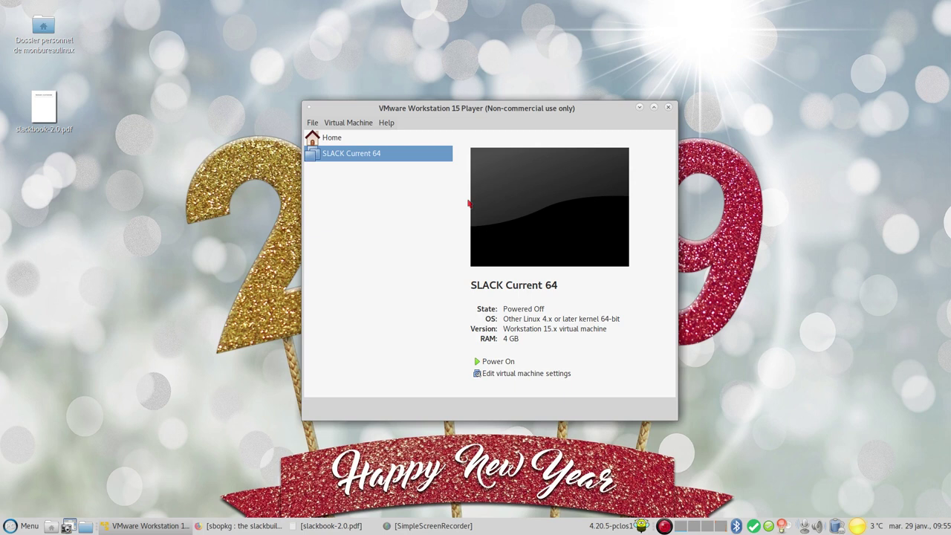
pyautogui.click(316, 125)
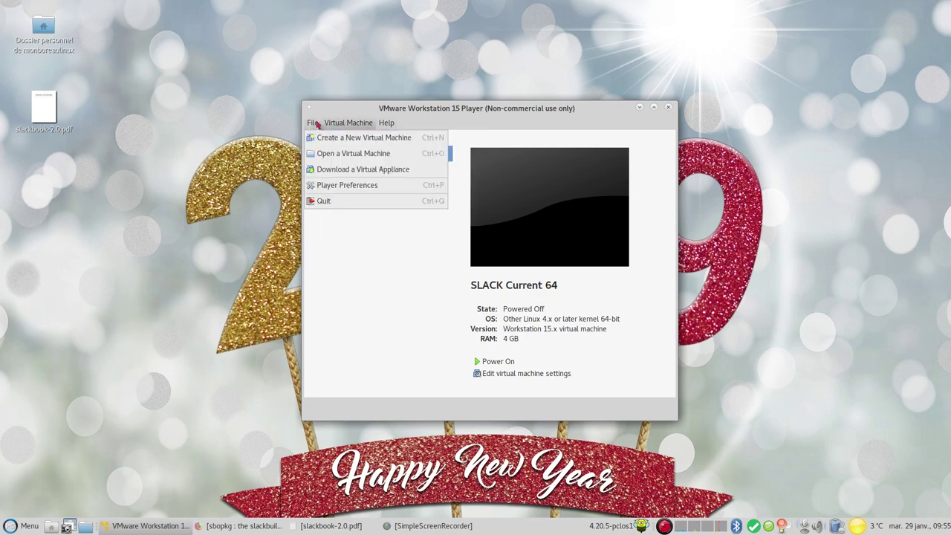
pyautogui.click(327, 137)
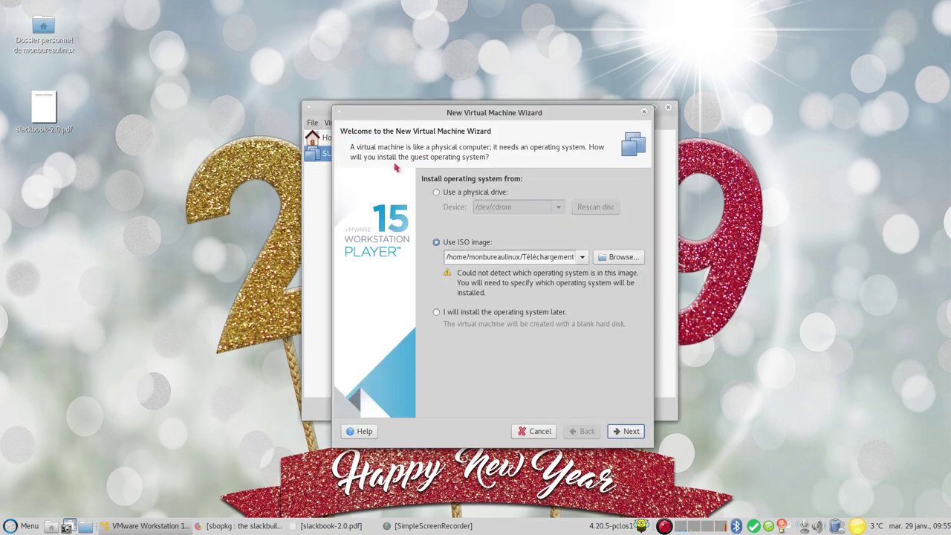
# Choose slackware64-current-install-dvd.iso as the installer disc image
pyautogui.click(619, 257)
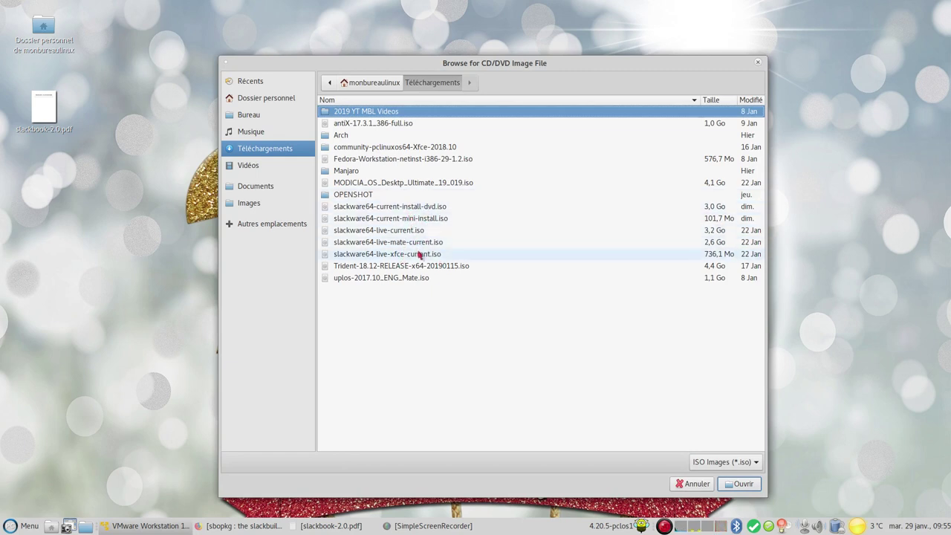
pyautogui.click(389, 209)
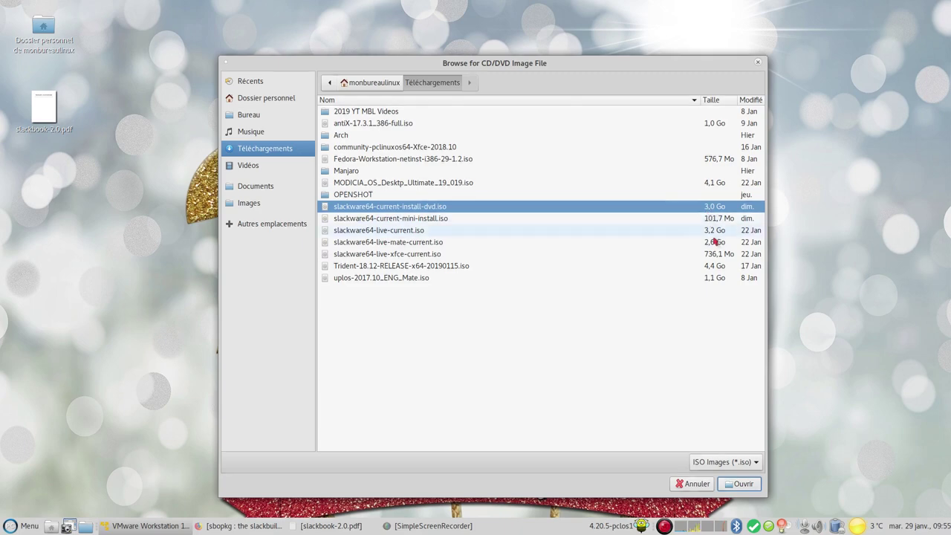
pyautogui.click(744, 487)
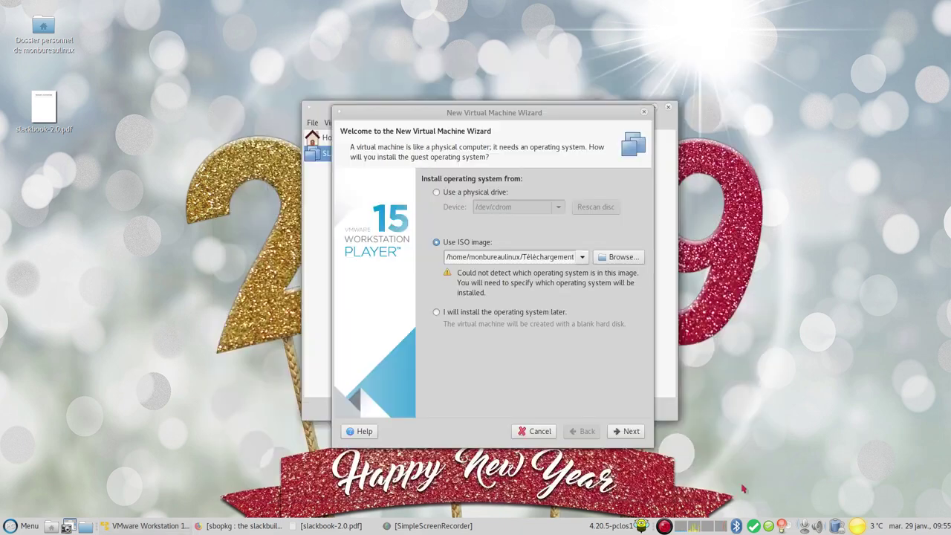
pyautogui.click(624, 433)
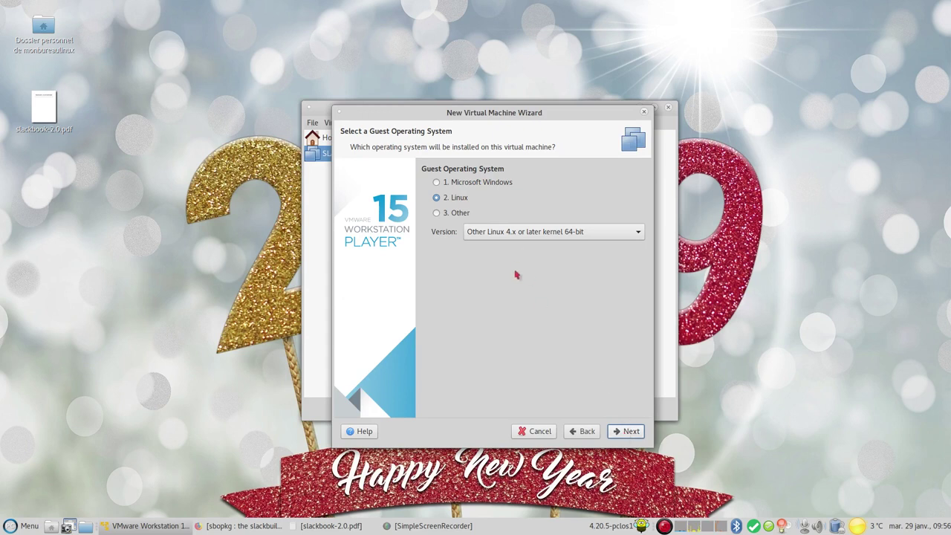
# Keep Linux as the guest OS and name the machine SLACK64 CURRENT XFCE
pyautogui.click(628, 433)
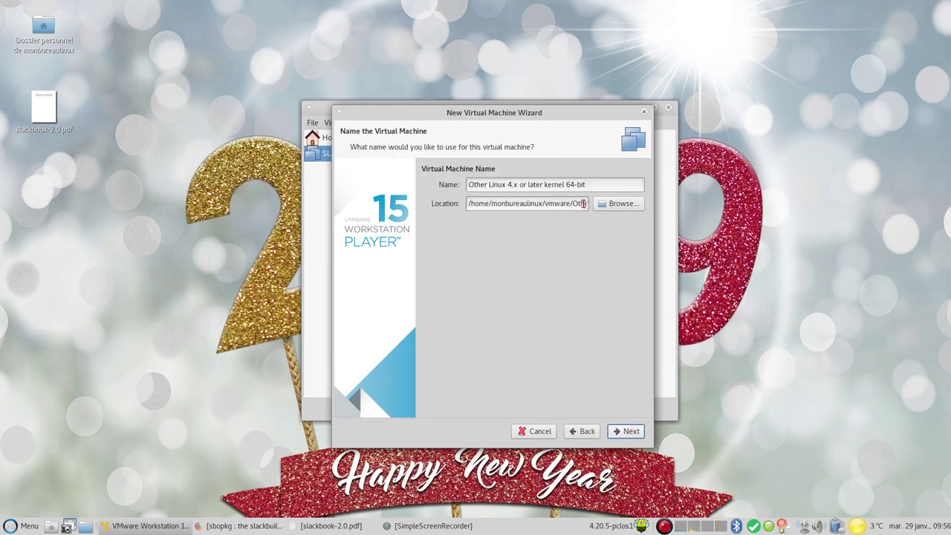
pyautogui.moveTo(601, 187); pyautogui.dragTo(456, 190)
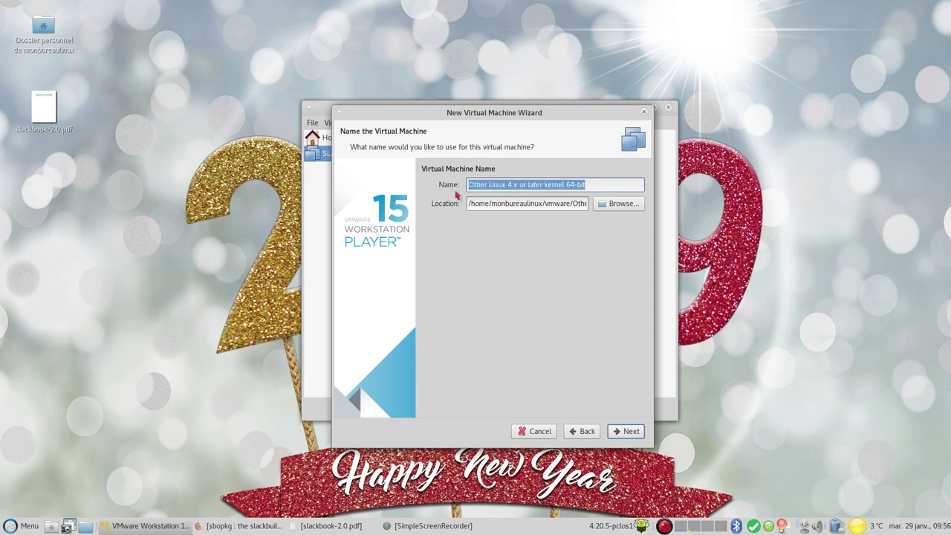
pyautogui.press('BackSpace')
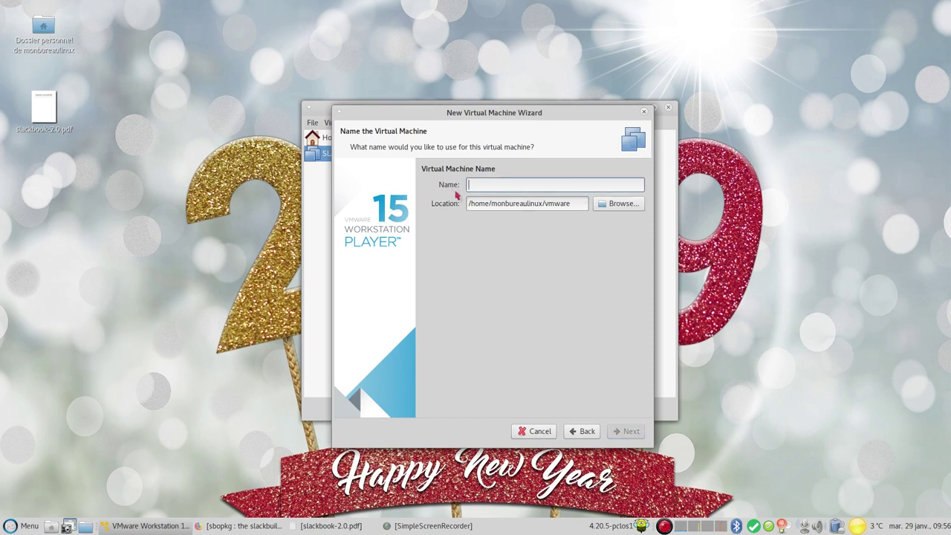
pyautogui.write('SLACK64 CU')
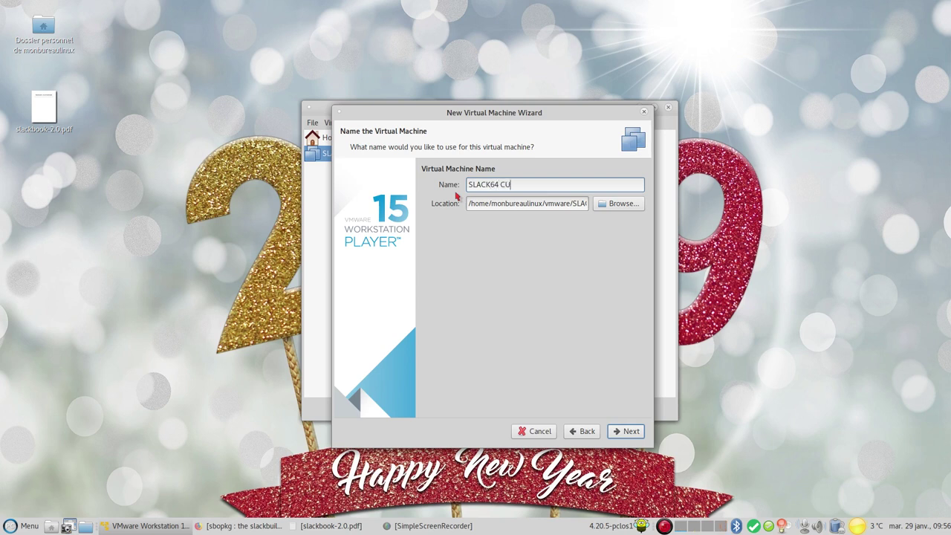
pyautogui.write('RRENT XFCE')
pyautogui.click(627, 433)
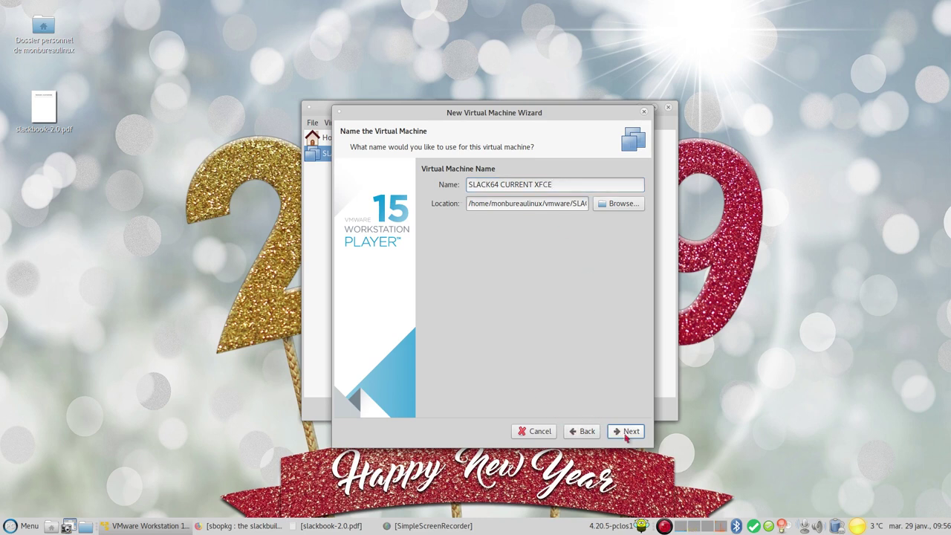
# Set the virtual disk to 25 GB stored as a single file
pyautogui.moveTo(530, 228); pyautogui.dragTo(509, 238)
pyautogui.press('BackSpace')
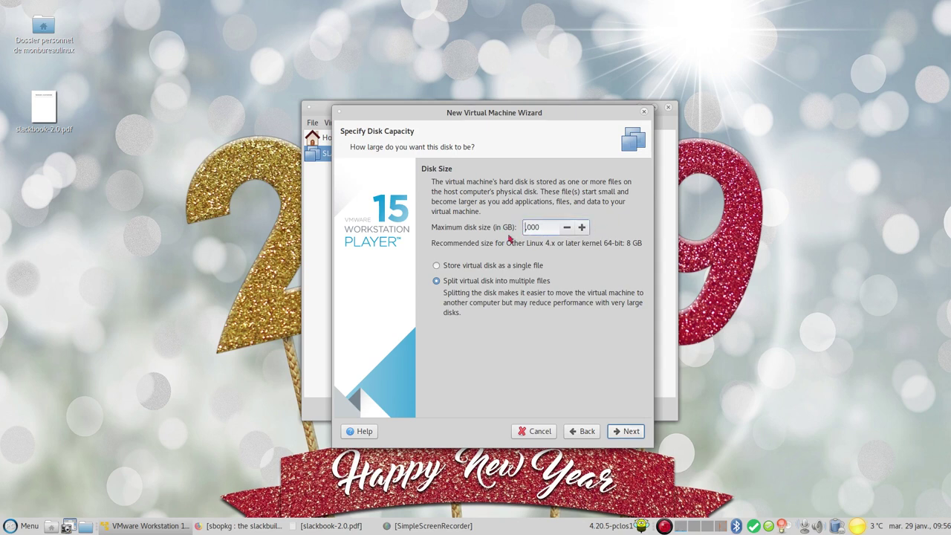
pyautogui.write('25')
pyautogui.click(446, 270)
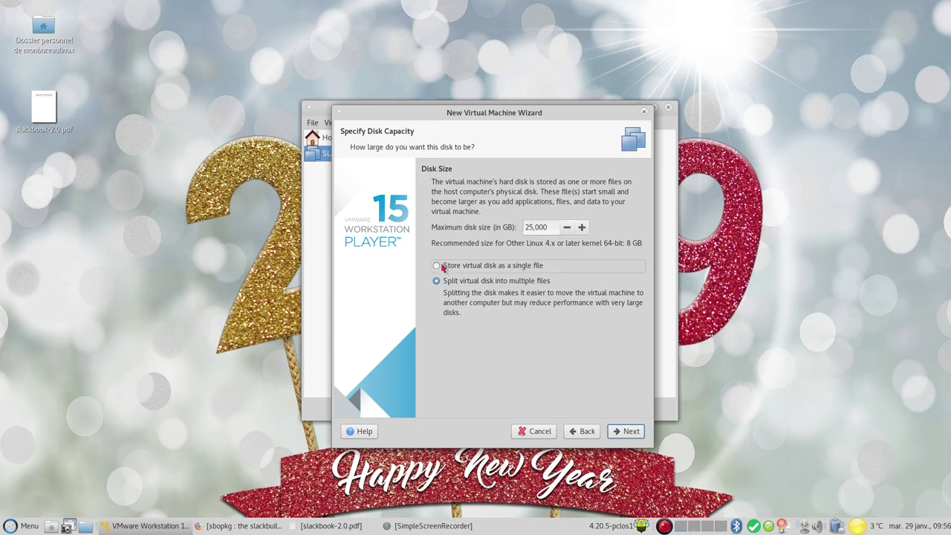
pyautogui.click(625, 432)
# Give the machine 4 GB of memory and 4 processor cores
pyautogui.click(473, 322)
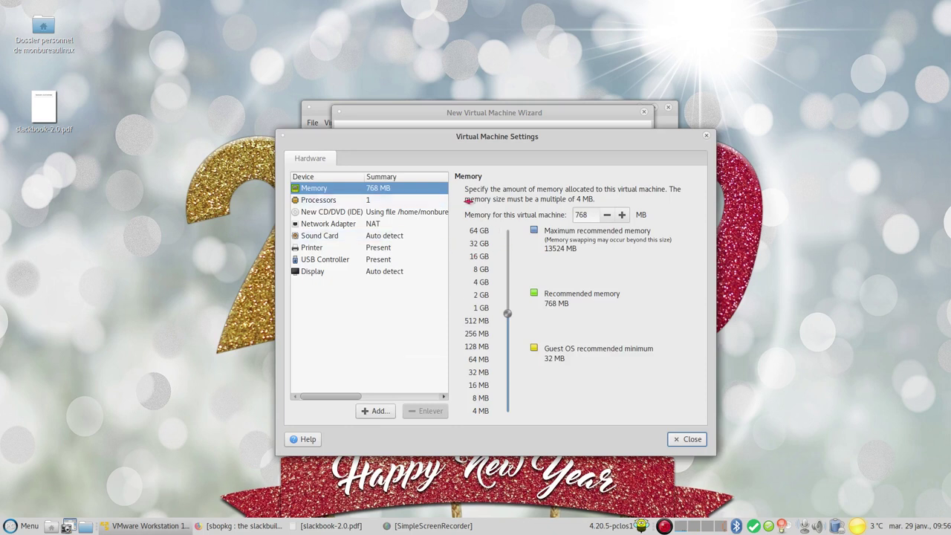
pyautogui.moveTo(510, 313); pyautogui.dragTo(520, 282)
pyautogui.click(351, 200)
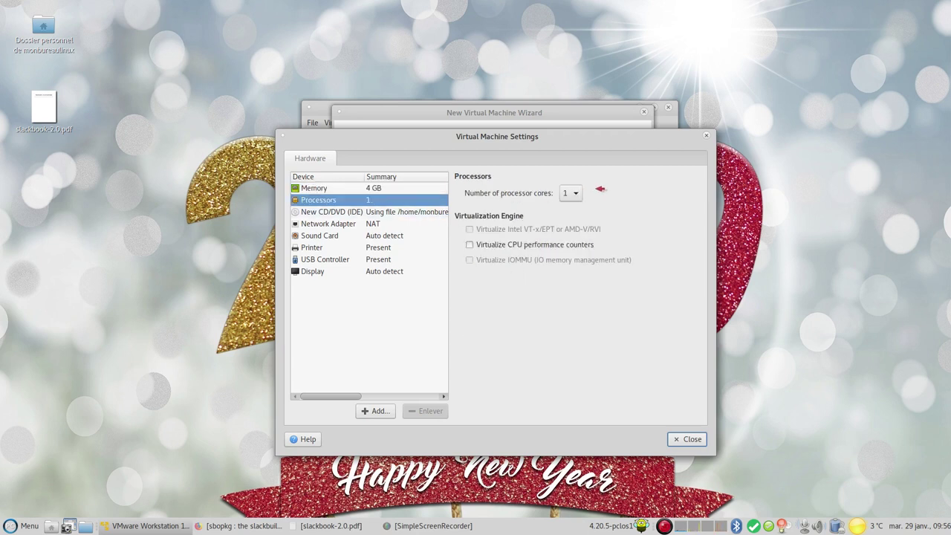
pyautogui.click(575, 193)
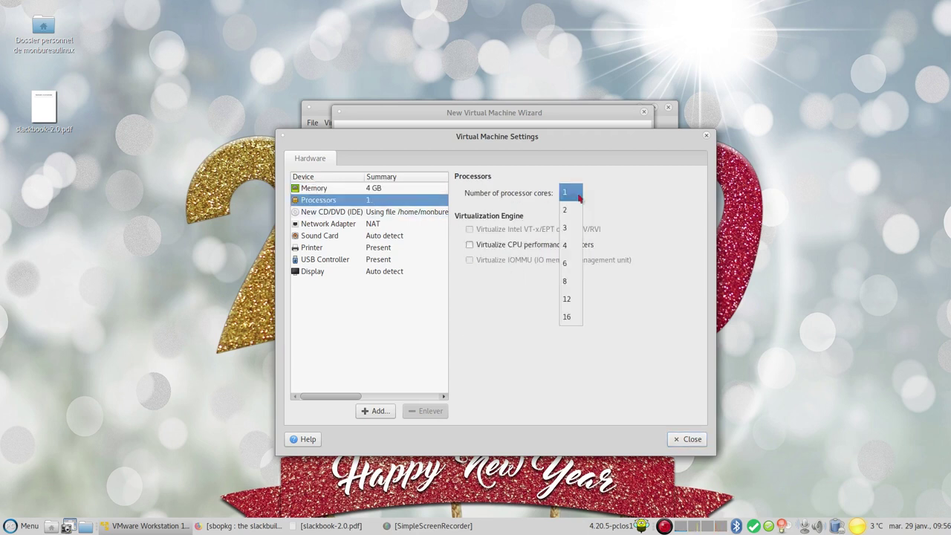
pyautogui.click(575, 246)
# Switch the network adapter to bridged mode and review the remaining devices
pyautogui.click(386, 214)
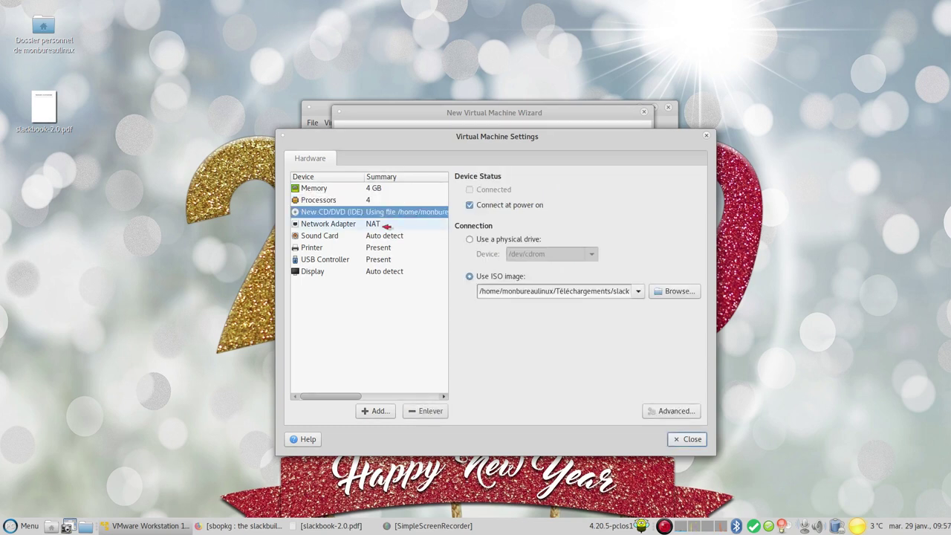
pyautogui.click(387, 226)
pyautogui.click(500, 239)
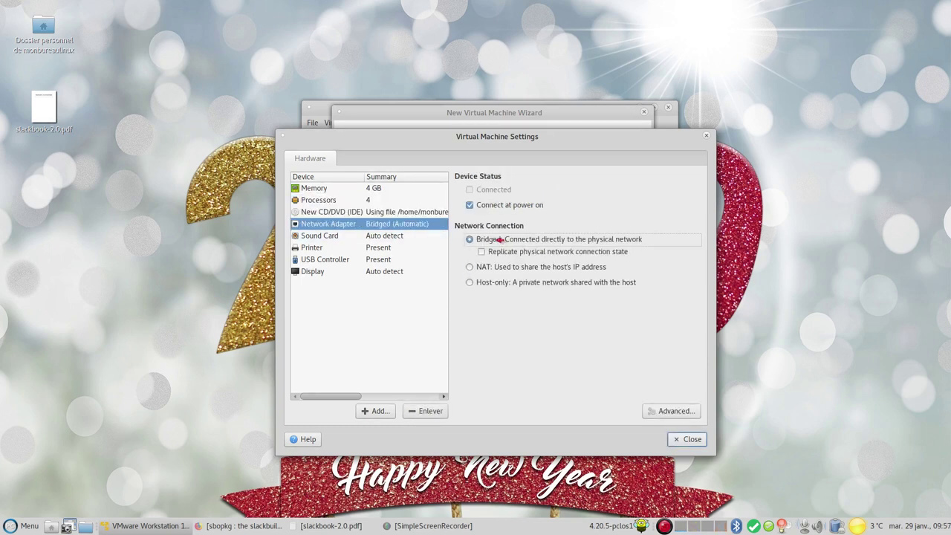
pyautogui.click(364, 237)
pyautogui.click(363, 250)
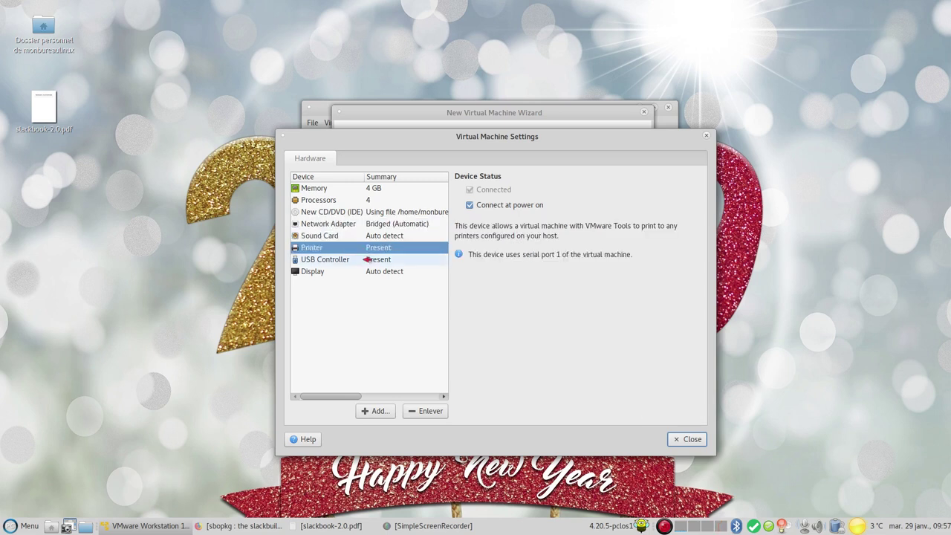
pyautogui.click(366, 259)
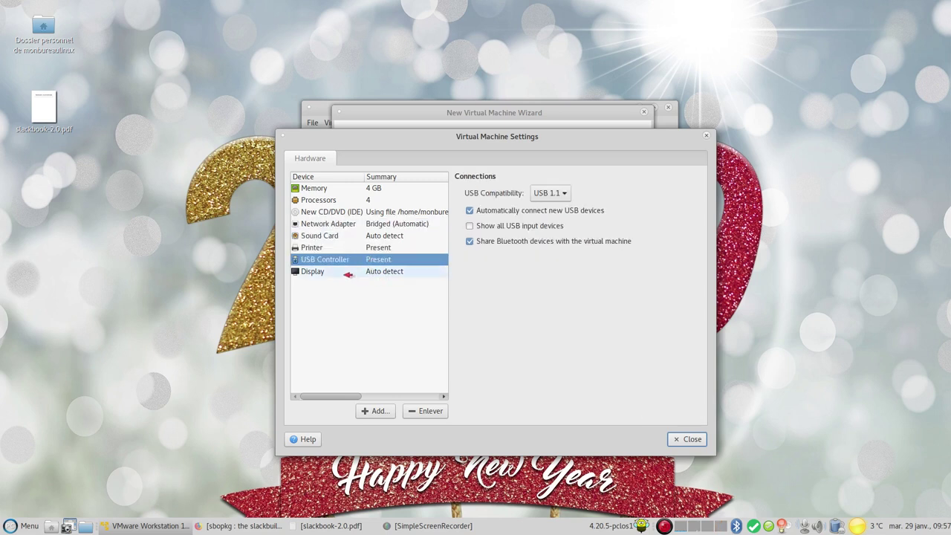
pyautogui.click(348, 271)
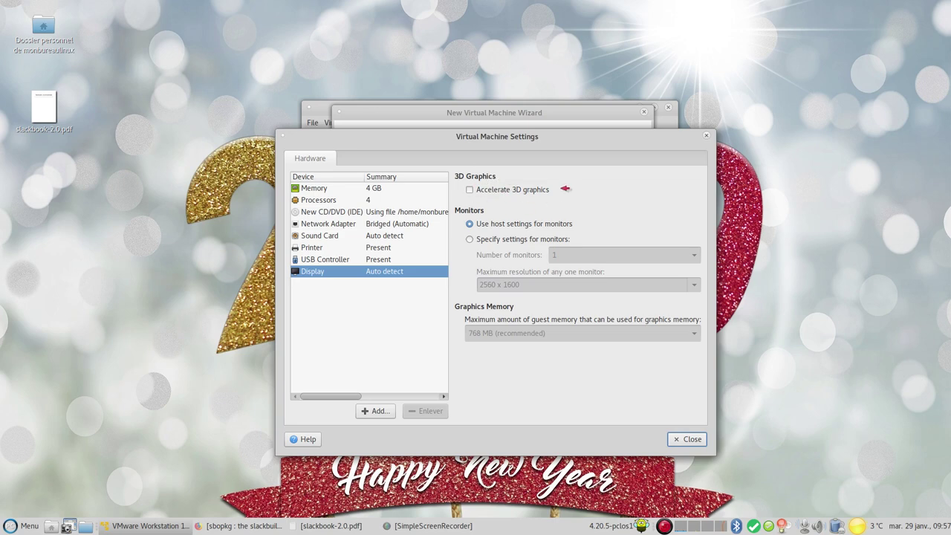
# Close hardware settings, finish the wizard and power on the SLACK64 CURRENT XFCE VM
pyautogui.click(687, 439)
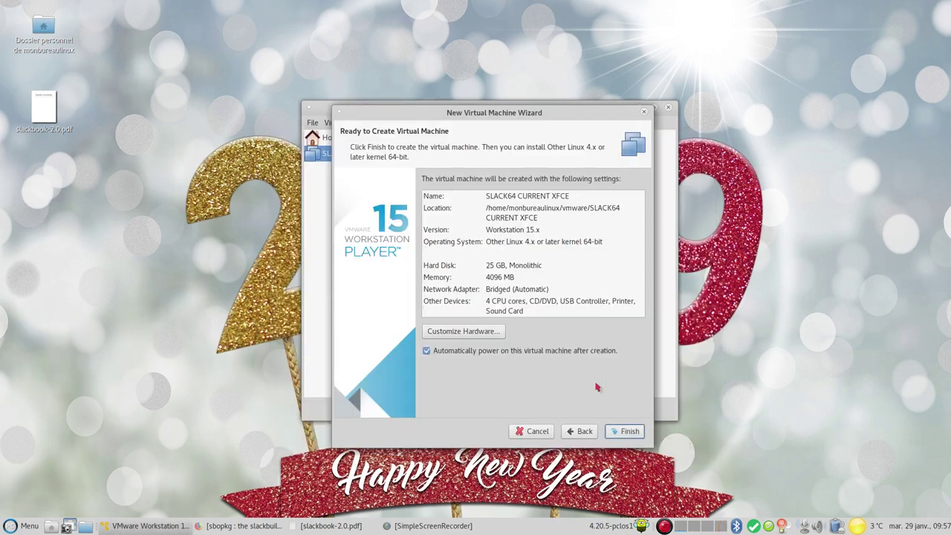
pyautogui.click(627, 432)
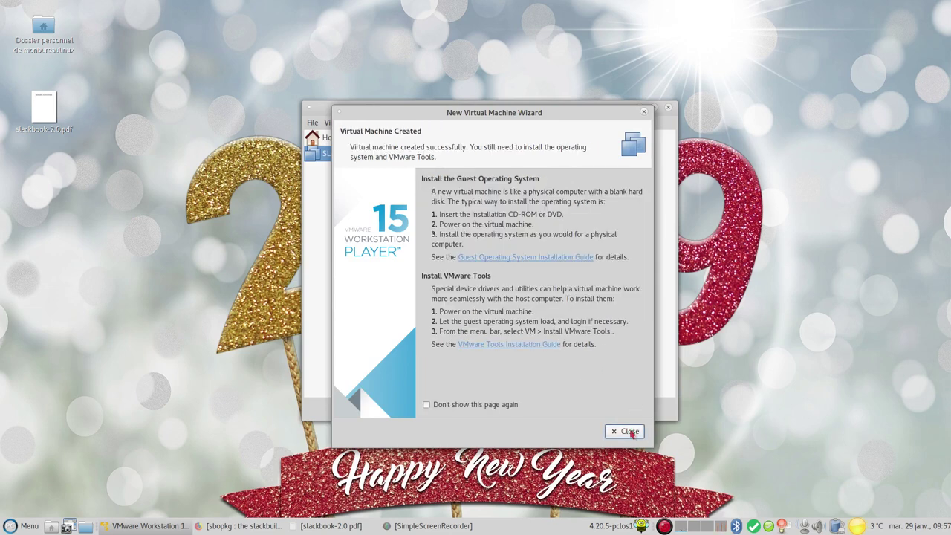
pyautogui.click(628, 432)
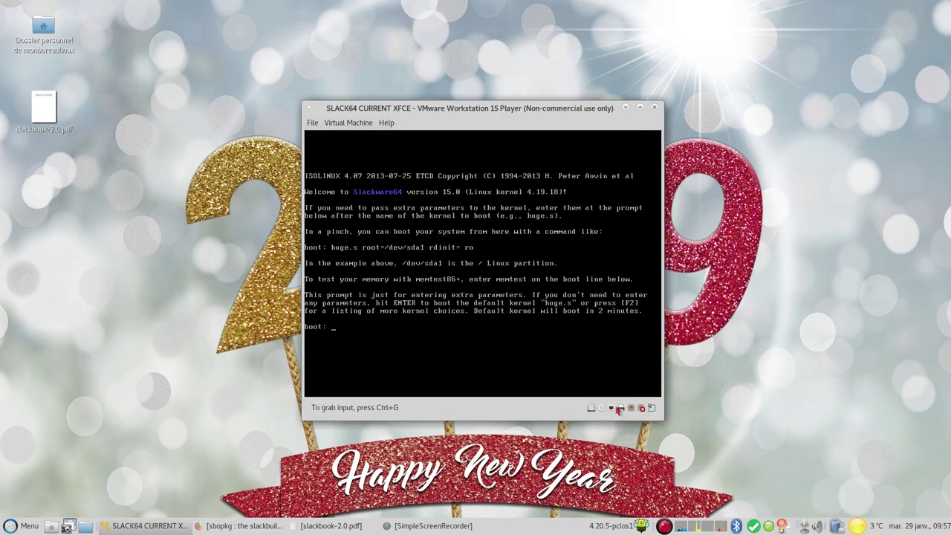
# Boot the default installer kernel and choose to select a non-US keyboard map
pyautogui.click(494, 356)
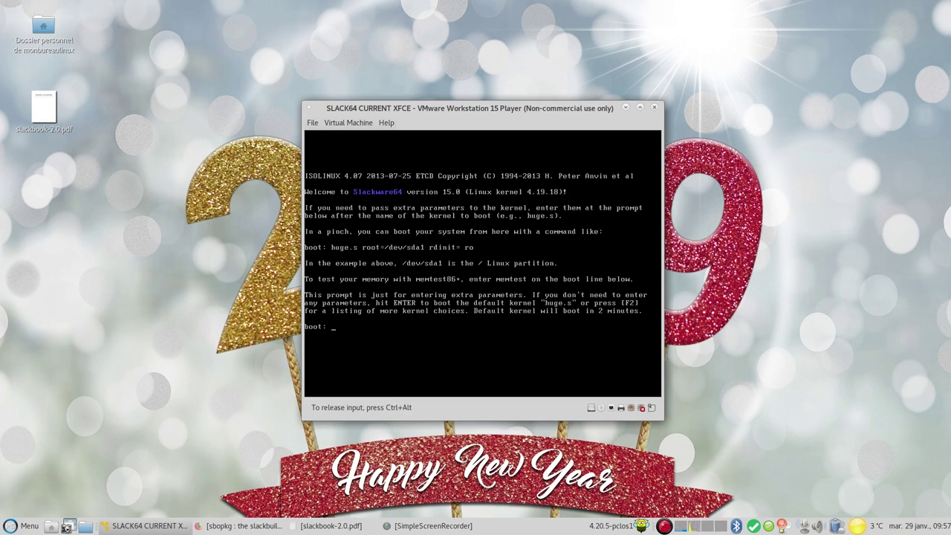
pyautogui.press('Return')
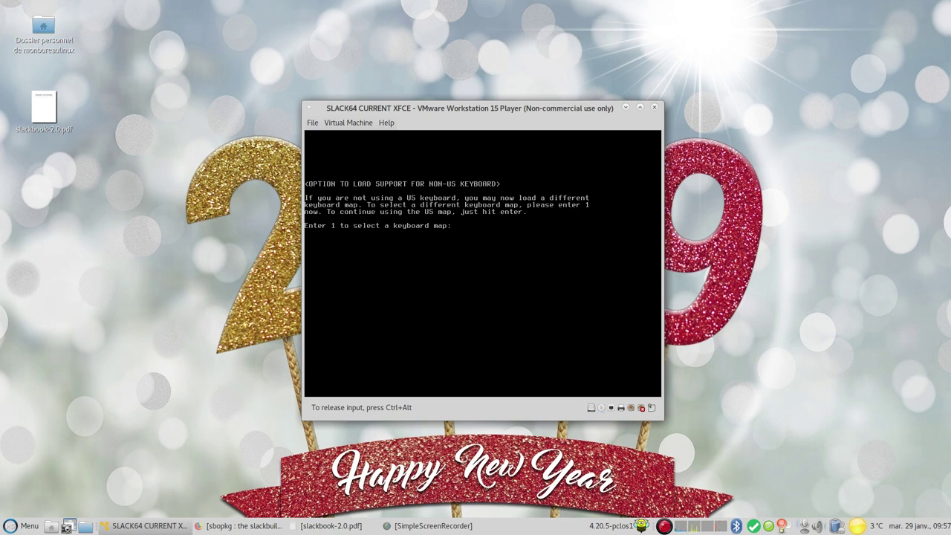
pyautogui.press('End')
pyautogui.press('BackSpace')
pyautogui.press('BackSpace')
pyautogui.press('BackSpace')
pyautogui.write('1')
pyautogui.press('Return')
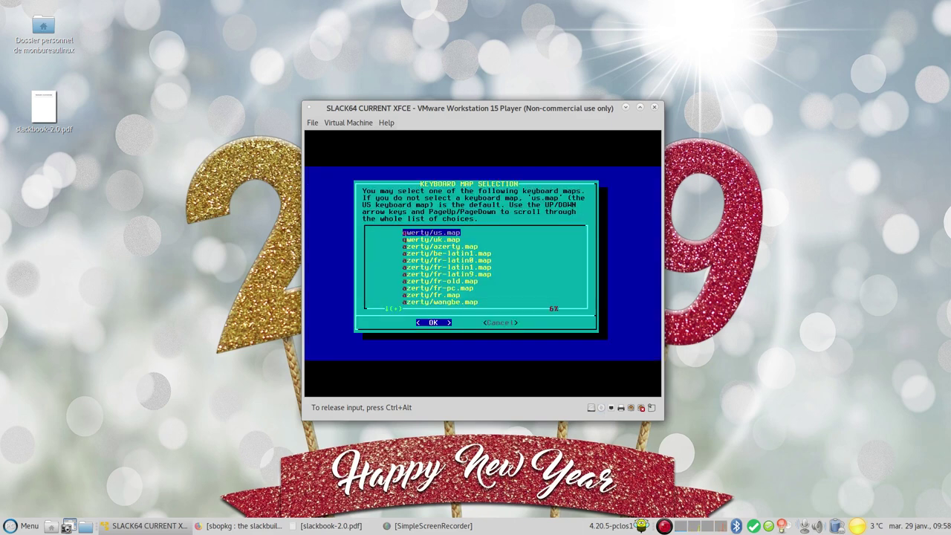
# Load azerty/fr.map, test a few keys and accept the keymap
pyautogui.press('Down')
pyautogui.press('Down')
pyautogui.press('Down')
pyautogui.press('Down')
pyautogui.press('Down')
pyautogui.press('Down')
pyautogui.press('Down')
pyautogui.press('Down')
pyautogui.press('Down')
pyautogui.press('Down')
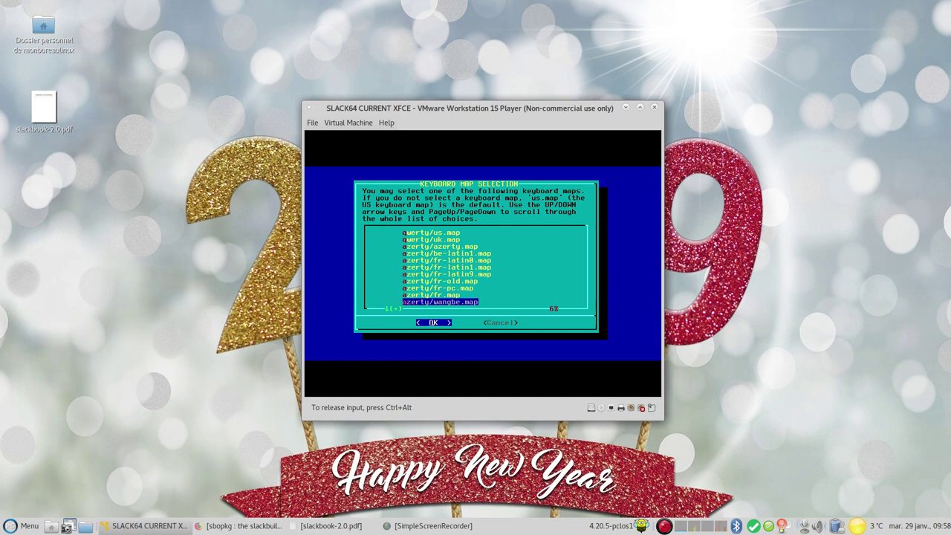
pyautogui.press('Up')
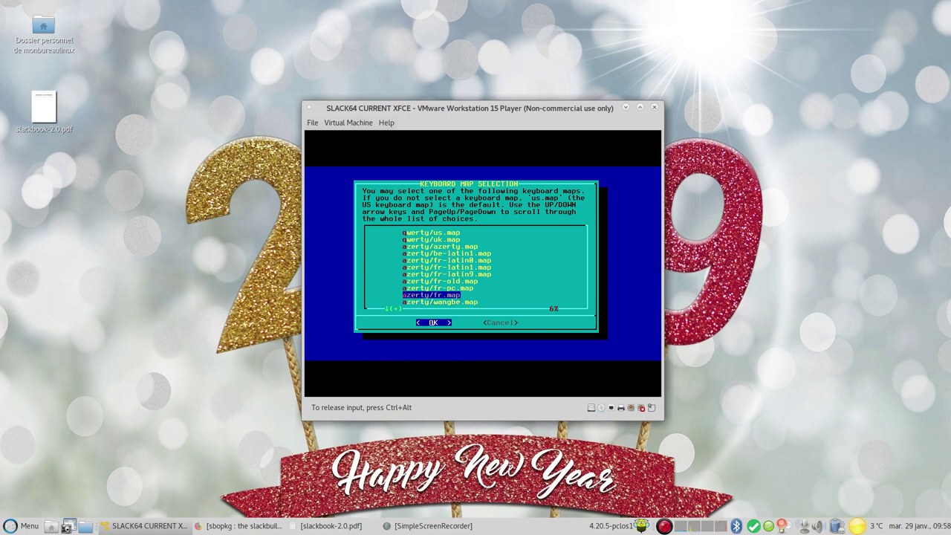
pyautogui.press('Return')
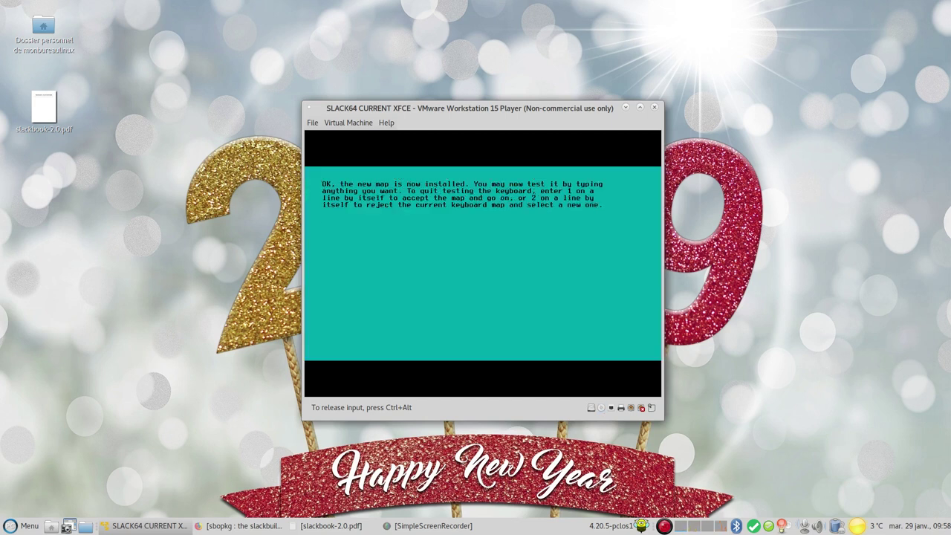
pyautogui.write('aqderzei')
pyautogui.press('BackSpace')
pyautogui.press('BackSpace')
pyautogui.press('BackSpace')
pyautogui.press('BackSpace')
pyautogui.press('Return')
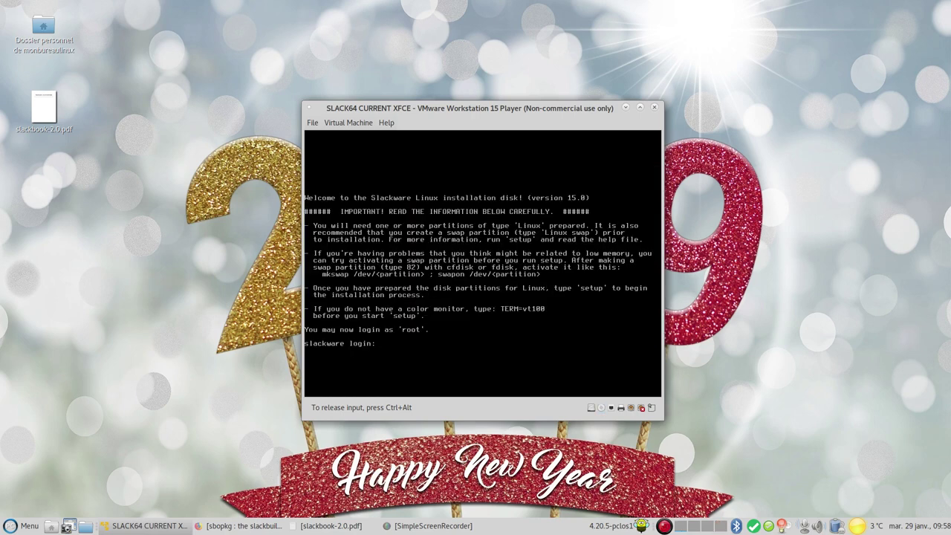
# Log in as root, launch cfdisk and give the disk a gpt label
pyautogui.write('root')
pyautogui.press('Return')
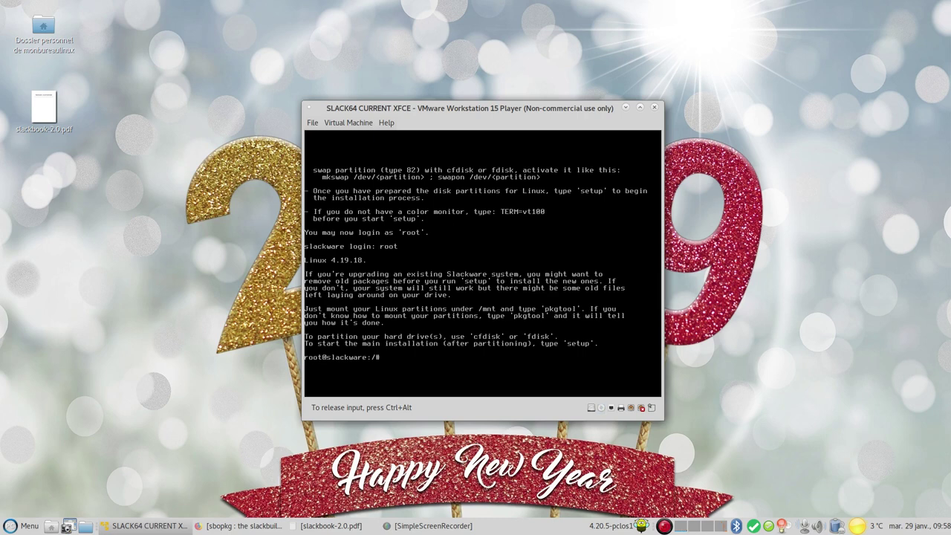
pyautogui.write('disk')
pyautogui.press('Return')
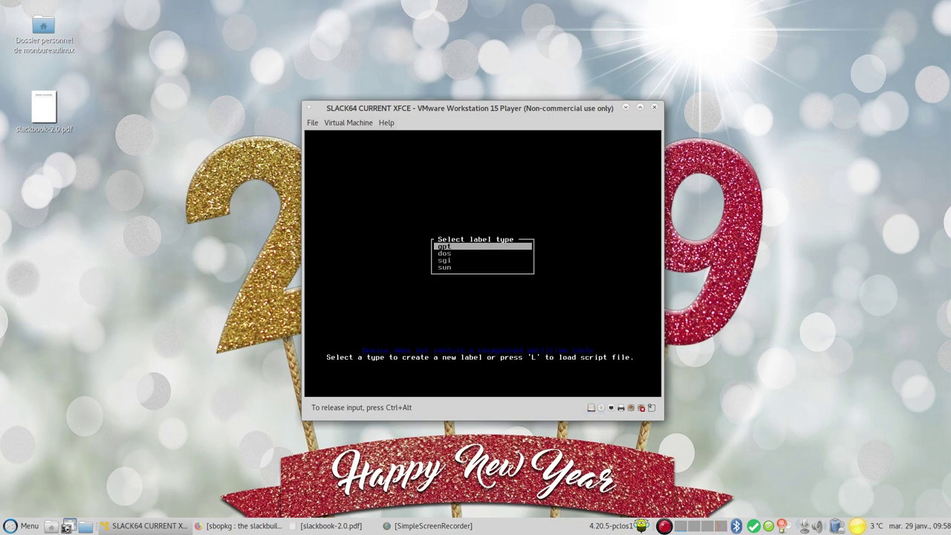
pyautogui.press('Down')
pyautogui.press('Up')
pyautogui.press('Return')
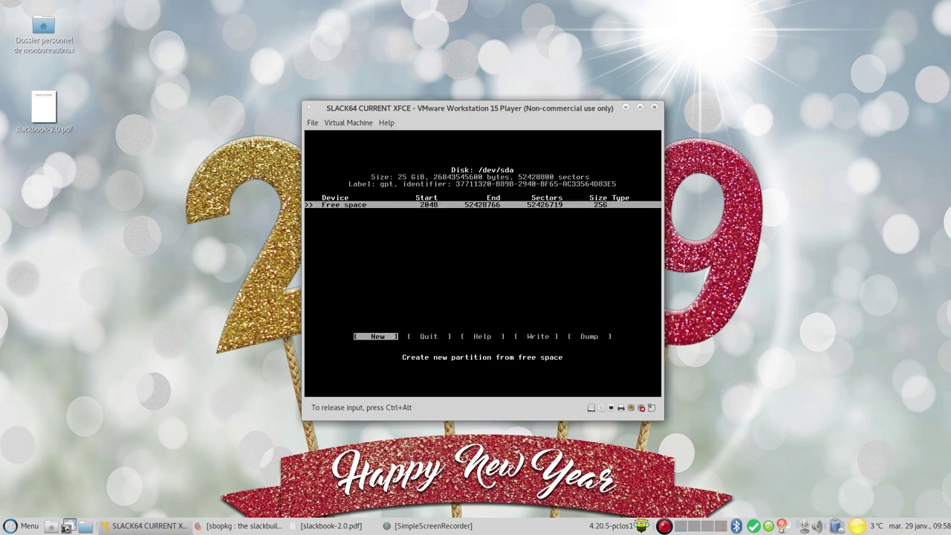
# Create a 4G /dev/sda1 partition of type Linux swap
pyautogui.press('Return')
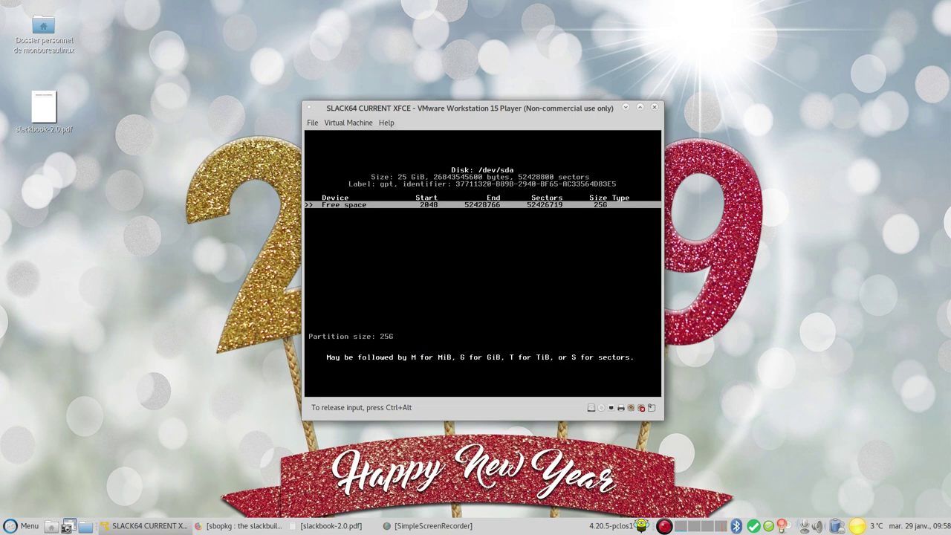
pyautogui.press('BackSpace')
pyautogui.press('BackSpace')
pyautogui.write('4')
pyautogui.press('Return')
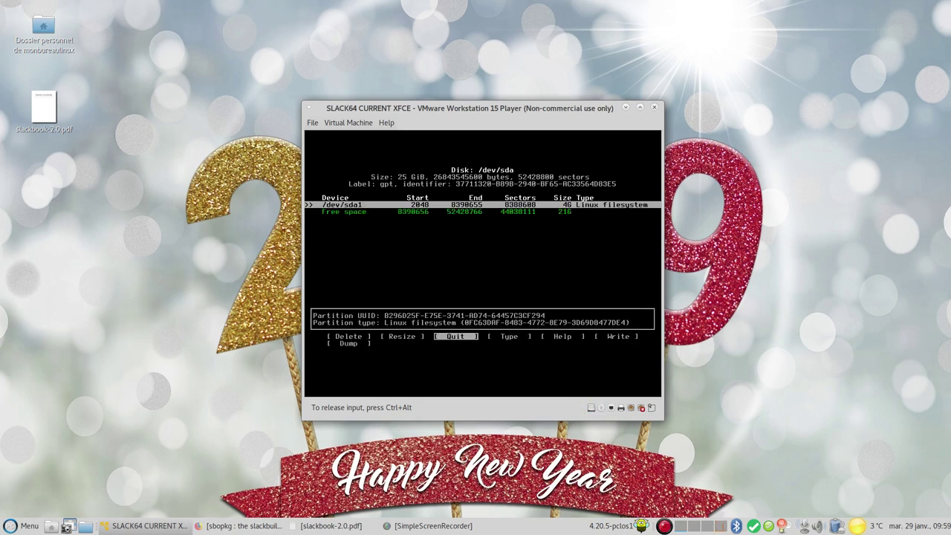
pyautogui.press('Right')
pyautogui.press('Return')
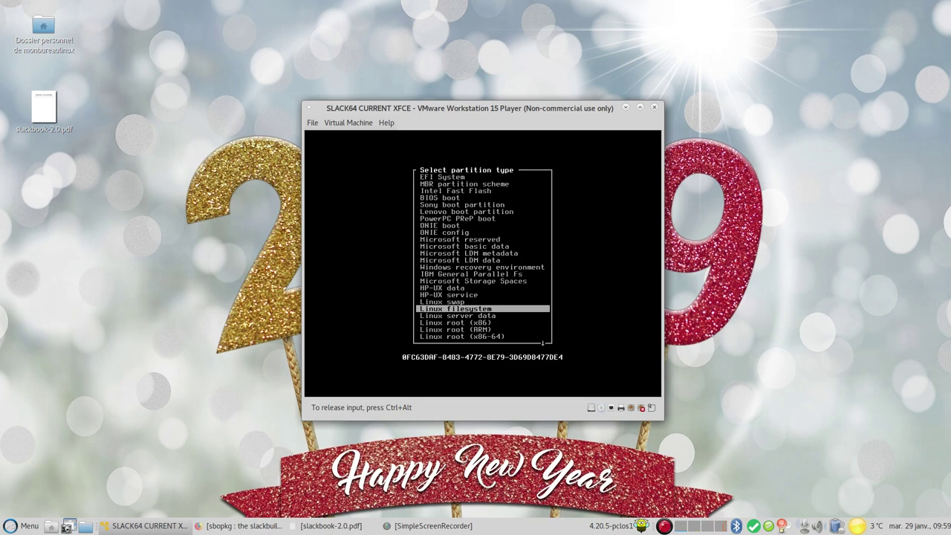
pyautogui.press('Up')
pyautogui.press('Return')
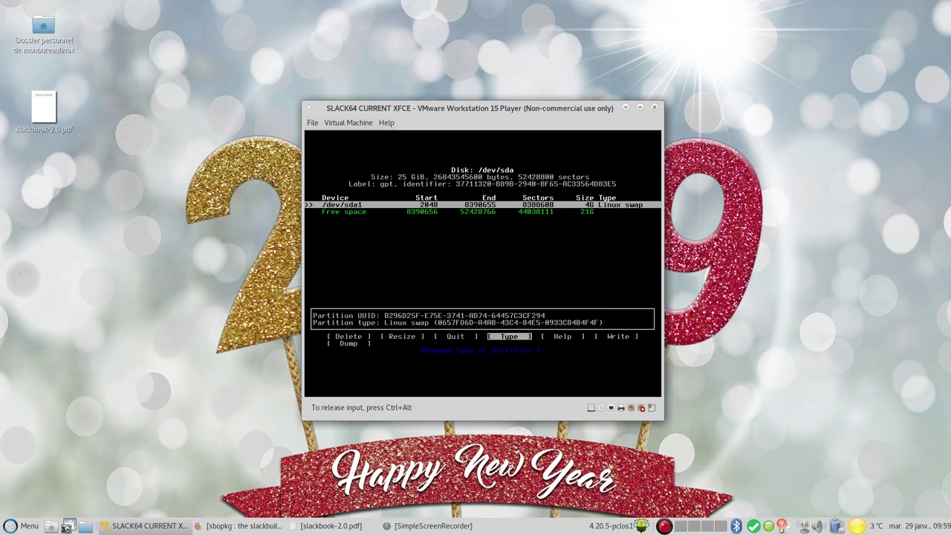
# Create a 21G /dev/sda2 partition in the remaining space as Linux filesystem
pyautogui.press('Down')
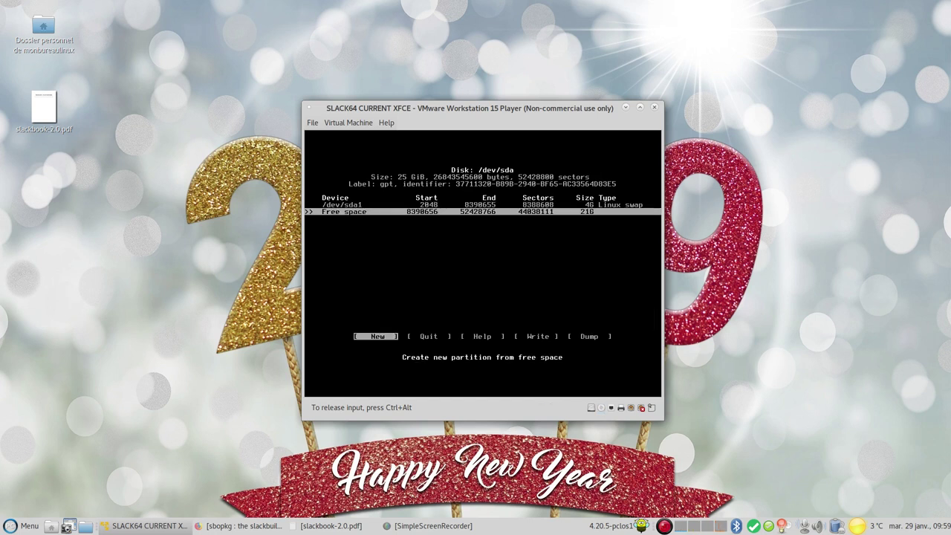
pyautogui.press('Return')
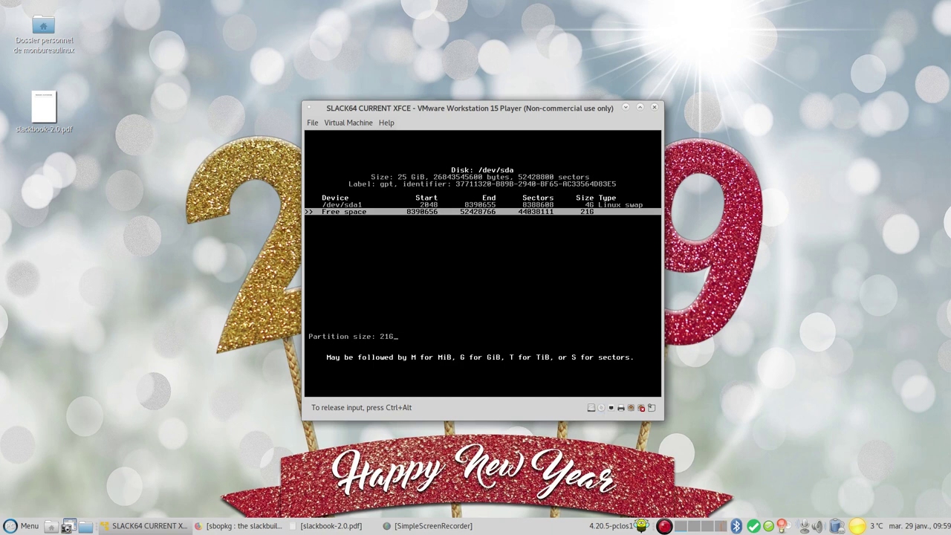
pyautogui.press('Return')
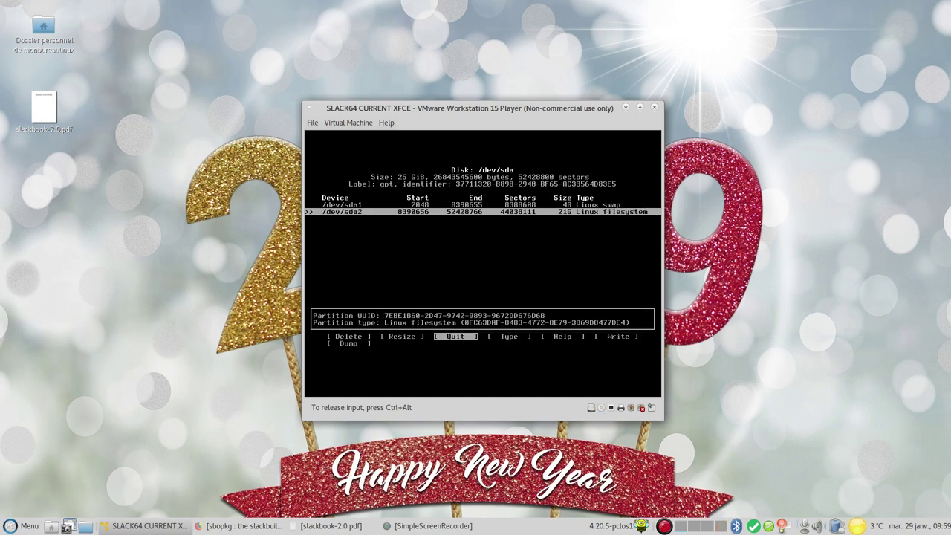
pyautogui.press('Right')
pyautogui.press('Return')
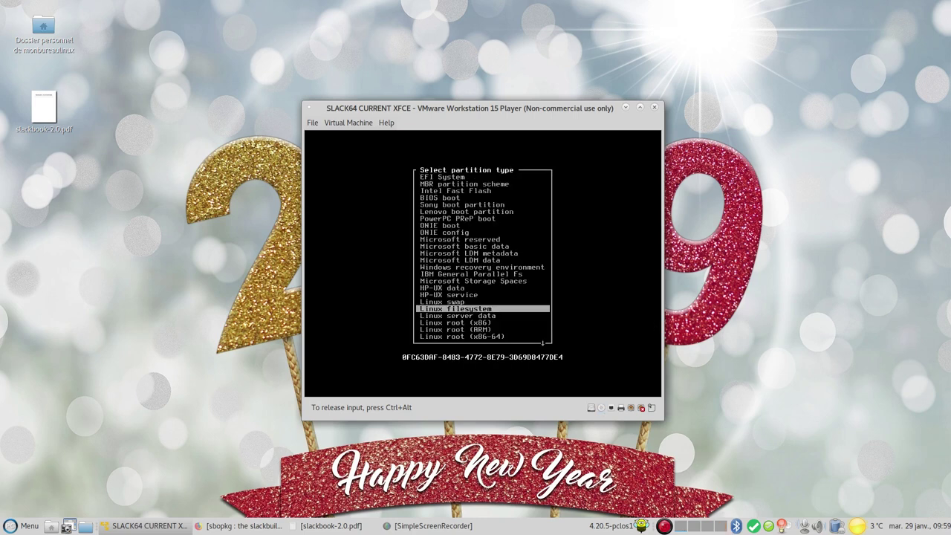
pyautogui.press('Return')
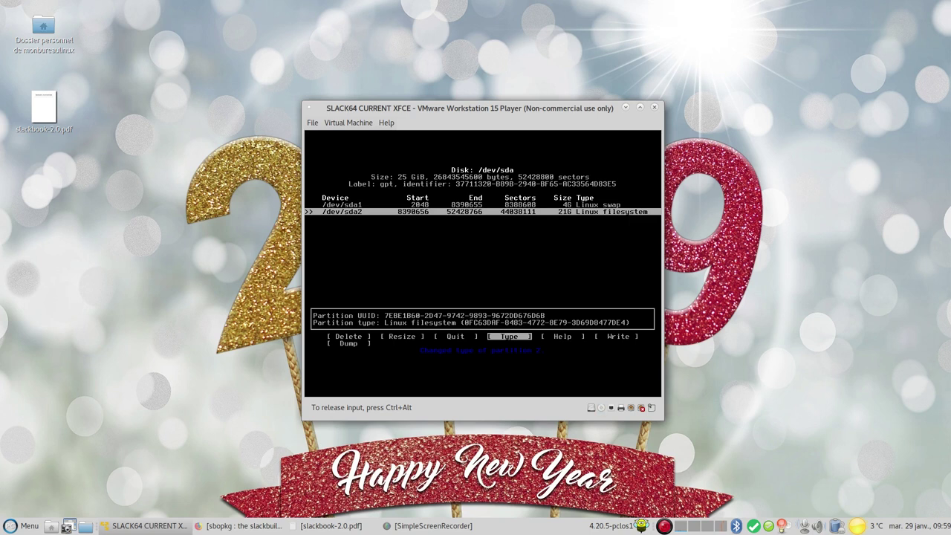
pyautogui.press('Right')
pyautogui.press('Right')
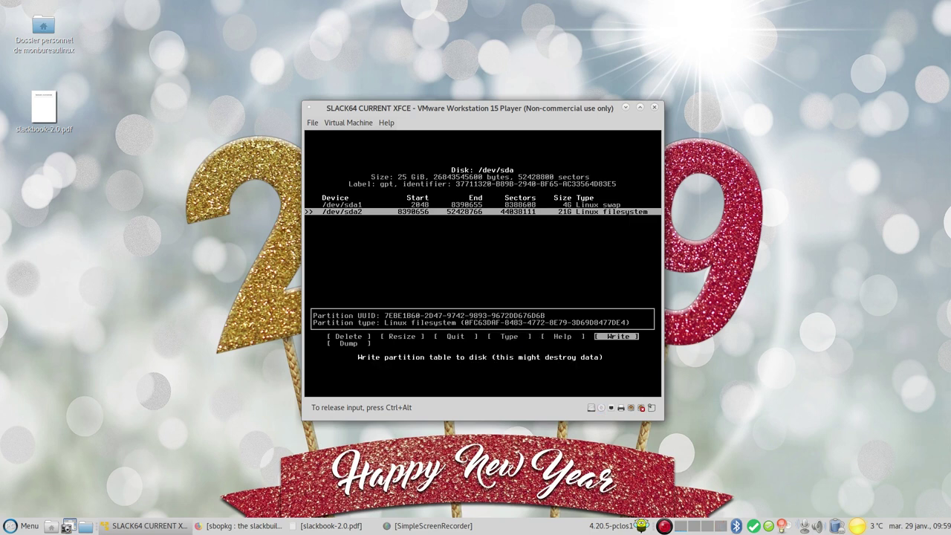
# Write the partition table to disk, confirming with 'yes', and quit cfdisk
pyautogui.press('Return')
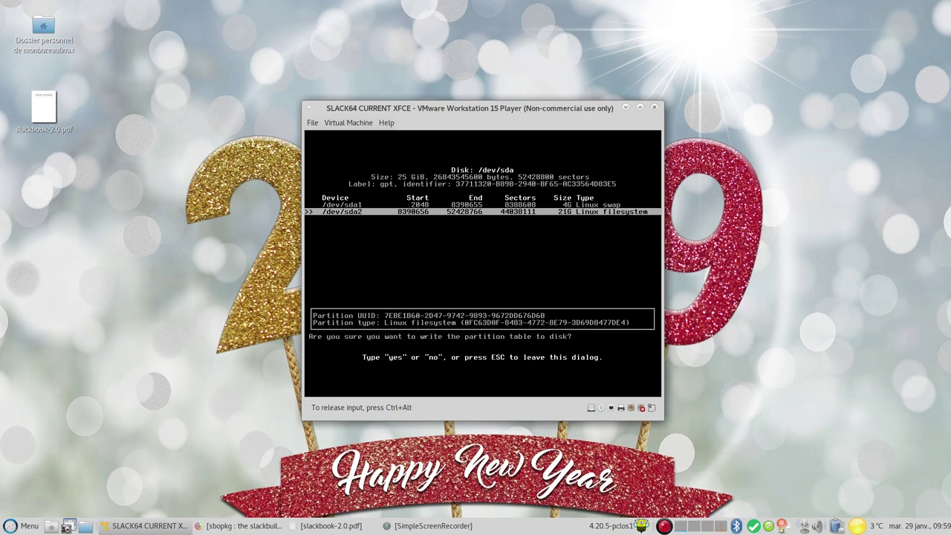
pyautogui.write('yes')
pyautogui.press('Return')
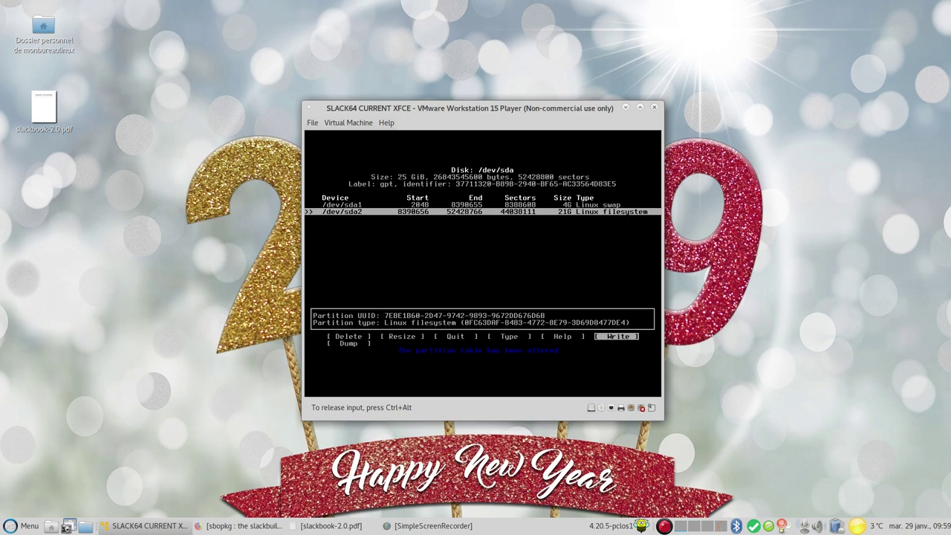
pyautogui.press('Left')
pyautogui.press('Left')
pyautogui.press('Left')
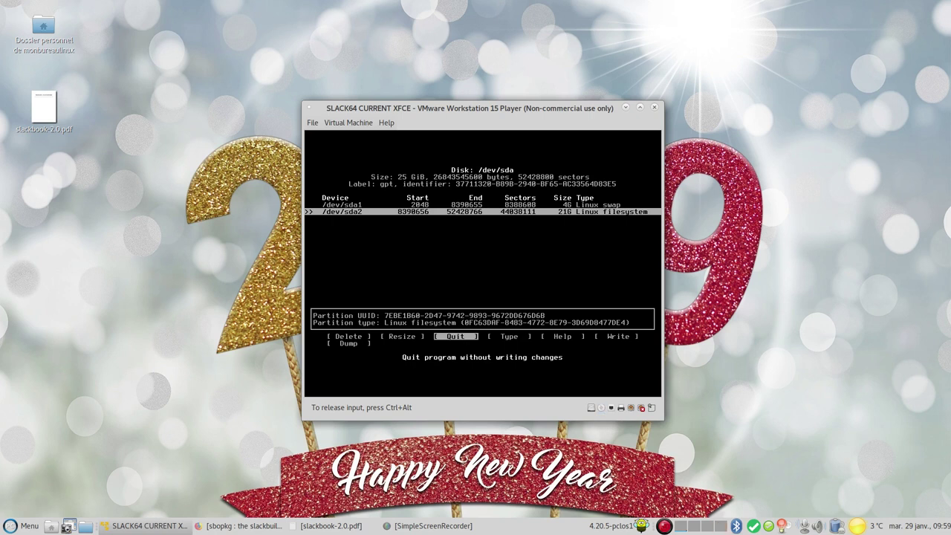
pyautogui.press('Return')
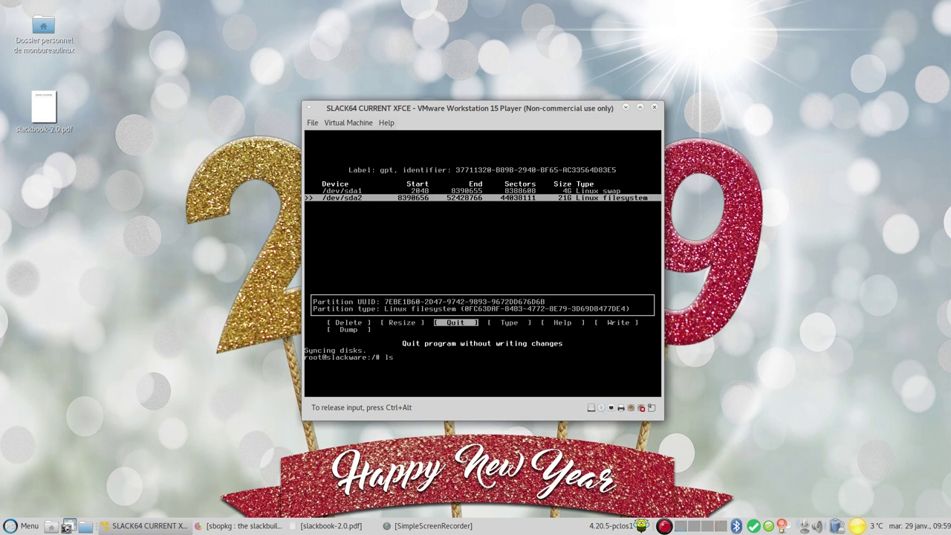
# Check with lsblk that sda1 is 4G and sda2 is 21G, then enter setup
pyautogui.write('lsblk')
pyautogui.press('Return')
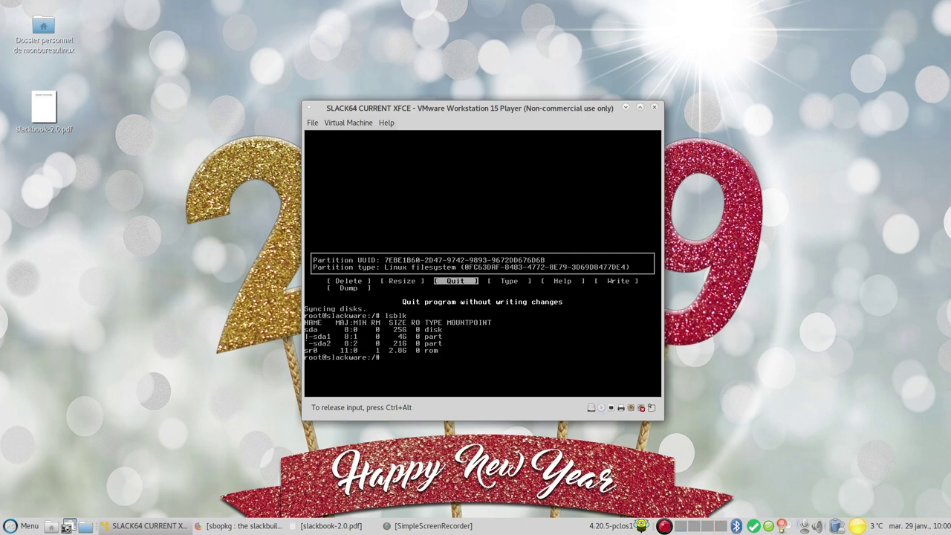
pyautogui.write('setup2hd')
pyautogui.press('BackSpace')
pyautogui.press('BackSpace')
pyautogui.press('BackSpace')
# Start setup, load azerty/fr.map, and add /dev/sda1 as swap without a bad-block check
pyautogui.press('Return')
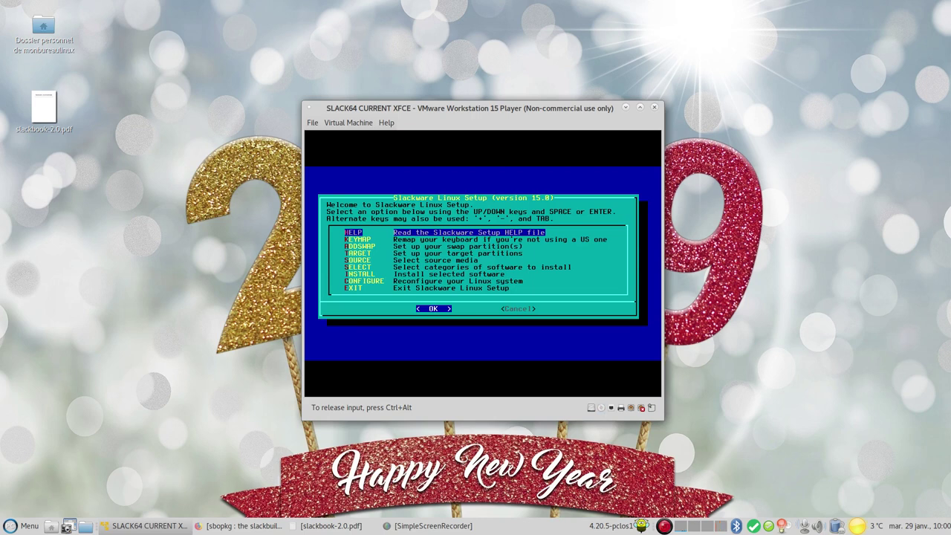
pyautogui.press('Down')
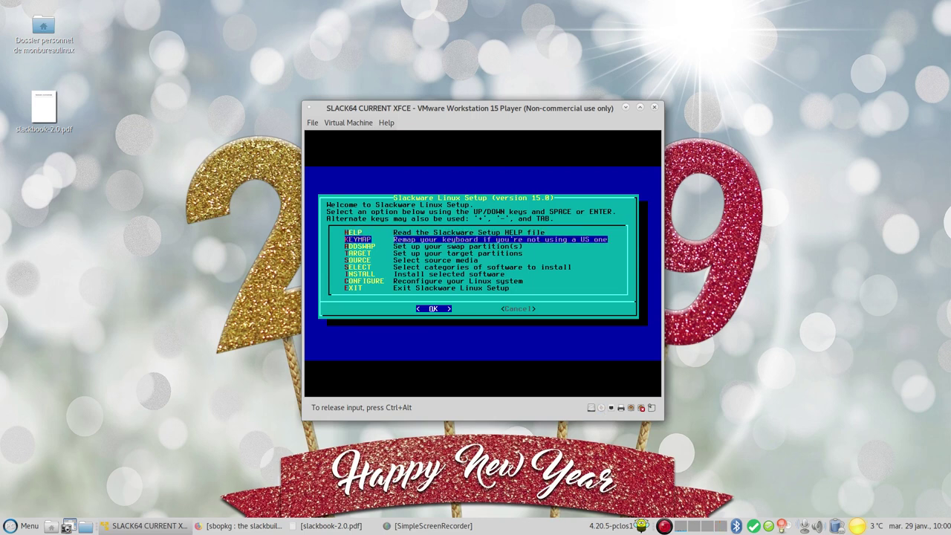
pyautogui.press('Return')
pyautogui.press('Down')
pyautogui.press('Down')
pyautogui.press('Down')
pyautogui.press('Down')
pyautogui.press('Down')
pyautogui.press('Down')
pyautogui.press('Down')
pyautogui.press('Down')
pyautogui.press('Down')
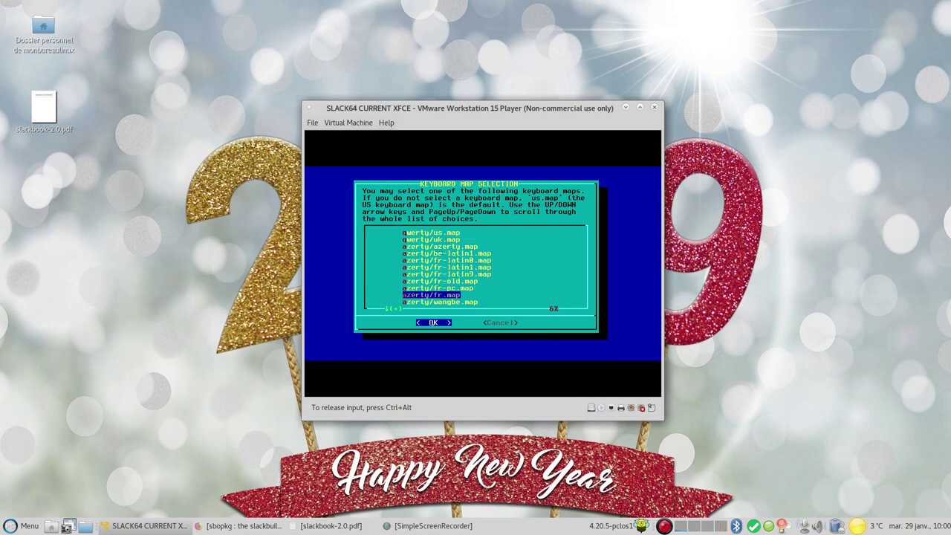
pyautogui.press('Return')
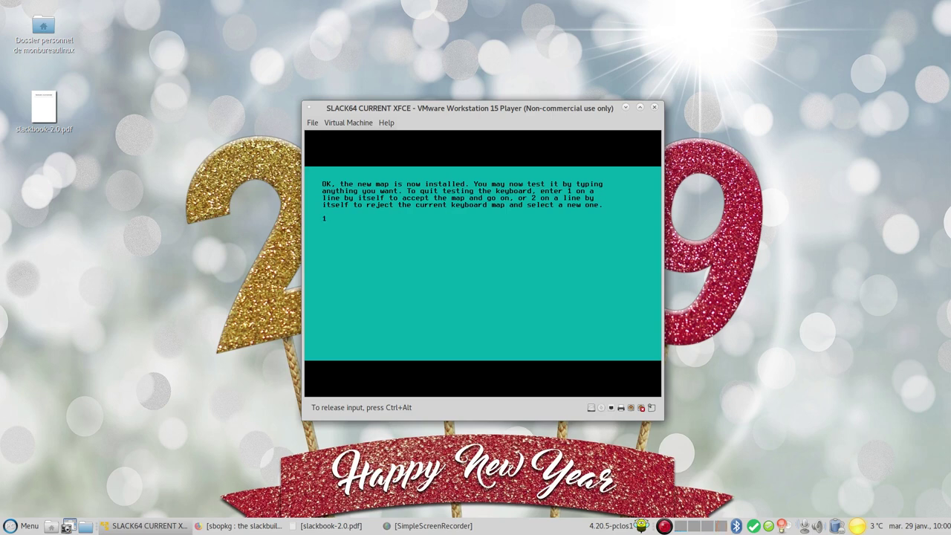
pyautogui.press('Return')
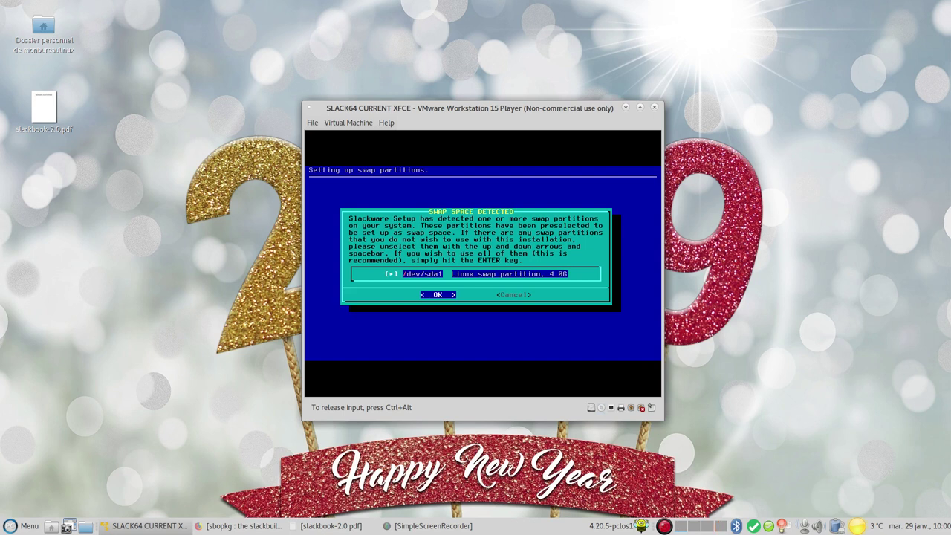
pyautogui.press('Return')
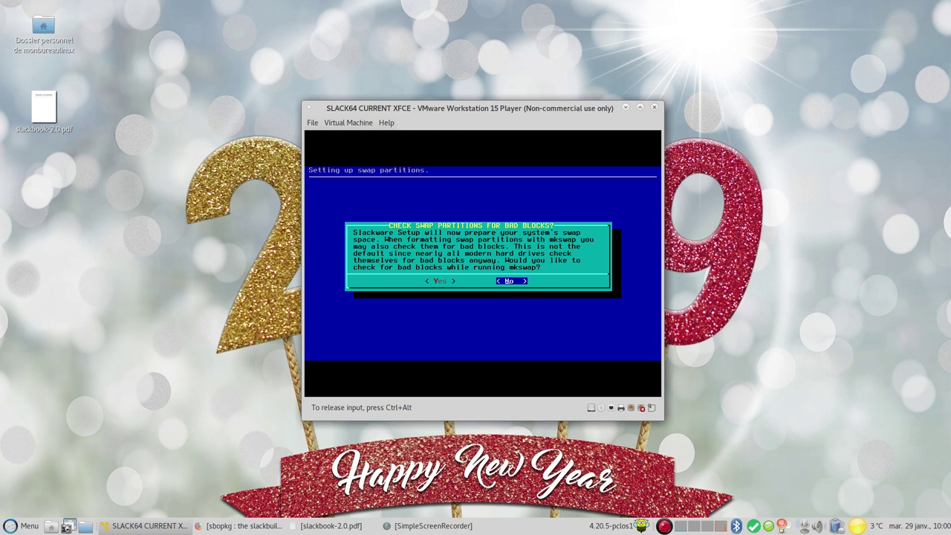
pyautogui.press('Return')
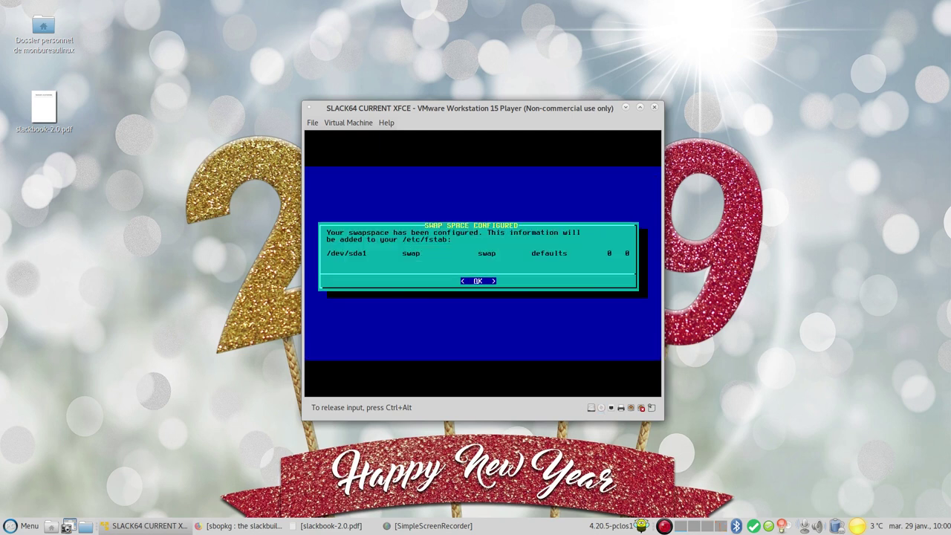
# Quick-format /dev/sda2 as the ext4 root partition and acknowledge its fstab entry
pyautogui.press('Return')
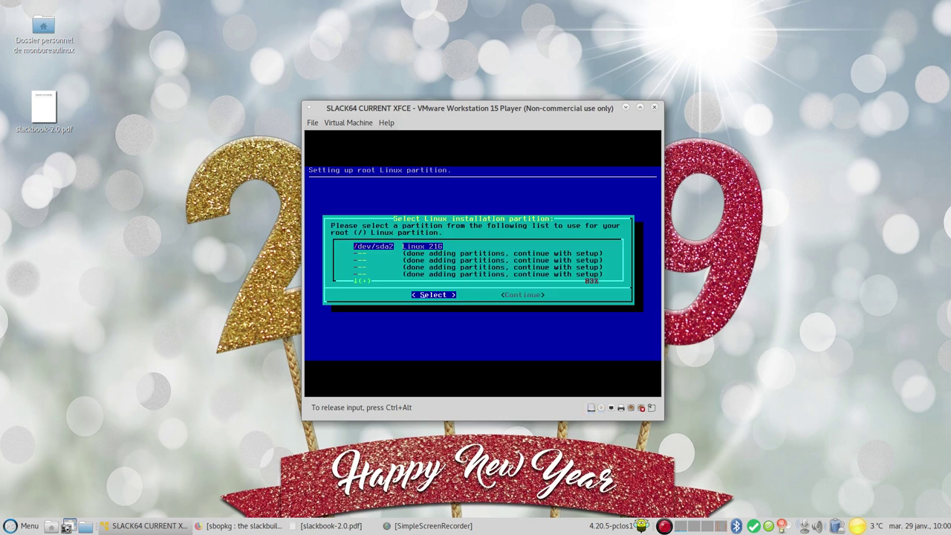
pyautogui.press('Return')
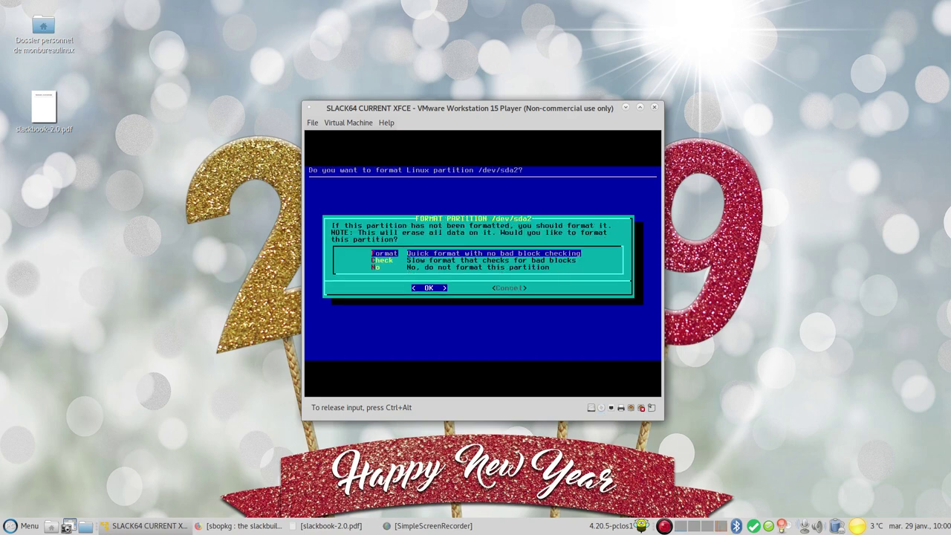
pyautogui.press('Return')
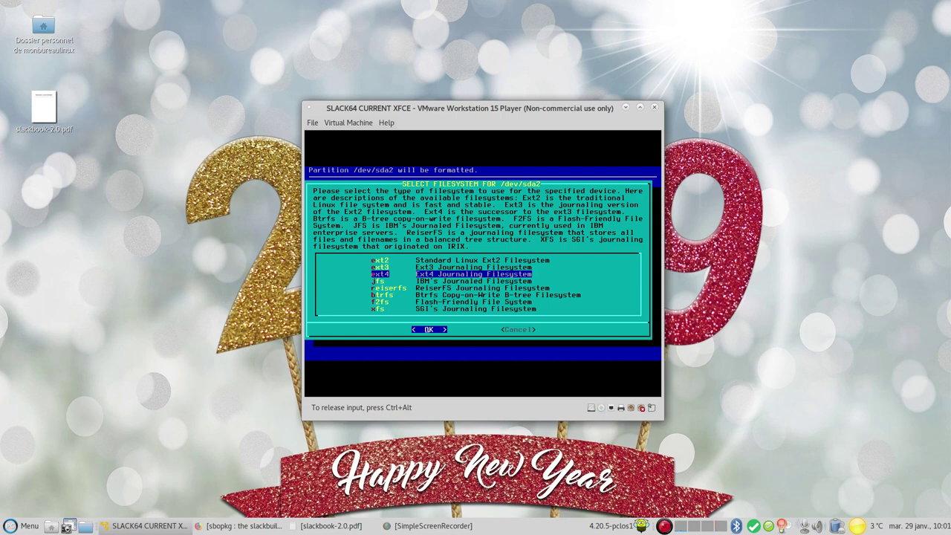
pyautogui.press('Return')
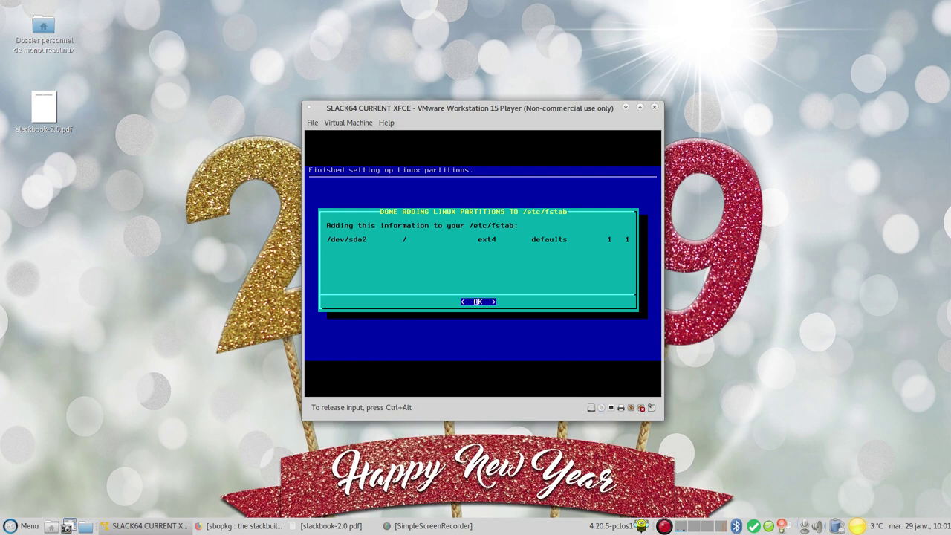
pyautogui.press('Return')
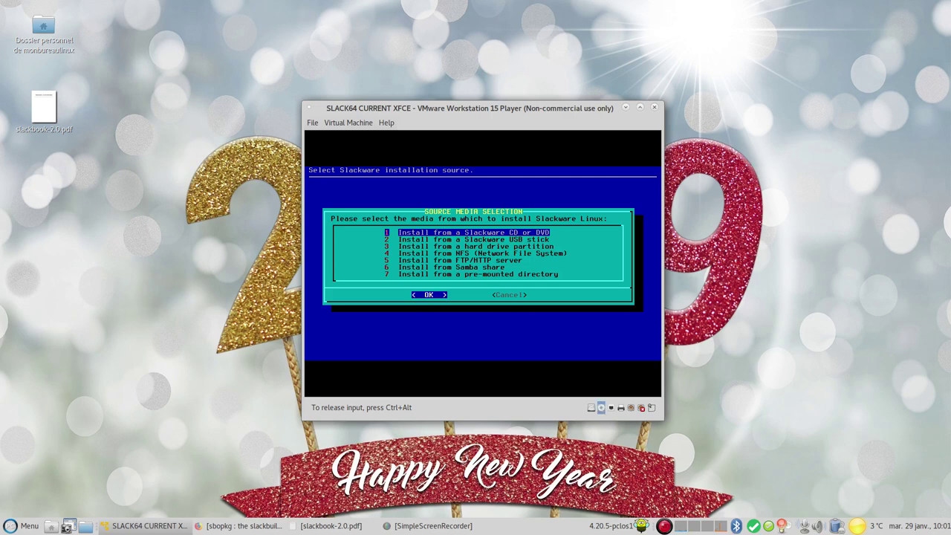
# Install from the CD/DVD with automatic drive scan and browse the package series list
pyautogui.press('Return')
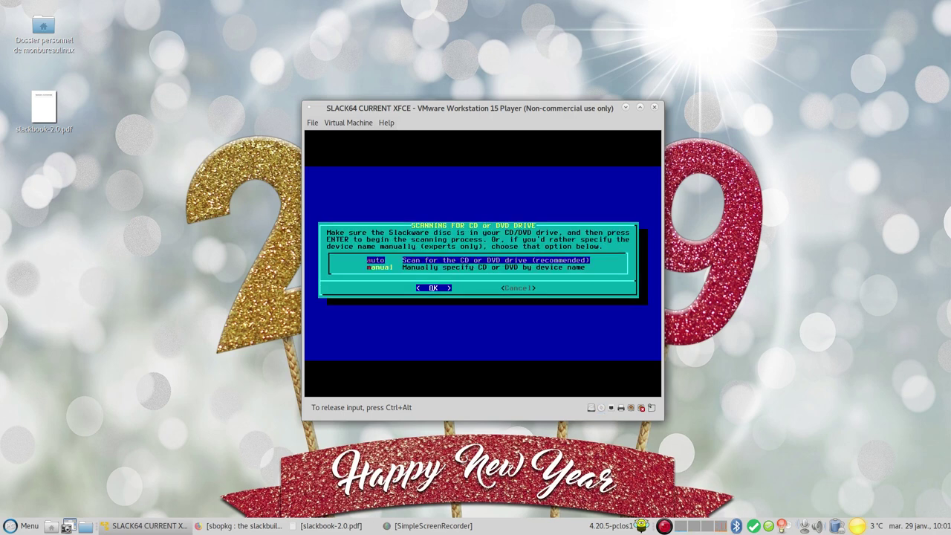
pyautogui.press('Return')
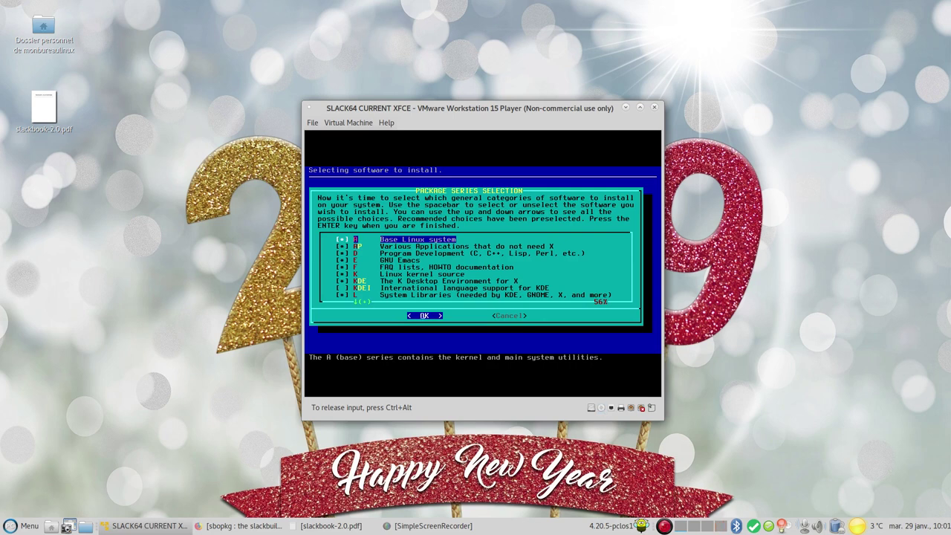
pyautogui.press('Down')
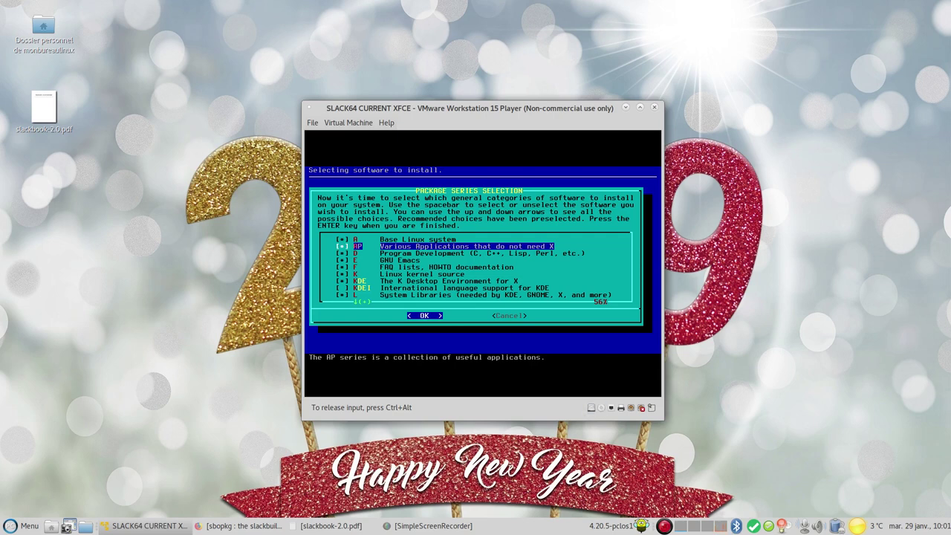
pyautogui.press('Down')
pyautogui.press('Down')
pyautogui.press('Down')
pyautogui.press('Down')
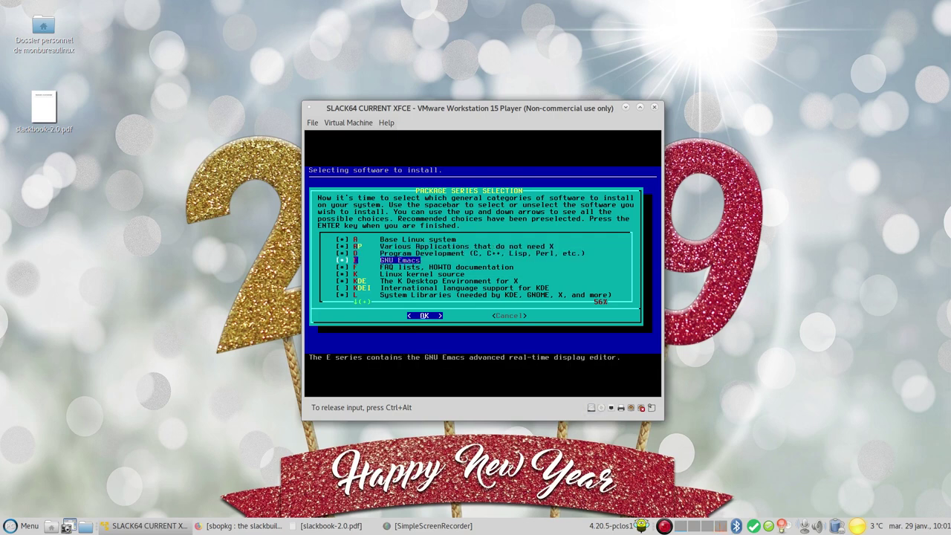
pyautogui.press('Down')
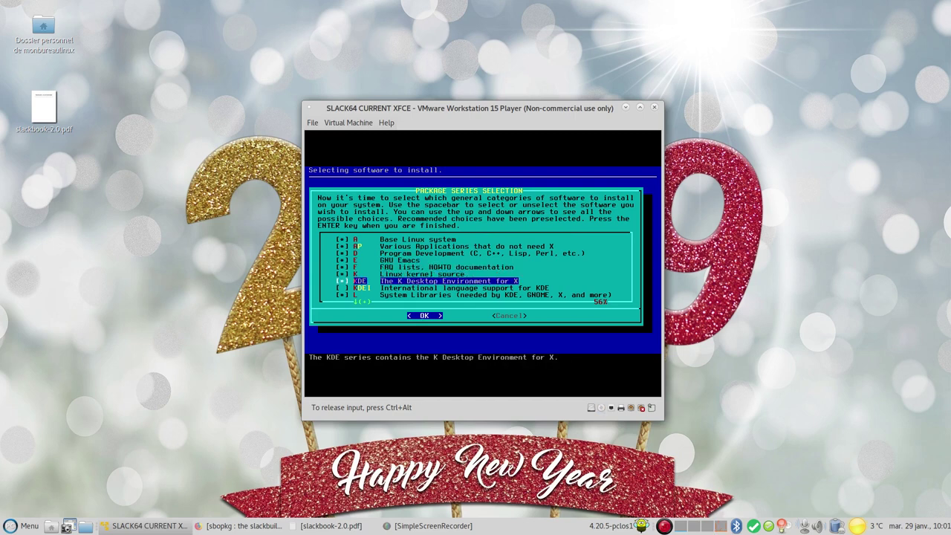
# Deselect the Emacs, KDE and Games series and confirm the package selection
pyautogui.press('Up')
pyautogui.press('Up')
pyautogui.press('Up')
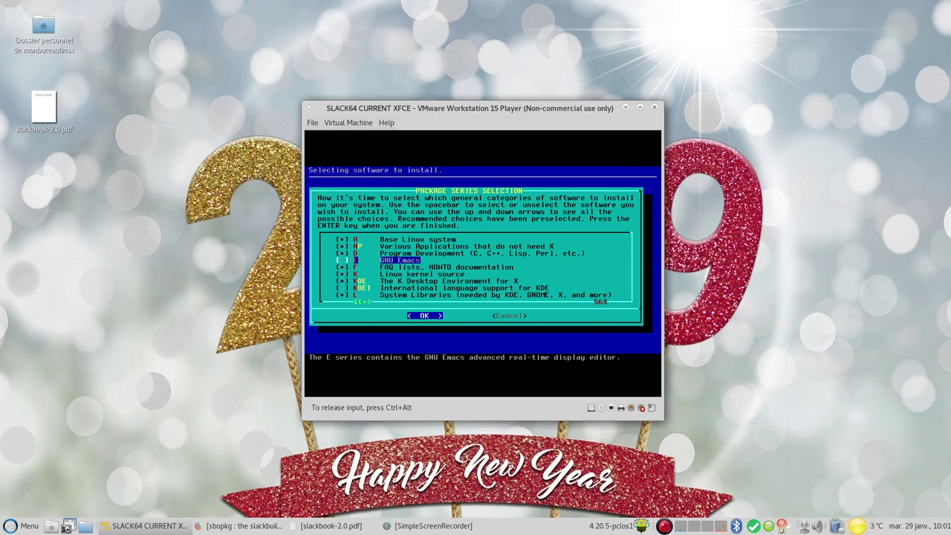
pyautogui.press('Down')
pyautogui.press('Down')
pyautogui.press('Down')
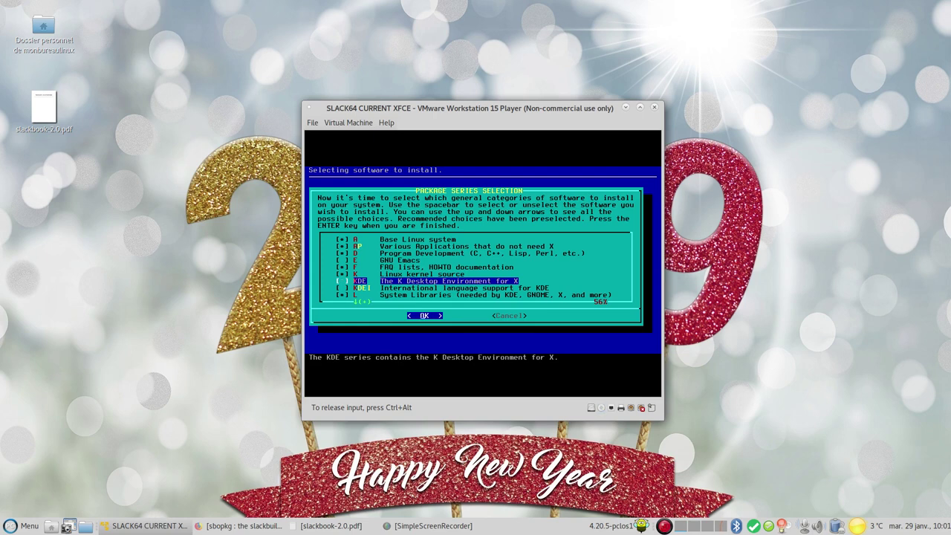
pyautogui.press('Down')
pyautogui.press('Down')
pyautogui.press('Down')
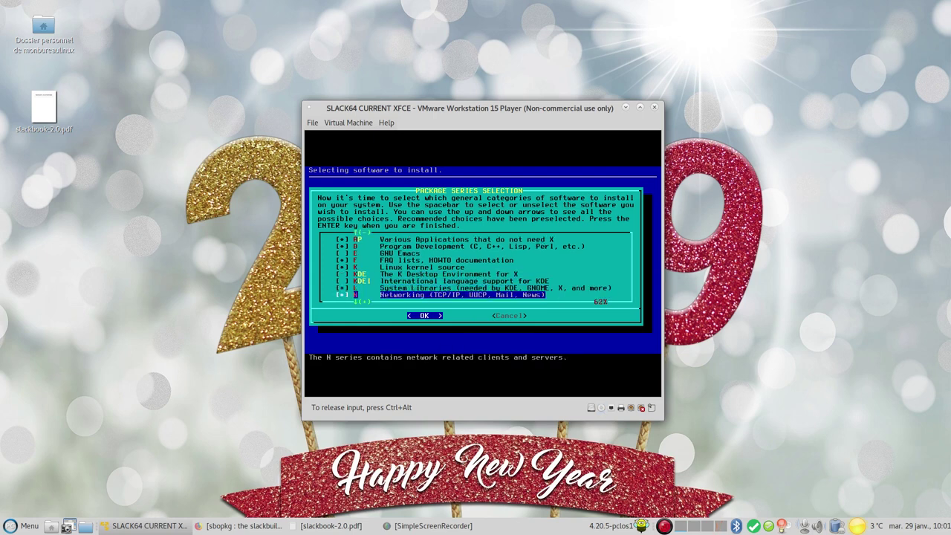
pyautogui.press('Down')
pyautogui.press('Down')
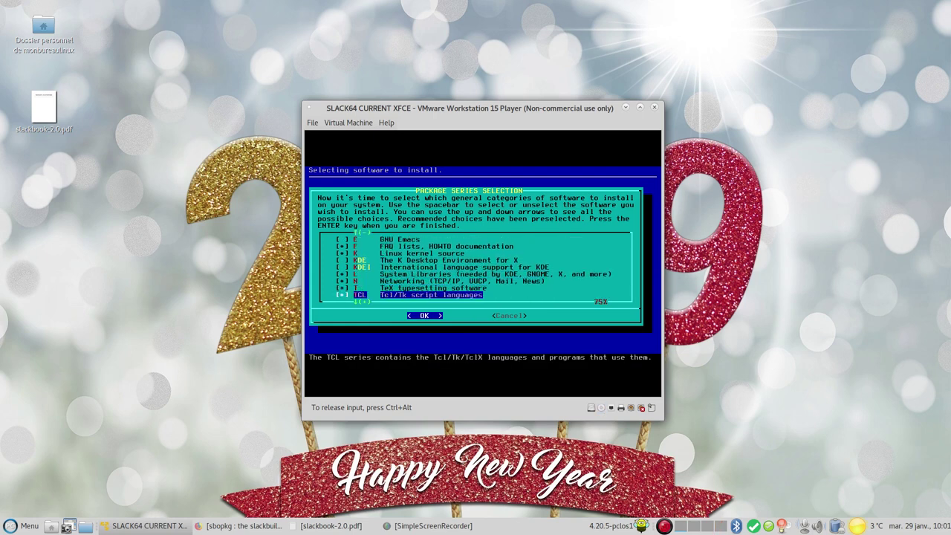
pyautogui.press('Down')
pyautogui.press('Down')
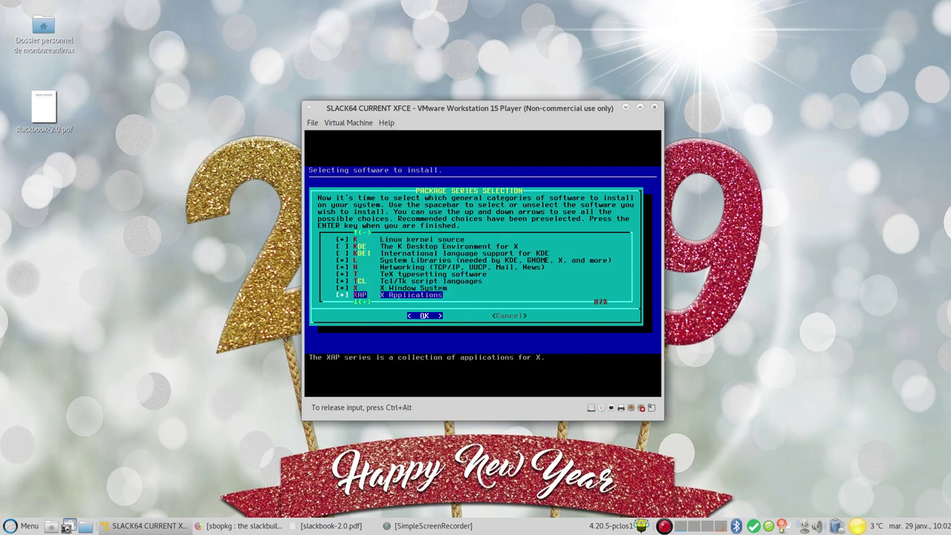
pyautogui.press('Down')
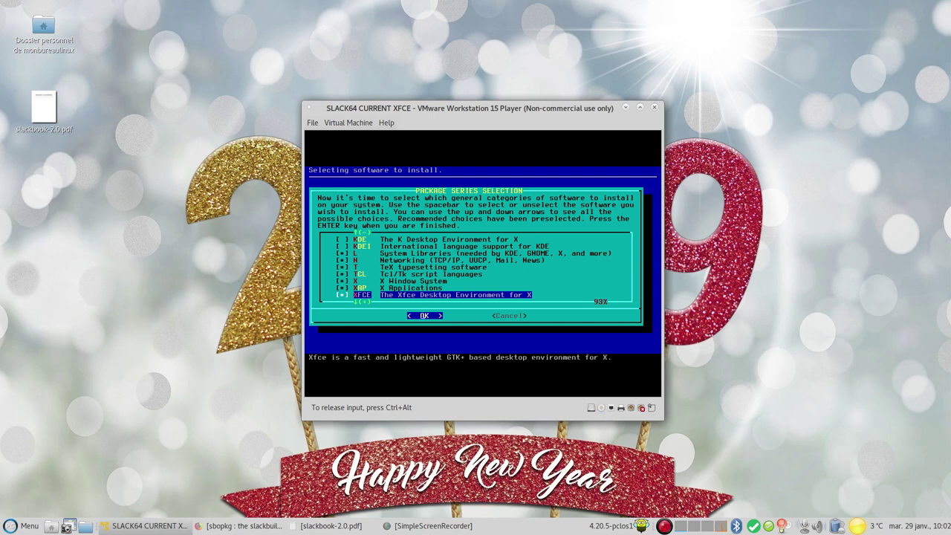
pyautogui.press('Down')
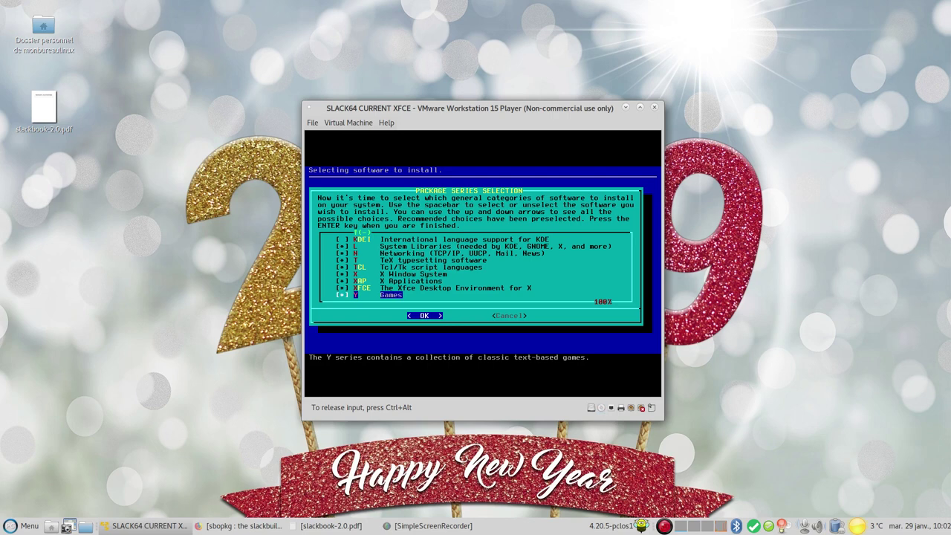
pyautogui.press('space')
pyautogui.press('Return')
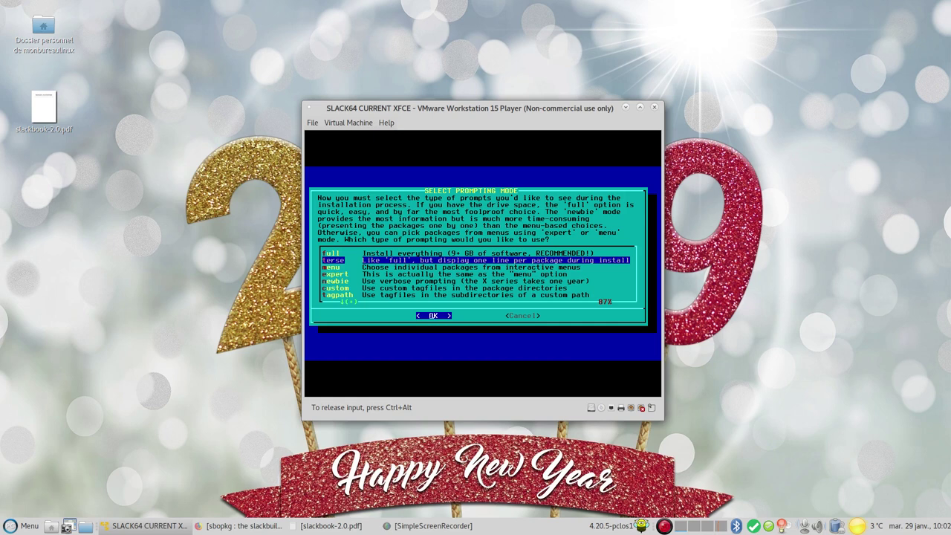
# Start the terse full package installation, then bring up Firefox's Slackware Linux Project tab
pyautogui.press('Return')
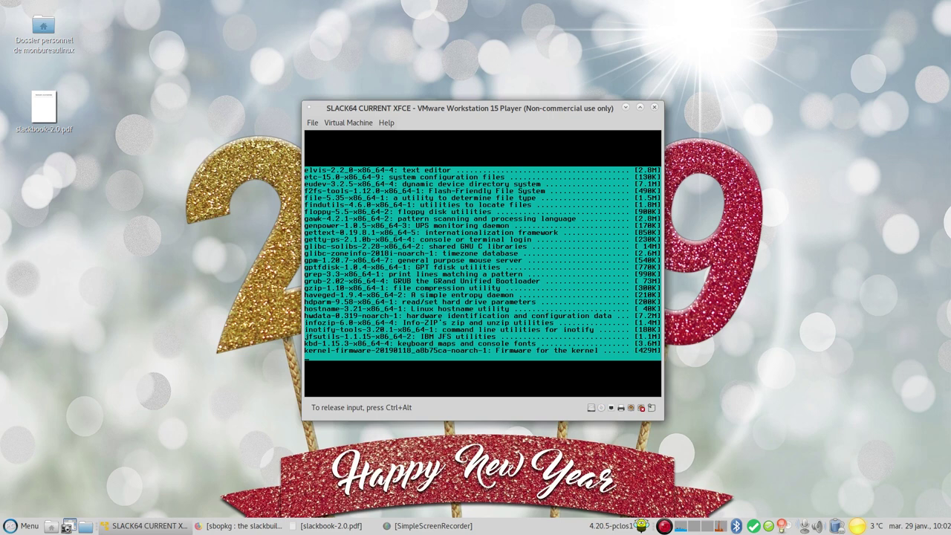
pyautogui.hotkey('ctrl', 'alt')
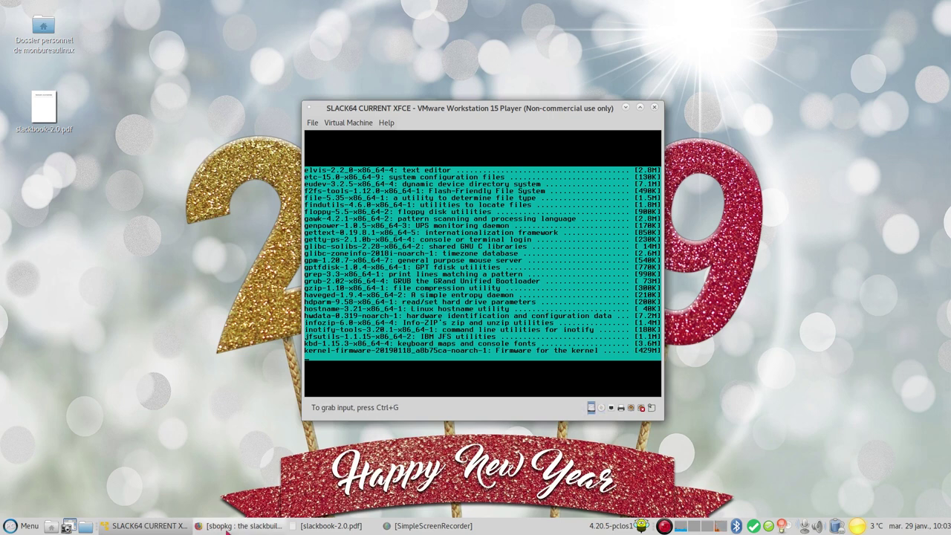
pyautogui.click(228, 526)
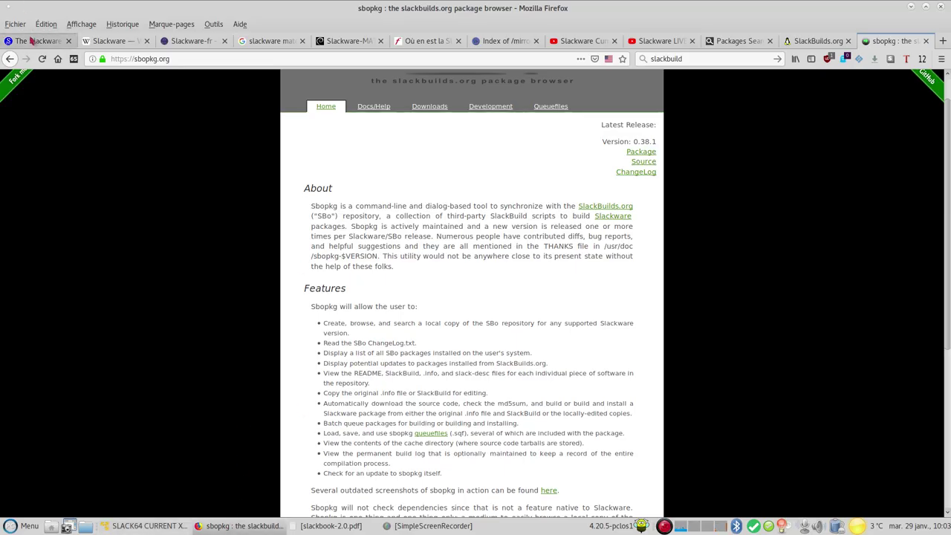
pyautogui.click(32, 41)
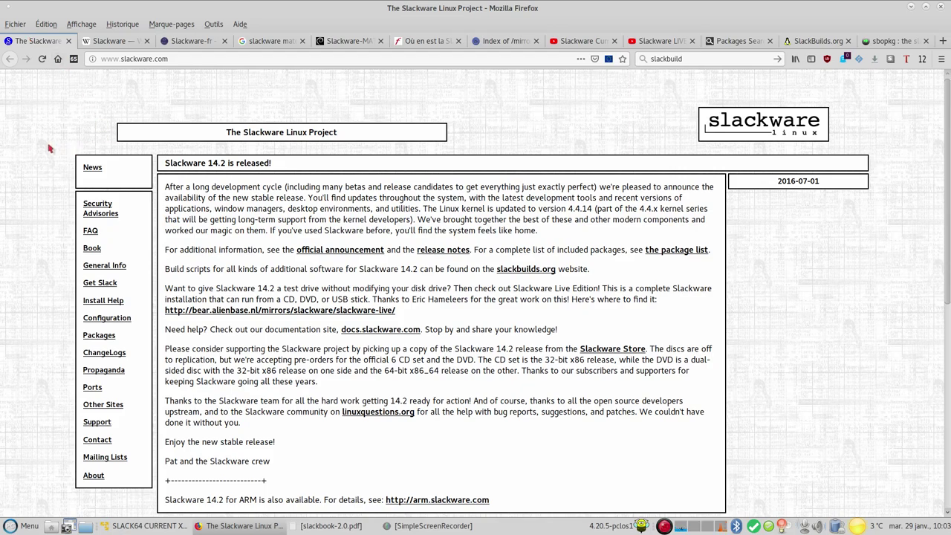
# Browse the Slackware Book, Installation Help and Get Slack pages, then follow the mirrors link
pyautogui.scroll(-2, 49, 149)
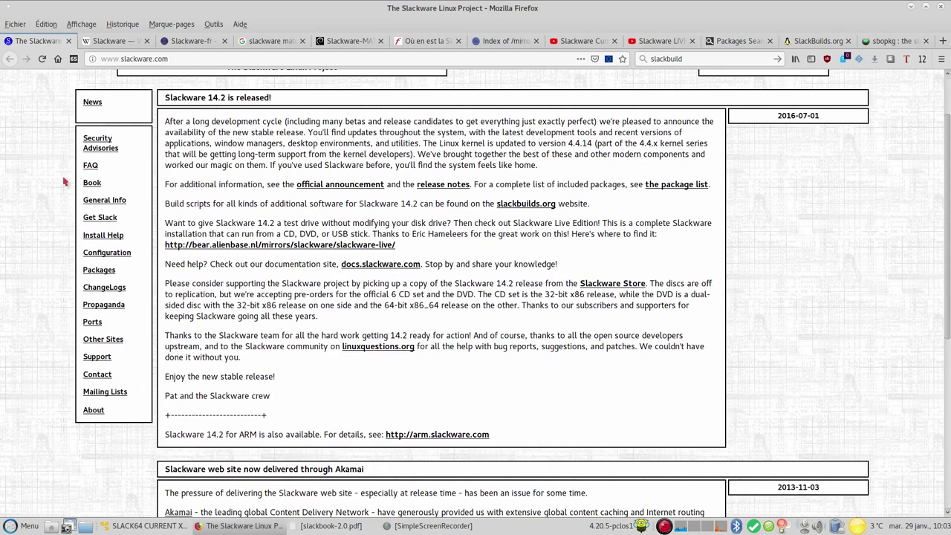
pyautogui.click(93, 183)
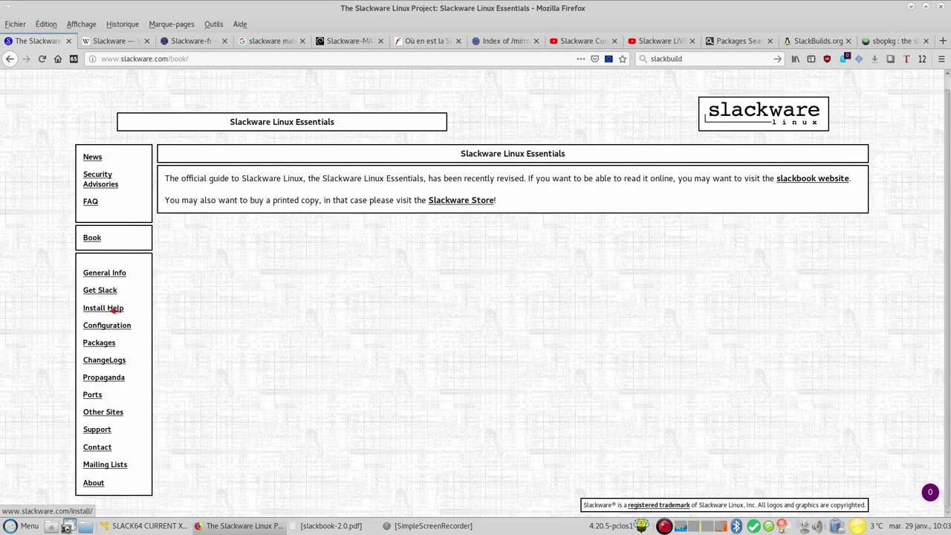
pyautogui.click(110, 308)
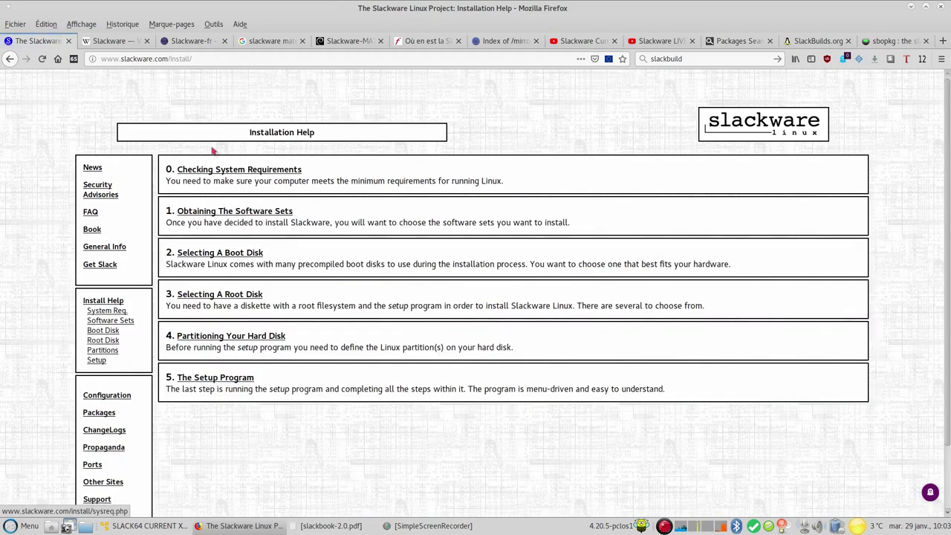
pyautogui.scroll(-2, 37, 364)
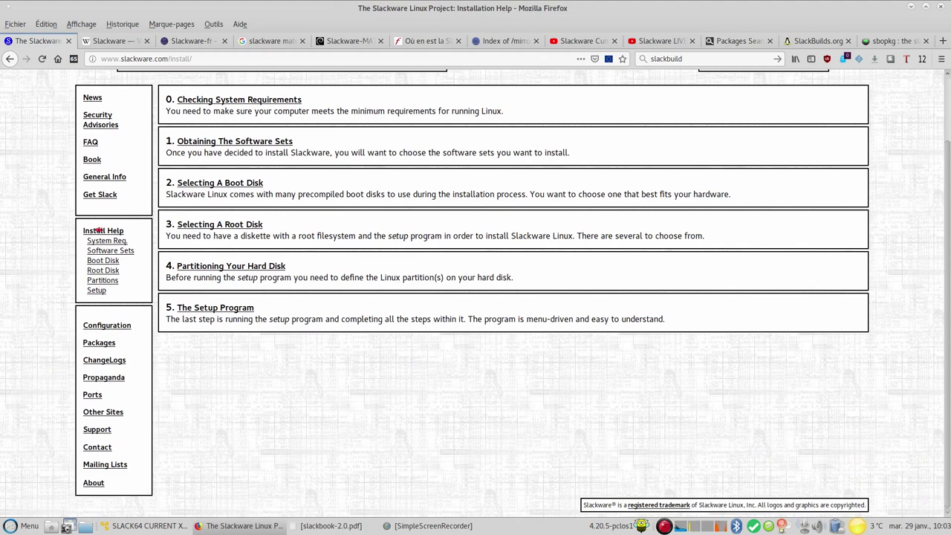
pyautogui.click(100, 196)
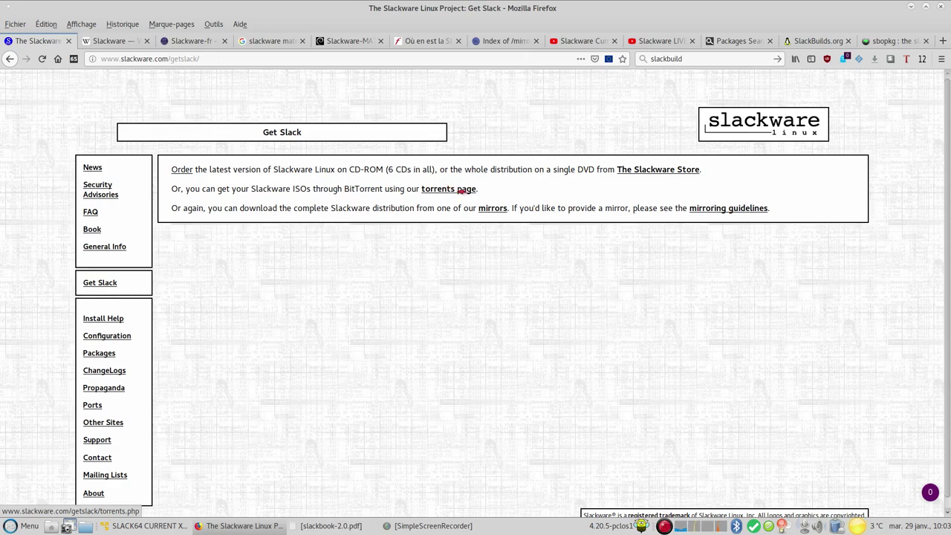
pyautogui.click(501, 210)
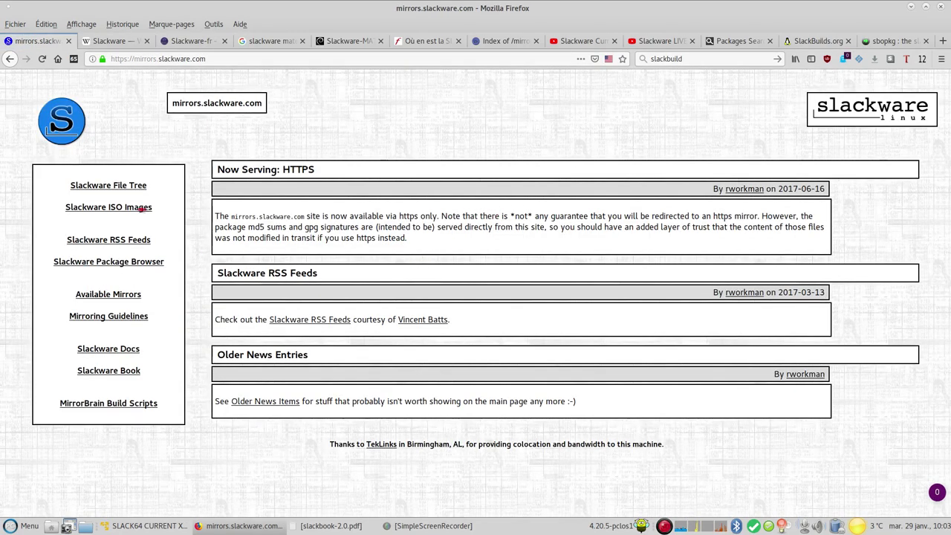
# View the slackware-14.2-iso folder's ISO listing, then go back twice to mirrors.slackware.com
pyautogui.click(138, 208)
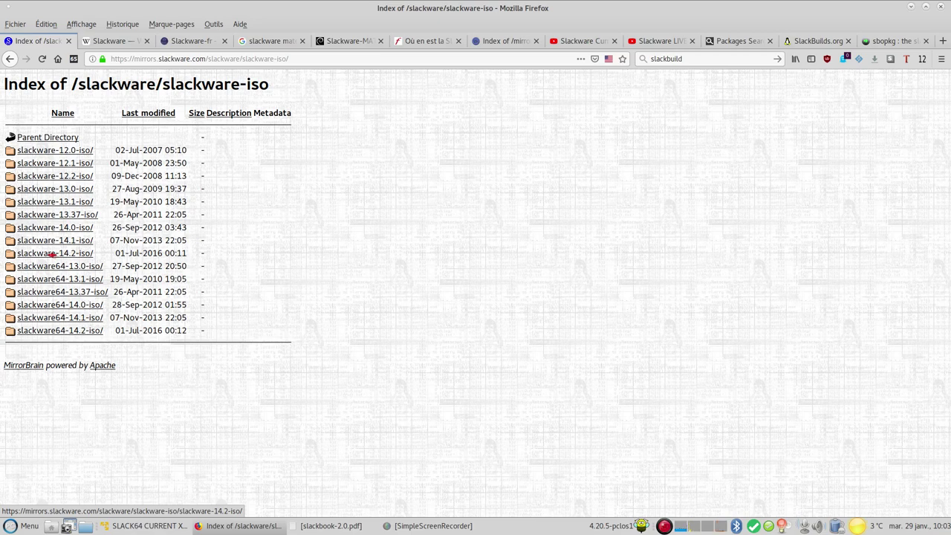
pyautogui.click(52, 254)
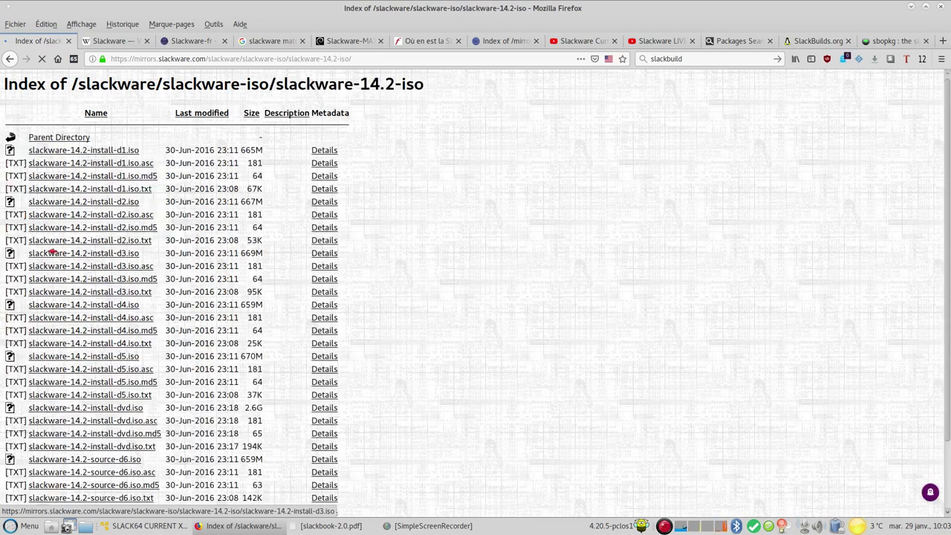
pyautogui.scroll(-2, 74, 290)
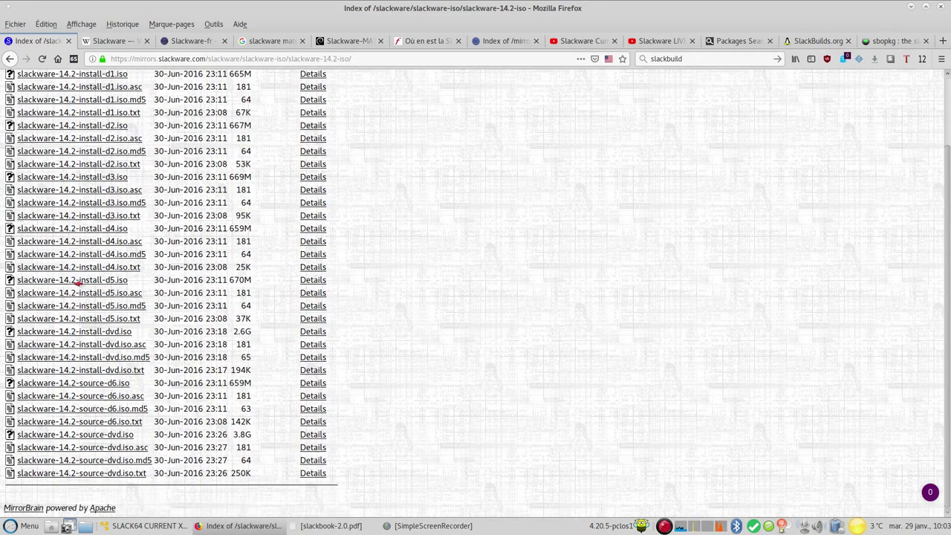
pyautogui.scroll(2, 74, 294)
pyautogui.click(9, 59)
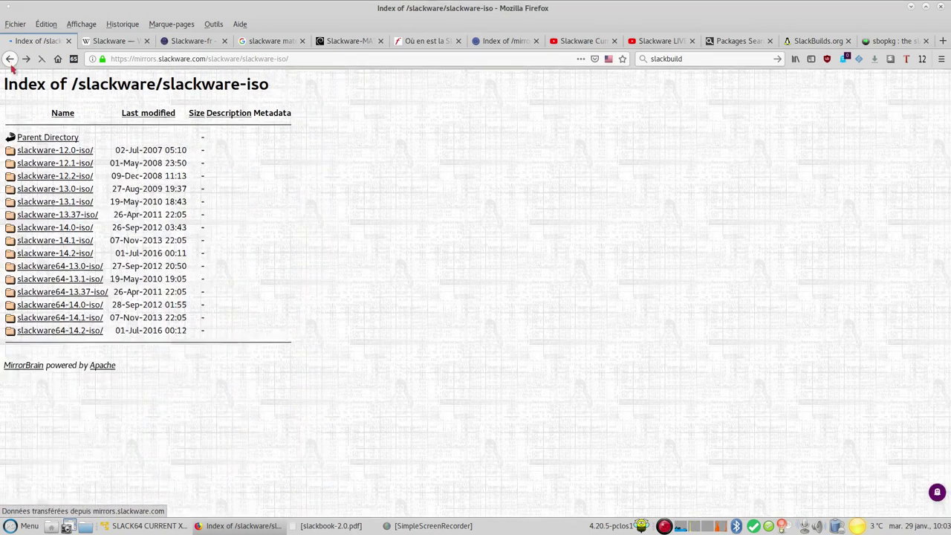
pyautogui.click(7, 61)
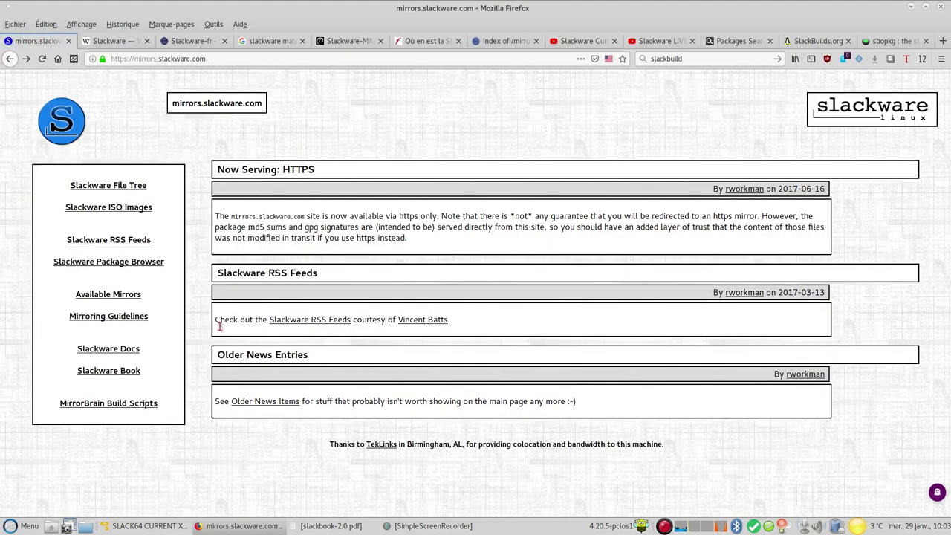
# Scroll through the Available Mirrors list, then return to the mirrors.slackware.com home page
pyautogui.click(103, 295)
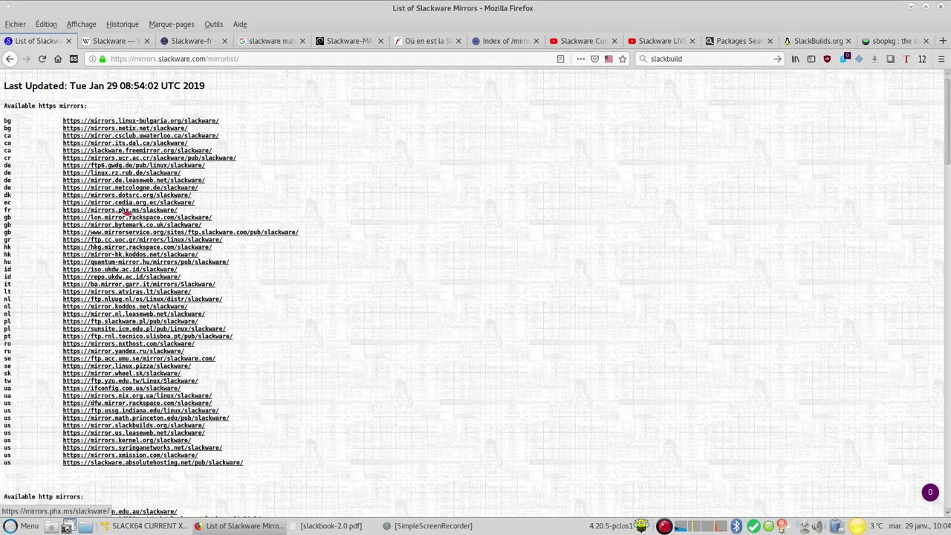
pyautogui.scroll(-3, 154, 298)
pyautogui.scroll(3, 153, 305)
pyautogui.scroll(-5, 148, 316)
pyautogui.scroll(1, 154, 321)
pyautogui.scroll(-4, 154, 322)
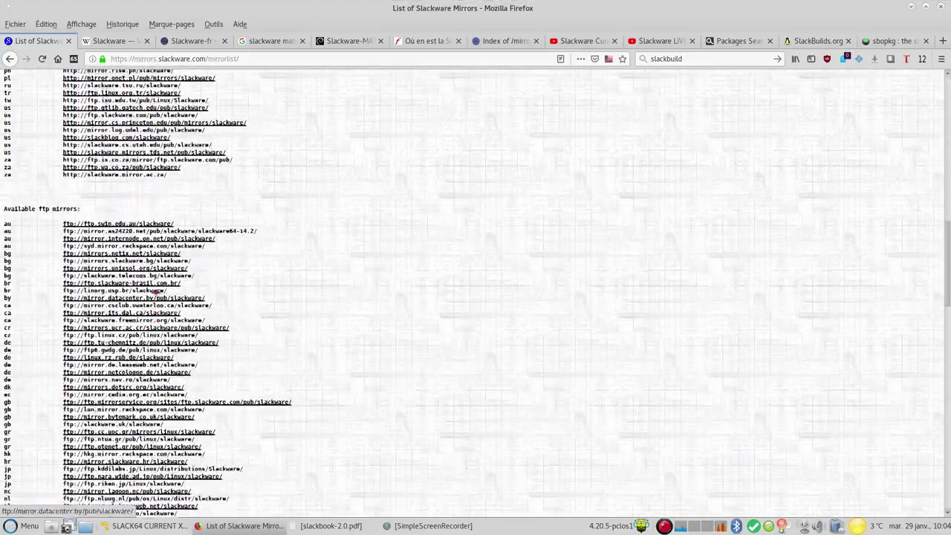
pyautogui.scroll(6, 43, 124)
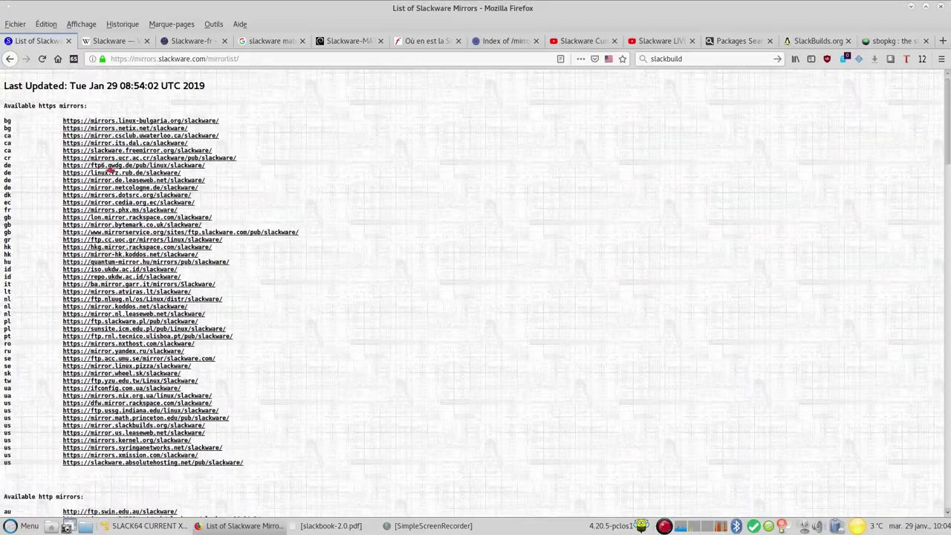
pyautogui.click(9, 60)
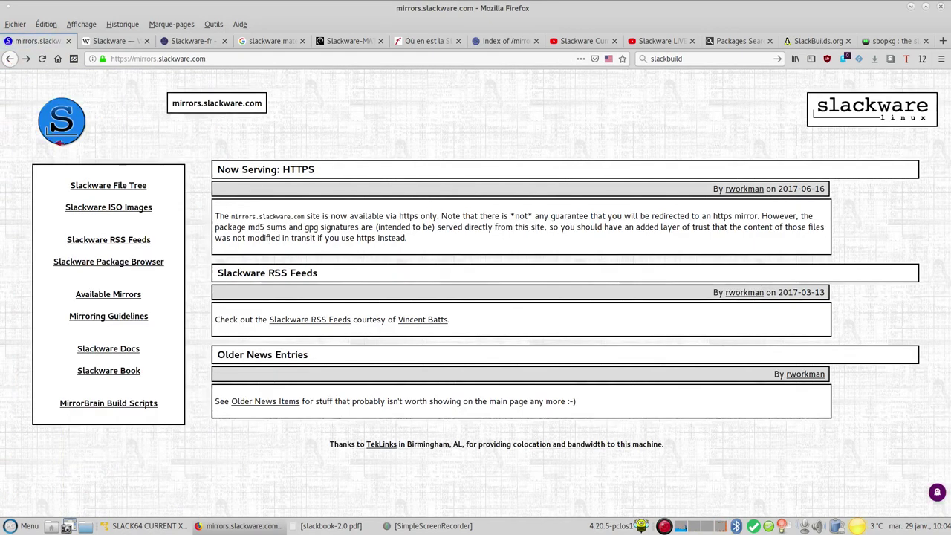
# Visit the Slackware Book site and MirrorBrain build scripts, then switch to the Wikipédia article
pyautogui.click(116, 372)
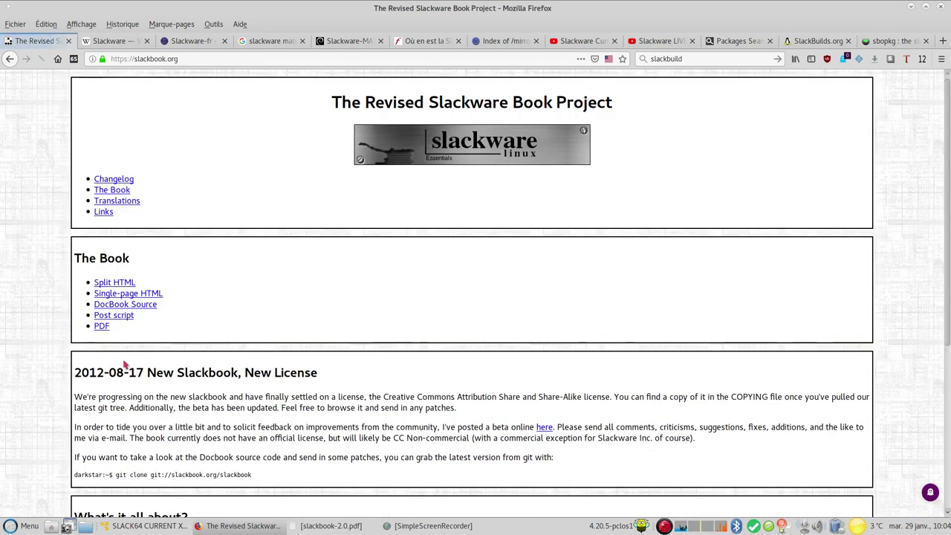
pyautogui.scroll(-1, 187, 311)
pyautogui.scroll(-5, 188, 310)
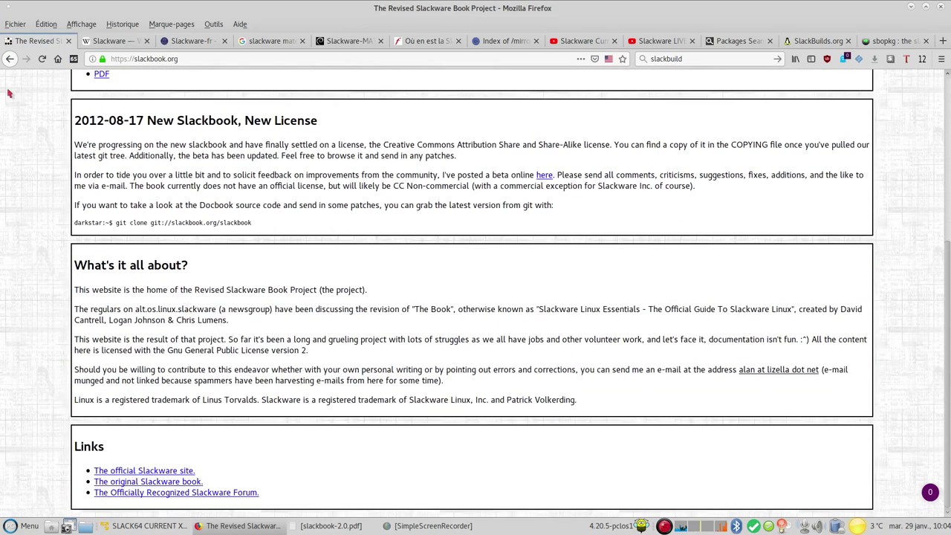
pyautogui.click(10, 60)
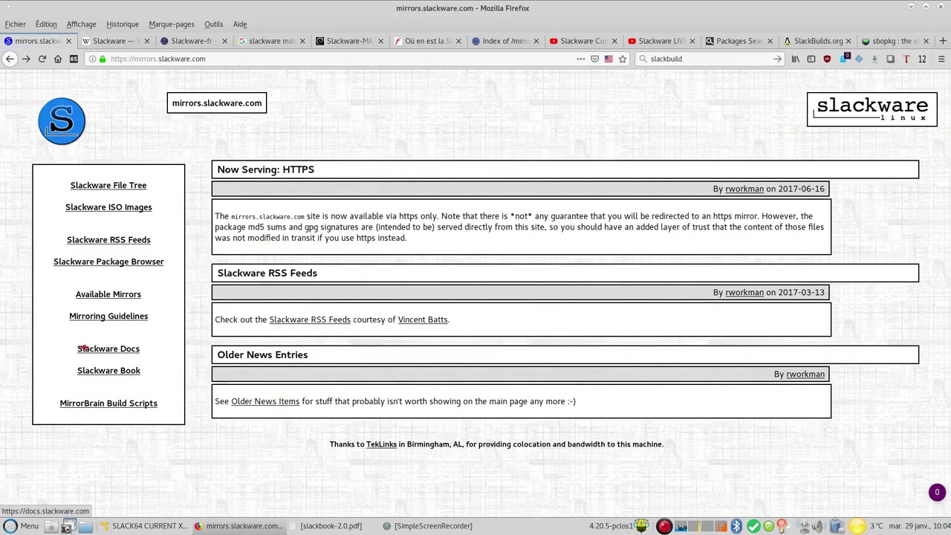
pyautogui.click(97, 402)
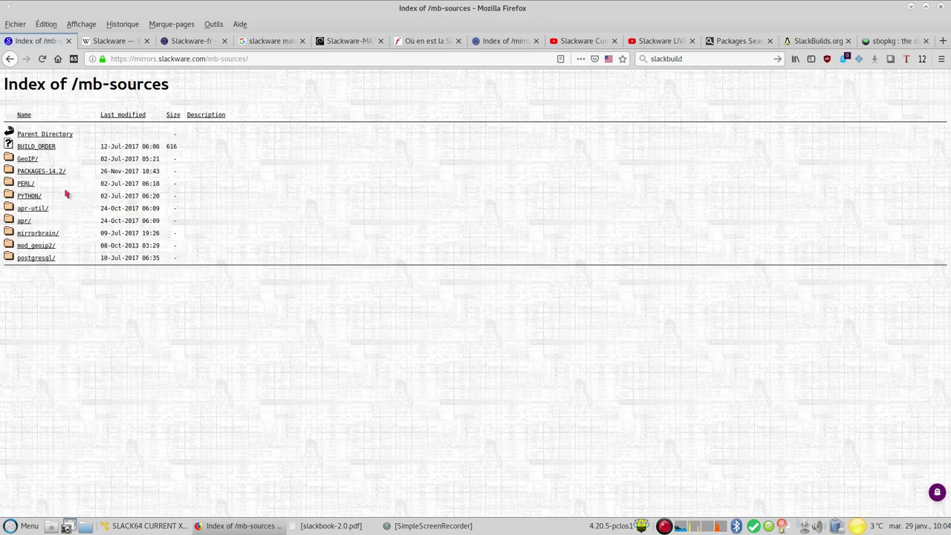
pyautogui.click(11, 59)
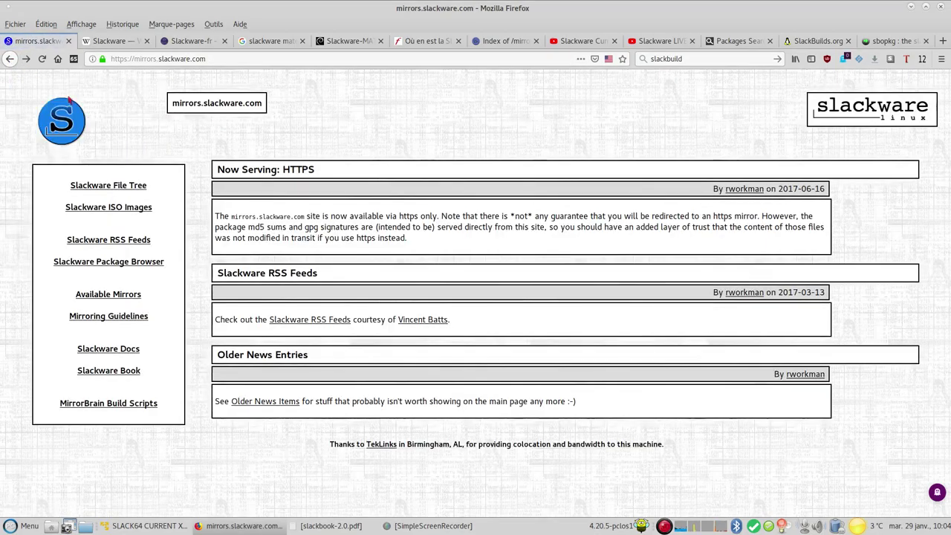
pyautogui.click(118, 41)
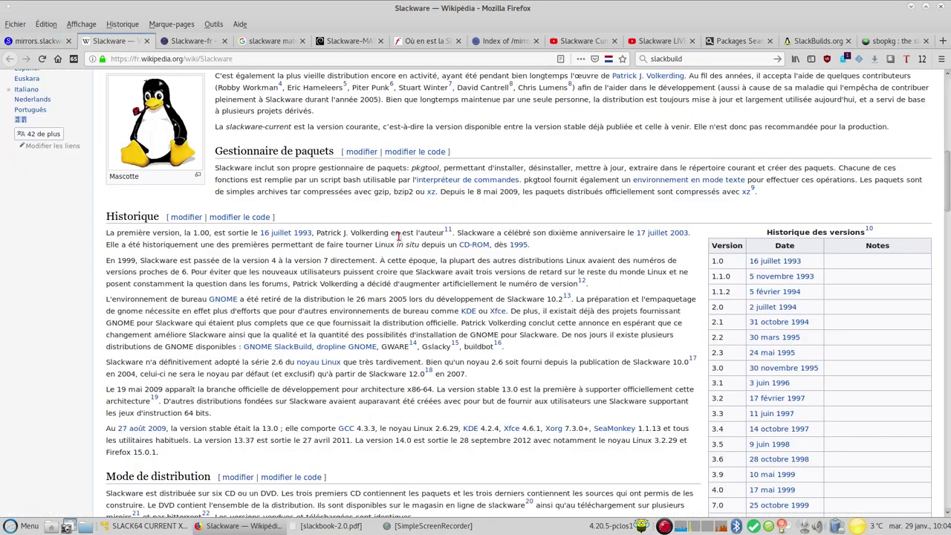
# Scroll through the French Wikipédia Slackware article and its derivatives, then switch to the Slackware-fr forum
pyautogui.scroll(5, 398, 242)
pyautogui.scroll(3, 391, 246)
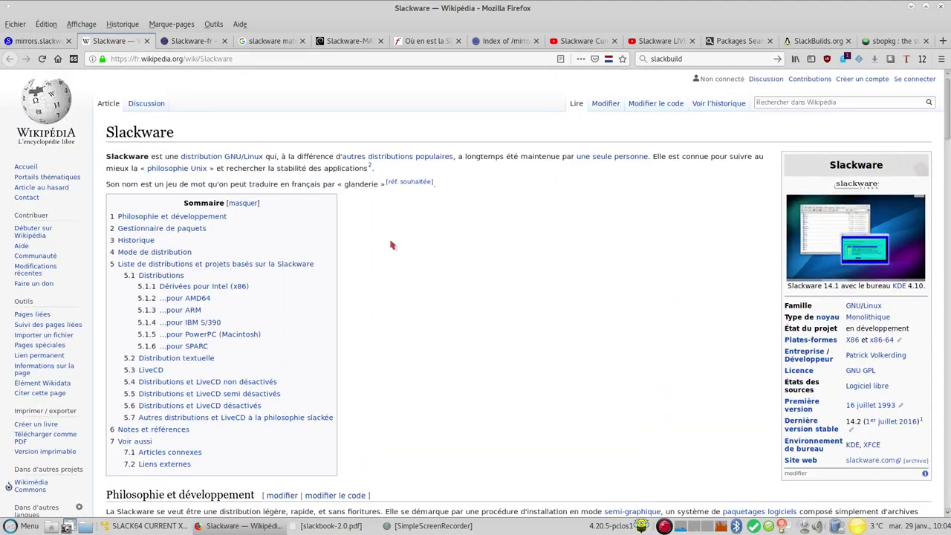
pyautogui.scroll(-8, 394, 249)
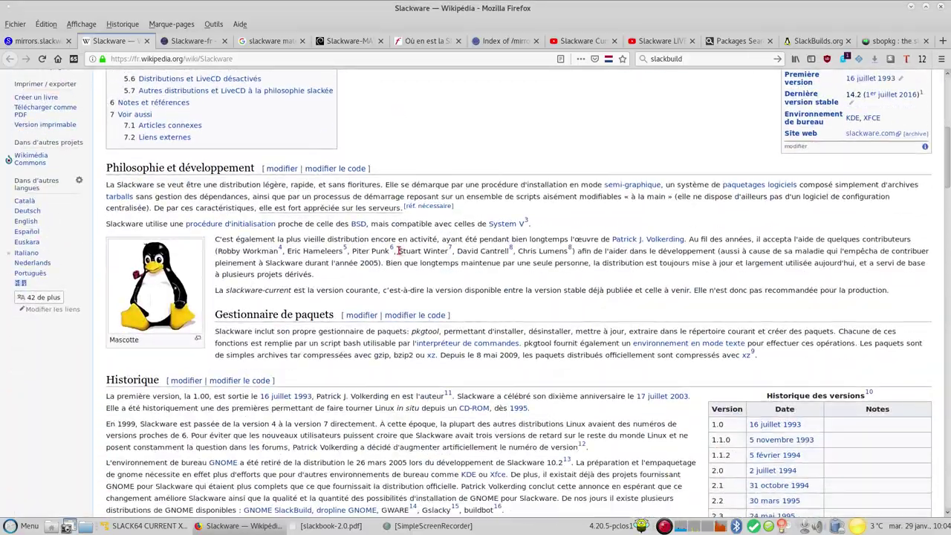
pyautogui.scroll(-3, 400, 257)
pyautogui.scroll(-10, 399, 258)
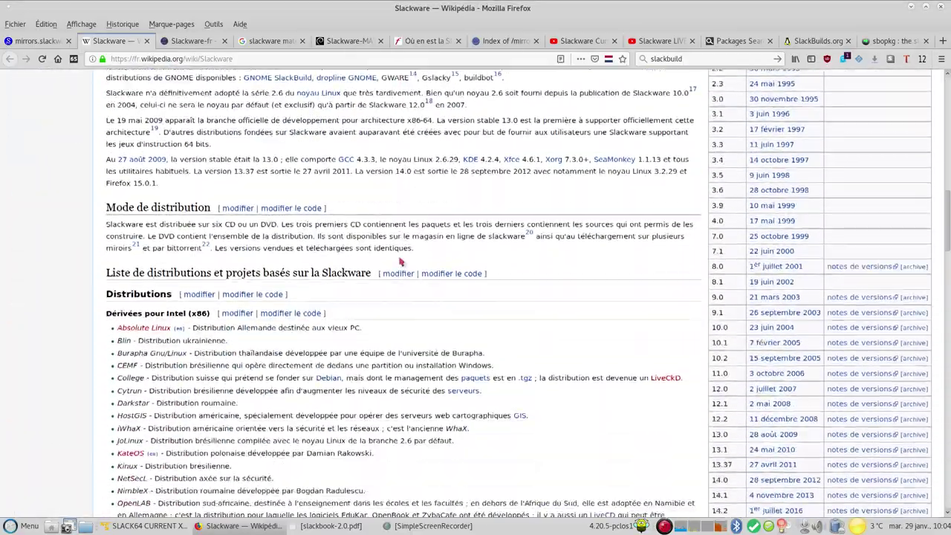
pyautogui.scroll(10, 400, 259)
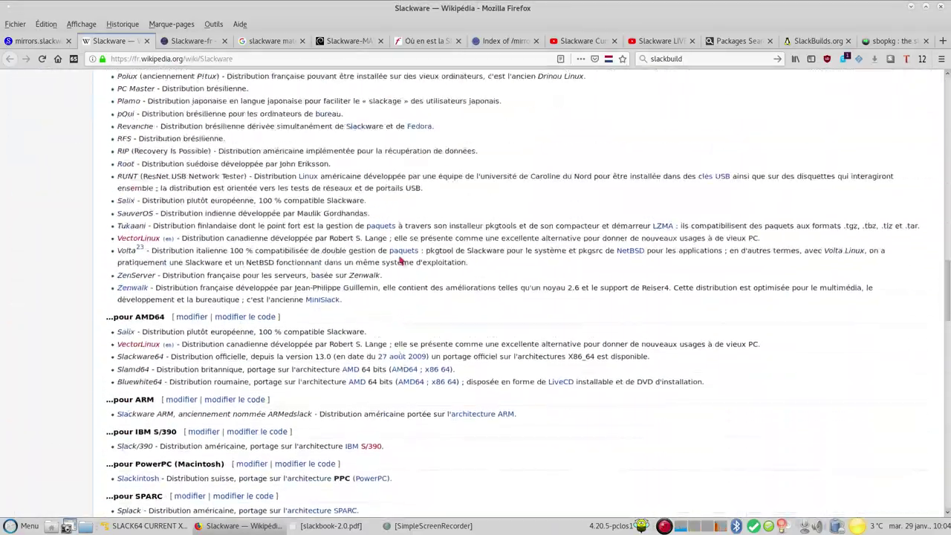
pyautogui.scroll(-1, 401, 256)
pyautogui.scroll(-15, 400, 255)
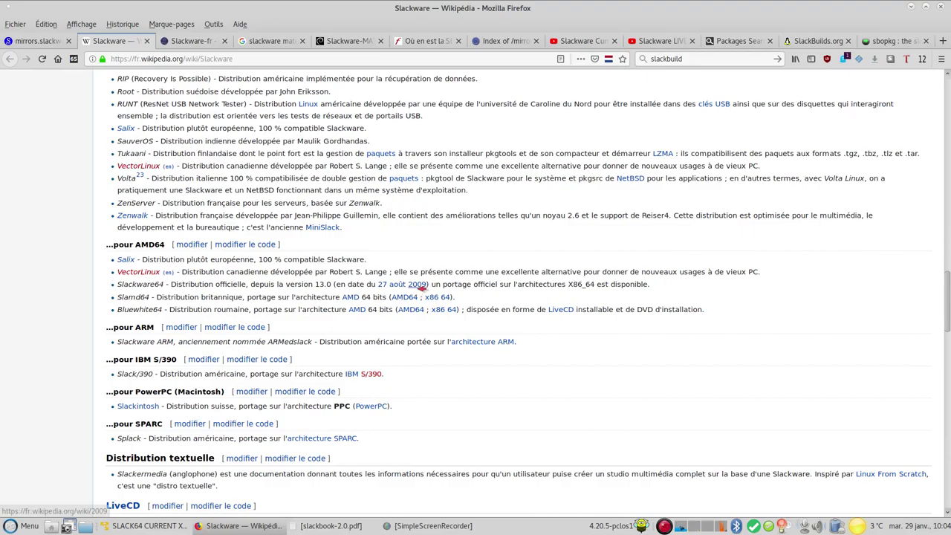
pyautogui.scroll(-12, 419, 293)
pyautogui.scroll(20, 418, 293)
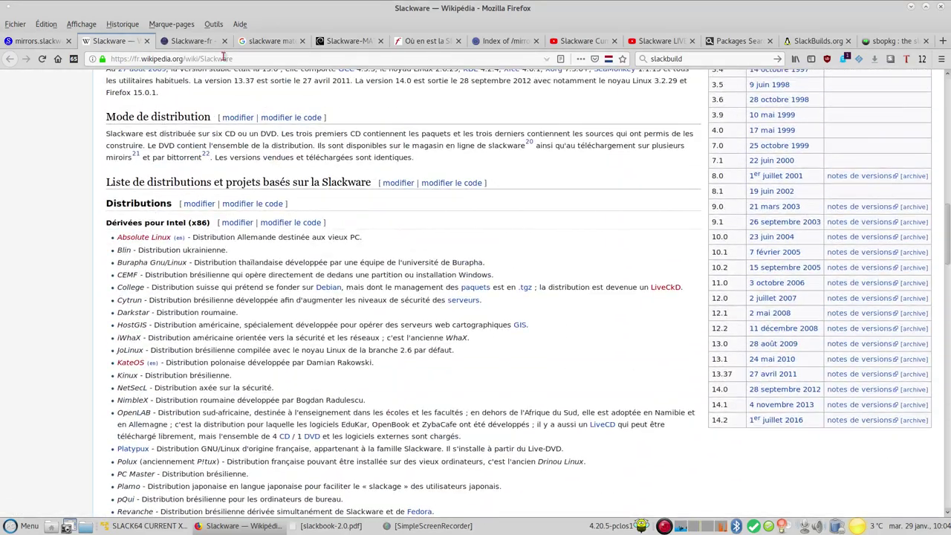
pyautogui.click(189, 41)
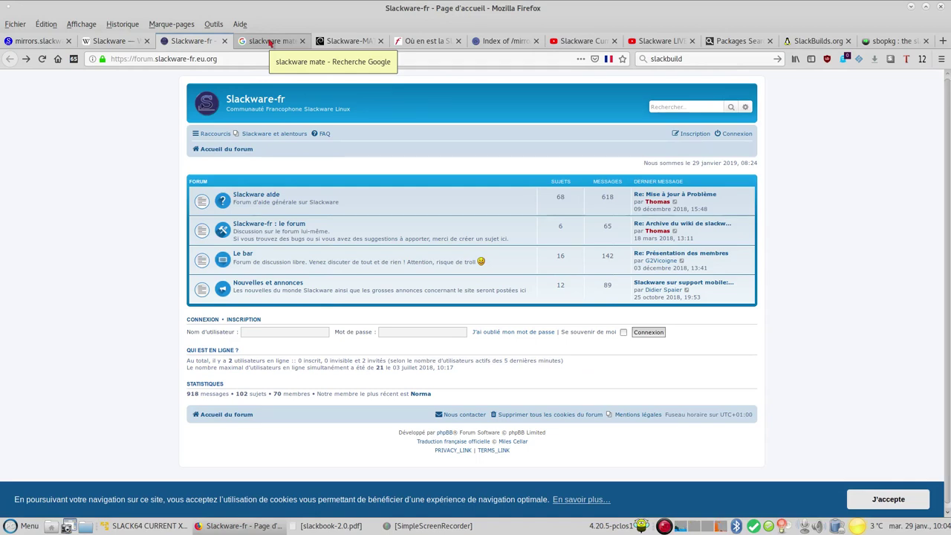
# Switch to the Slackware-MATE blog post and start reading through it
pyautogui.click(270, 41)
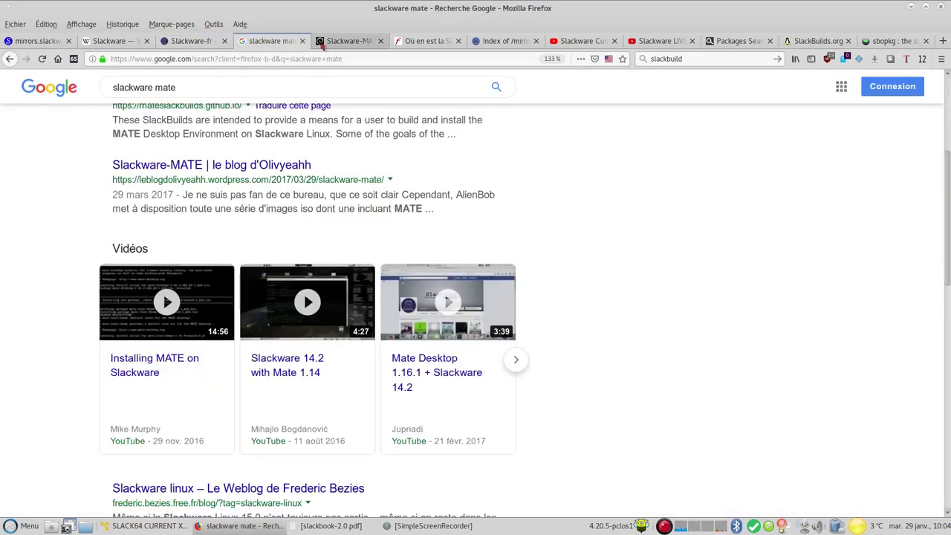
pyautogui.click(318, 42)
pyautogui.scroll(15, 448, 179)
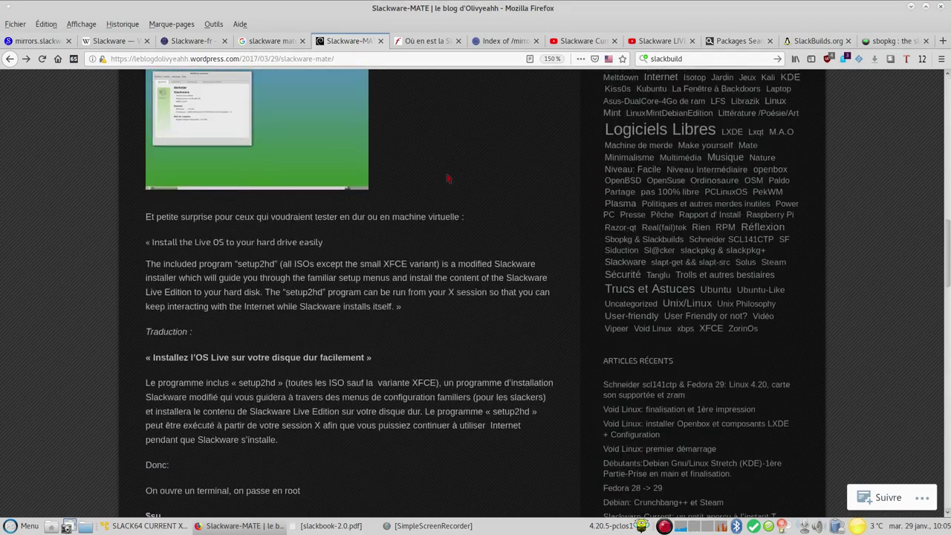
pyautogui.scroll(-1, 402, 208)
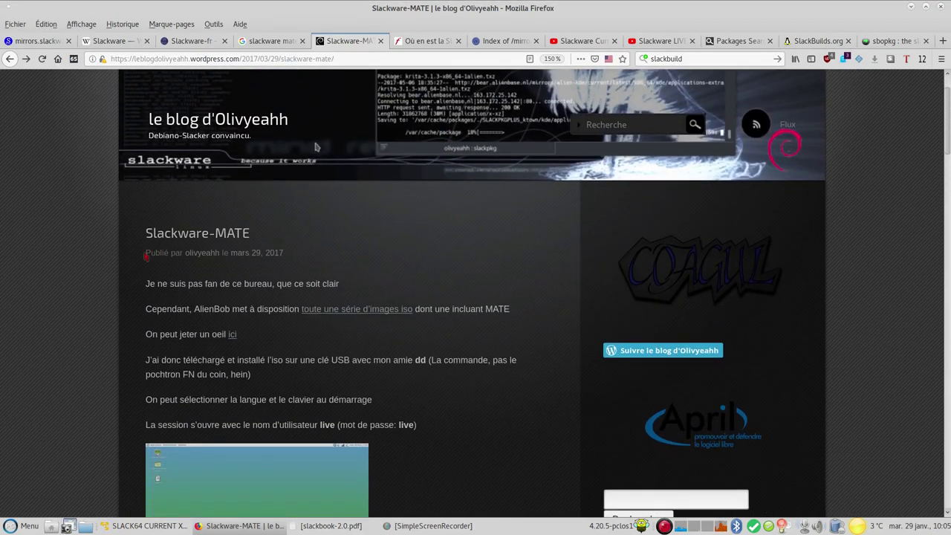
pyautogui.scroll(-5, 141, 258)
pyautogui.scroll(6, 133, 265)
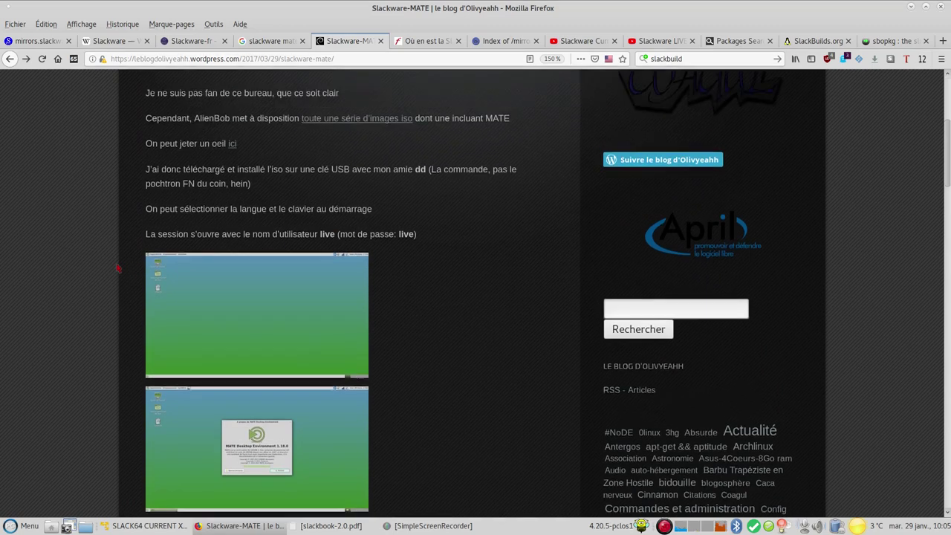
pyautogui.scroll(-1, 118, 264)
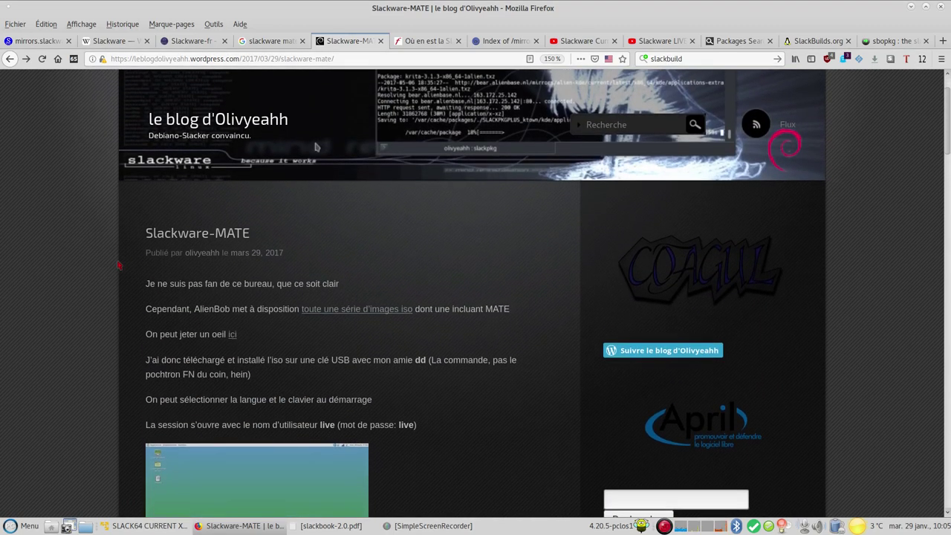
pyautogui.scroll(-5, 118, 265)
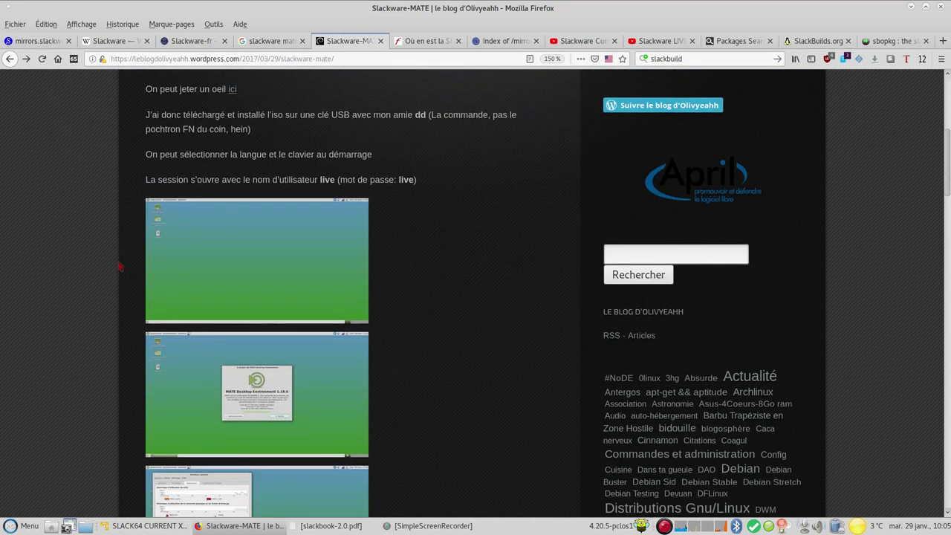
pyautogui.scroll(-1, 119, 266)
pyautogui.scroll(2, 119, 266)
# Finish the Slackware-MATE post, then switch to 'Où en est la Slackware Linux current fin mars 2017 ?'
pyautogui.scroll(-9, 120, 266)
pyautogui.scroll(-7, 126, 266)
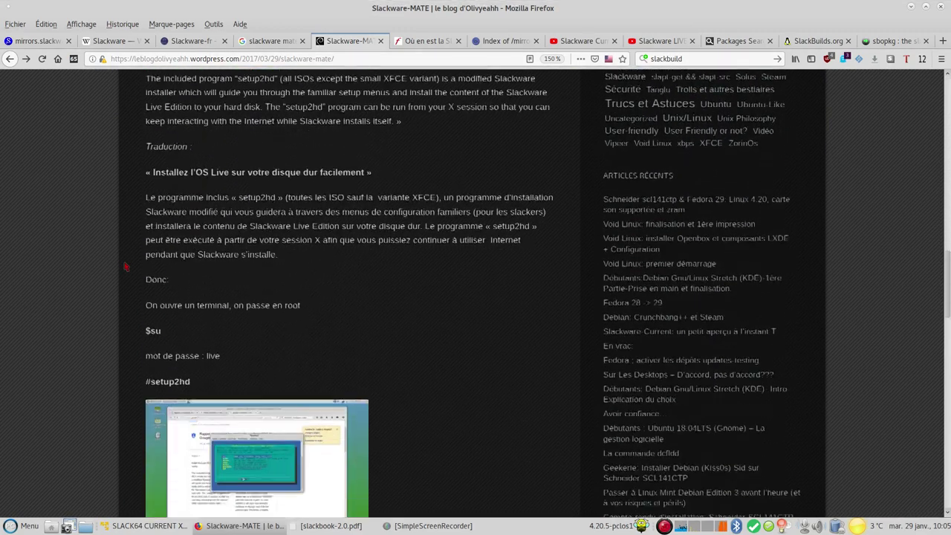
pyautogui.scroll(-1, 125, 267)
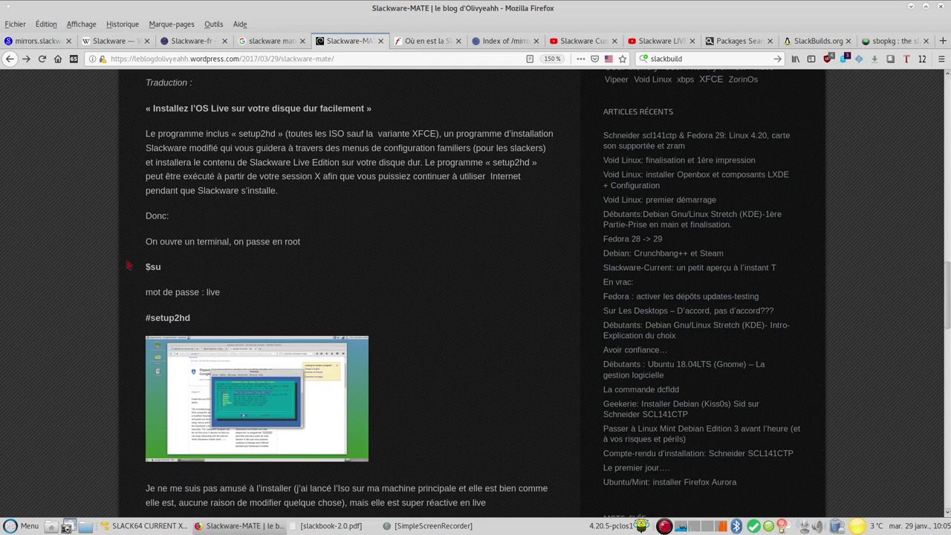
pyautogui.scroll(-2, 131, 260)
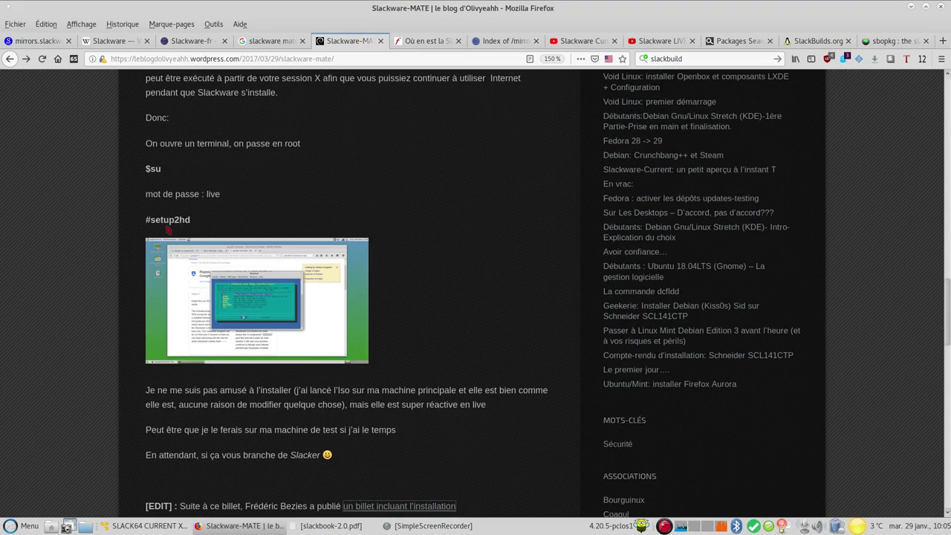
pyautogui.scroll(-5, 171, 264)
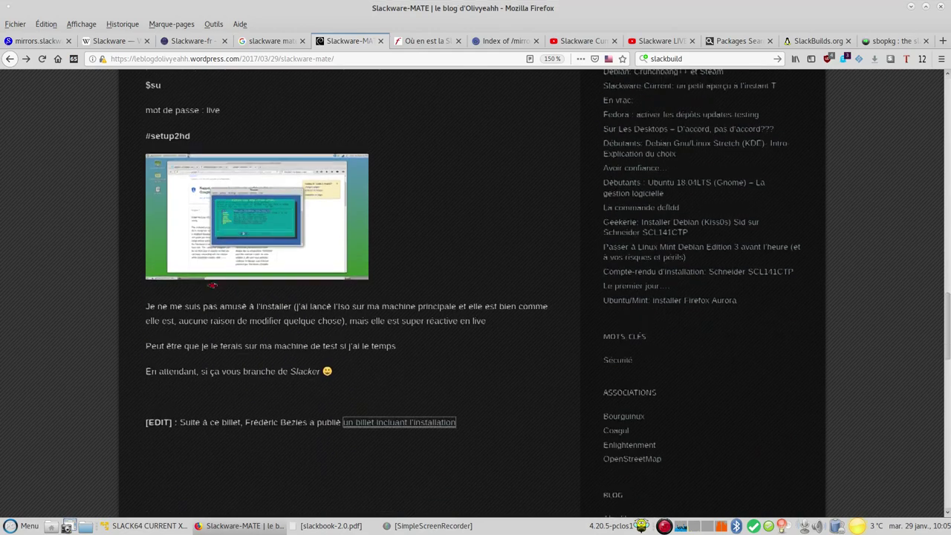
pyautogui.scroll(3, 180, 288)
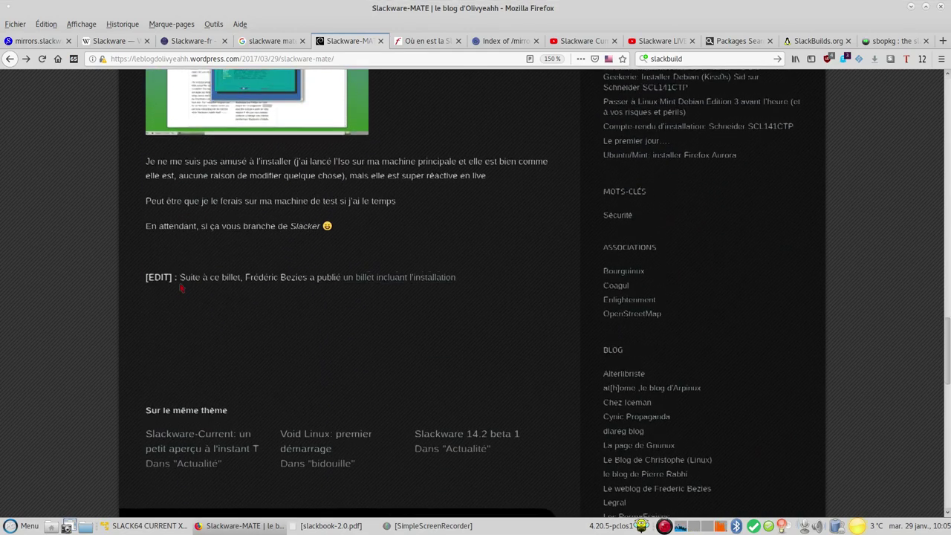
pyautogui.scroll(8, 181, 287)
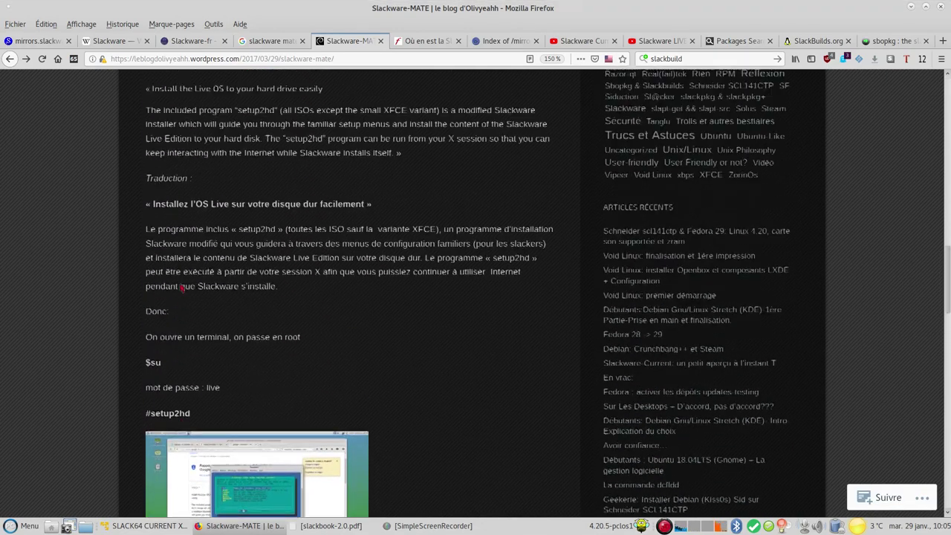
pyautogui.scroll(15, 182, 283)
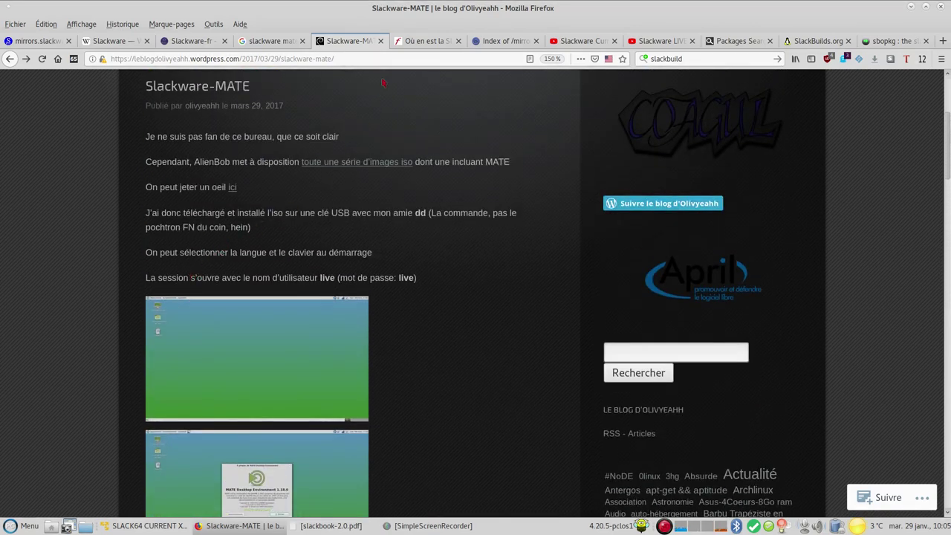
pyautogui.click(423, 41)
pyautogui.scroll(-5, 341, 312)
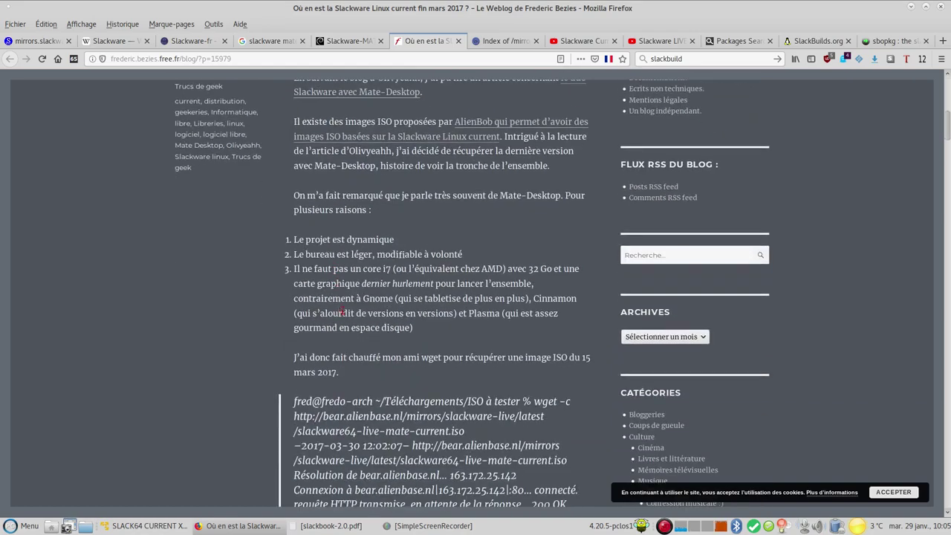
# Scroll through the March 2017 Slackware current article, then switch to the slackware64-current-iso listing
pyautogui.scroll(-12, 340, 312)
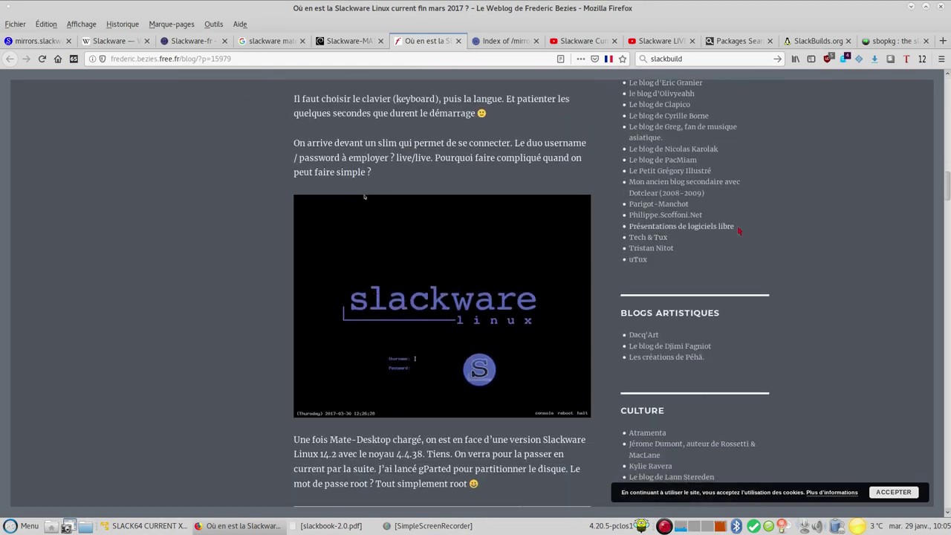
pyautogui.scroll(-20, 885, 232)
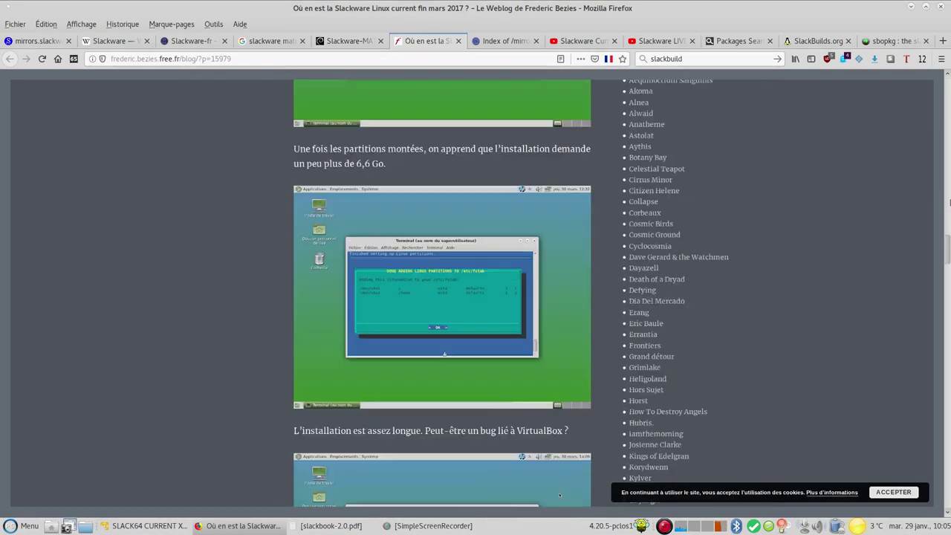
pyautogui.scroll(15, 884, 232)
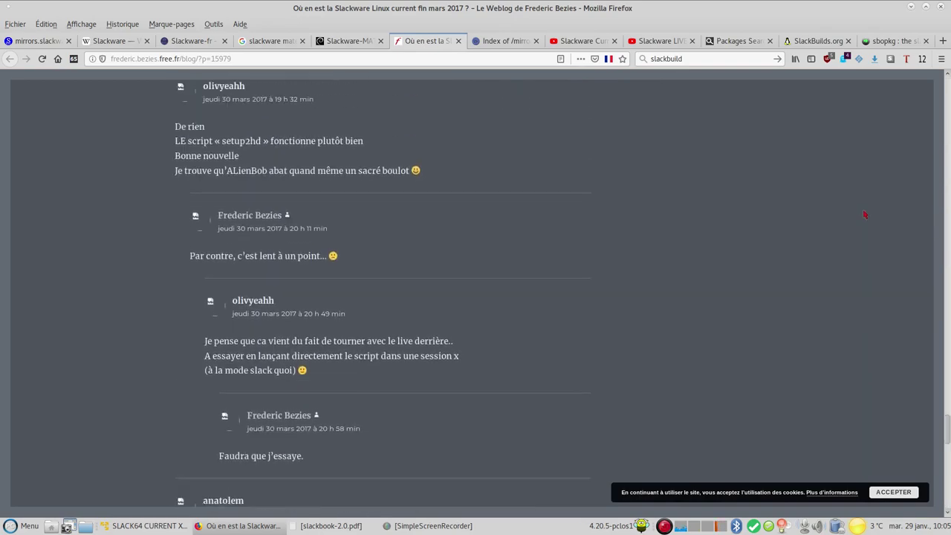
pyautogui.scroll(10, 943, 339)
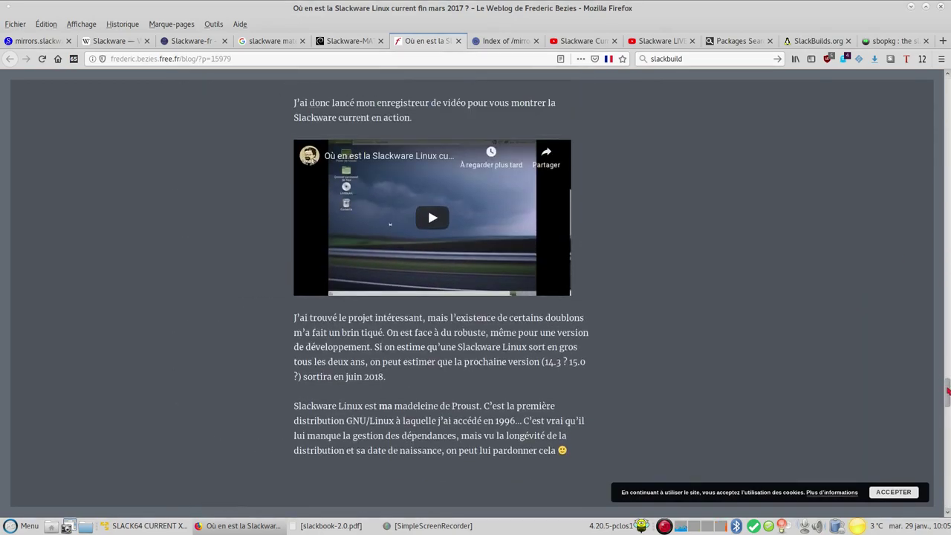
pyautogui.moveTo(948, 348); pyautogui.dragTo(552, 58)
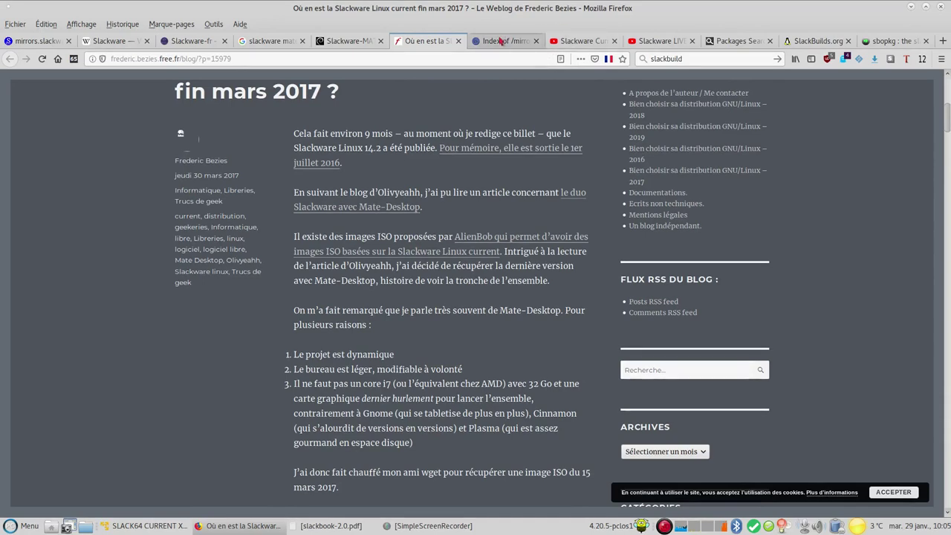
pyautogui.click(503, 41)
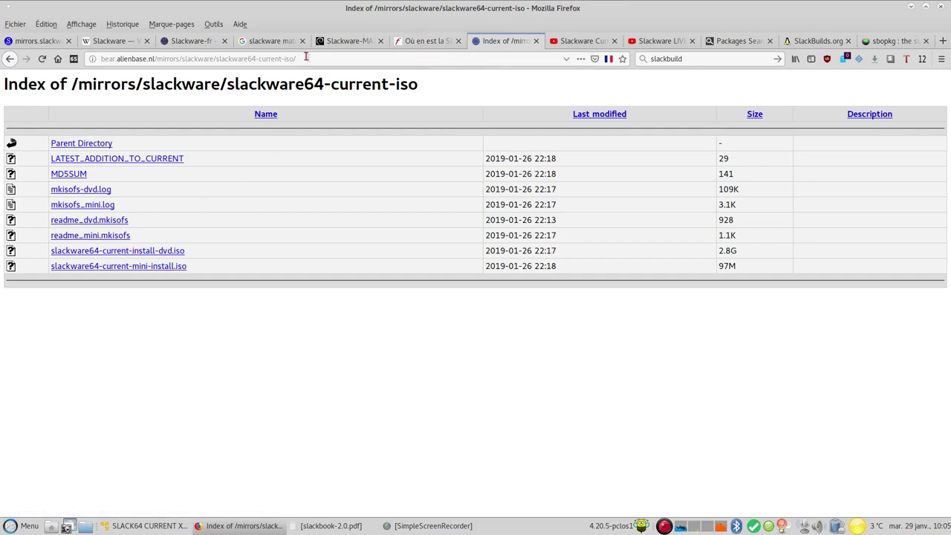
# Return to the Slackware-MATE post and follow its 'toute une série d'images iso' link
pyautogui.click(352, 42)
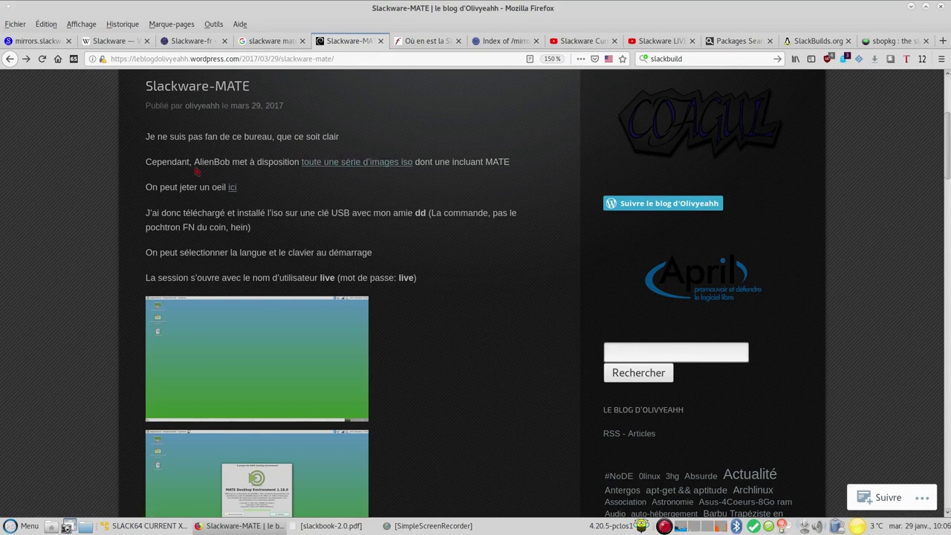
pyautogui.scroll(3, 203, 170)
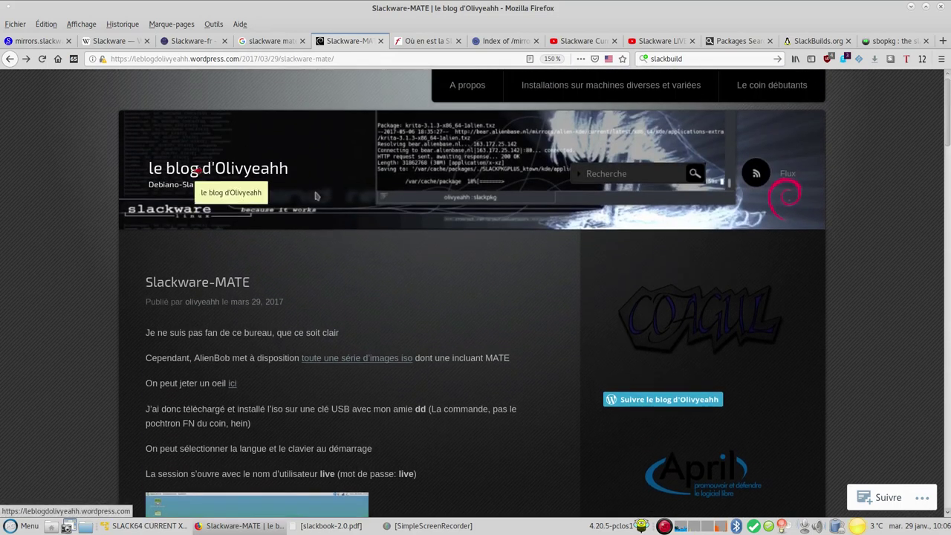
pyautogui.scroll(-3, 182, 212)
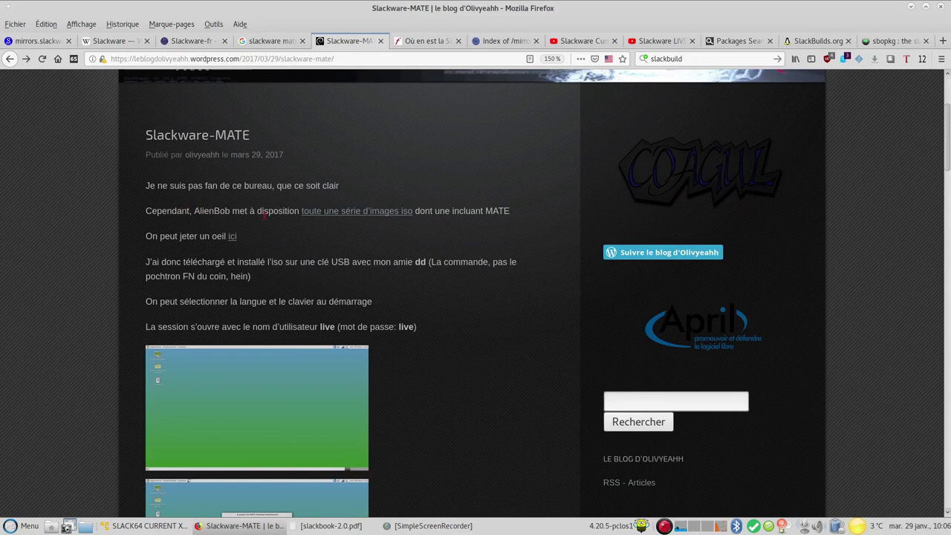
pyautogui.click(332, 217)
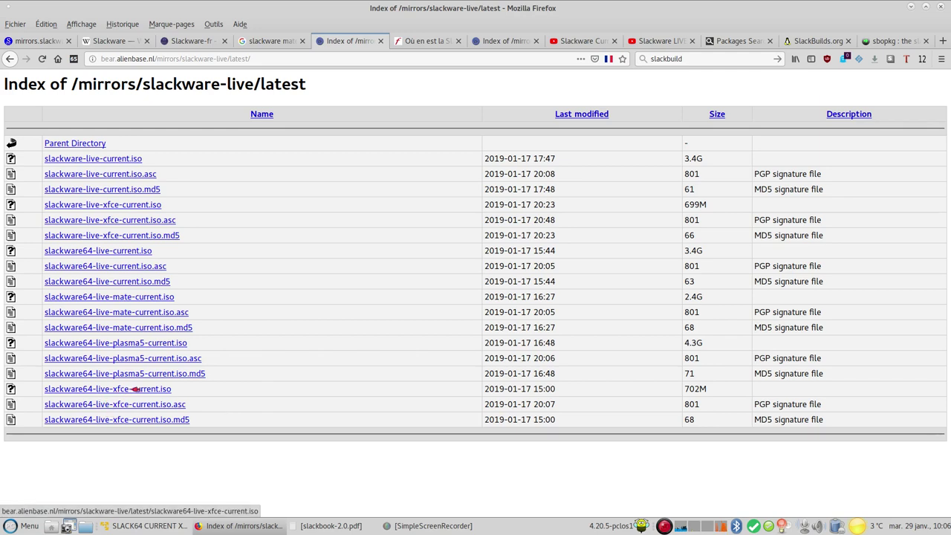
# Select the 702M xfce live ISO size, go up to /mirrors/, and bring forward the VM
pyautogui.moveTo(711, 389); pyautogui.dragTo(688, 390)
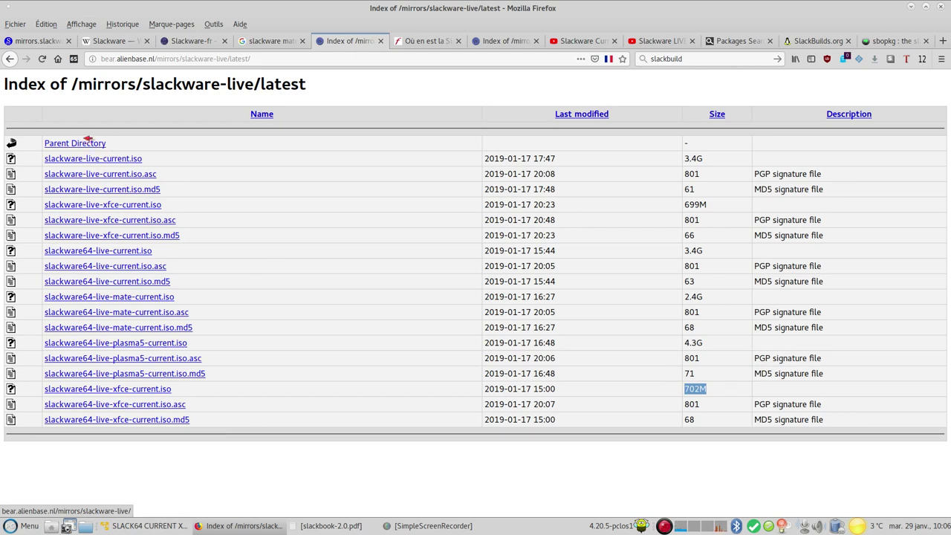
pyautogui.click(97, 144)
pyautogui.click(80, 143)
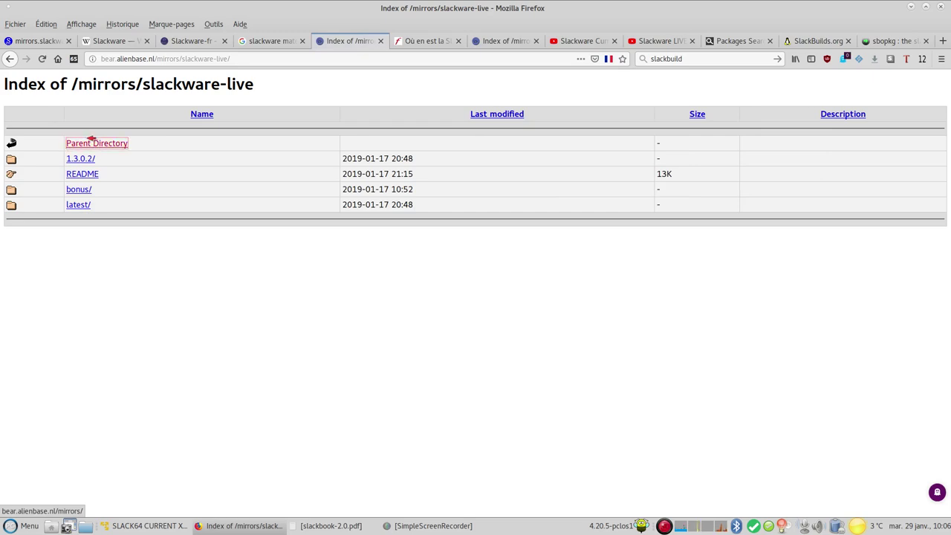
pyautogui.scroll(-2, 195, 223)
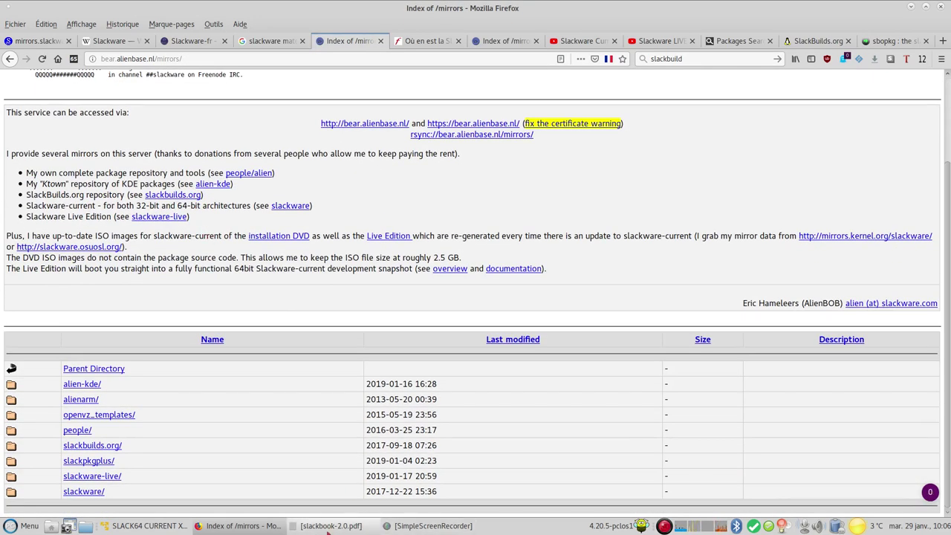
pyautogui.click(148, 526)
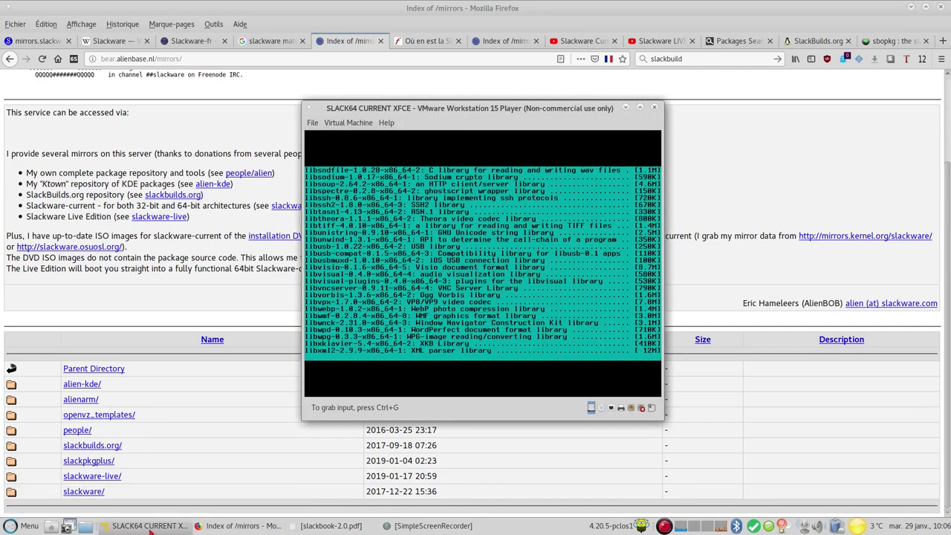
# Minimize the SLACK64 CURRENT XFCE VMware Player window to reveal the /mirrors/ page
pyautogui.click(150, 526)
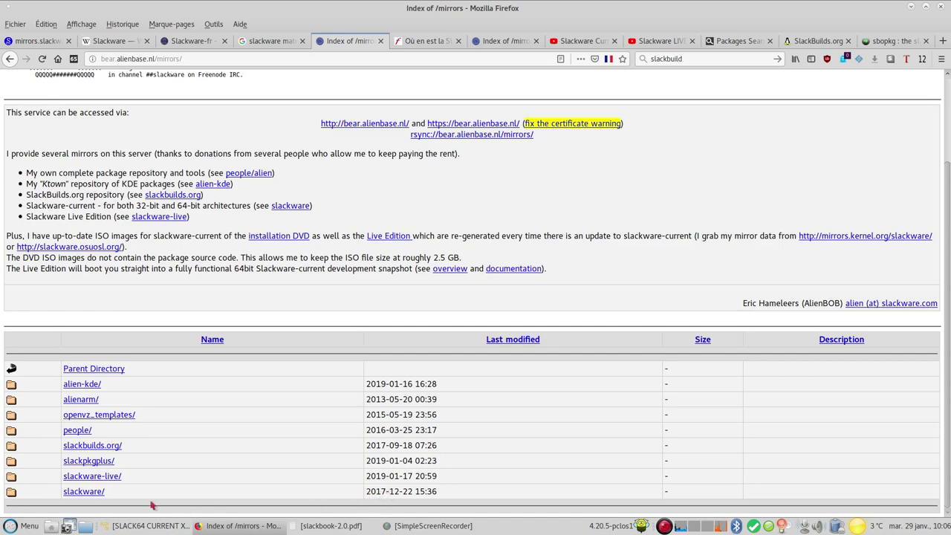
# Browse the mirror to slackware/slackware64-current-iso/, then close the duplicate ISO listing tab
pyautogui.click(85, 494)
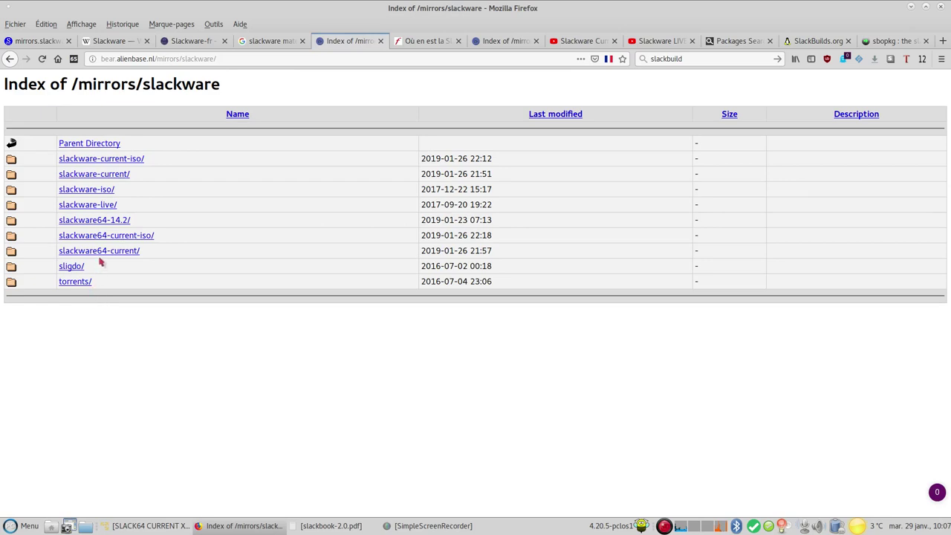
pyautogui.click(88, 235)
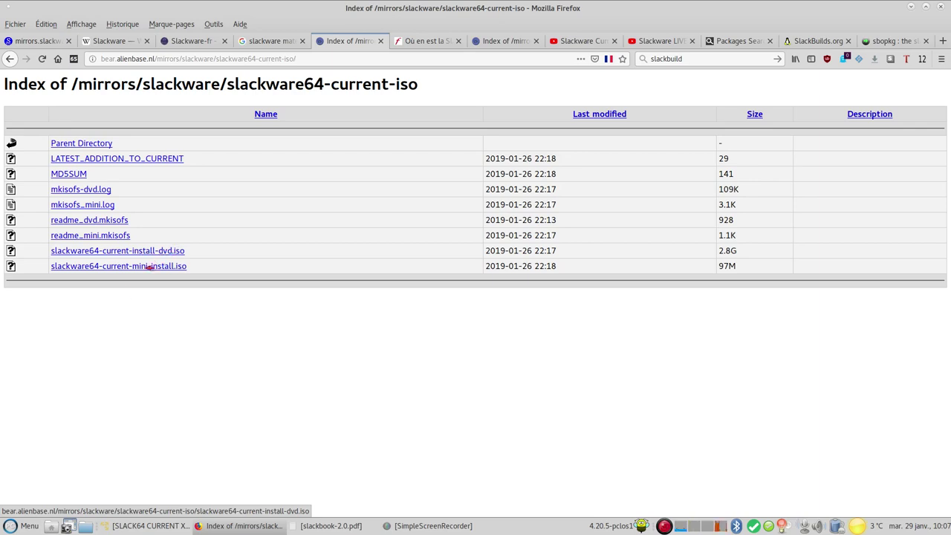
pyautogui.click(420, 43)
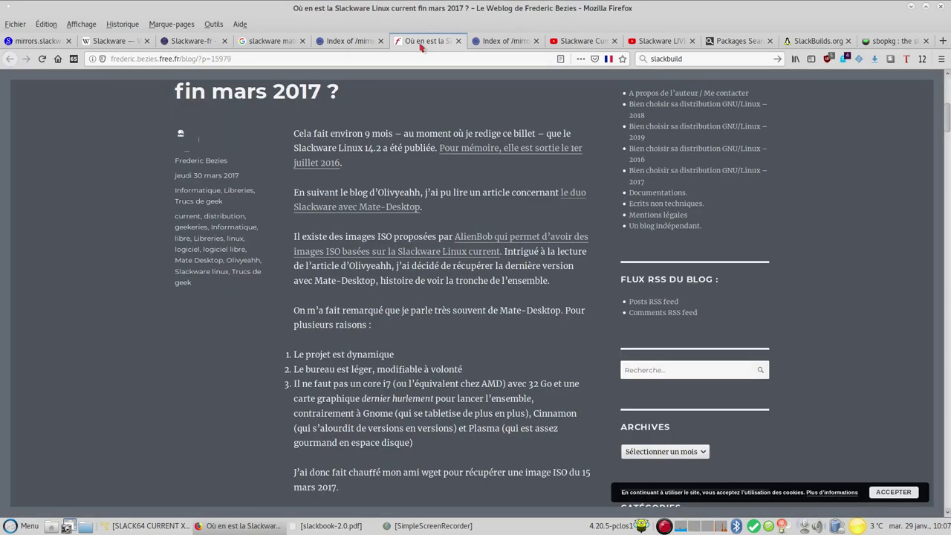
pyautogui.scroll(5, 725, 228)
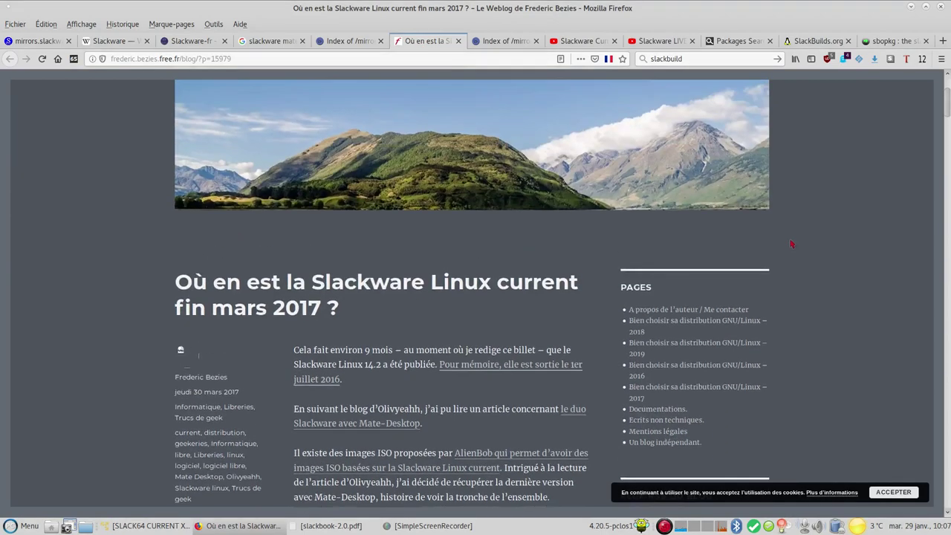
pyautogui.click(511, 41)
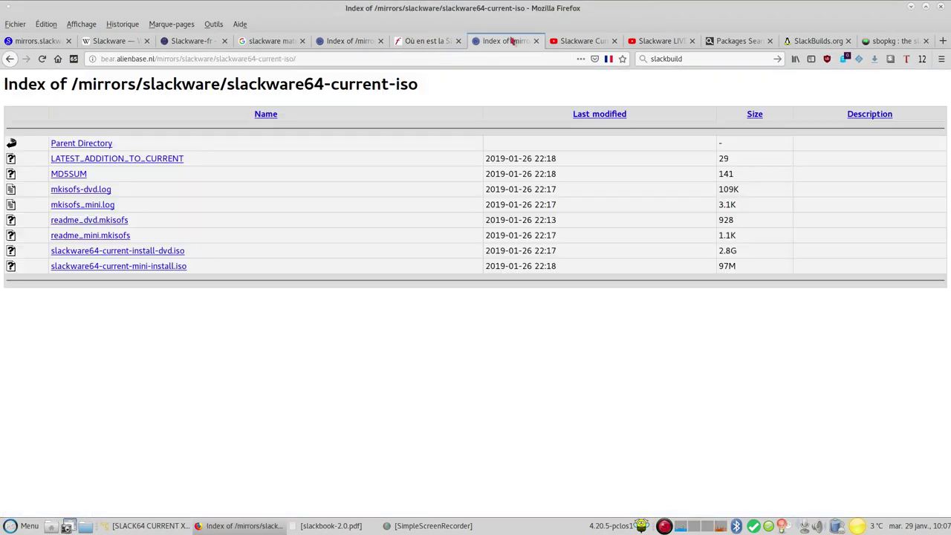
pyautogui.click(370, 42)
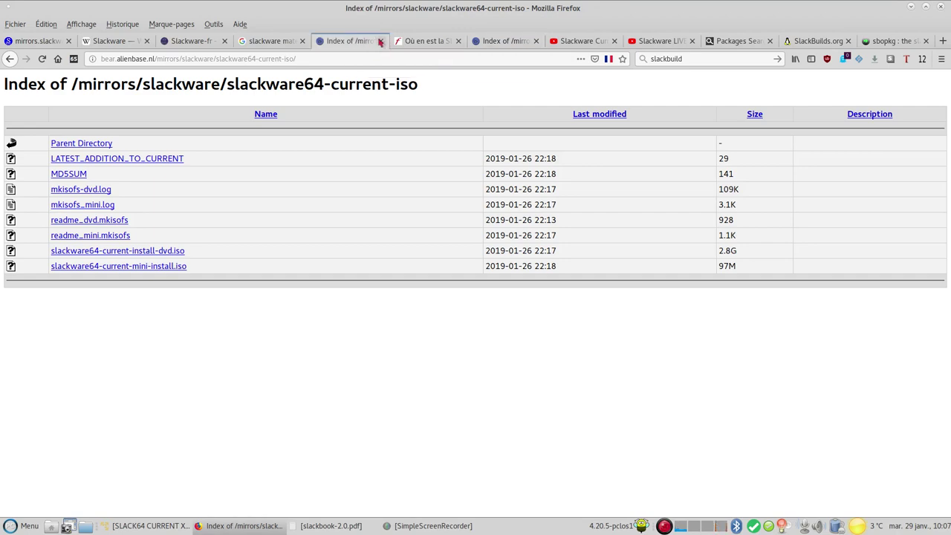
pyautogui.click(380, 41)
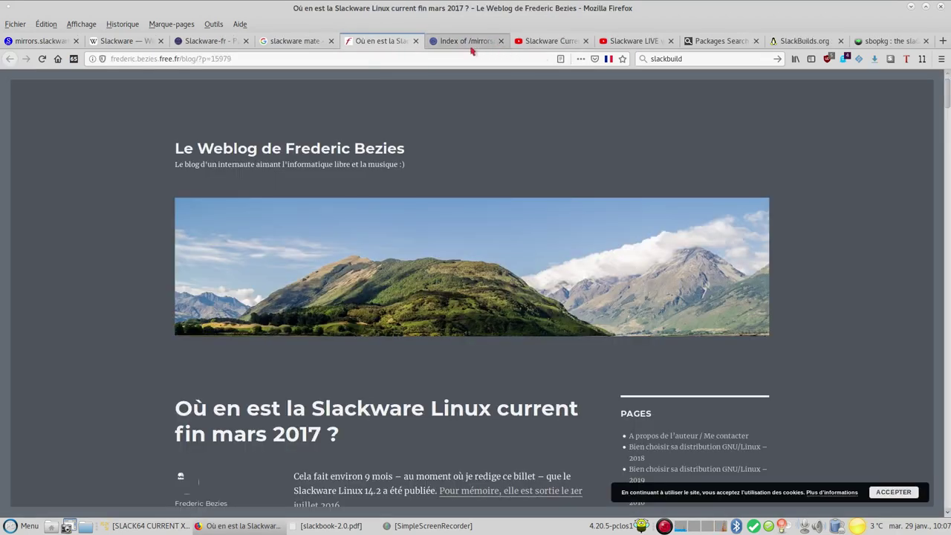
# Look over the Slackware Current and Slackware LIVE YouTube videos, then move to the pkgs.org Packages Search tab
pyautogui.click(551, 42)
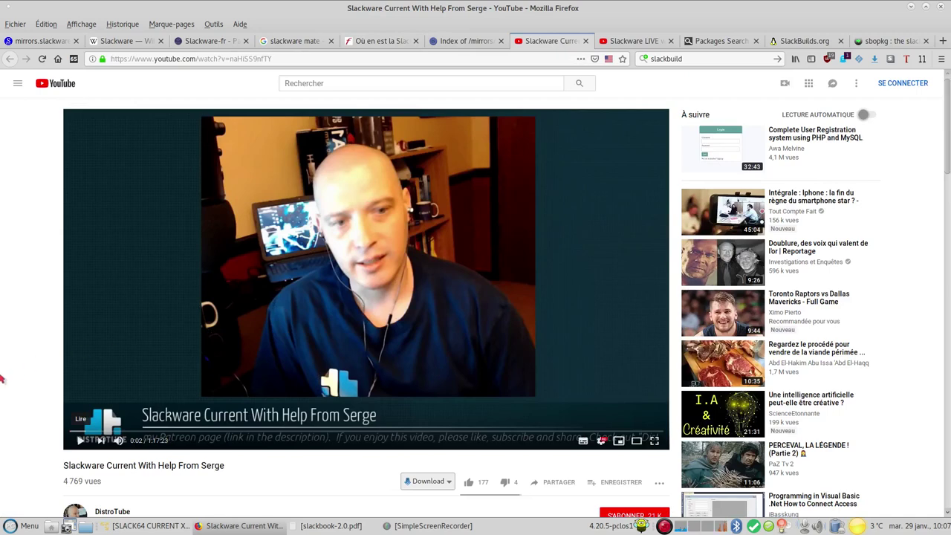
pyautogui.scroll(-2, 11, 391)
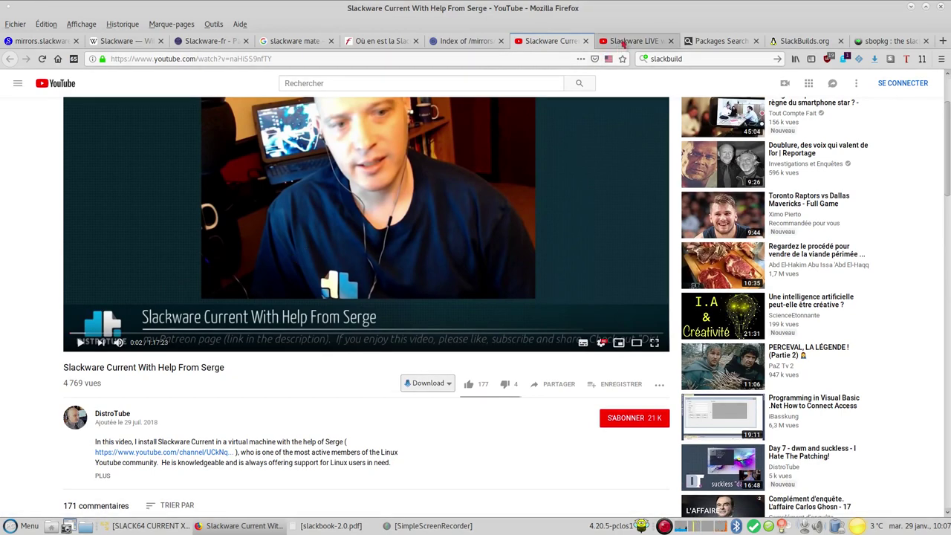
pyautogui.click(625, 43)
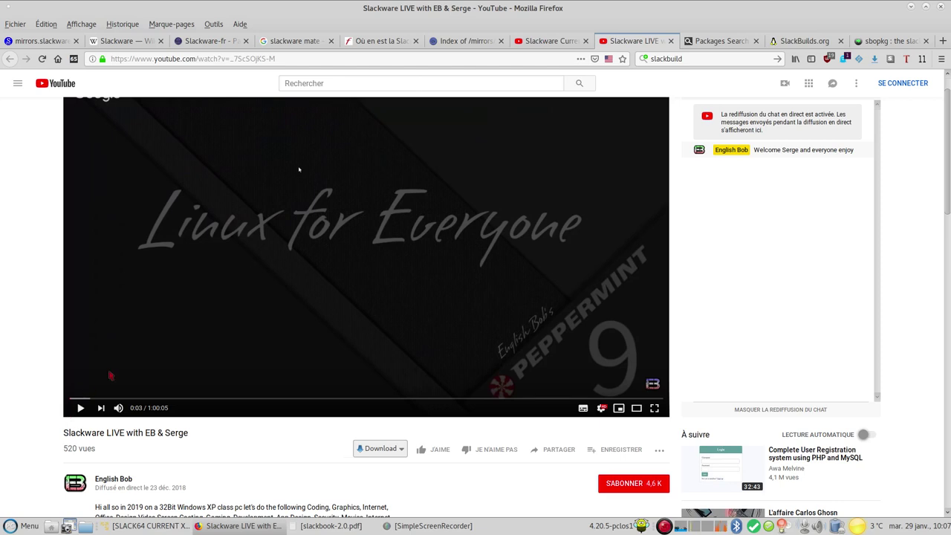
pyautogui.click(747, 40)
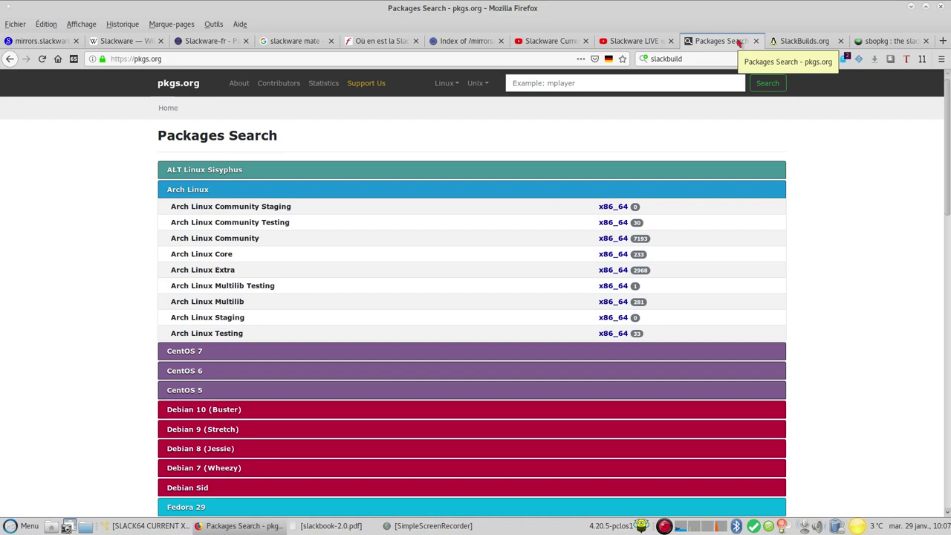
# Look over the SlackBuilds.org and sbopkg pages, then minimise Firefox to the desktop
pyautogui.click(810, 41)
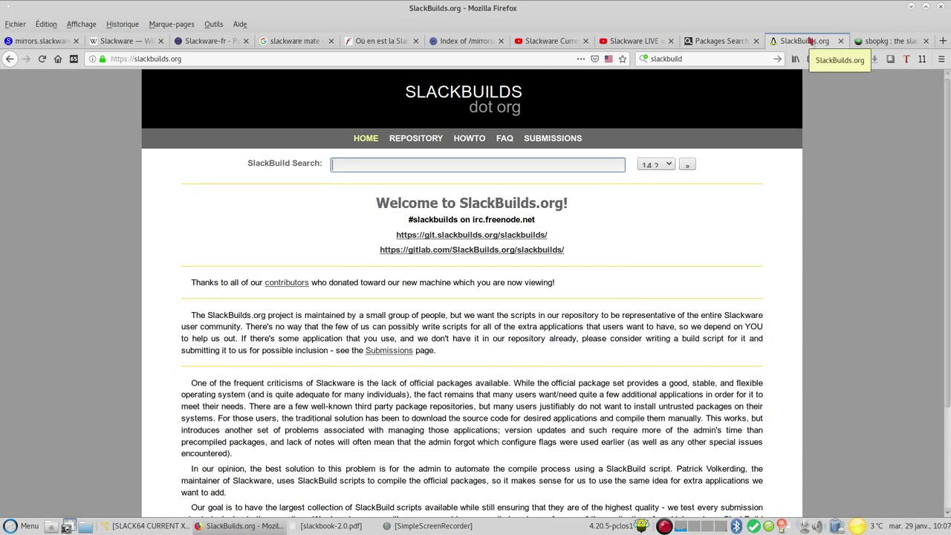
pyautogui.click(884, 41)
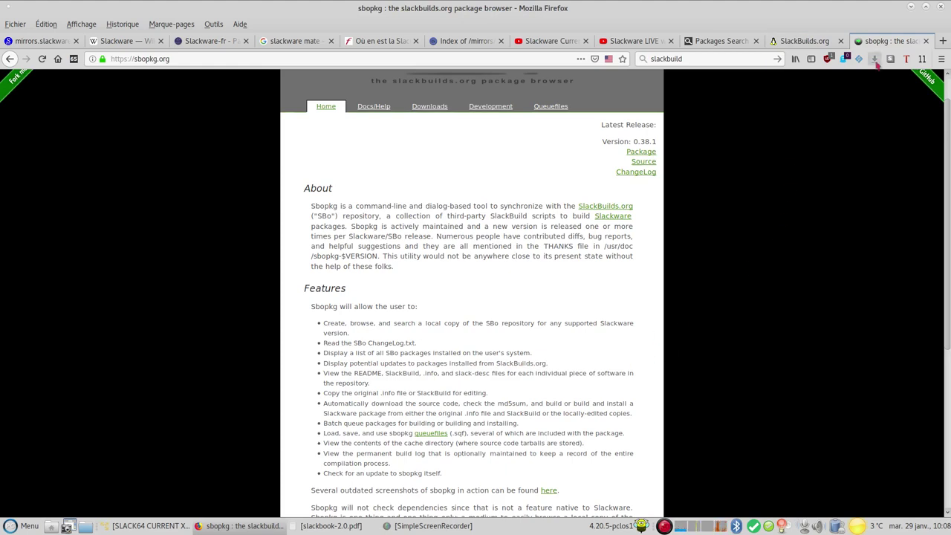
pyautogui.click(911, 6)
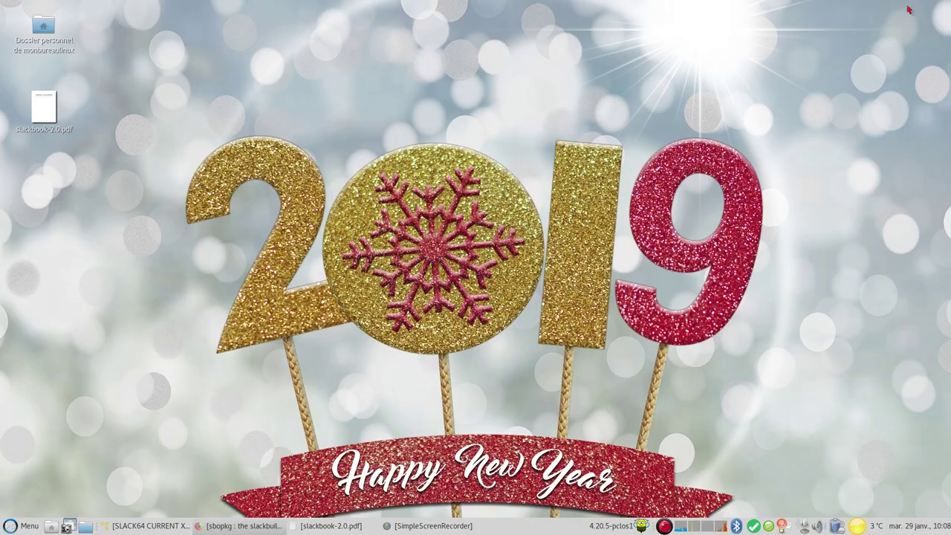
# Check the VM's ongoing package install, then restore the slackbook-2.0.pdf viewer
pyautogui.click(139, 530)
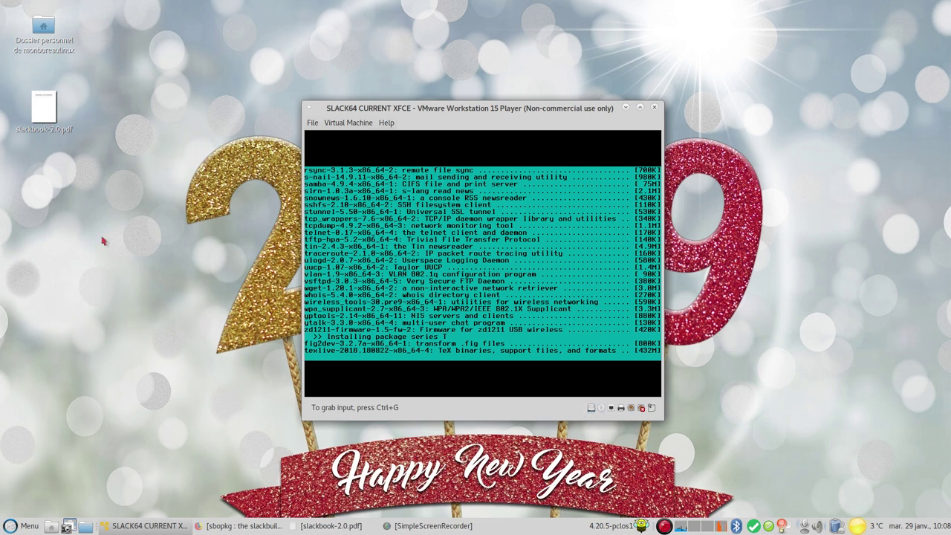
pyautogui.click(350, 526)
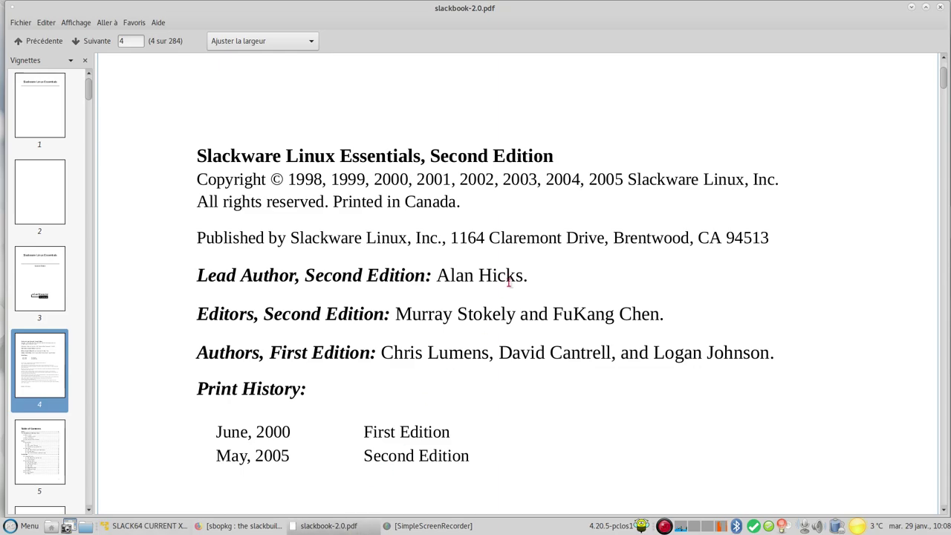
# Page past the title pages and table of contents to page 40, Table 3-3 Software Series
pyautogui.scroll(4, 512, 278)
pyautogui.scroll(-5, 511, 278)
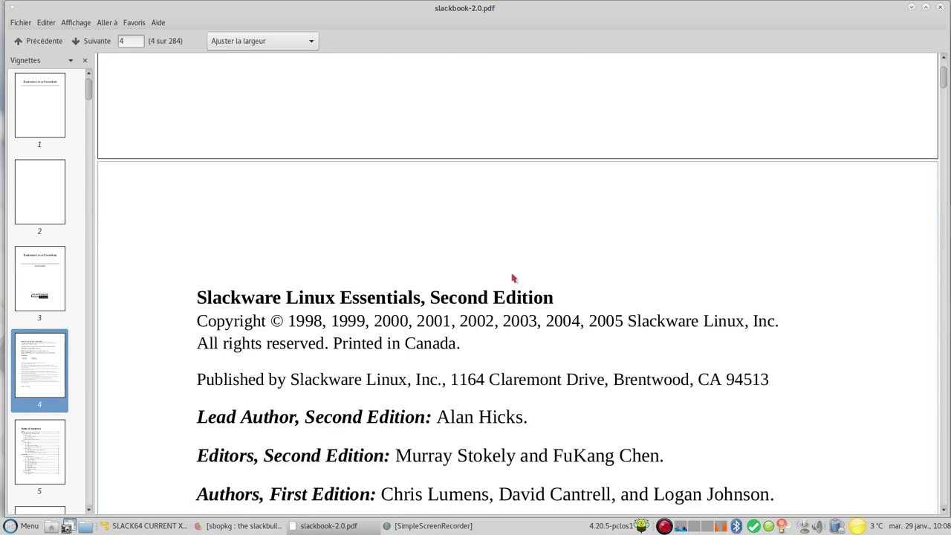
pyautogui.scroll(-2, 511, 278)
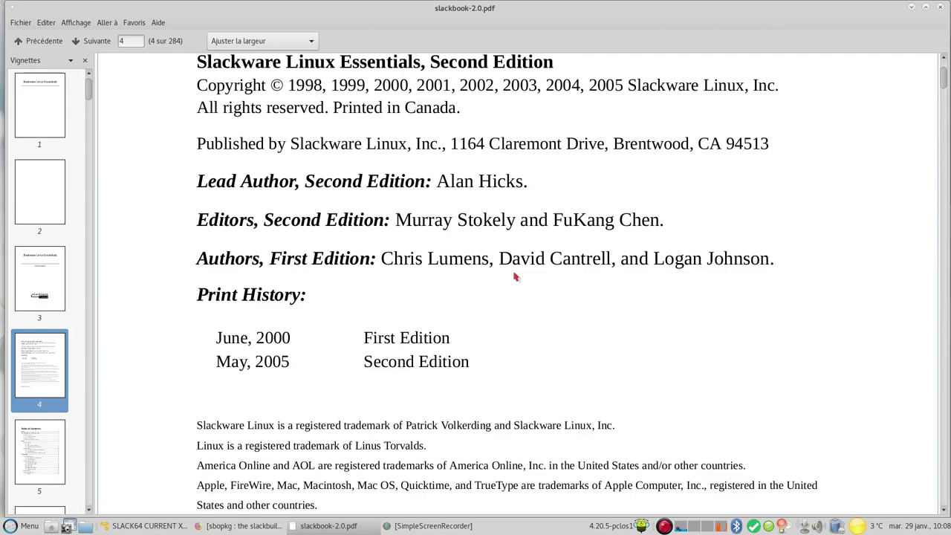
pyautogui.scroll(-15, 515, 276)
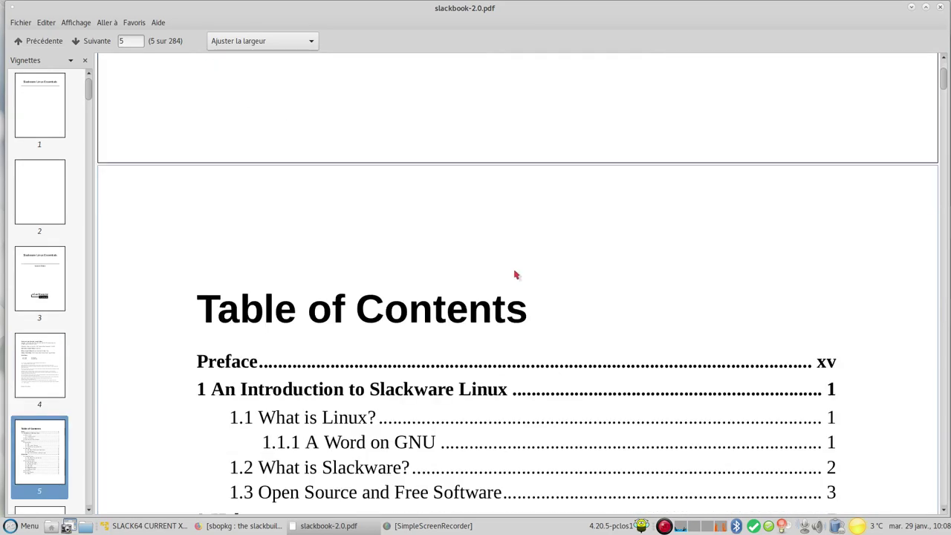
pyautogui.scroll(-6, 516, 273)
pyautogui.scroll(-20, 539, 284)
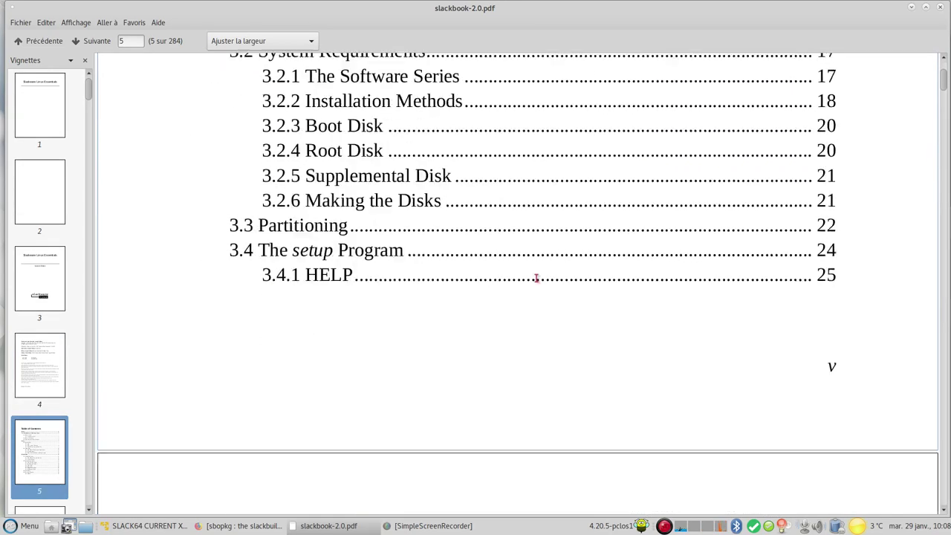
pyautogui.scroll(-20, 546, 302)
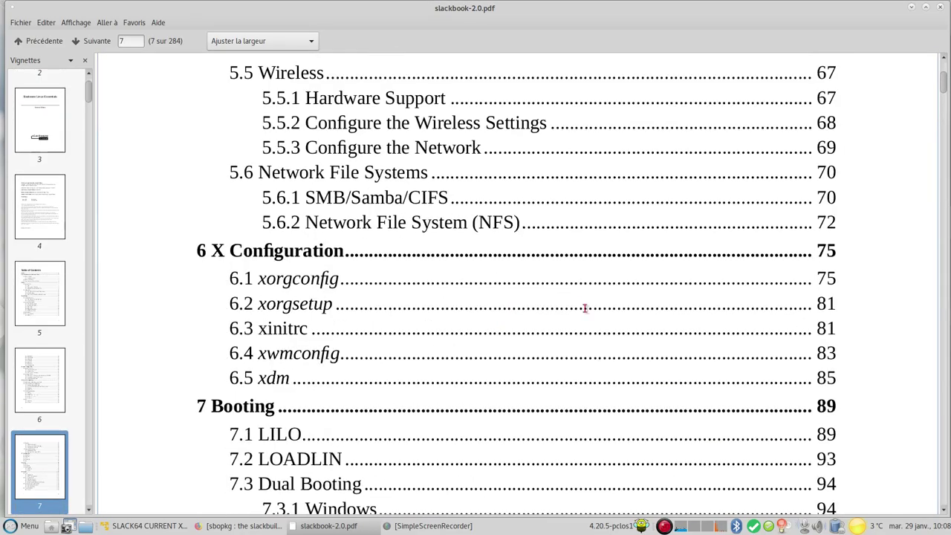
pyautogui.scroll(-20, 511, 320)
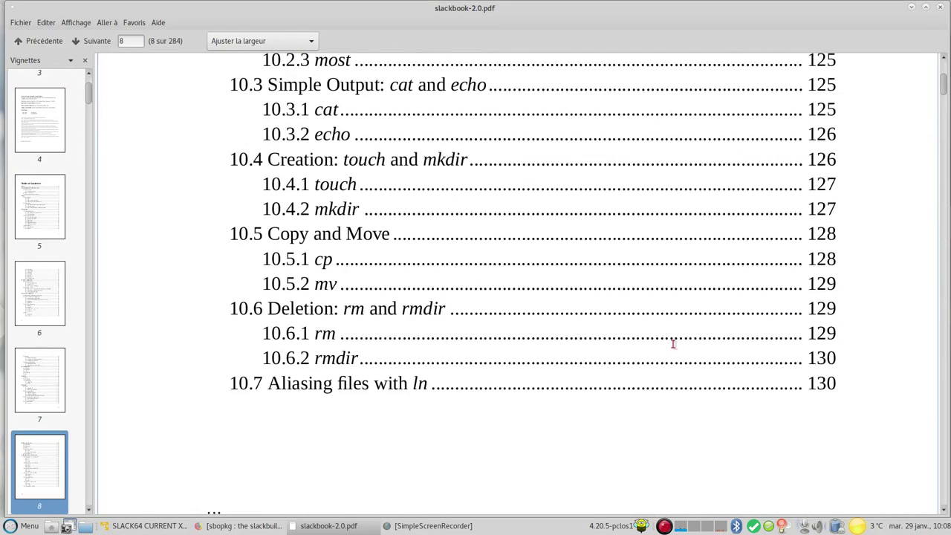
pyautogui.moveTo(944, 86); pyautogui.dragTo(787, 223)
# Read through Table 3-3 and later pages up to about 130, then minimise the PDF viewer
pyautogui.scroll(2, 787, 223)
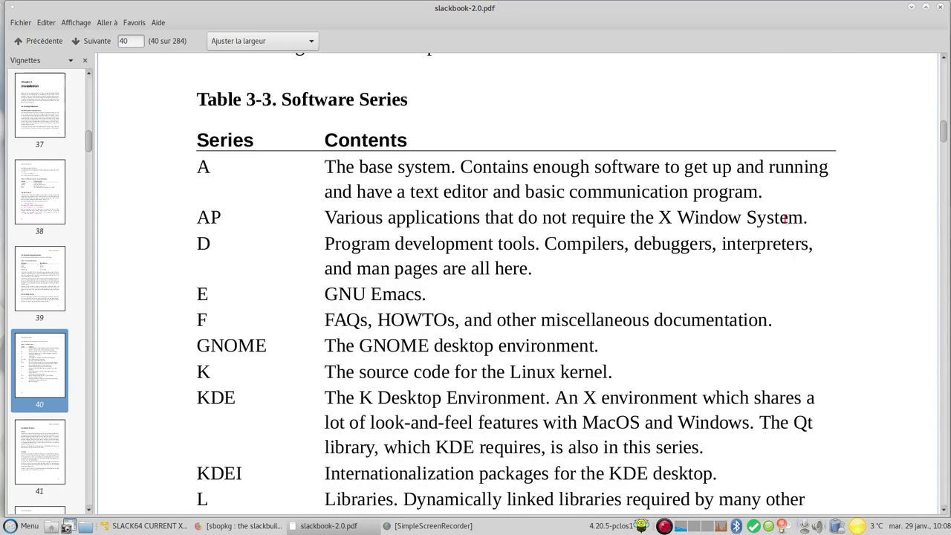
pyautogui.scroll(-2, 781, 220)
pyautogui.scroll(6, 779, 228)
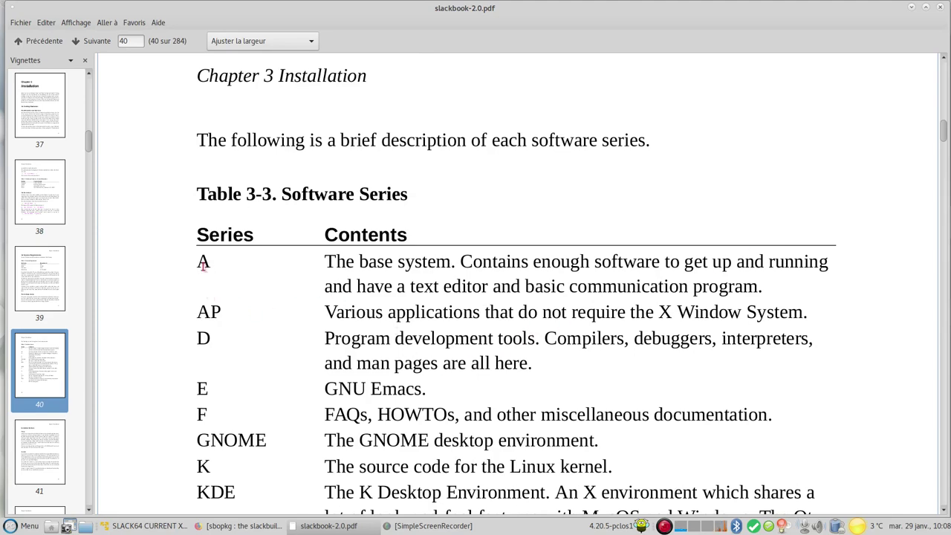
pyautogui.scroll(-2, 437, 322)
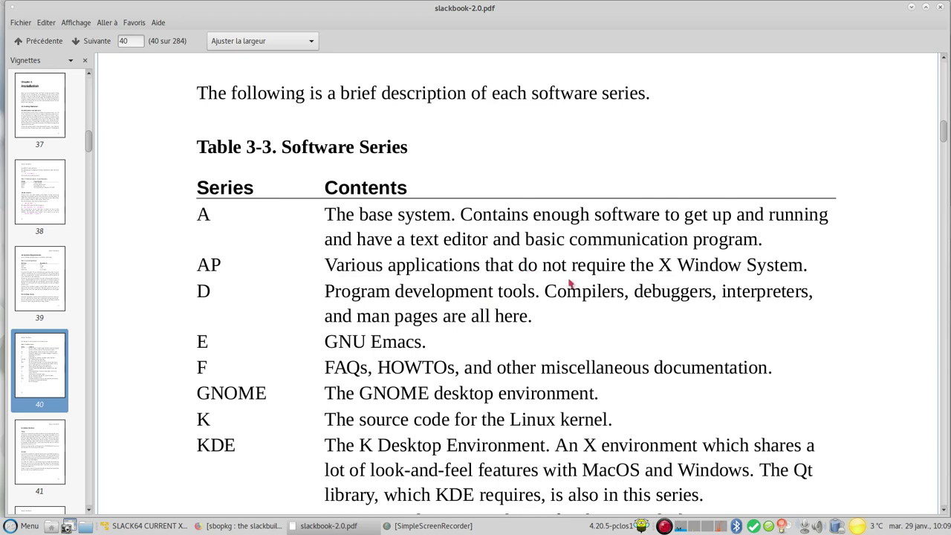
pyautogui.scroll(-3, 654, 297)
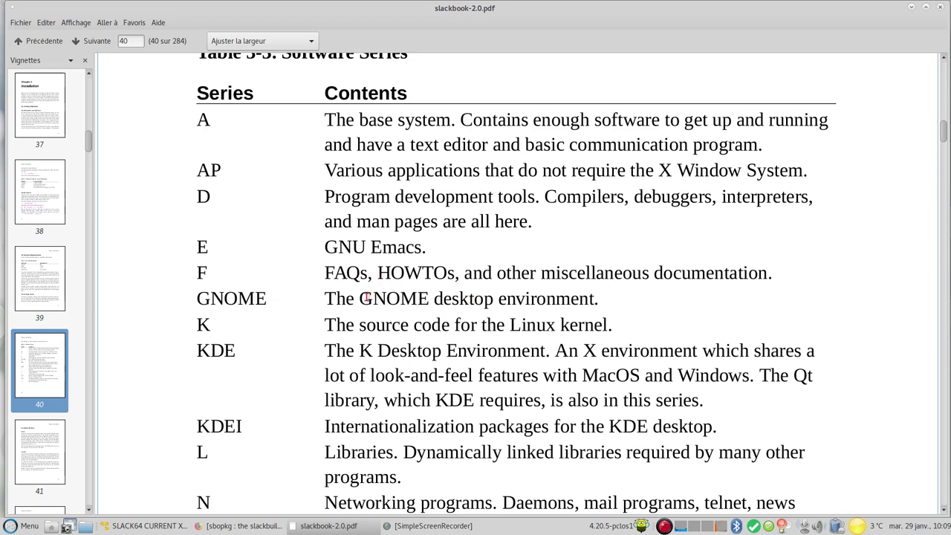
pyautogui.scroll(-3, 305, 283)
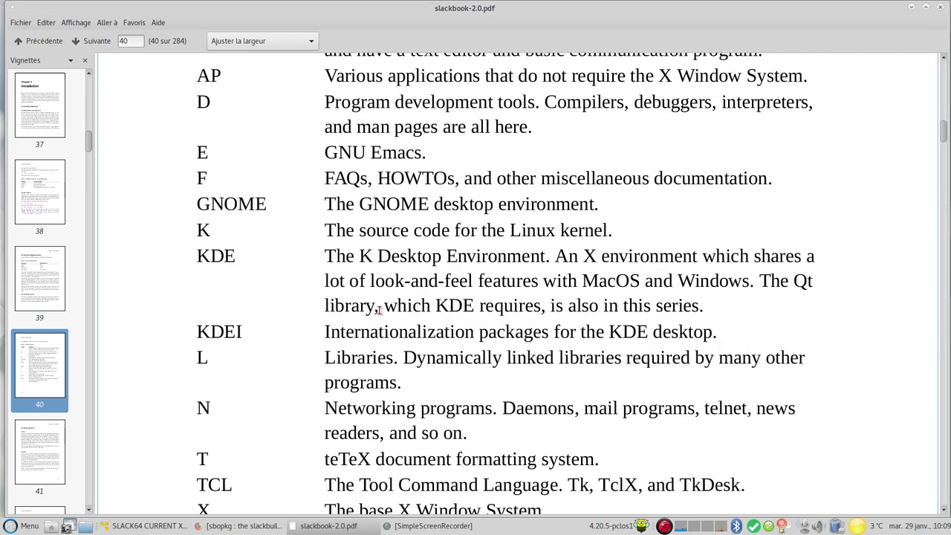
pyautogui.scroll(-10, 246, 303)
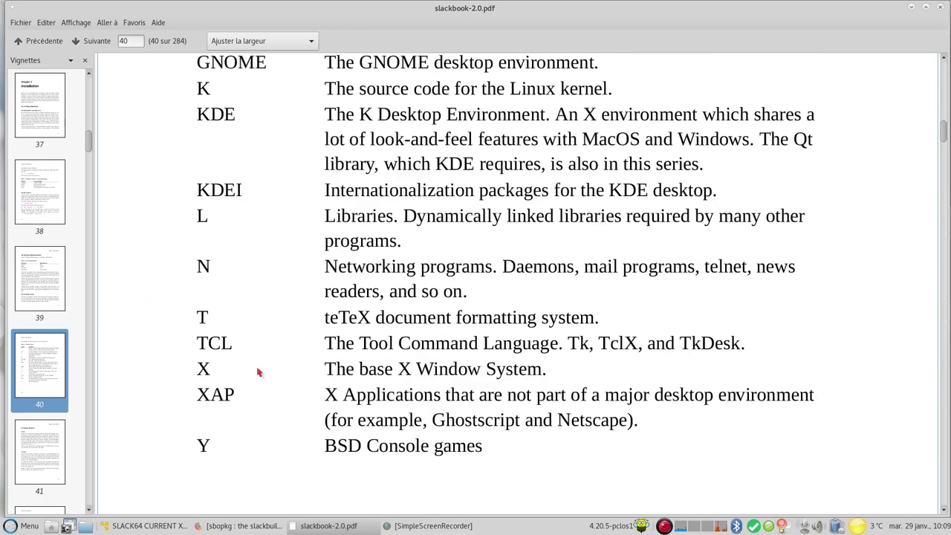
pyautogui.scroll(-20, 253, 348)
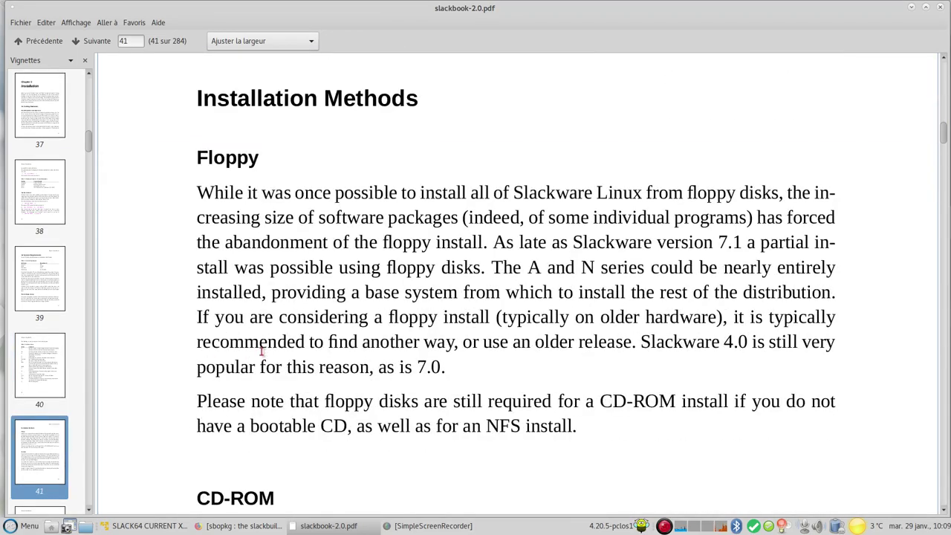
pyautogui.scroll(-10, 282, 349)
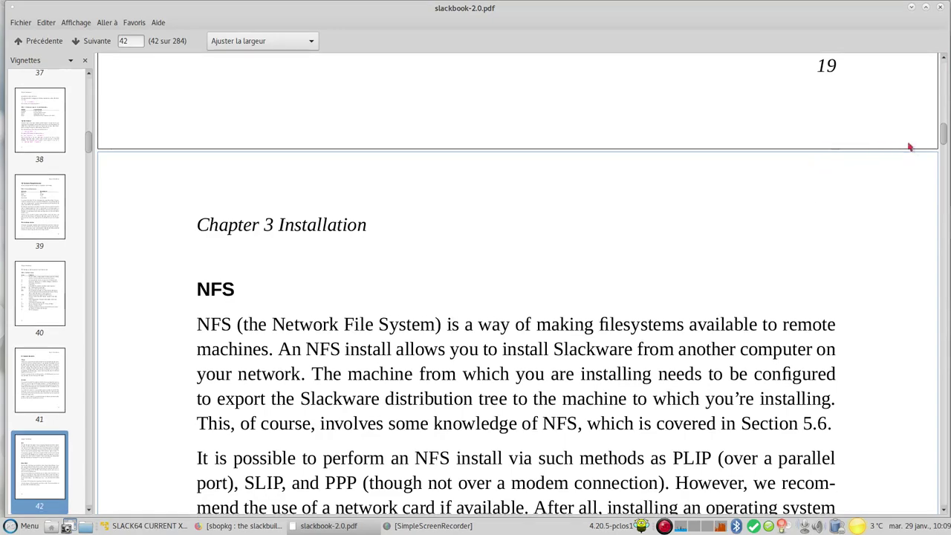
pyautogui.moveTo(944, 130); pyautogui.dragTo(795, 254)
pyautogui.scroll(-10, 802, 242)
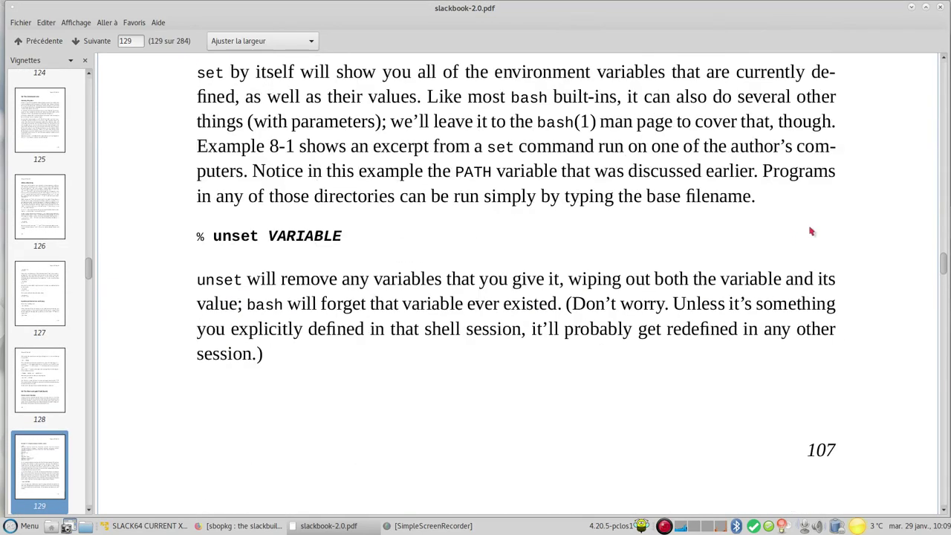
pyautogui.click(912, 7)
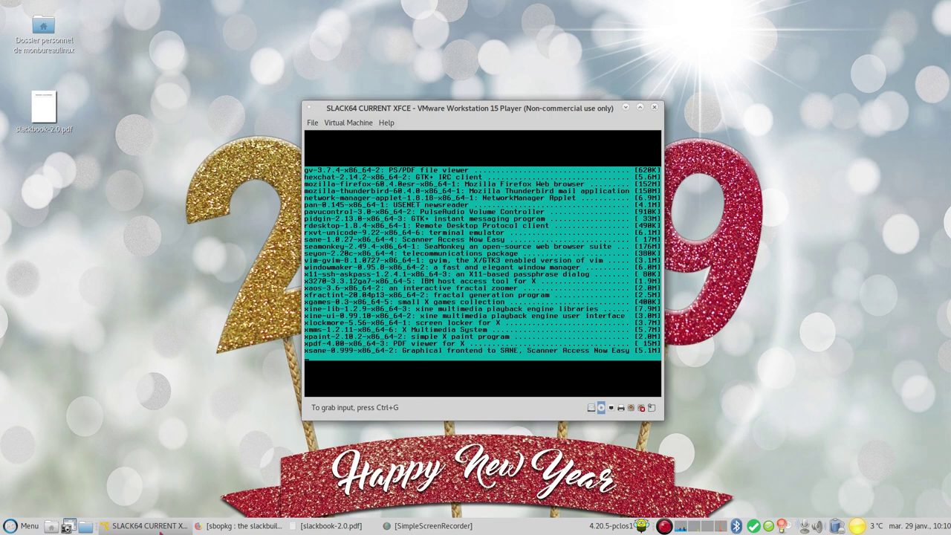
# Bring Firefox forward and show its About window via Aide > À propos de Firefox
pyautogui.click(220, 528)
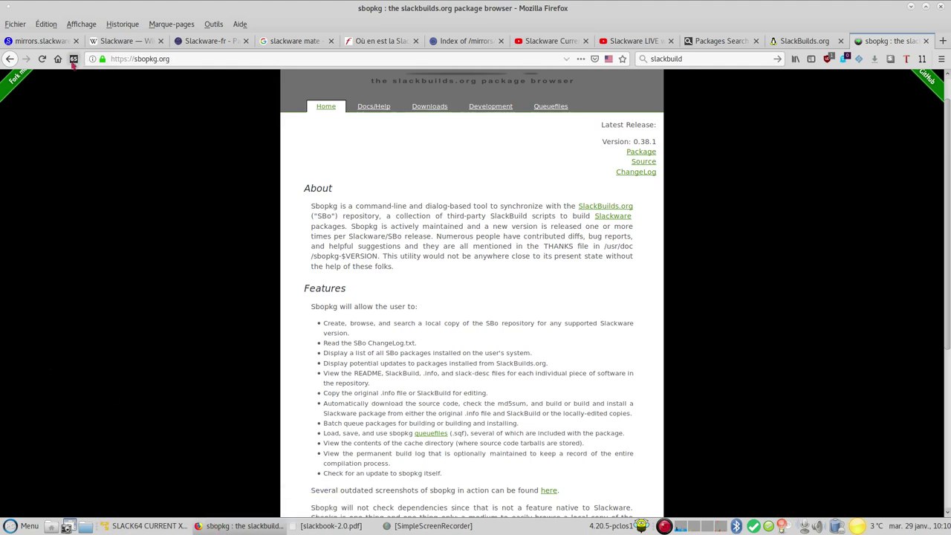
pyautogui.moveTo(75, 61)
pyautogui.click(239, 25)
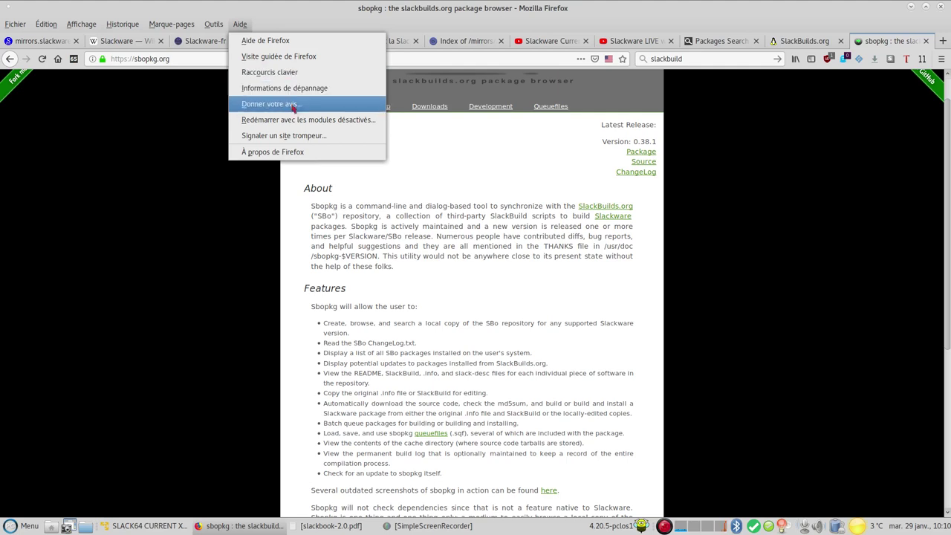
pyautogui.click(294, 156)
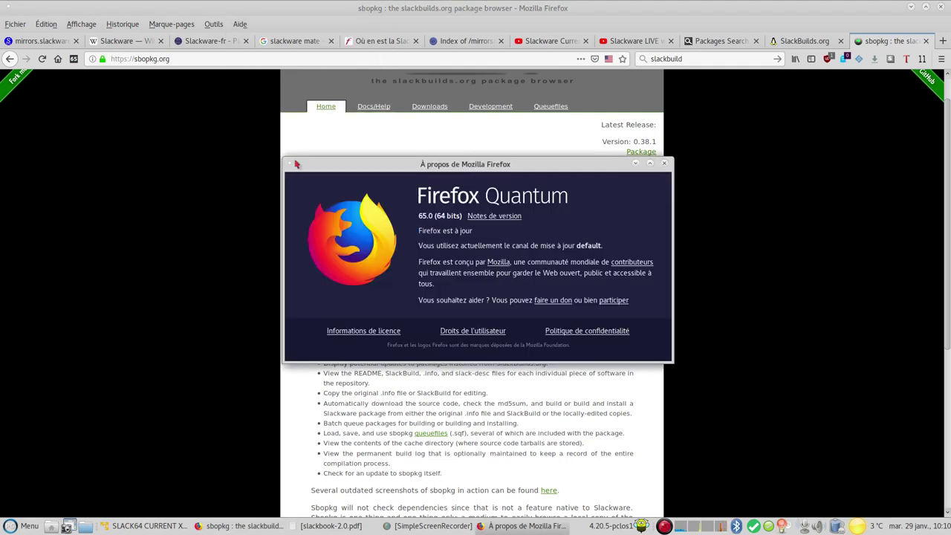
# Skim the Firefox 65.0 release notes, close that tab, and minimise Firefox
pyautogui.click(502, 216)
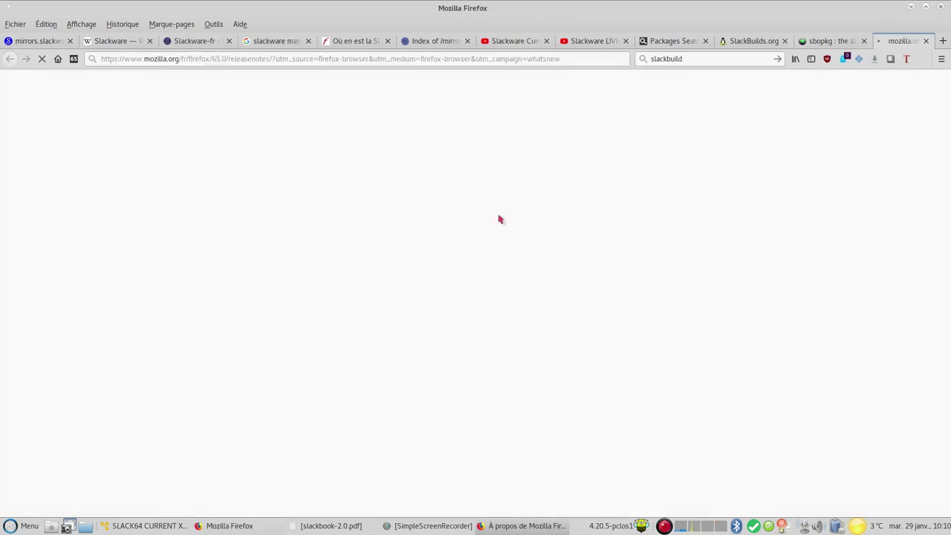
pyautogui.scroll(-1, 520, 245)
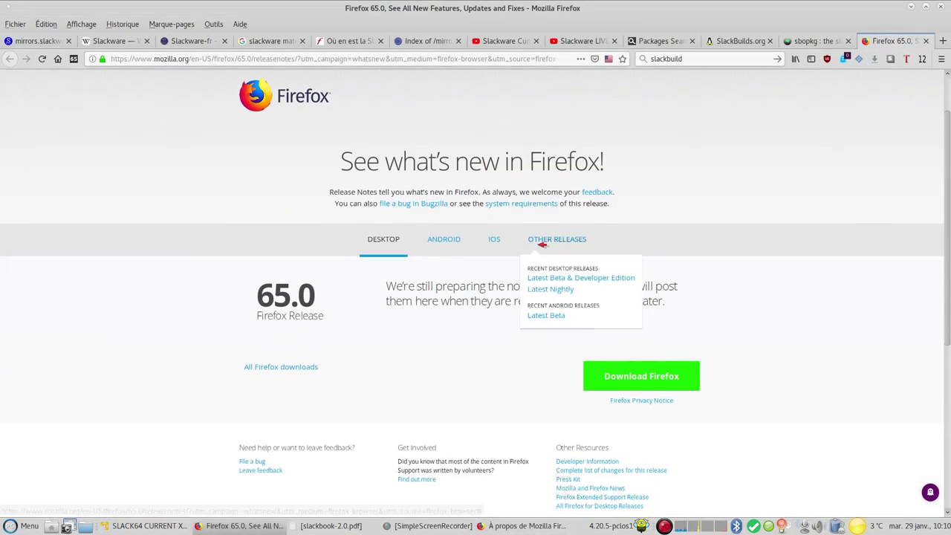
pyautogui.scroll(-1, 564, 267)
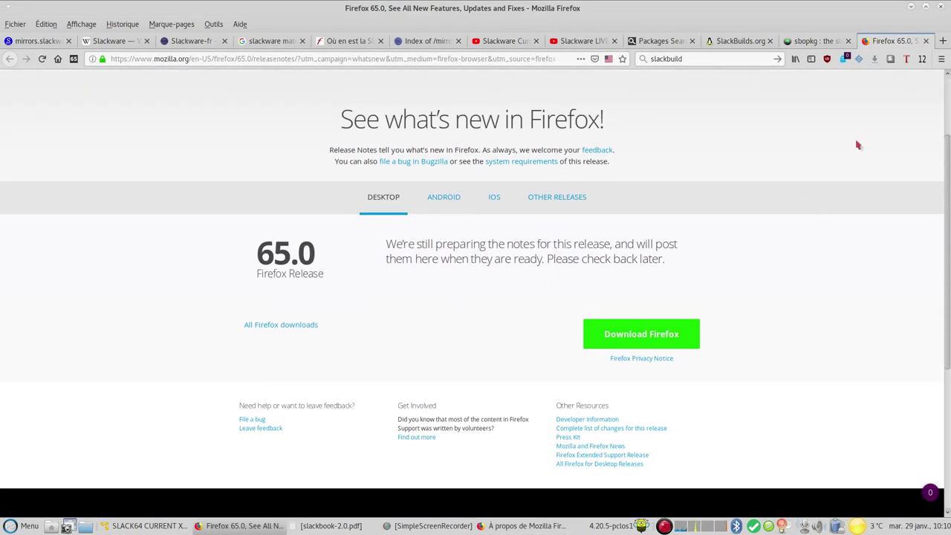
pyautogui.click(926, 42)
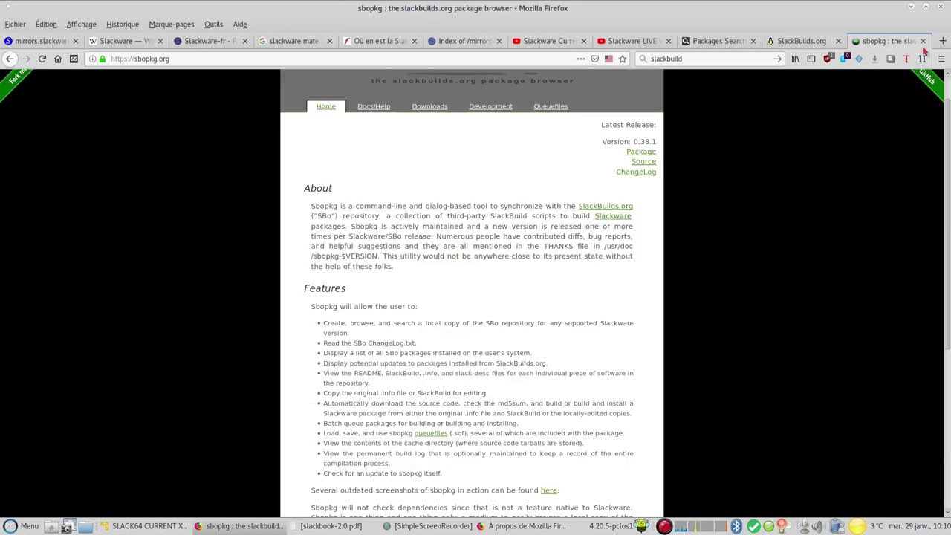
pyautogui.click(912, 6)
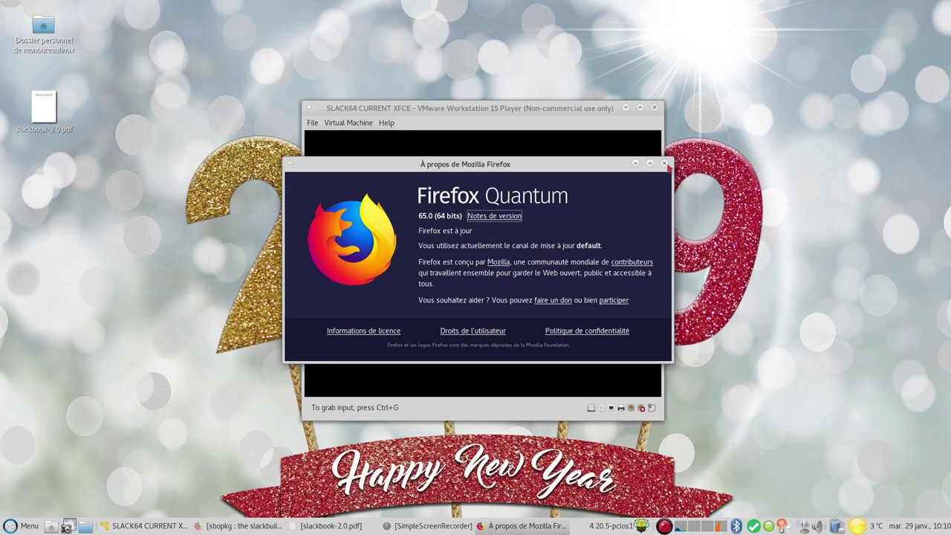
# Close Firefox's About dialog; skip the USB stick and install LILO simply to the MBR, standard console
pyautogui.click(665, 164)
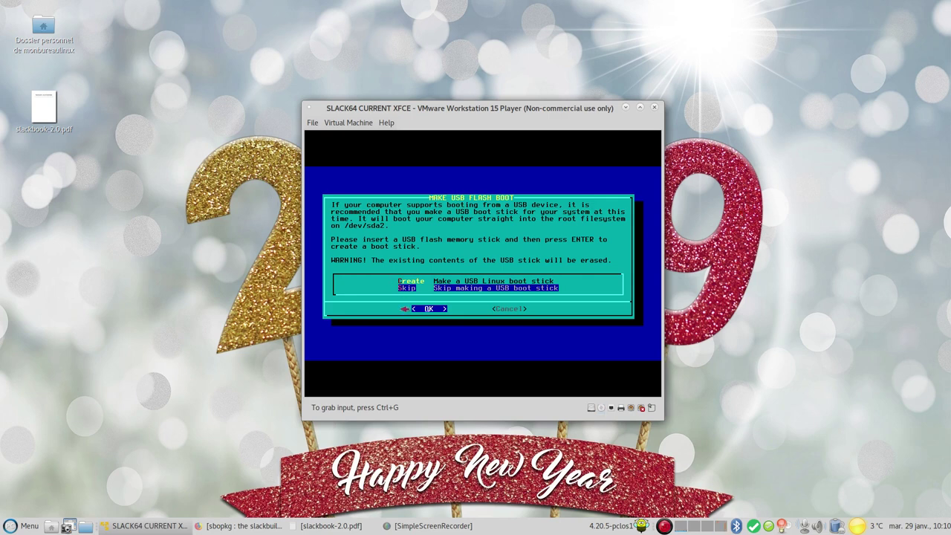
pyautogui.click(397, 327)
pyautogui.press('Return')
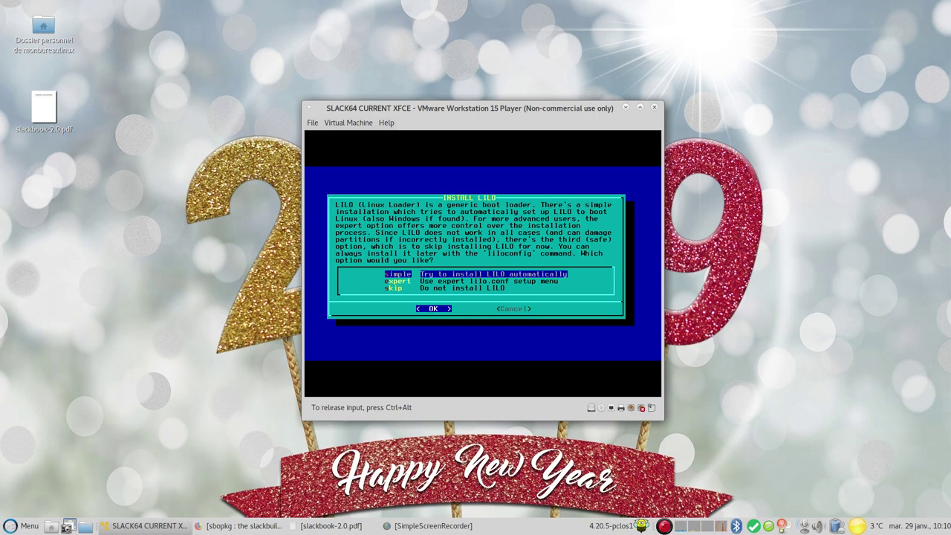
pyautogui.press('Return')
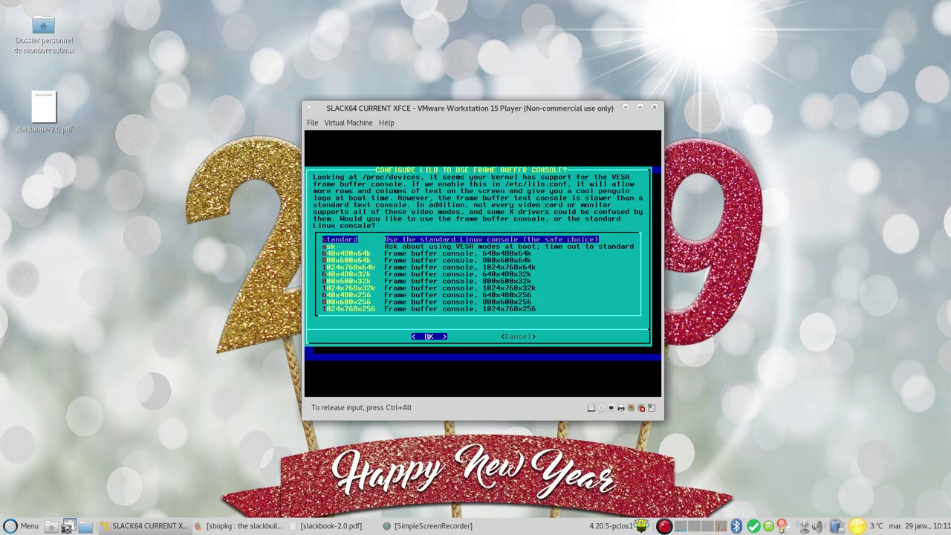
pyautogui.press('Return')
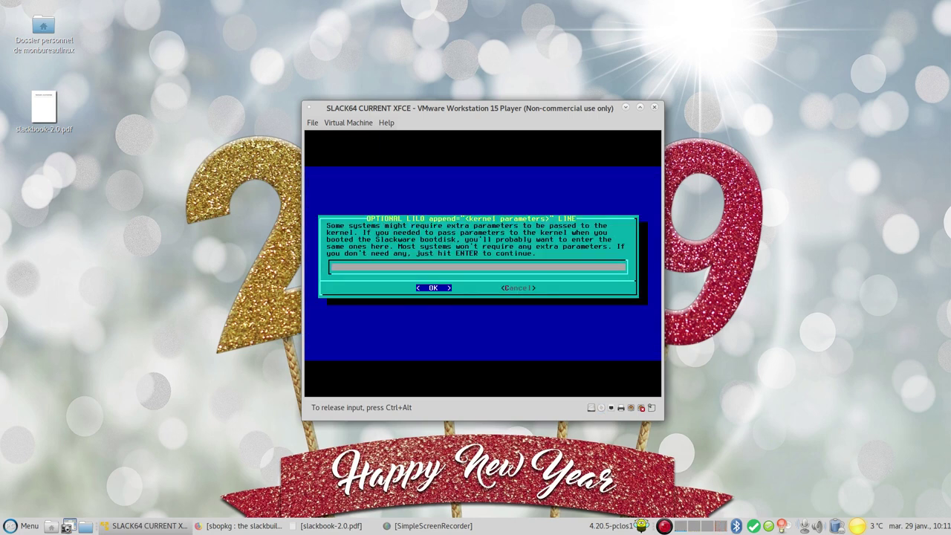
pyautogui.press('Return')
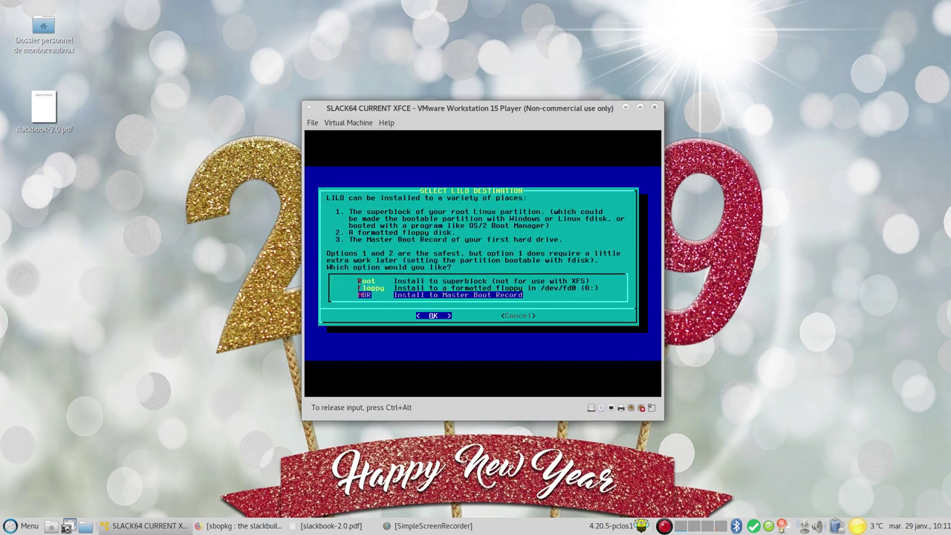
pyautogui.press('Return')
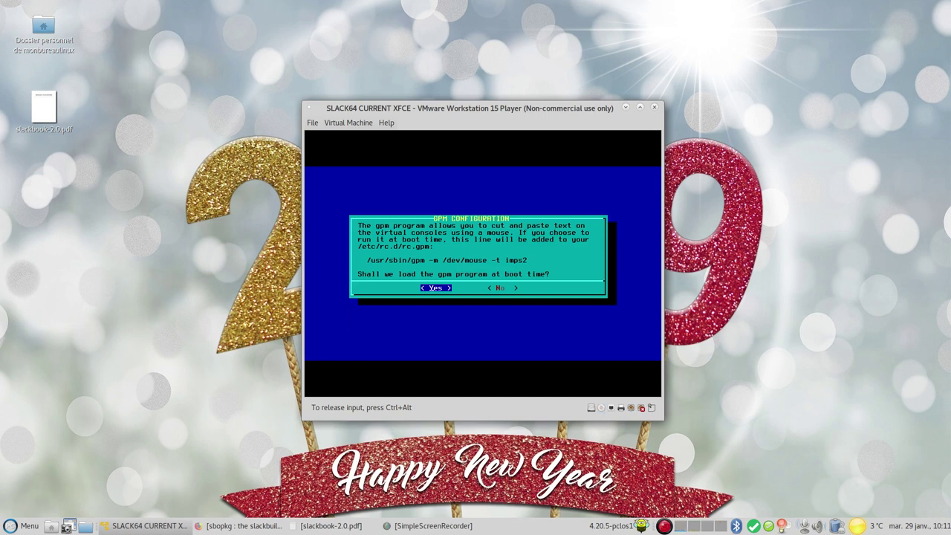
# Enable gpm at boot, then set hostname 'slack', blank domain name, and NetworkManager networking
pyautogui.press('Return')
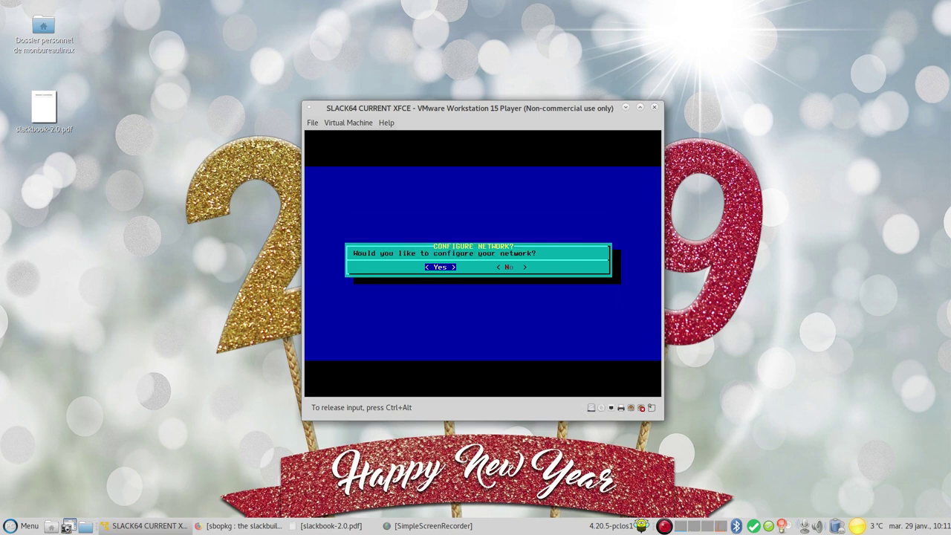
pyautogui.press('Return')
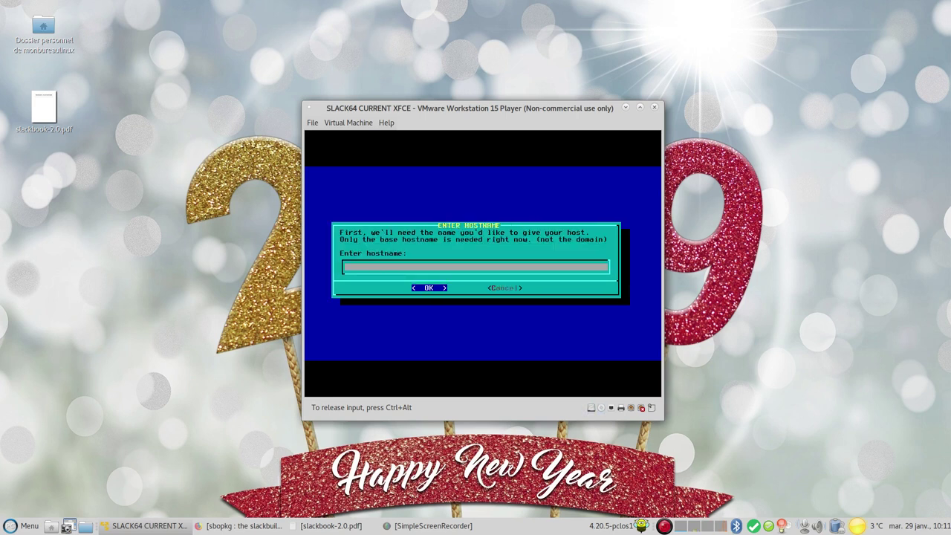
pyautogui.write('sla')
pyautogui.press('Return')
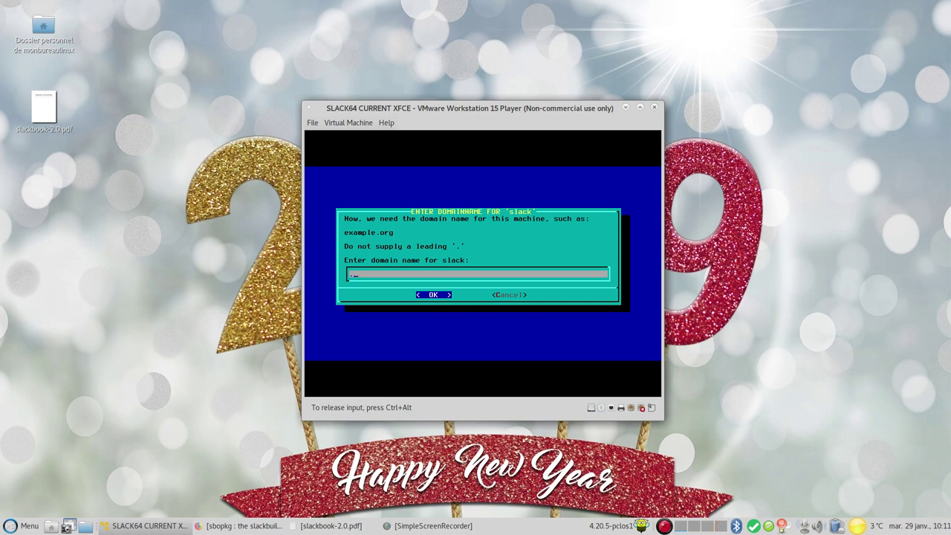
pyautogui.press('Return')
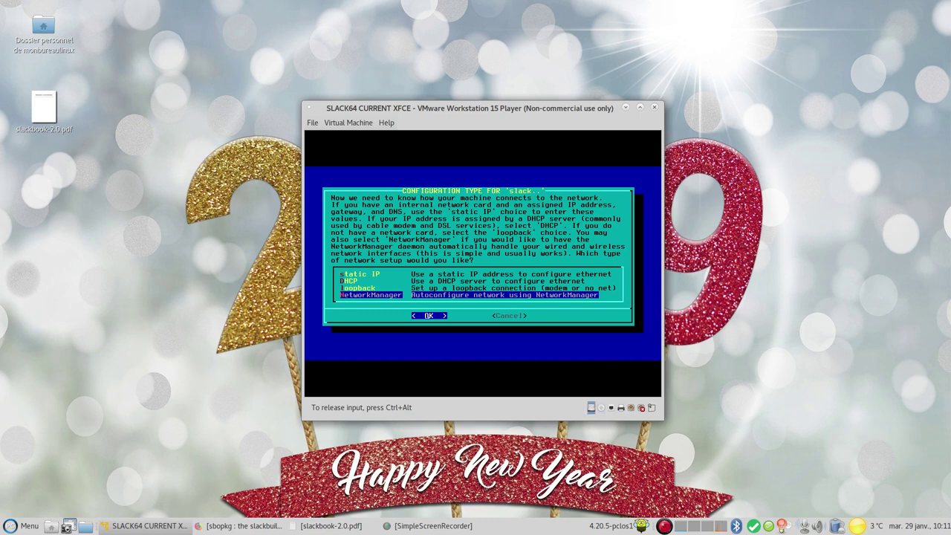
pyautogui.press('Return')
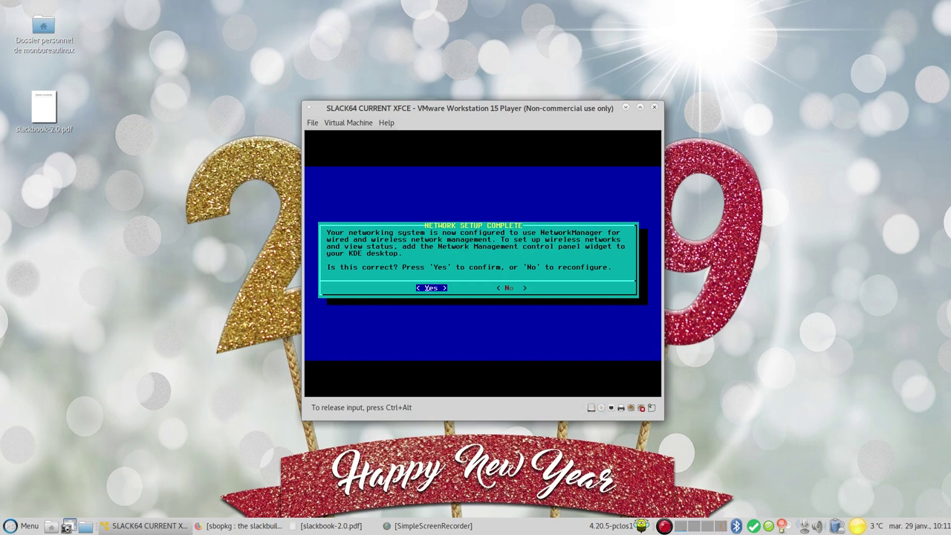
pyautogui.press('Return')
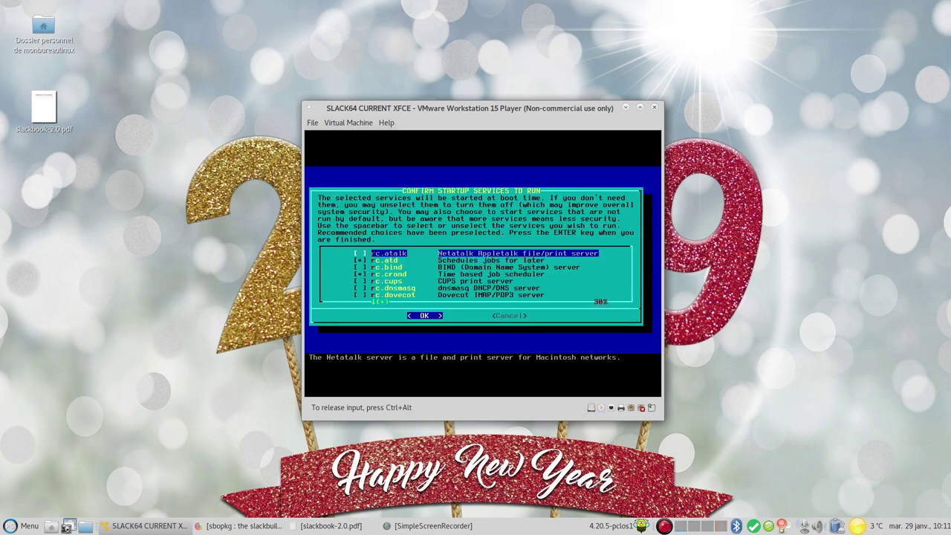
# Review the startup services list from rc.crond to rc.sshd and accept the selection
pyautogui.press('Down')
pyautogui.press('Down')
pyautogui.press('Down')
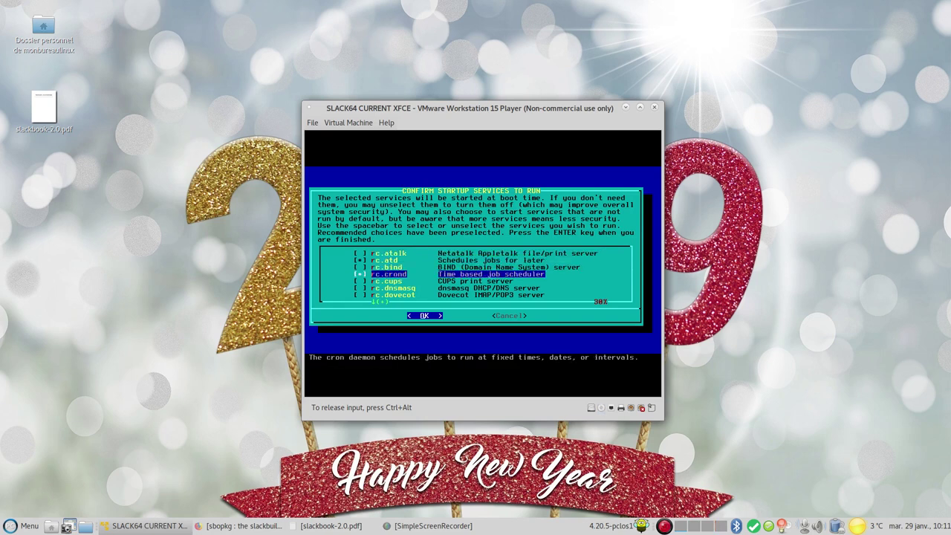
pyautogui.press('Down')
pyautogui.press('Down')
pyautogui.press('Down')
pyautogui.press('Down')
pyautogui.press('Down')
pyautogui.press('Down')
pyautogui.press('Down')
pyautogui.press('Down')
pyautogui.press('Down')
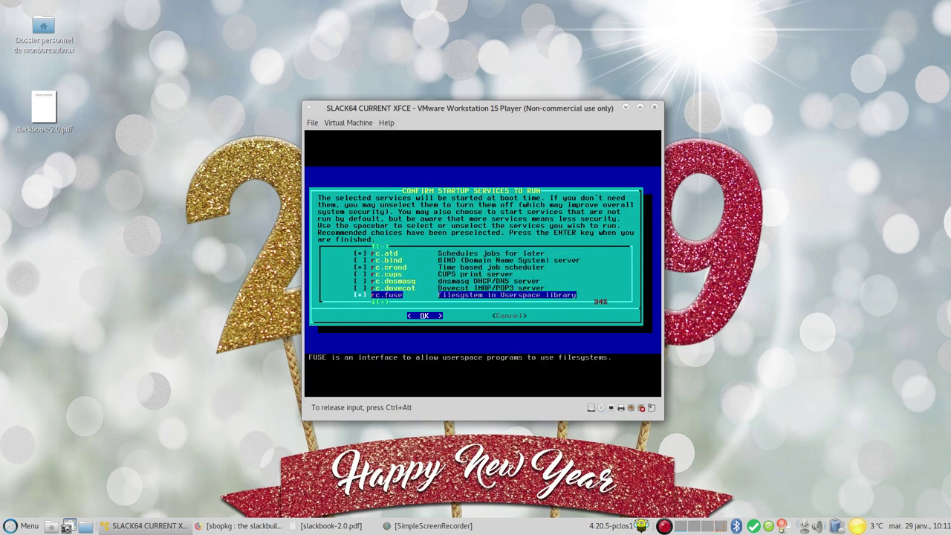
pyautogui.press('Down')
pyautogui.press('Down')
pyautogui.press('Down')
pyautogui.press('Down')
pyautogui.press('Down')
pyautogui.press('Down')
pyautogui.press('Down')
pyautogui.press('Down')
pyautogui.press('Down')
pyautogui.press('Down')
pyautogui.press('Down')
pyautogui.press('Down')
pyautogui.press('Down')
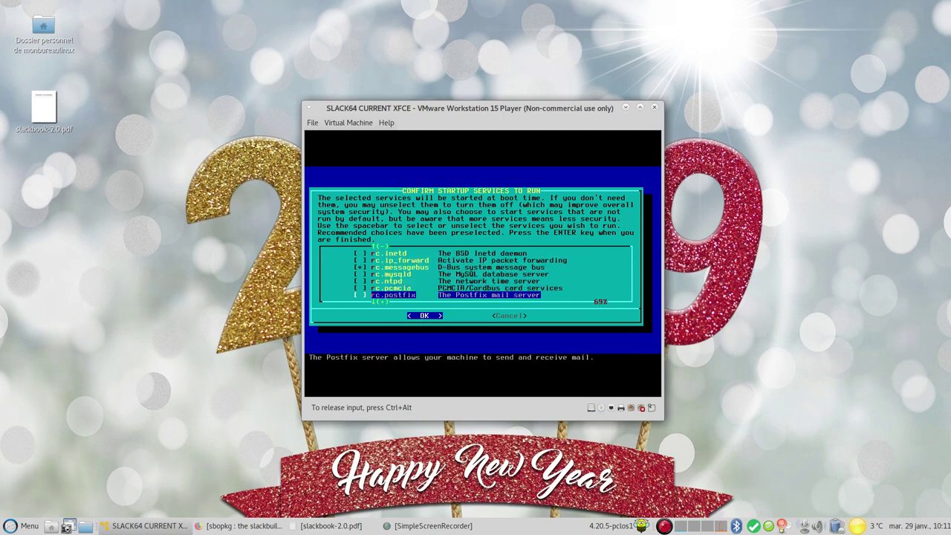
pyautogui.press('Up')
pyautogui.press('Up')
pyautogui.press('Up')
pyautogui.press('Up')
pyautogui.press('Up')
pyautogui.press('Up')
pyautogui.press('Up')
pyautogui.press('Up')
pyautogui.press('Up')
pyautogui.press('Up')
pyautogui.press('Up')
pyautogui.press('Up')
pyautogui.press('Up')
pyautogui.press('Up')
pyautogui.press('Up')
pyautogui.press('Up')
pyautogui.press('Up')
pyautogui.press('Up')
pyautogui.press('Up')
pyautogui.press('Up')
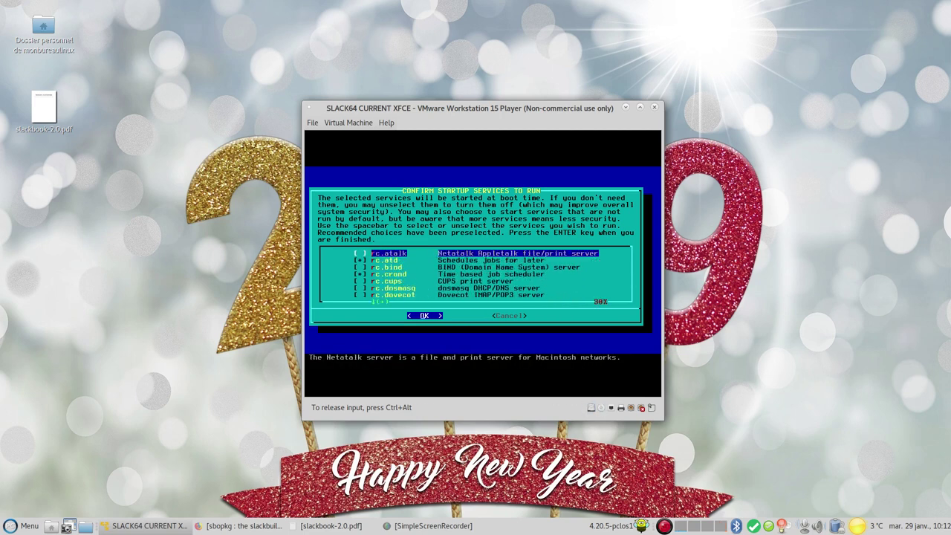
pyautogui.press('Down')
pyautogui.press('Down')
pyautogui.press('Down')
pyautogui.press('Down')
pyautogui.press('Down')
pyautogui.press('Down')
pyautogui.press('Down')
pyautogui.press('Down')
pyautogui.press('Down')
pyautogui.press('Down')
pyautogui.press('Down')
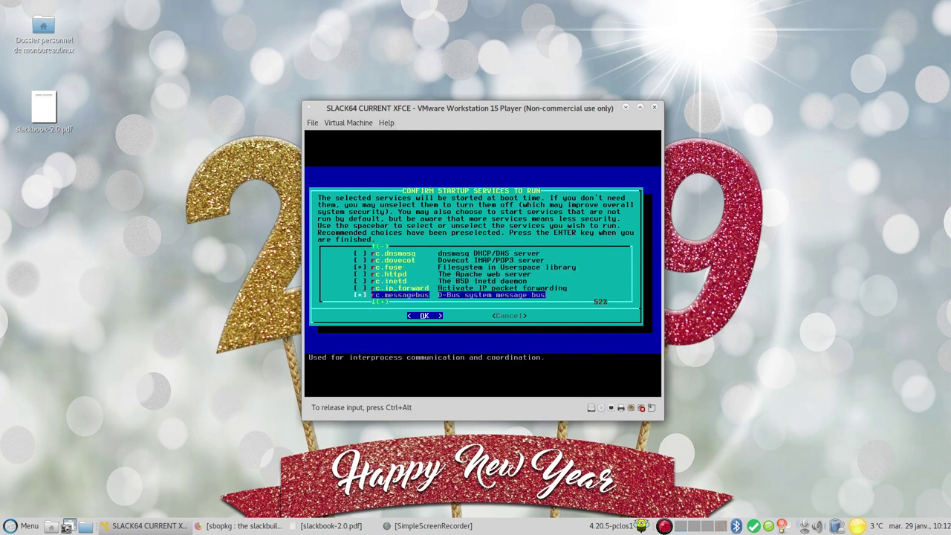
pyautogui.press('Return')
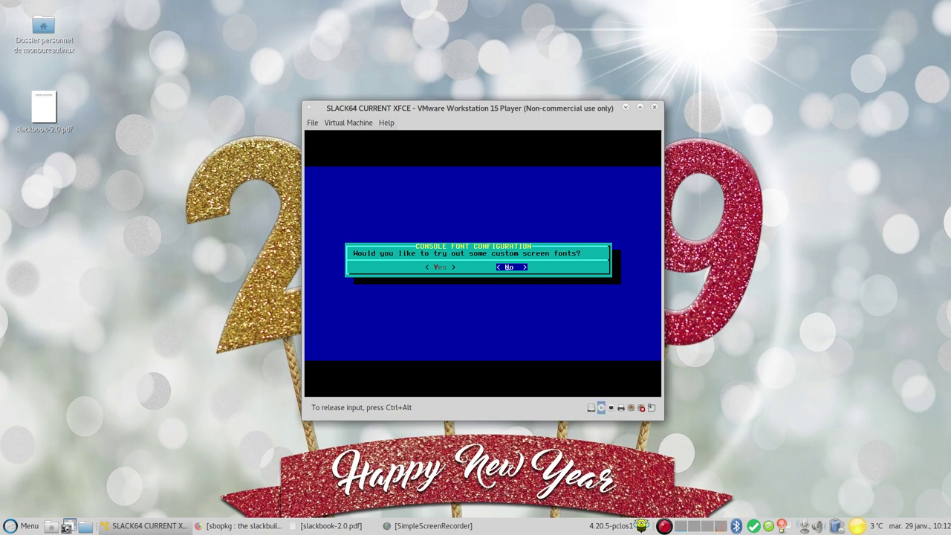
# Decline custom console fonts, keep the hardware clock on local time, and choose timezone Europe/Paris
pyautogui.press('Return')
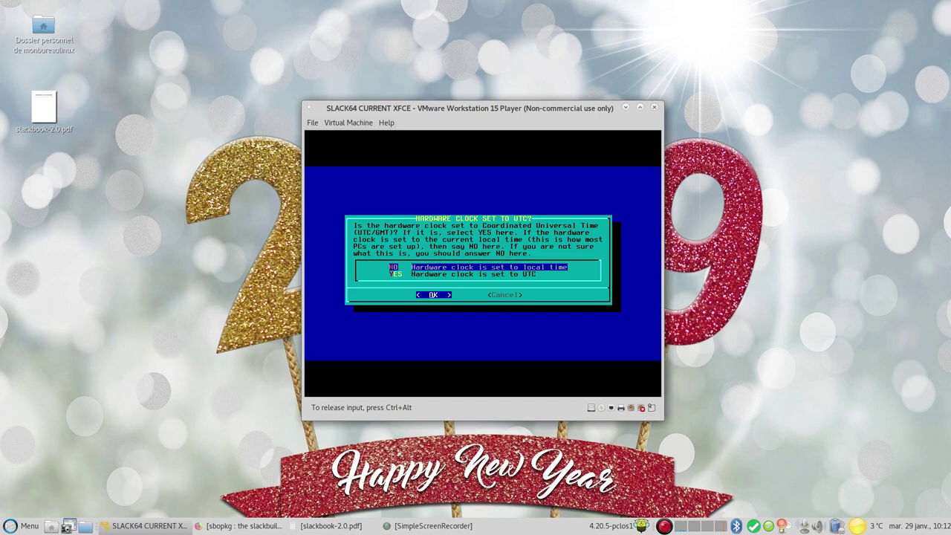
pyautogui.press('Return')
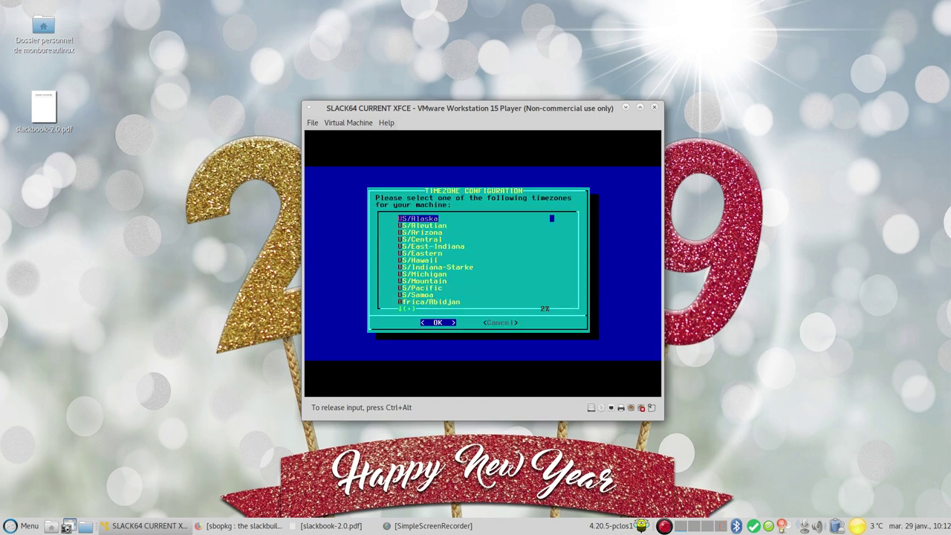
pyautogui.press('e')
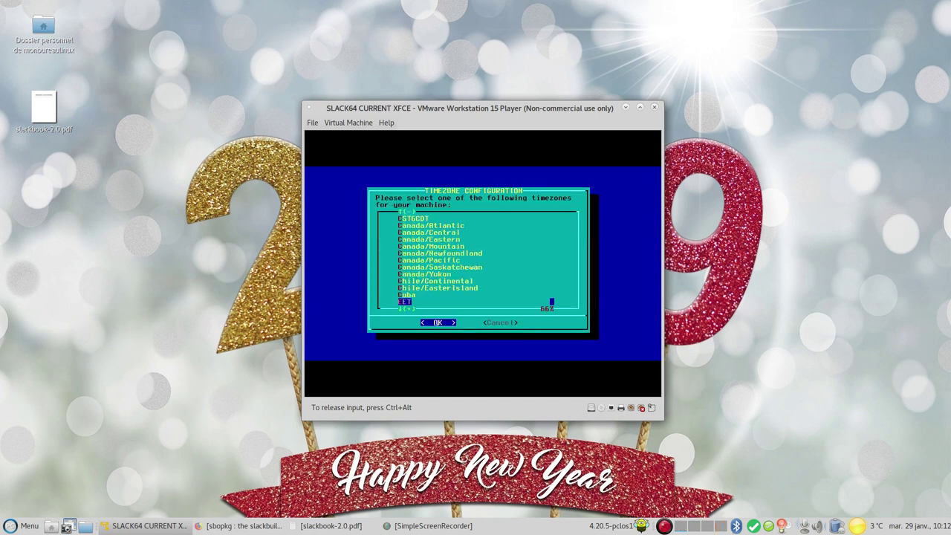
pyautogui.press('Down')
pyautogui.press('Down')
pyautogui.press('Down')
pyautogui.press('Down')
pyautogui.press('Down')
pyautogui.press('Down')
pyautogui.press('Down')
pyautogui.press('Down')
pyautogui.press('Down')
pyautogui.press('Down')
pyautogui.press('Down')
pyautogui.press('Down')
pyautogui.press('Down')
pyautogui.press('Down')
pyautogui.press('Down')
pyautogui.press('Down')
pyautogui.press('Down')
pyautogui.press('Down')
pyautogui.press('Down')
pyautogui.press('Down')
pyautogui.press('Down')
pyautogui.press('Down')
pyautogui.press('Down')
pyautogui.press('Down')
pyautogui.press('Down')
pyautogui.press('Down')
pyautogui.press('Down')
pyautogui.press('Down')
pyautogui.press('Down')
pyautogui.press('Down')
pyautogui.press('Down')
pyautogui.press('Down')
pyautogui.press('Down')
pyautogui.press('Down')
pyautogui.press('Down')
pyautogui.press('Down')
pyautogui.press('Down')
pyautogui.press('Down')
pyautogui.press('Down')
pyautogui.press('Down')
pyautogui.press('Down')
pyautogui.press('Down')
pyautogui.press('Down')
pyautogui.press('Down')
pyautogui.press('Down')
pyautogui.press('Down')
pyautogui.press('Down')
pyautogui.press('Down')
pyautogui.press('Down')
pyautogui.press('Down')
pyautogui.press('Down')
pyautogui.press('Down')
pyautogui.press('Down')
pyautogui.press('Up')
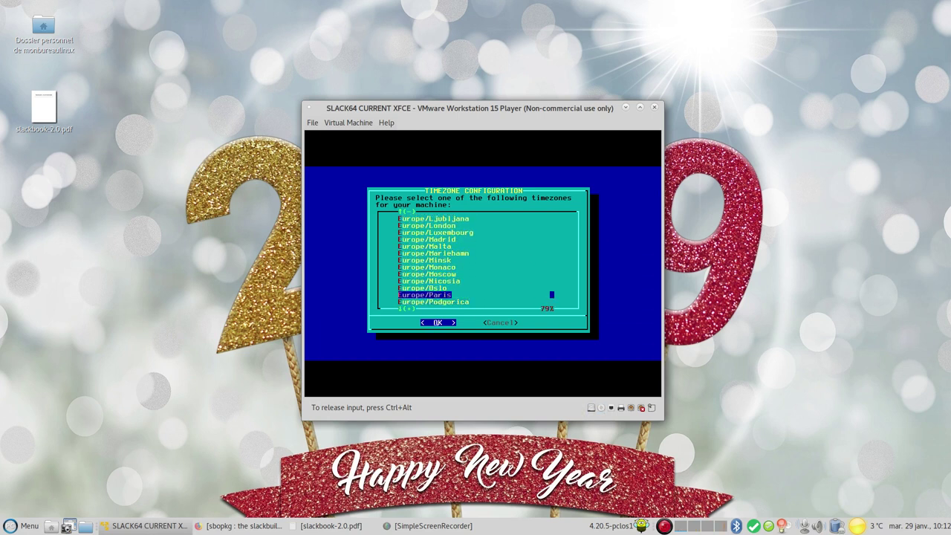
pyautogui.press('Return')
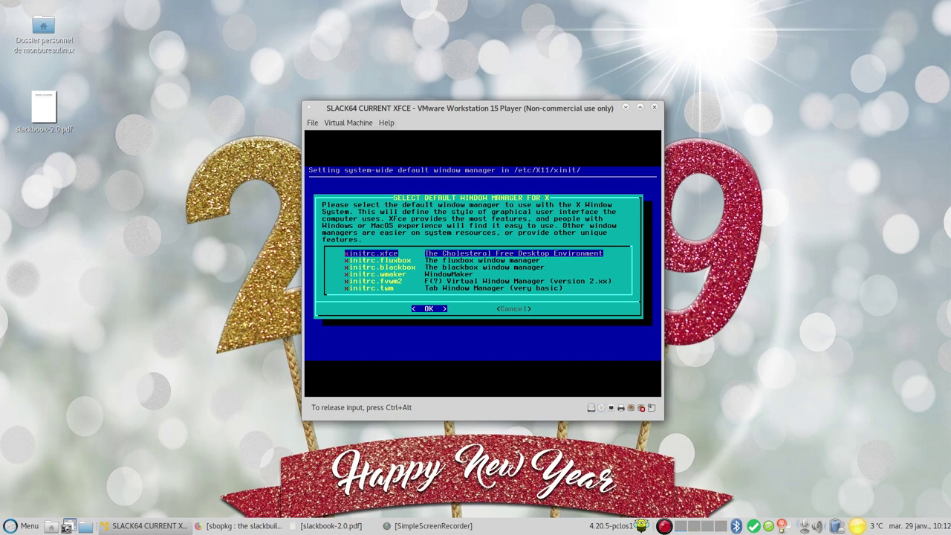
# Keep xinitrc.xfce as the default window manager and set and confirm a root password
pyautogui.press('Return')
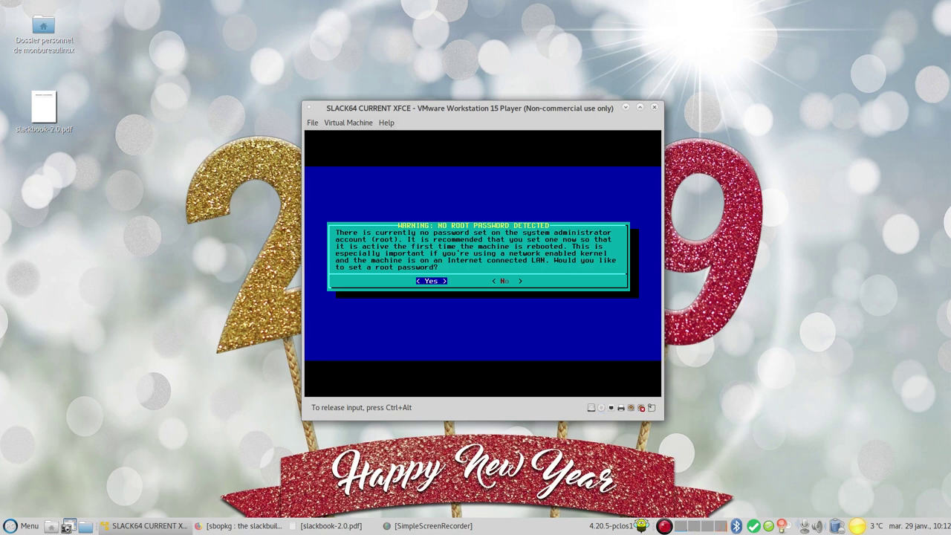
pyautogui.press('Return')
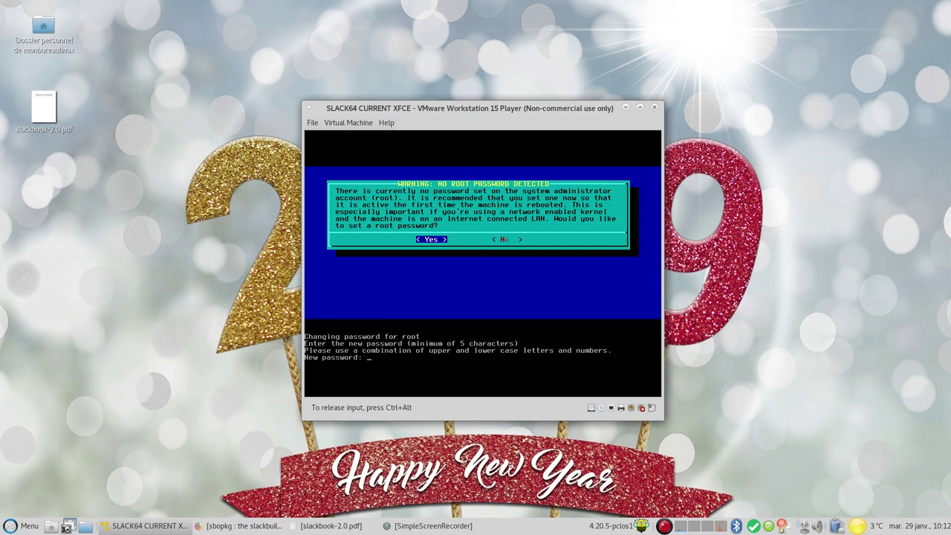
pyautogui.press('Return')
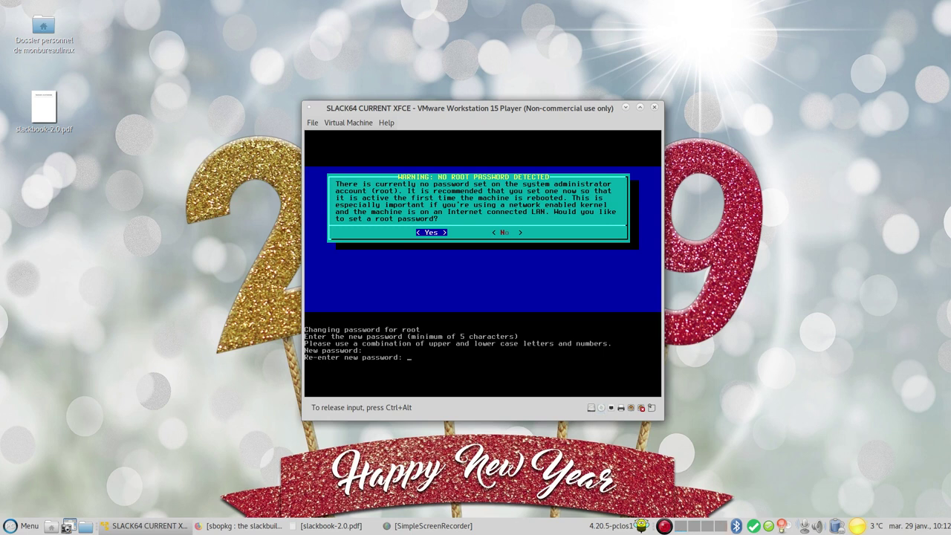
pyautogui.press('Return')
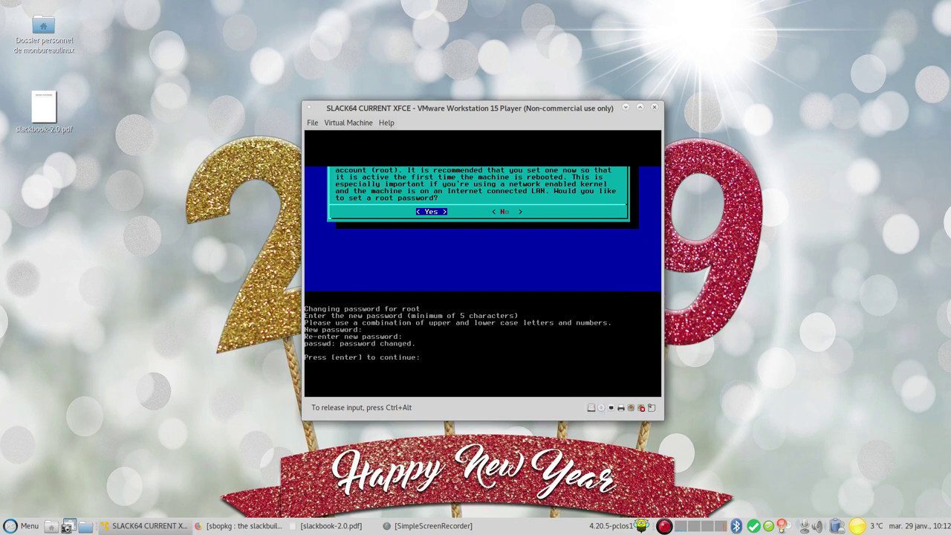
pyautogui.press('Return')
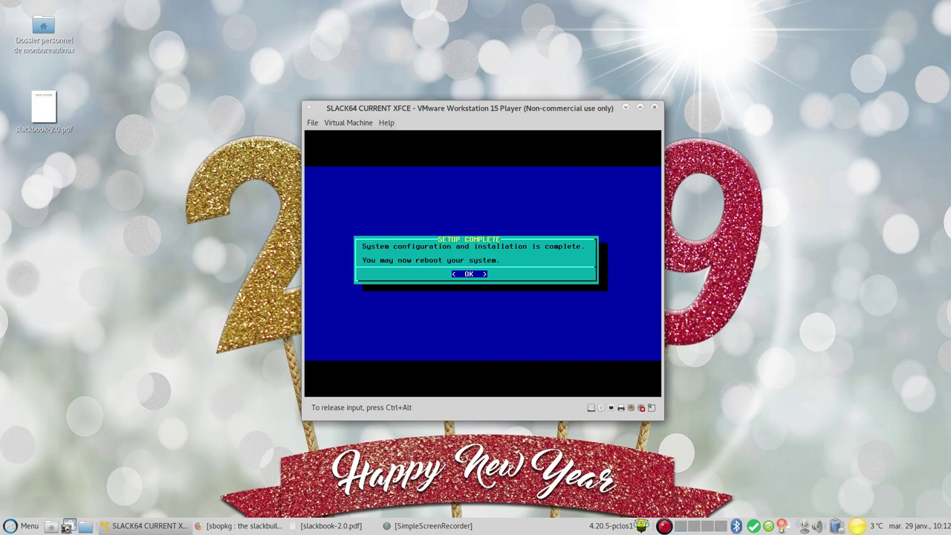
# Dismiss Setup Complete and choose EXIT from the Slackware setup menu
pyautogui.press('Return')
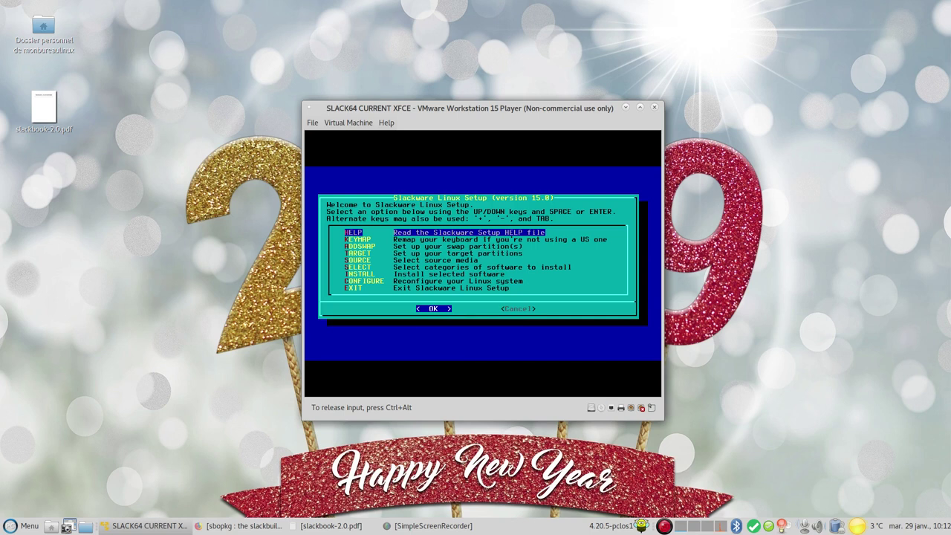
pyautogui.press('Down')
pyautogui.press('Down')
pyautogui.press('Down')
pyautogui.press('Down')
pyautogui.press('Down')
pyautogui.press('Down')
pyautogui.press('Down')
pyautogui.press('Down')
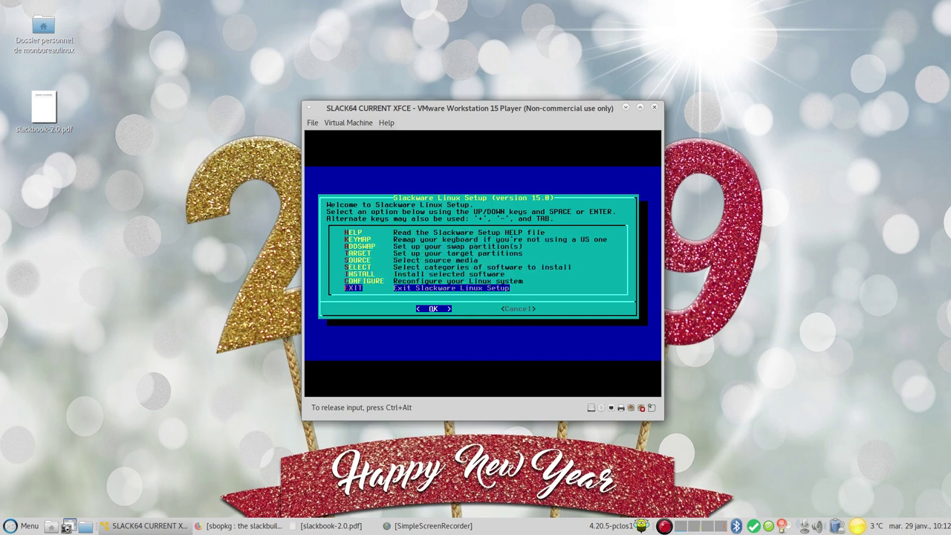
pyautogui.press('Return')
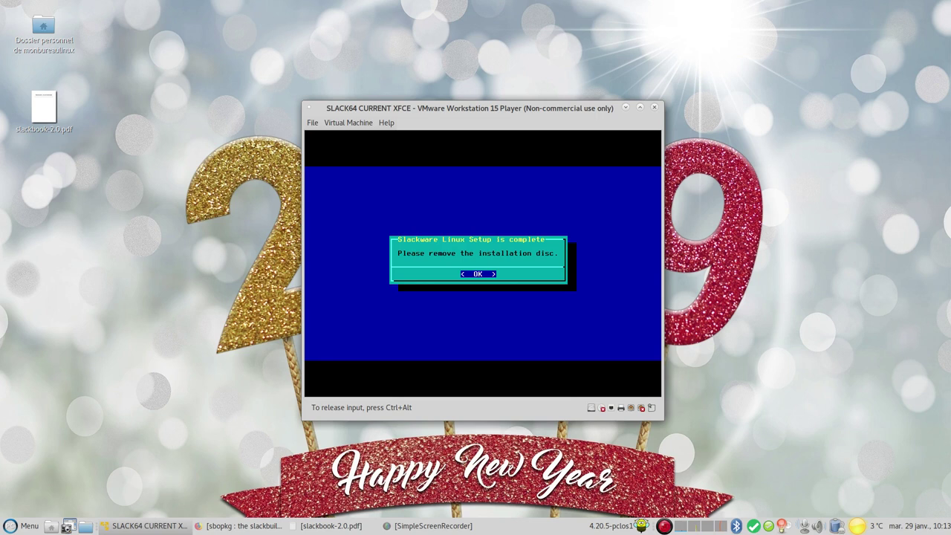
# Acknowledge the disc notice, reboot, and boot Linux from the LILO slackware menu
pyautogui.press('Return')
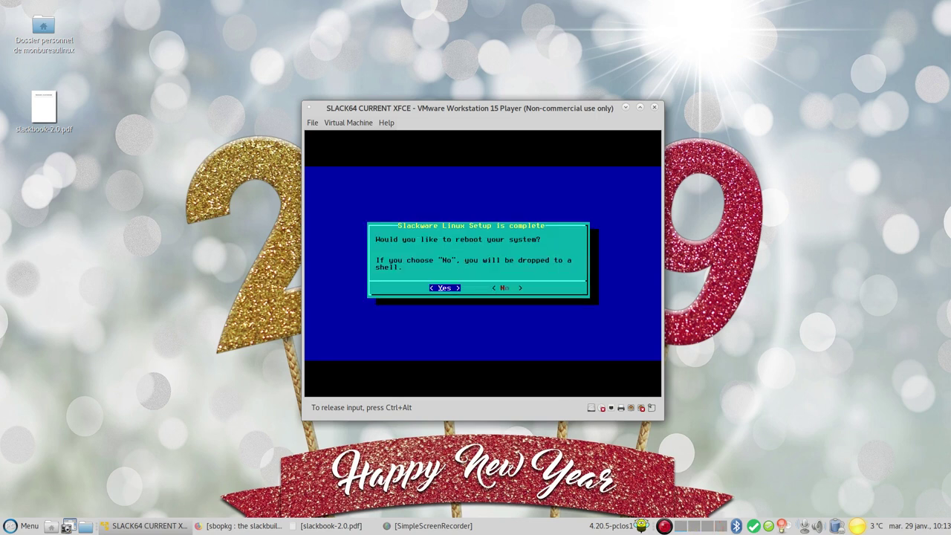
pyautogui.press('Return')
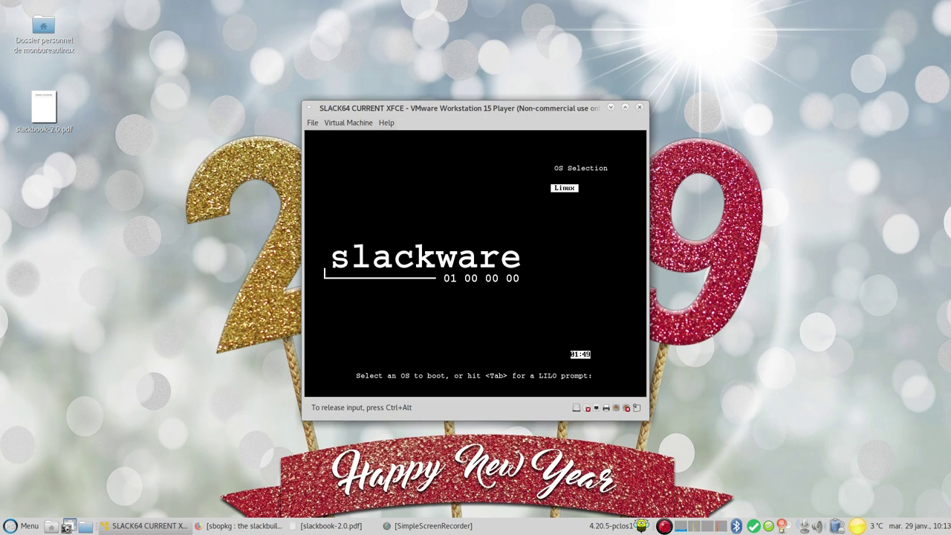
pyautogui.press('Return')
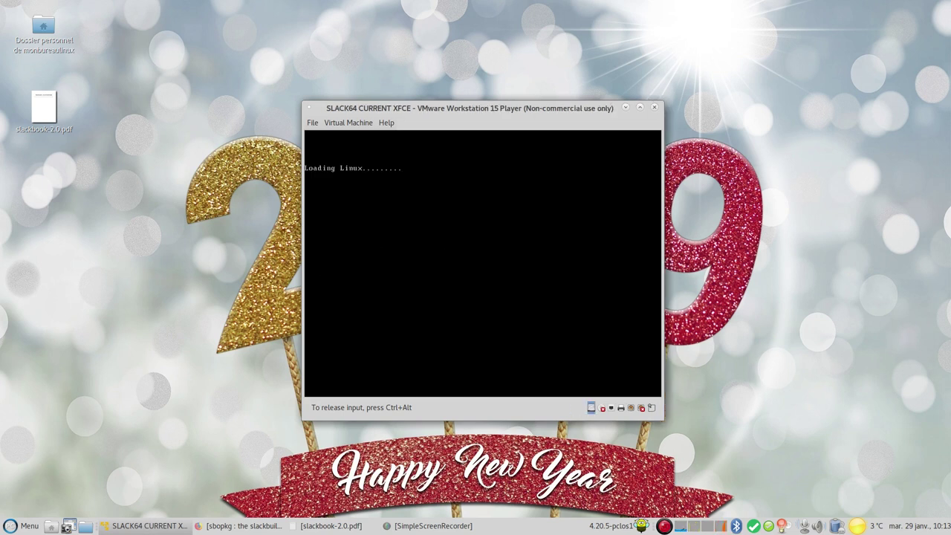
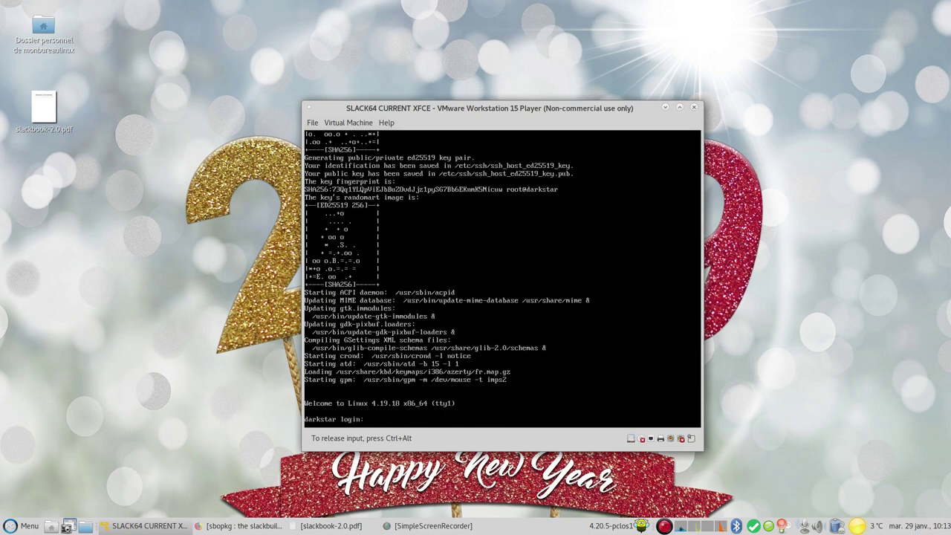
# Log in to the console as root with its password and launch Xfce with startx
pyautogui.write('oot')
pyautogui.press('Return')
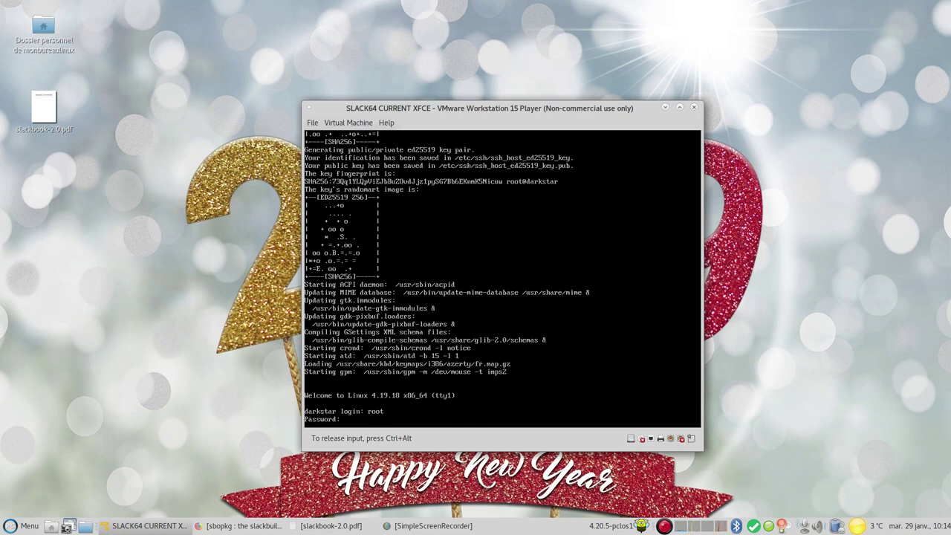
pyautogui.press('Return')
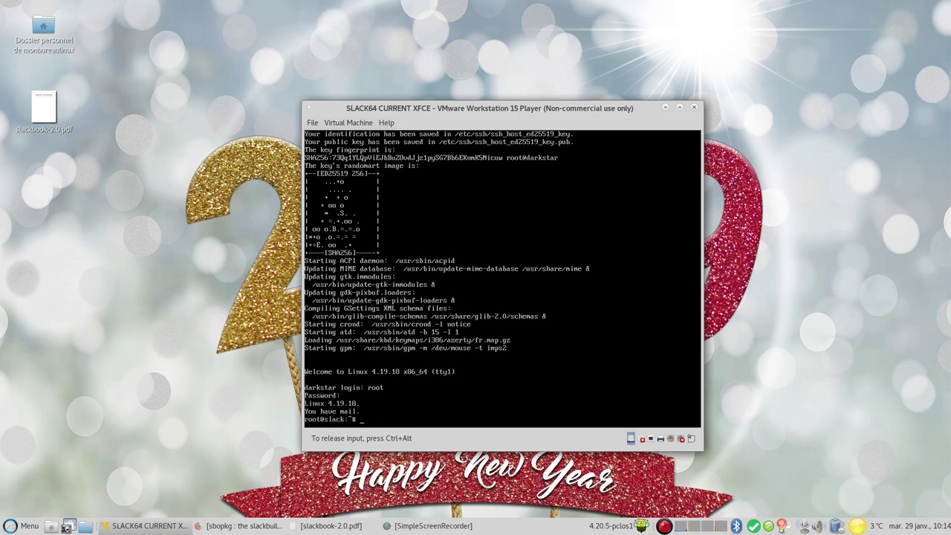
pyautogui.write('st')
pyautogui.press('Return')
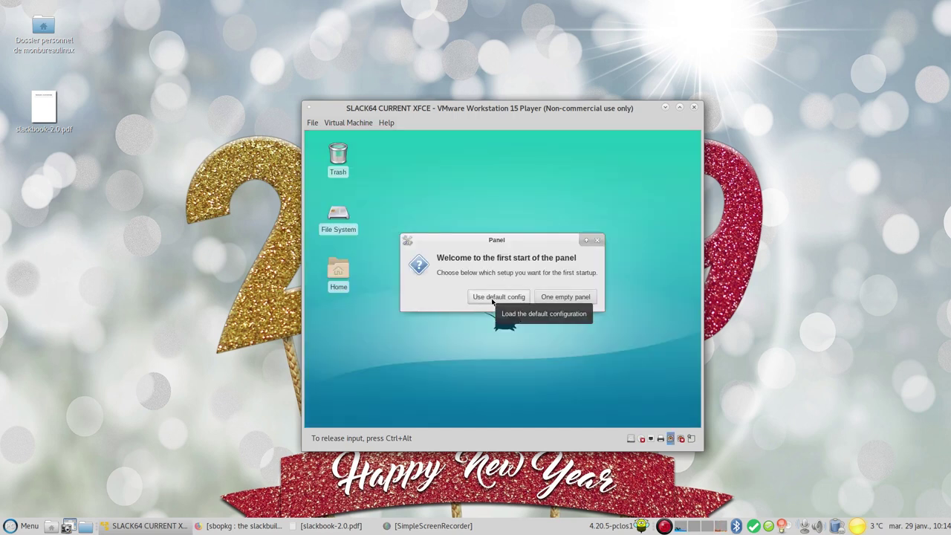
# Accept the default panel layout and apply a 1440x900 screen resolution in Display settings
pyautogui.click(493, 299)
pyautogui.click(330, 139)
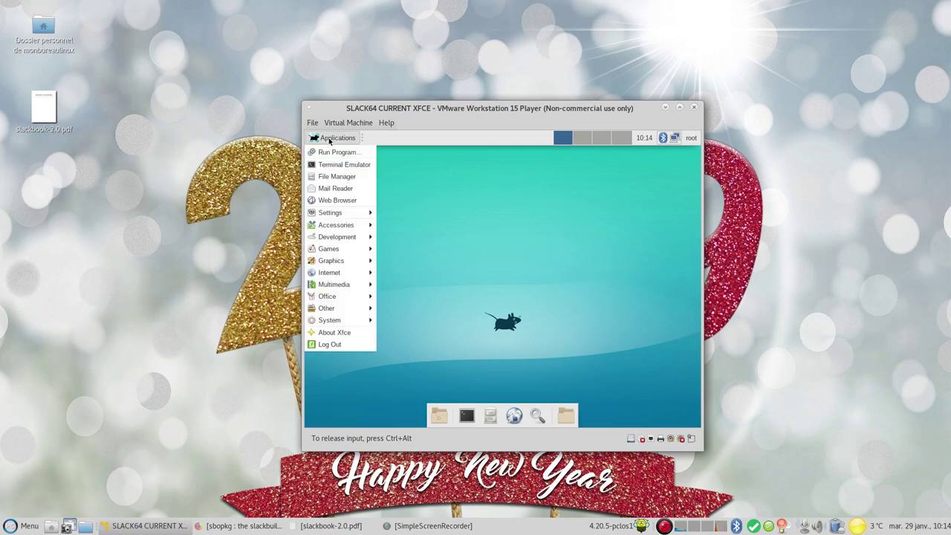
pyautogui.moveTo(354, 216)
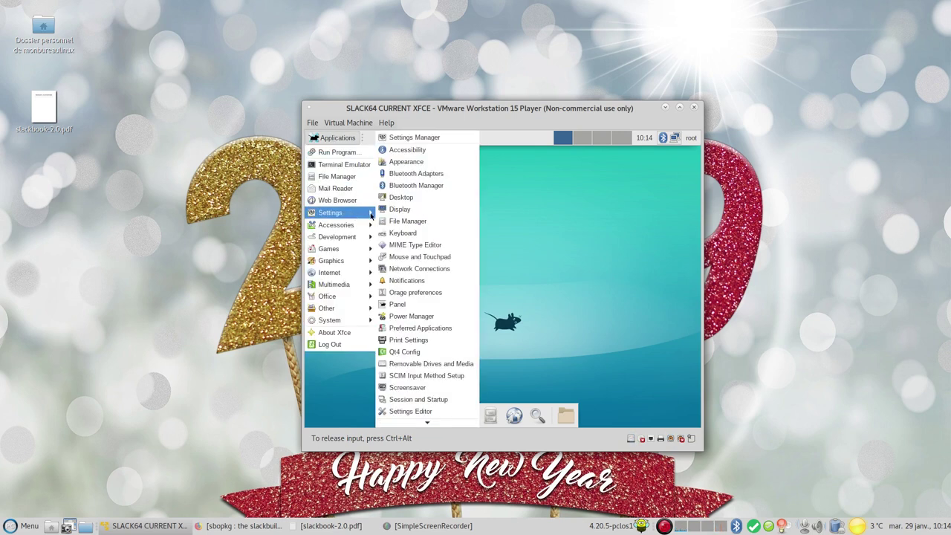
pyautogui.click(417, 212)
pyautogui.click(589, 258)
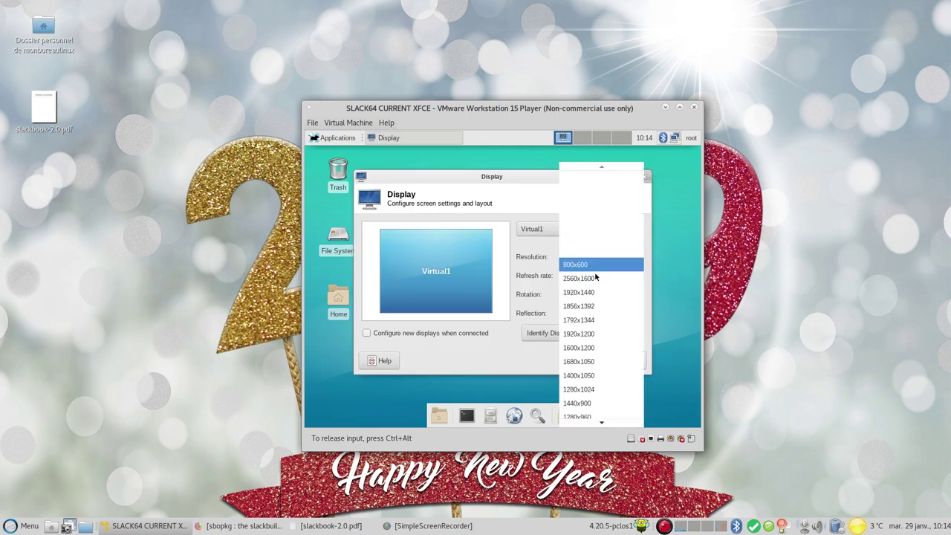
pyautogui.scroll(-2, 614, 357)
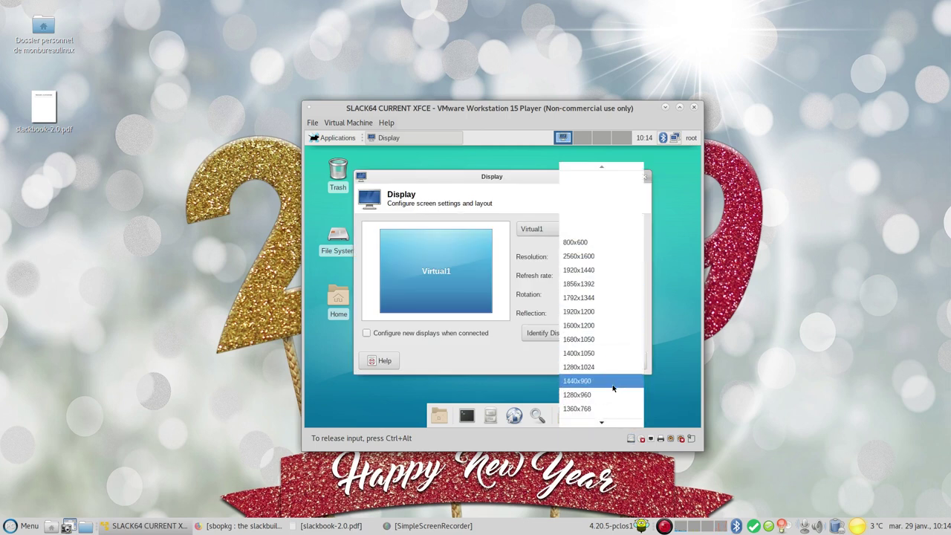
pyautogui.click(615, 381)
pyautogui.click(616, 334)
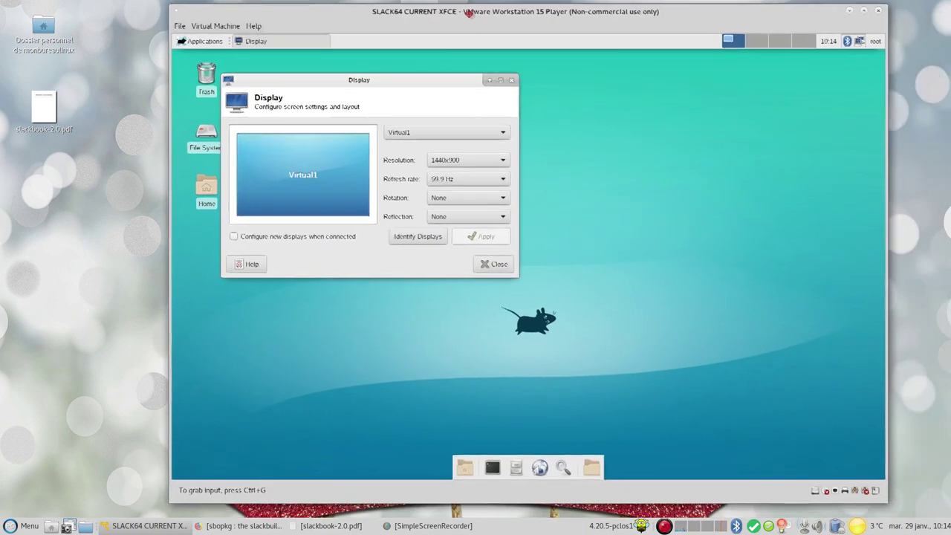
# Keep 1440x900, close Display settings, and open a terminal
pyautogui.click(482, 170)
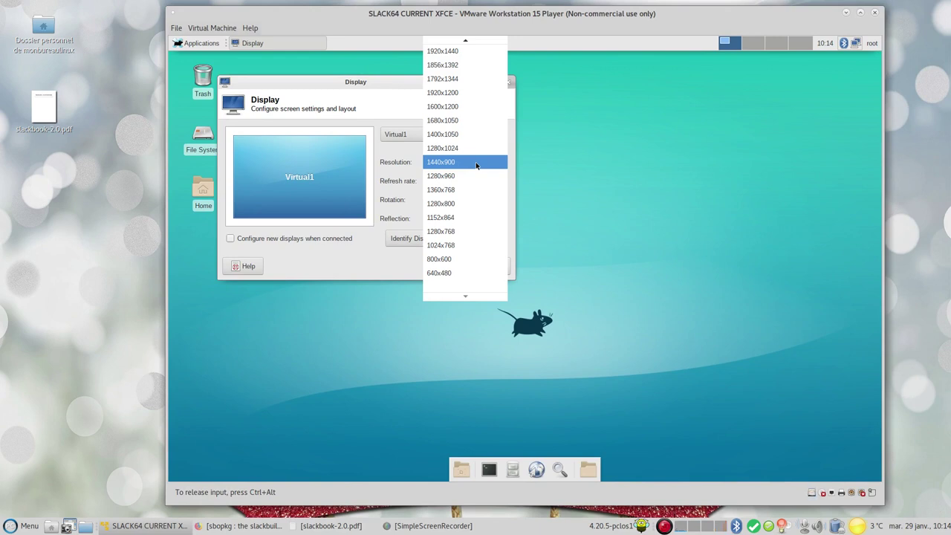
pyautogui.click(476, 163)
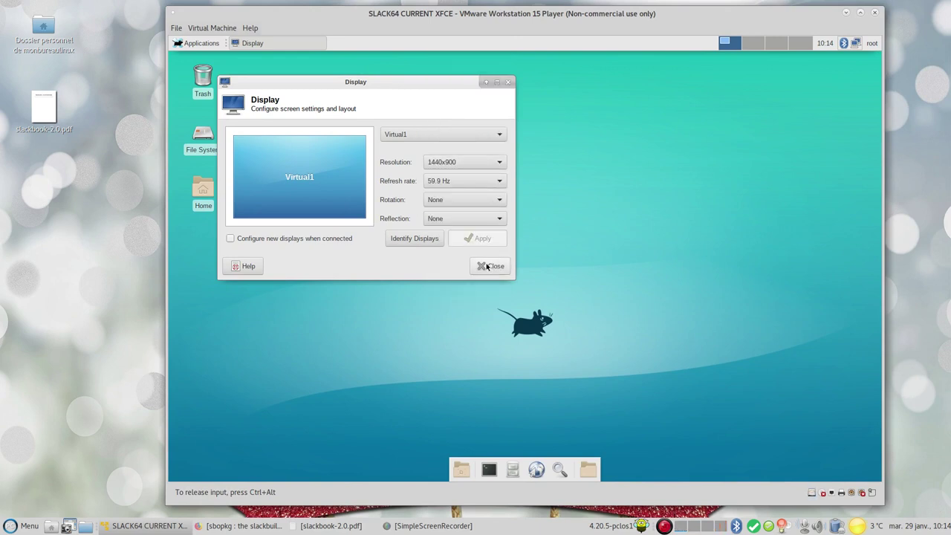
pyautogui.click(486, 266)
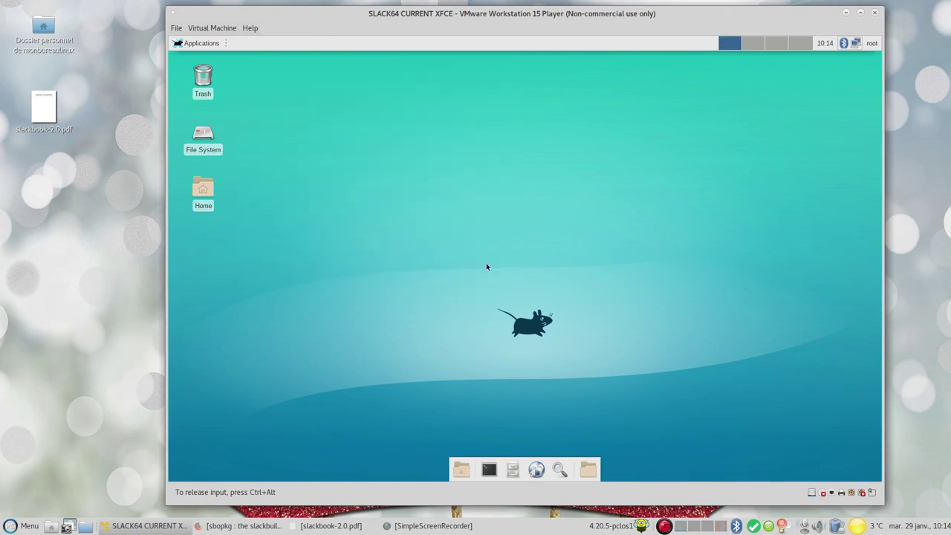
pyautogui.click(489, 469)
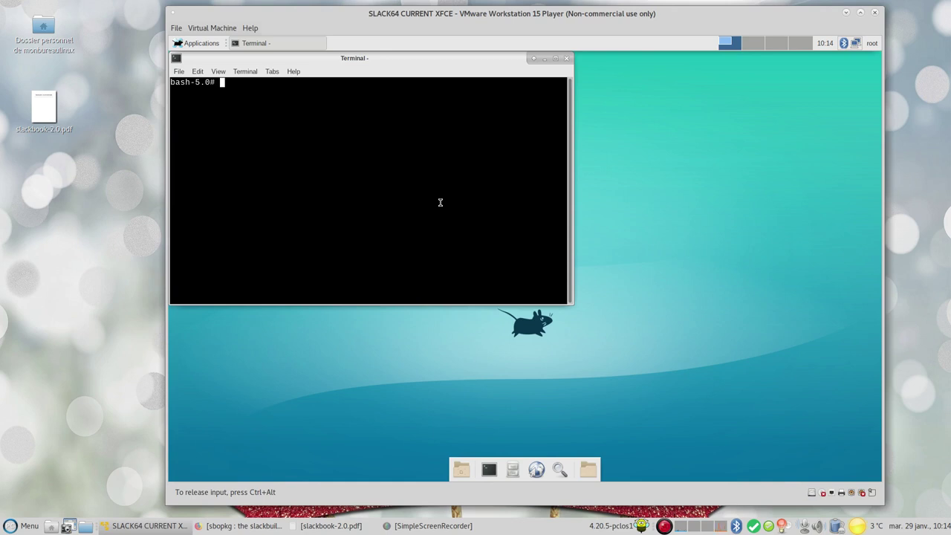
# Open /etc/profile.d/lang.sh in nano
pyautogui.write('nano /etc/profiled')
pyautogui.press('BackSpace')
pyautogui.write('.d/lang')
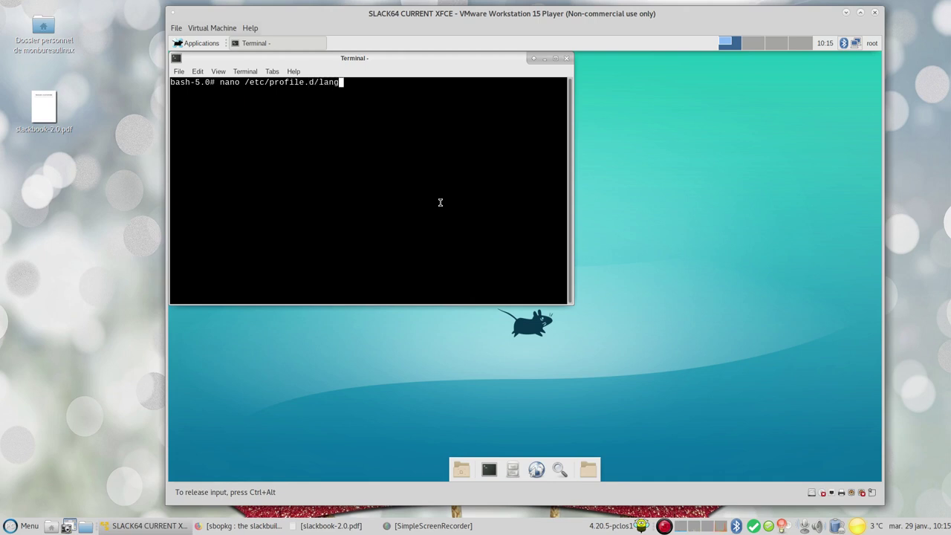
pyautogui.write('.sh')
pyautogui.press('Return')
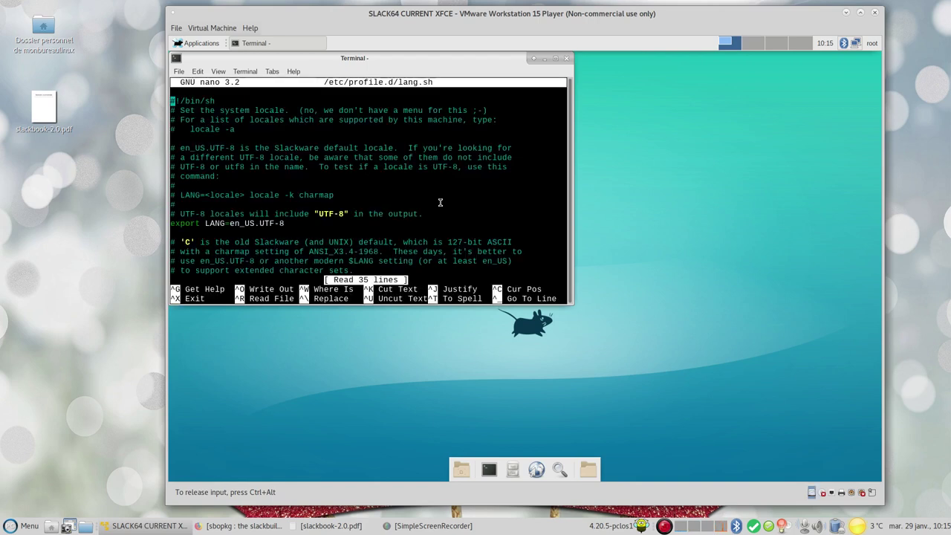
# Change the exported LANG value from en_US.UTF-8 to fr_FR.UTF-8
pyautogui.press('Down')
pyautogui.press('Down')
pyautogui.press('Down')
pyautogui.press('Down')
pyautogui.press('Down')
pyautogui.press('Down')
pyautogui.press('Down')
pyautogui.press('Down')
pyautogui.press('Down')
pyautogui.press('Down')
pyautogui.press('Down')
pyautogui.press('Down')
pyautogui.press('Down')
pyautogui.press('Right')
pyautogui.press('Right')
pyautogui.press('Right')
pyautogui.press('Right')
pyautogui.press('Right')
pyautogui.press('Right')
pyautogui.press('Right')
pyautogui.press('Right')
pyautogui.press('Right')
pyautogui.press('Right')
pyautogui.press('Right')
pyautogui.press('Right')
pyautogui.press('Delete')
pyautogui.press('Delete')
pyautogui.write('fr')
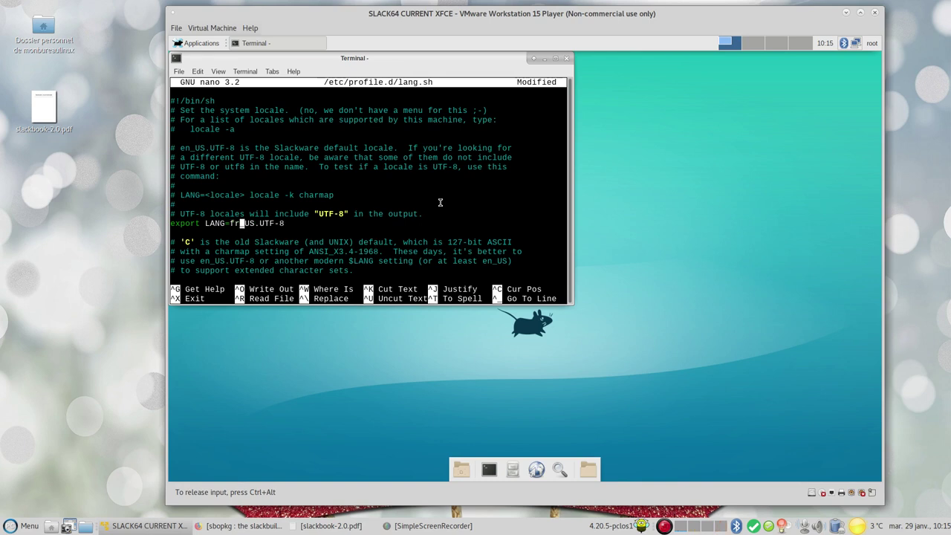
pyautogui.press('Right')
pyautogui.press('Delete')
pyautogui.press('Delete')
pyautogui.write('FR')
pyautogui.press('Right')
pyautogui.press('Right')
pyautogui.press('Right')
pyautogui.press('Right')
pyautogui.press('Right')
pyautogui.press('Right')
# Review the file, save lang.sh and exit nano
pyautogui.press('Down')
pyautogui.press('Down')
pyautogui.press('Down')
pyautogui.press('Down')
pyautogui.press('Down')
pyautogui.press('Down')
pyautogui.press('Down')
pyautogui.press('Down')
pyautogui.press('Down')
pyautogui.press('Down')
pyautogui.press('Down')
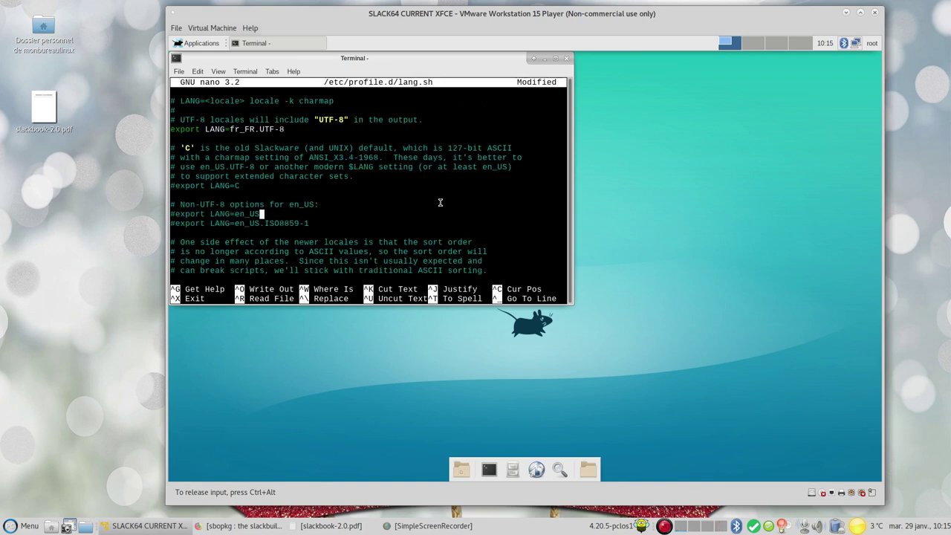
pyautogui.press('Down')
pyautogui.press('Down')
pyautogui.press('Down')
pyautogui.press('Down')
pyautogui.press('Down')
pyautogui.press('Down')
pyautogui.press('Down')
pyautogui.press('Down')
pyautogui.press('Down')
pyautogui.press('Down')
pyautogui.press('Down')
pyautogui.press('Up')
pyautogui.press('Up')
pyautogui.press('Up')
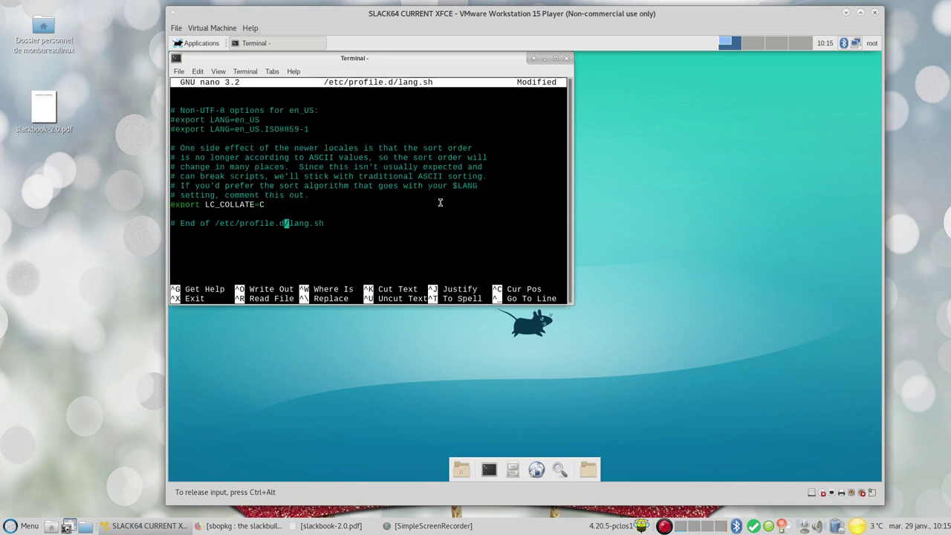
pyautogui.press('Up')
pyautogui.press('Up')
pyautogui.press('Up')
pyautogui.press('Up')
pyautogui.press('Up')
pyautogui.press('Up')
pyautogui.press('Up')
pyautogui.press('Up')
pyautogui.press('Up')
pyautogui.press('Up')
pyautogui.press('Up')
pyautogui.press('Up')
pyautogui.press('Up')
pyautogui.press('Up')
pyautogui.press('Up')
pyautogui.press('Up')
pyautogui.press('Up')
pyautogui.press('Up')
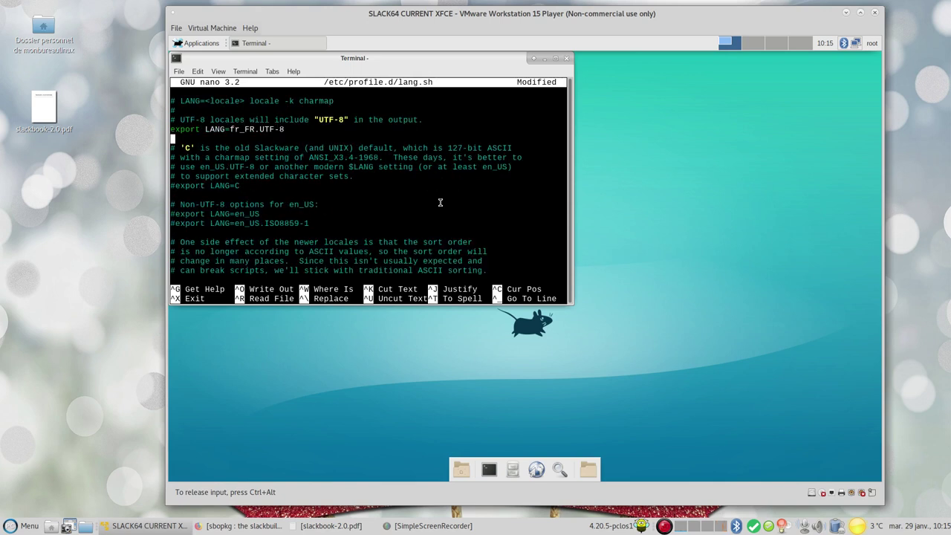
pyautogui.hotkey('ctrl', 'o')
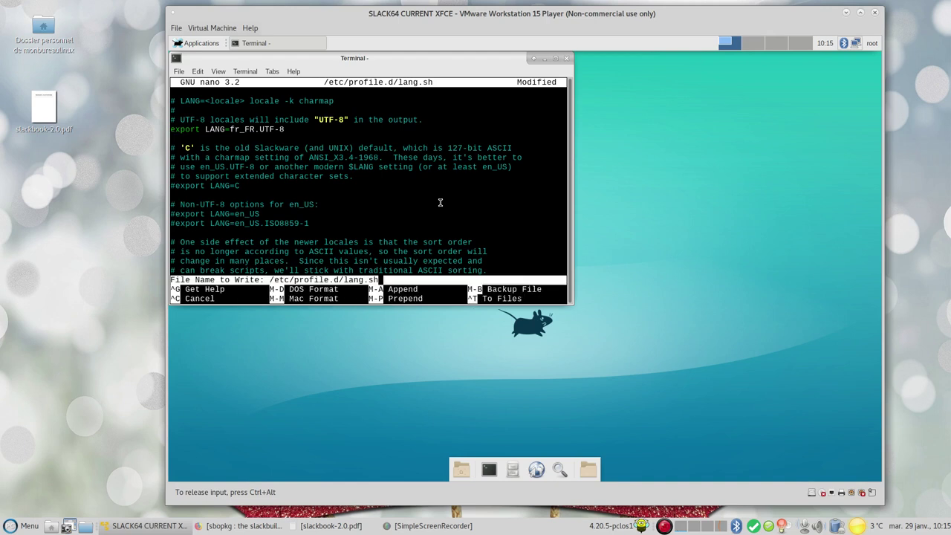
pyautogui.press('Return')
pyautogui.hotkey('ctrl', 'x')
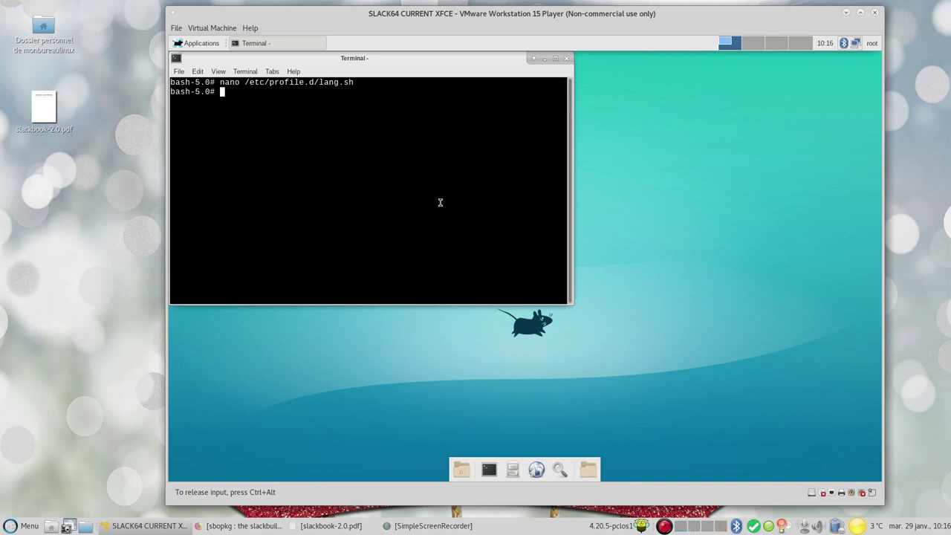
# Open /etc/inittab in nano
pyautogui.write('nqn')
pyautogui.press('BackSpace')
pyautogui.press('BackSpace')
pyautogui.press('BackSpace')
pyautogui.write('nano /etc/iniit')
pyautogui.press('BackSpace')
pyautogui.press('BackSpace')
pyautogui.write('tt')
pyautogui.press('Tab')
pyautogui.press('Return')
# Change id:3:initdefault: to id:4:initdefault:, save inittab and exit nano
pyautogui.press('Down')
pyautogui.press('Down')
pyautogui.press('Down')
pyautogui.press('Down')
pyautogui.press('Down')
pyautogui.press('Down')
pyautogui.press('Down')
pyautogui.press('Down')
pyautogui.press('Down')
pyautogui.press('Down')
pyautogui.press('Down')
pyautogui.press('Down')
pyautogui.press('Down')
pyautogui.press('Down')
pyautogui.press('Down')
pyautogui.press('Down')
pyautogui.press('Down')
pyautogui.press('Down')
pyautogui.press('Down')
pyautogui.press('Down')
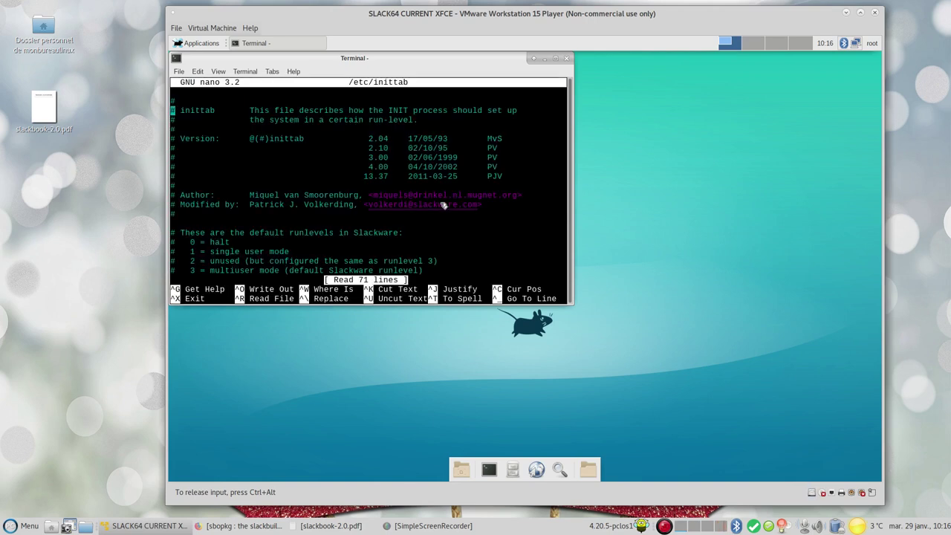
pyautogui.press('Down')
pyautogui.press('Down')
pyautogui.press('Down')
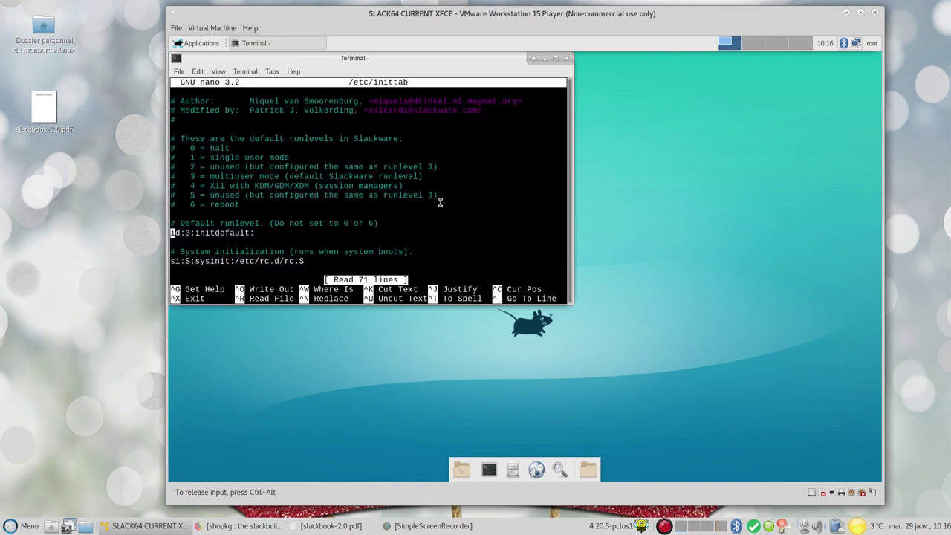
pyautogui.press('Right')
pyautogui.press('Right')
pyautogui.press('Right')
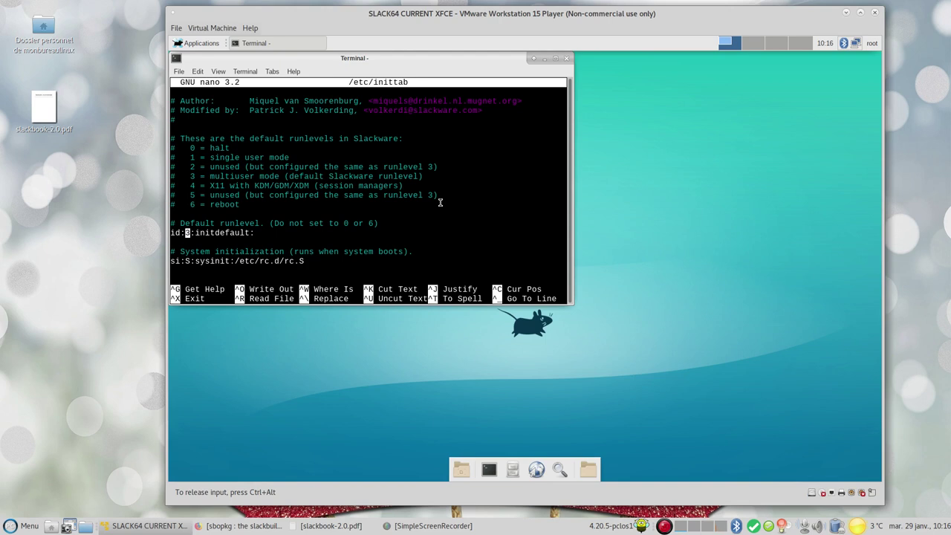
pyautogui.press('Delete')
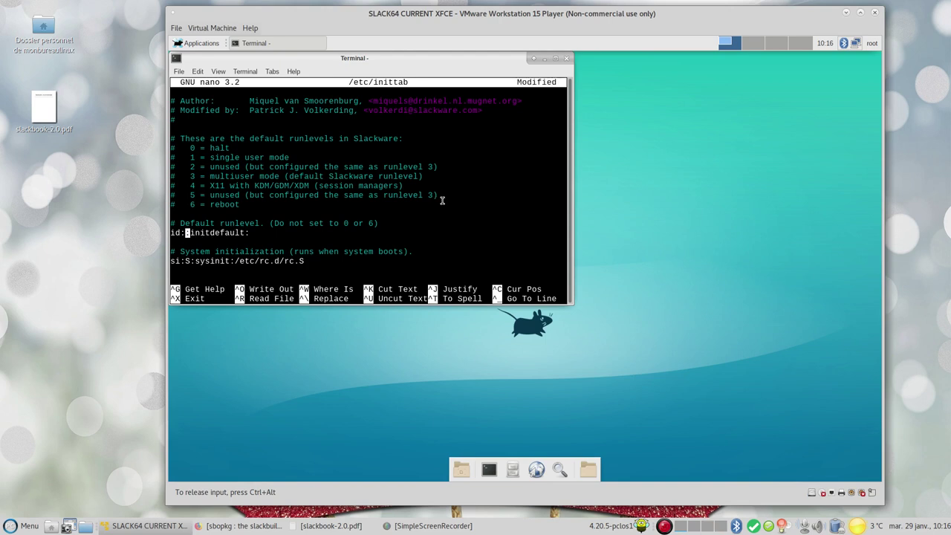
pyautogui.write('4')
pyautogui.hotkey('ctrl', 'o')
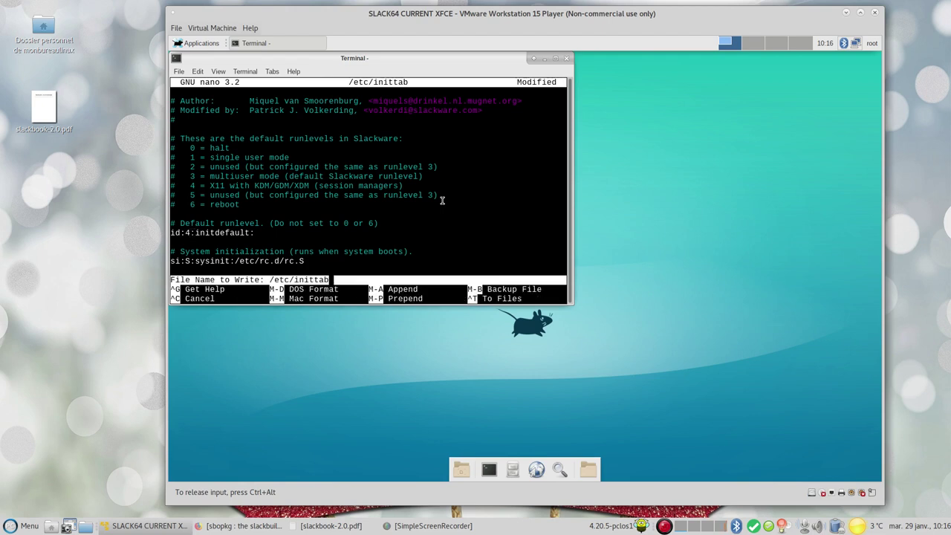
pyautogui.press('Return')
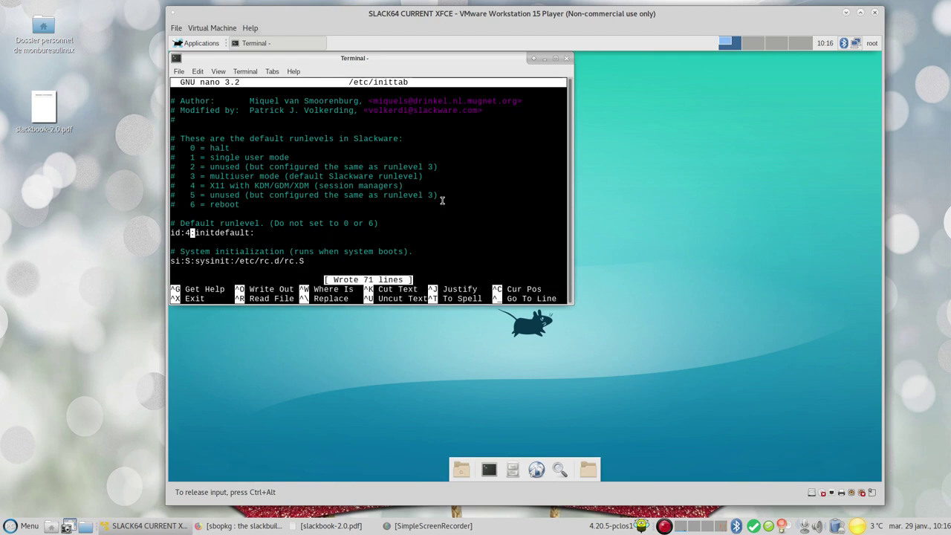
pyautogui.hotkey('ctrl', 'x')
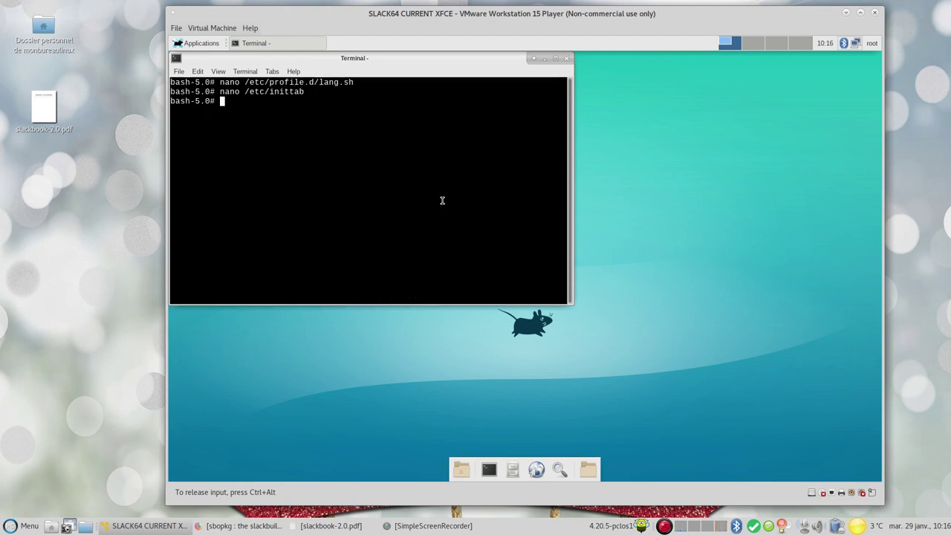
# Reboot the guest, boot Linux from the boot menu, and log back in as root
pyautogui.write('reboot')
pyautogui.press('Return')
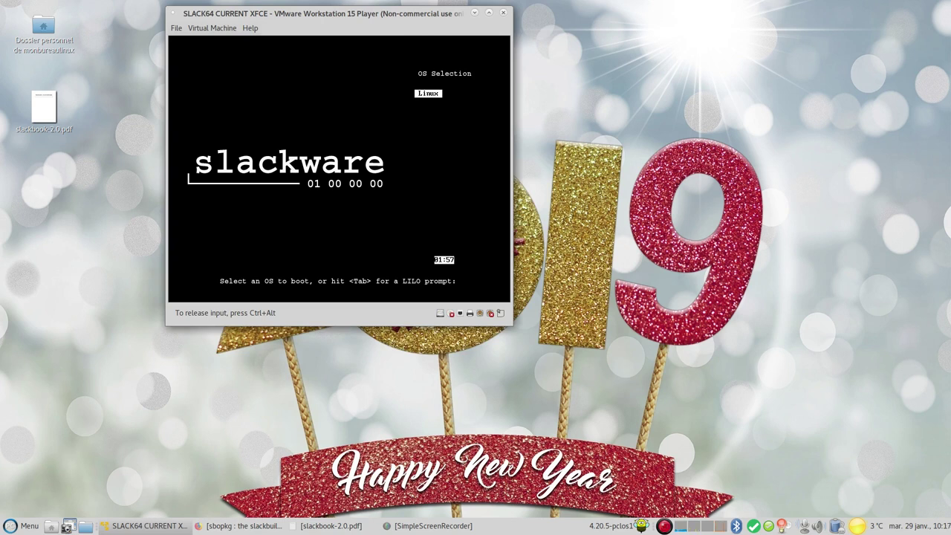
pyautogui.press('Return')
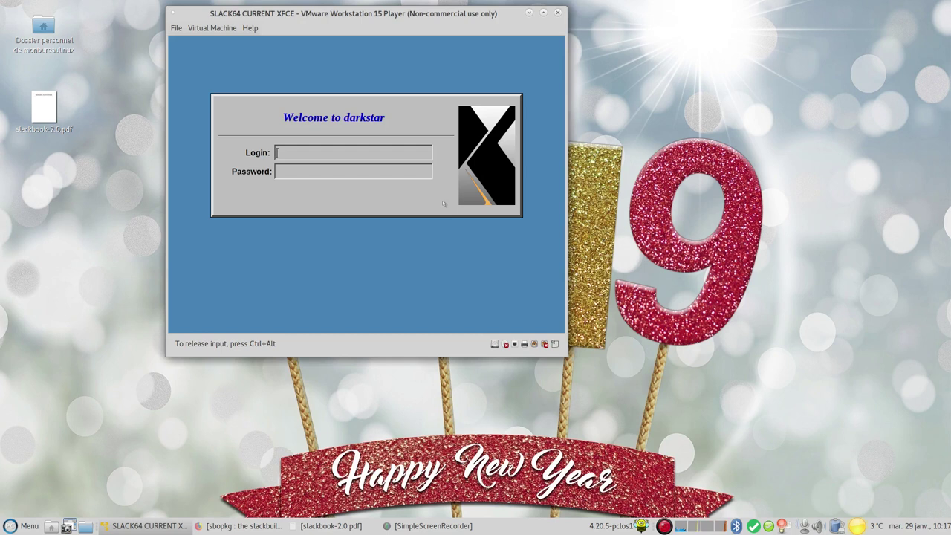
pyautogui.write('root')
pyautogui.press('Return')
pyautogui.press('Return')
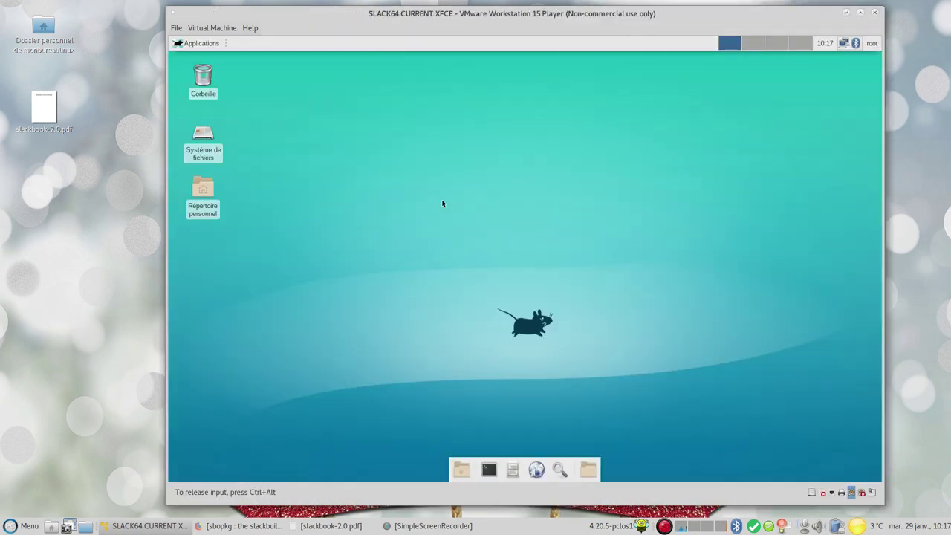
# Open and close the root file manager, then launch a terminal from the dock
pyautogui.click(583, 468)
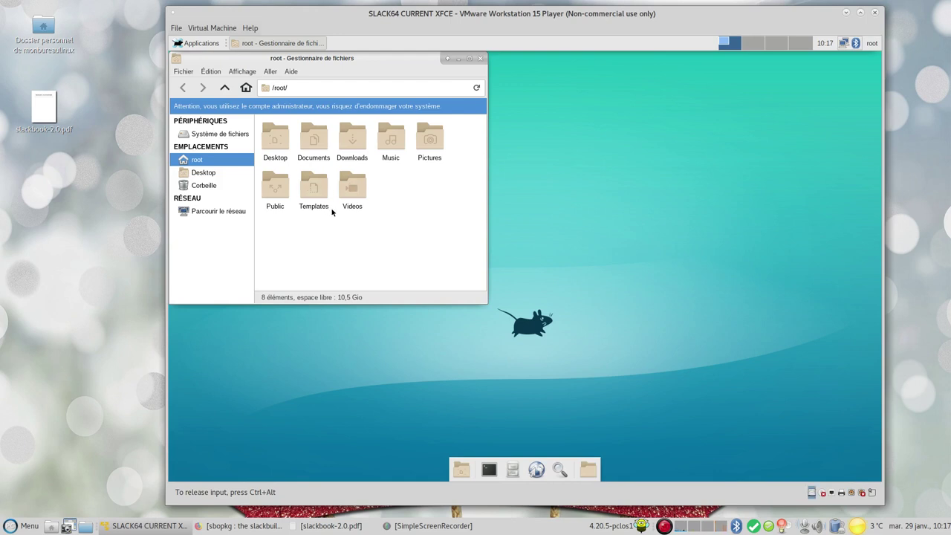
pyautogui.click(480, 59)
pyautogui.click(490, 469)
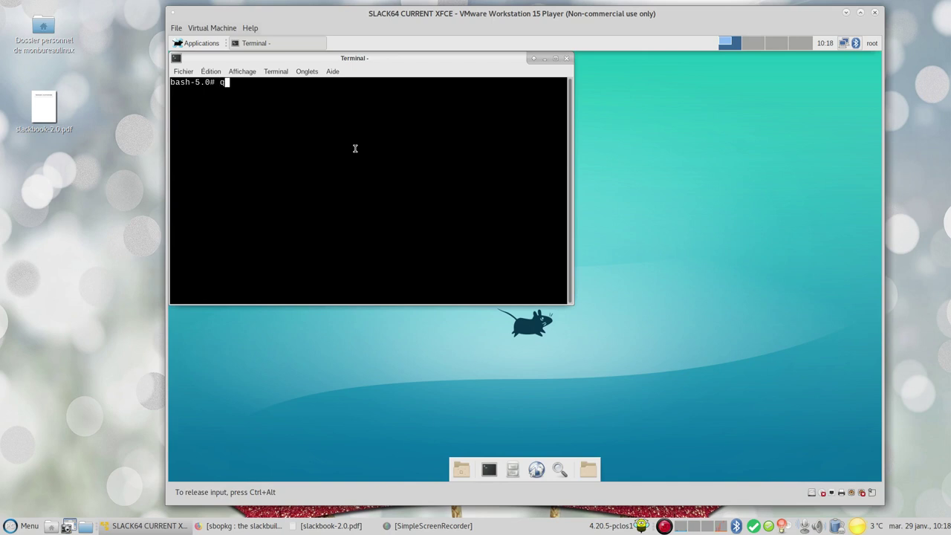
# Run adduser for the new login, accepting default UID, groups, home, /bin/bash shell and no expiry
pyautogui.write('adduser monbureaulinux')
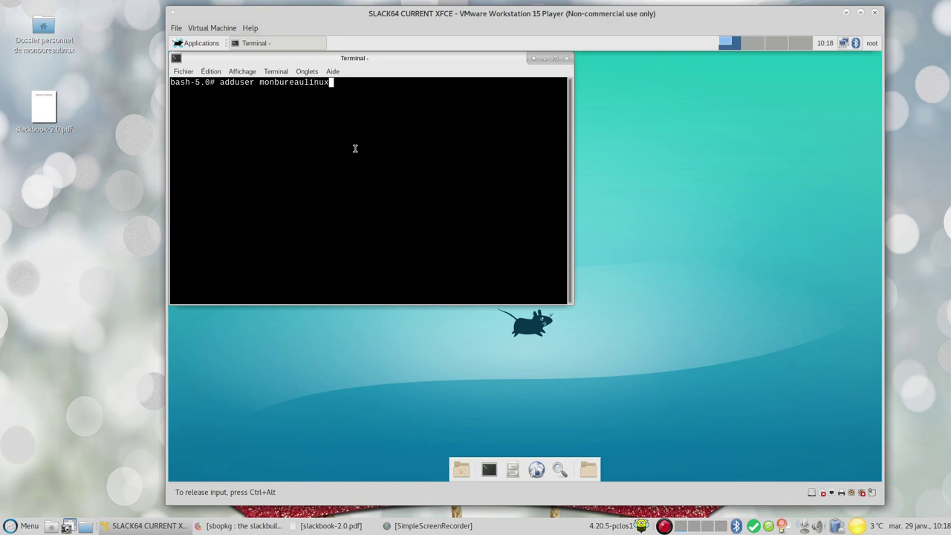
pyautogui.press('Return')
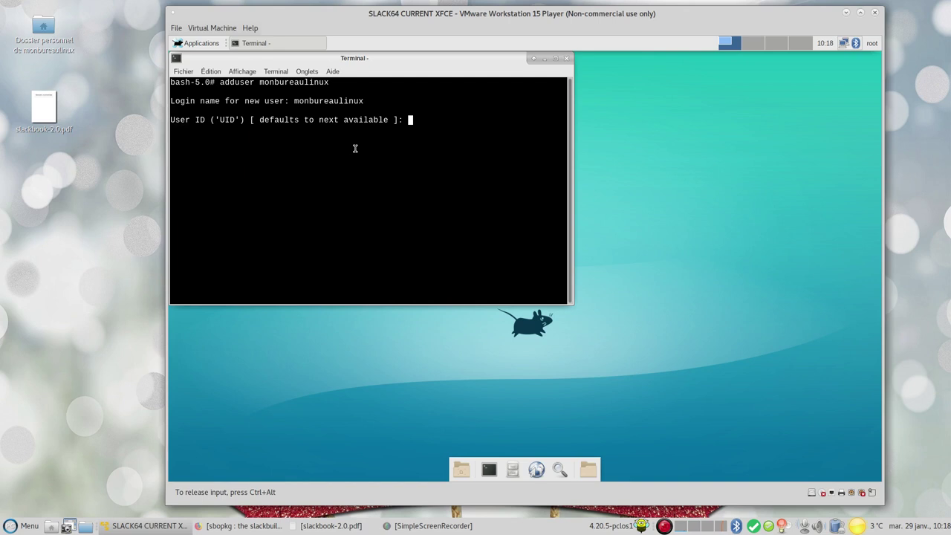
pyautogui.press('Return')
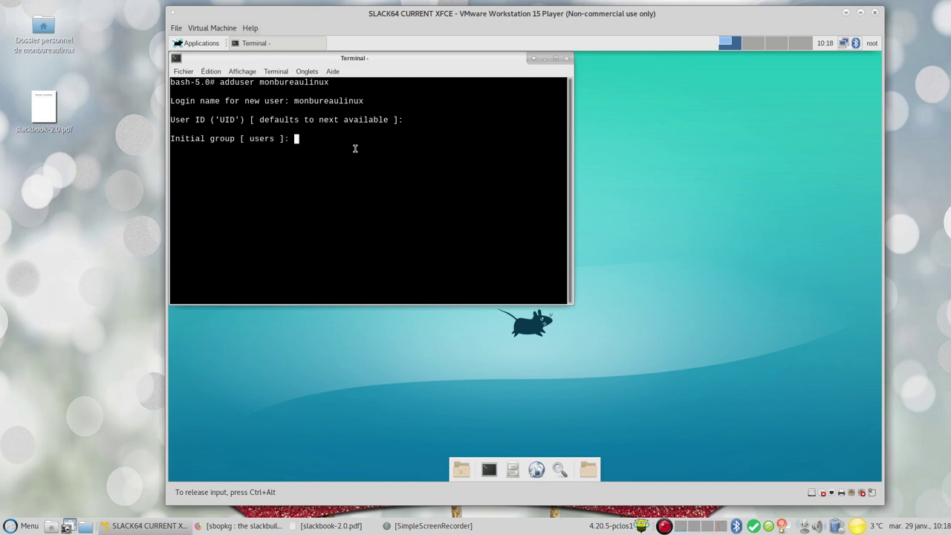
pyautogui.press('Return')
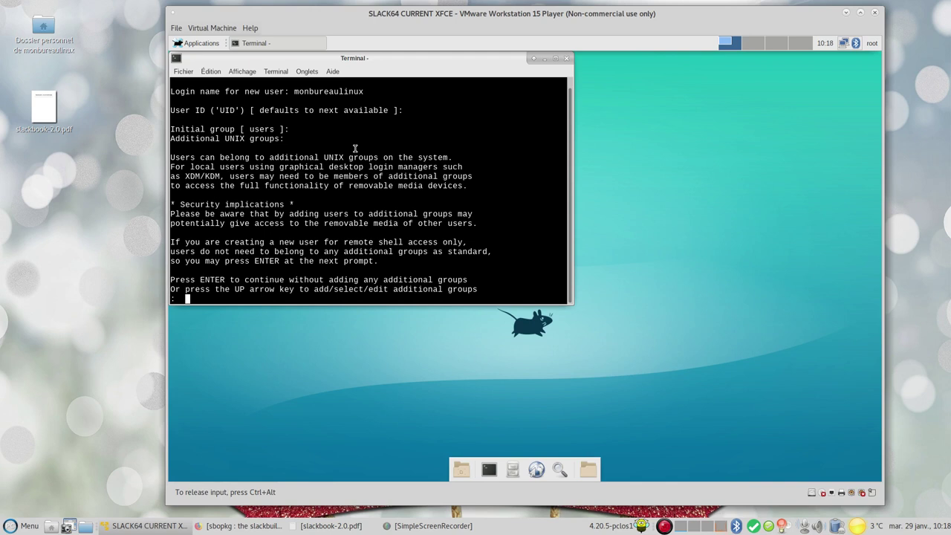
pyautogui.press('Up')
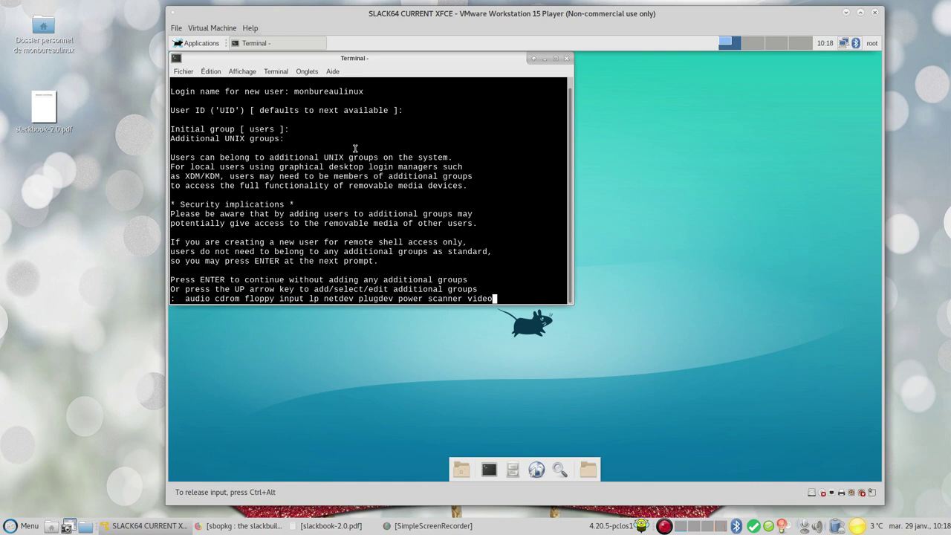
pyautogui.press('Return')
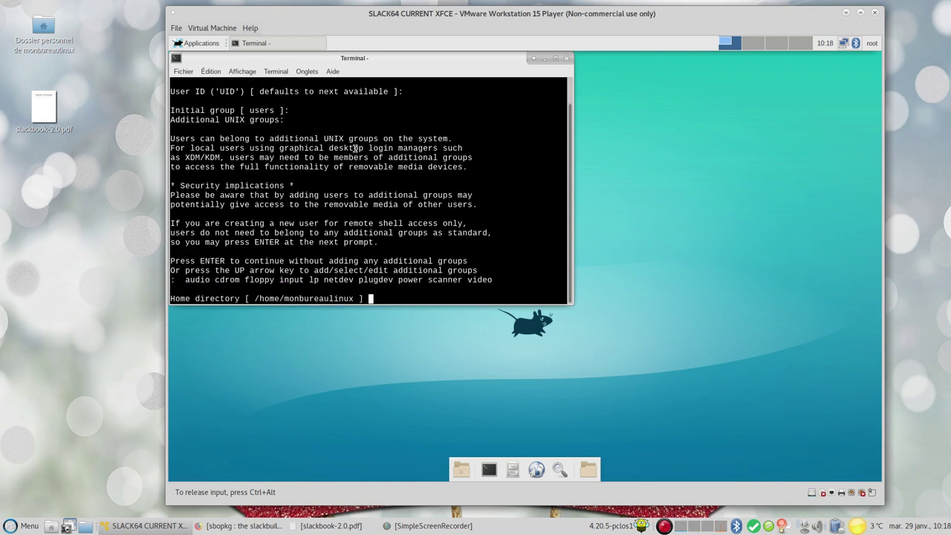
pyautogui.press('Return')
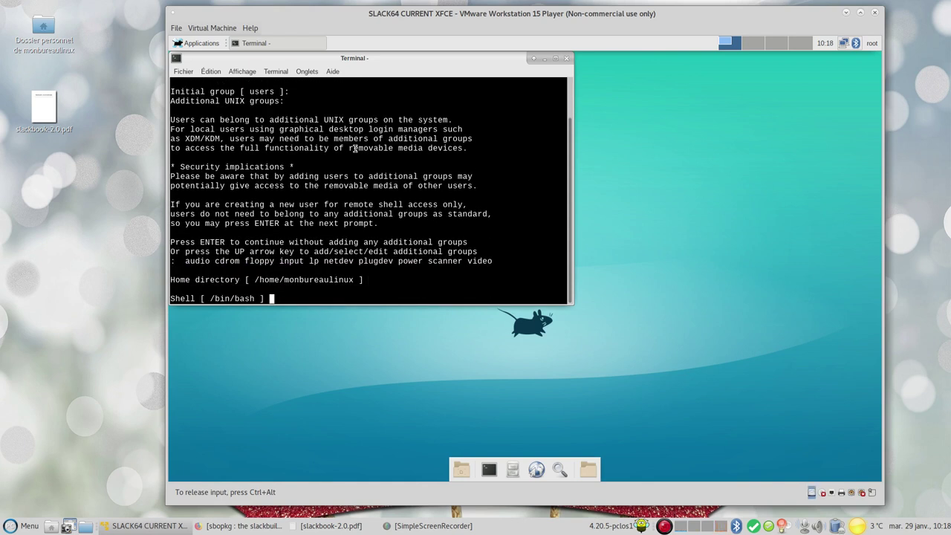
pyautogui.press('Return')
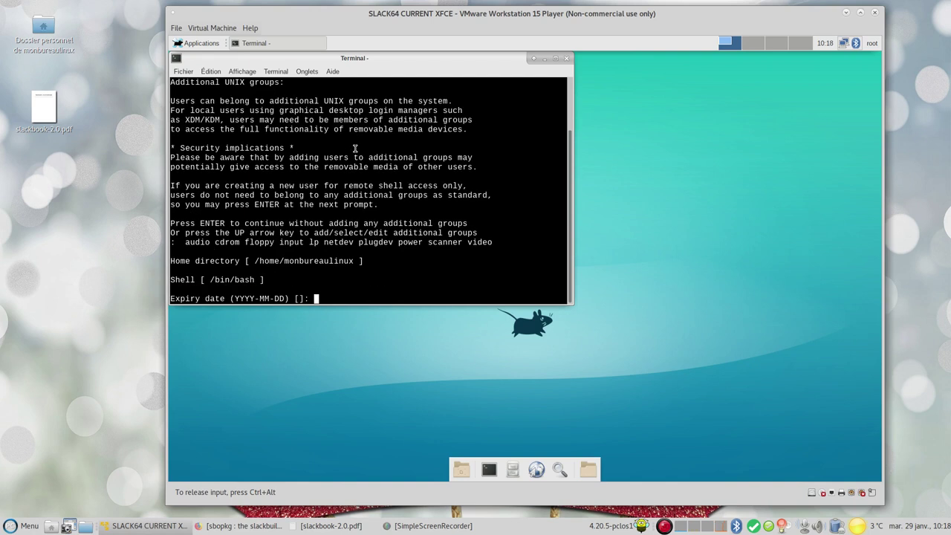
pyautogui.press('Return')
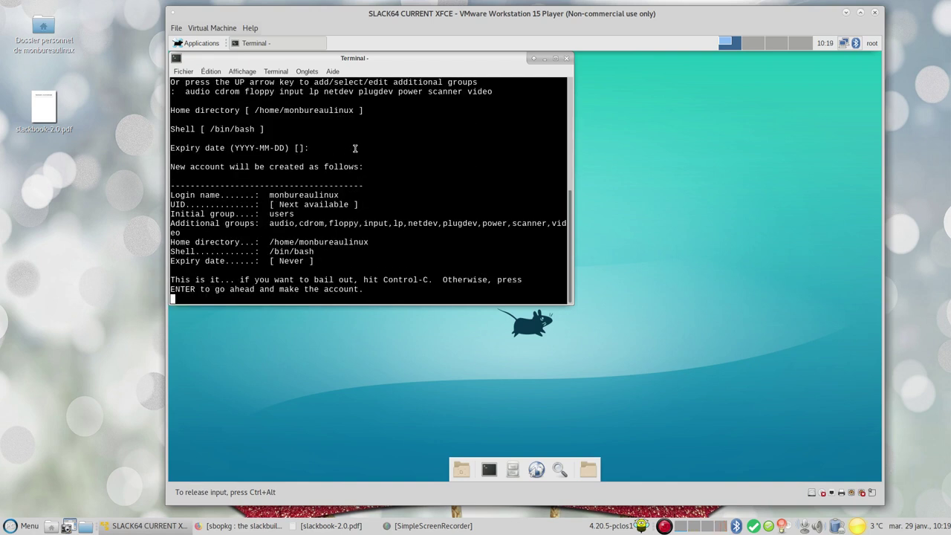
# Confirm the account, leave optional details empty, and set its password twice
pyautogui.press('Return')
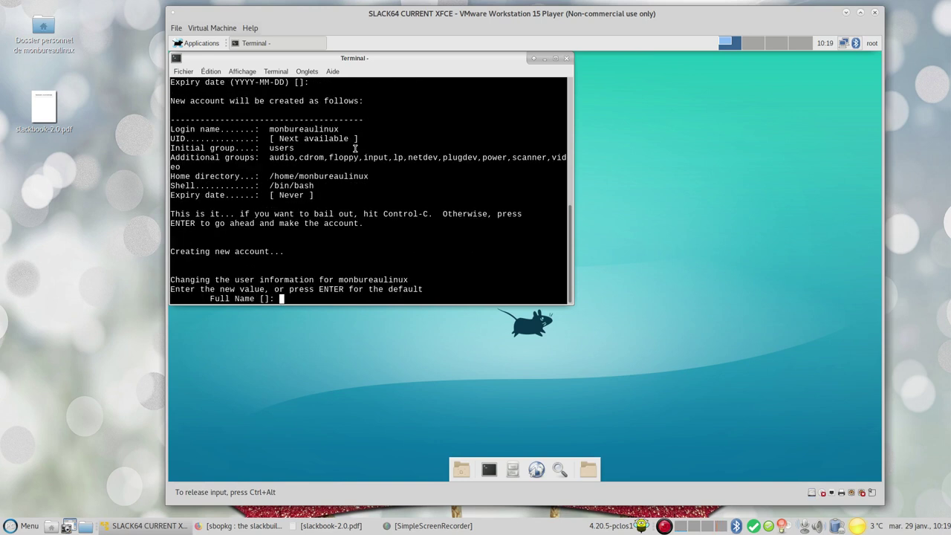
pyautogui.press('Return')
pyautogui.press('Return')
pyautogui.press('Return')
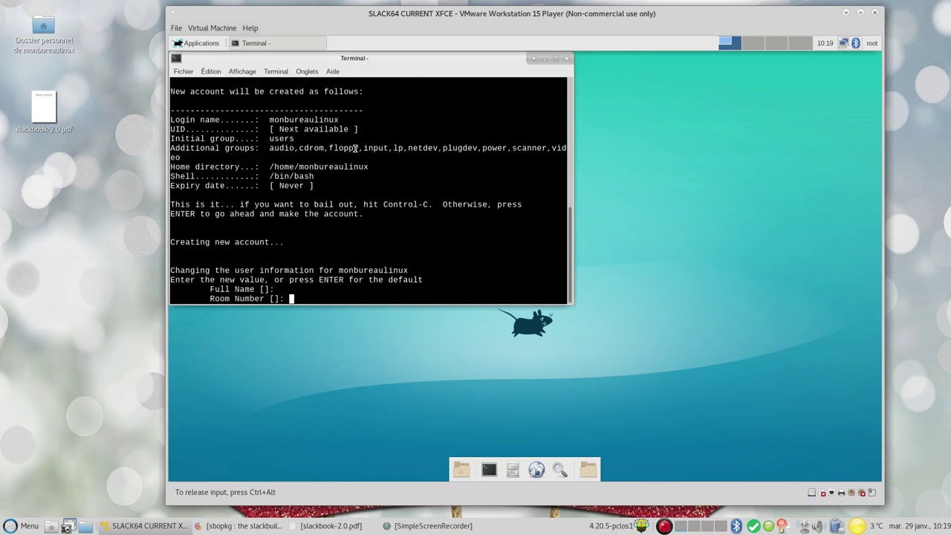
pyautogui.press('Return')
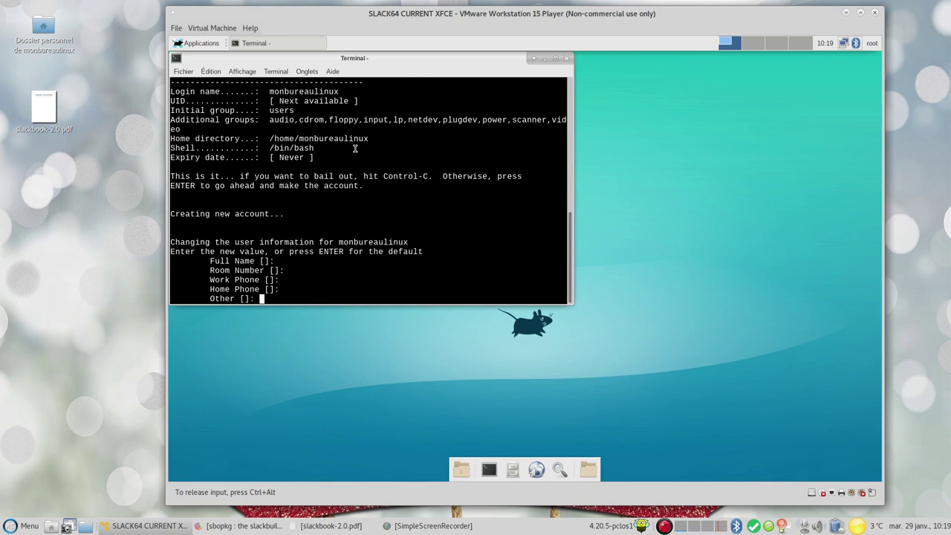
pyautogui.press('Return')
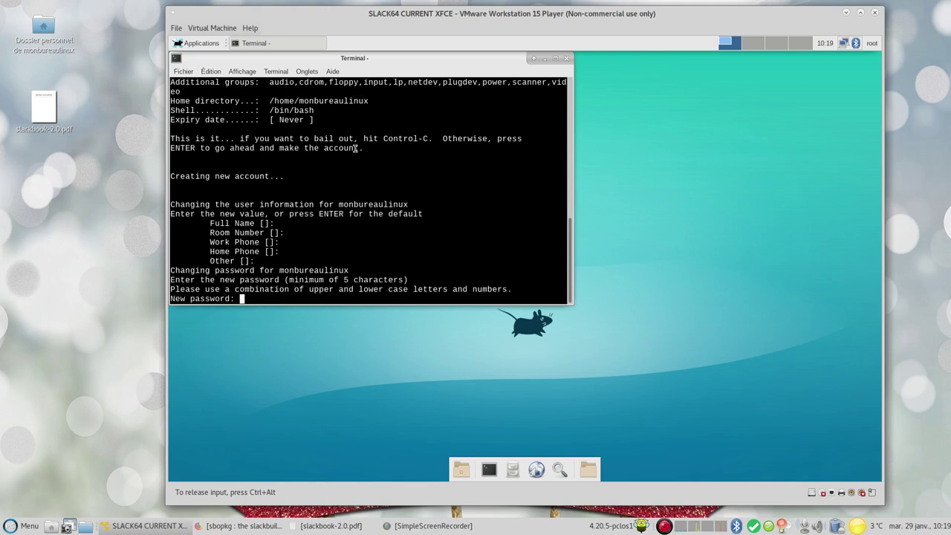
pyautogui.press('Return')
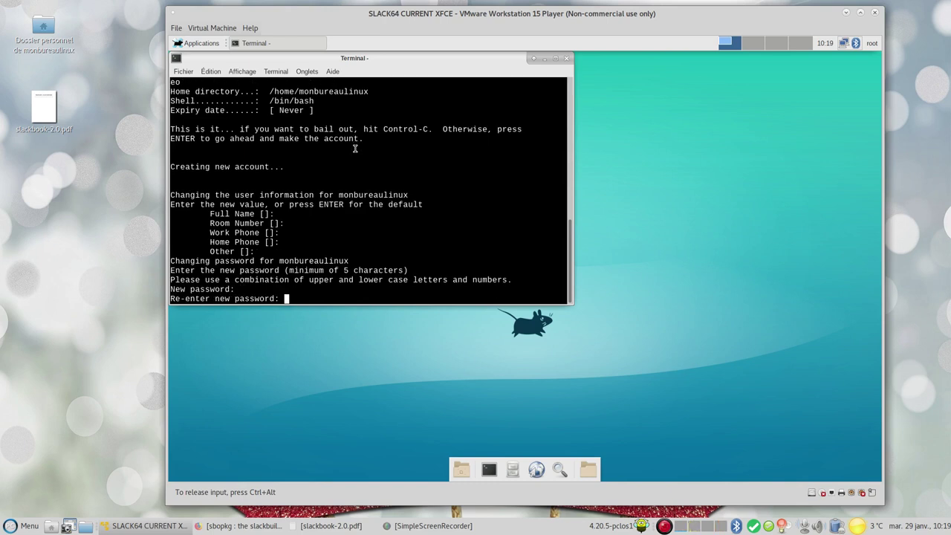
pyautogui.press('Return')
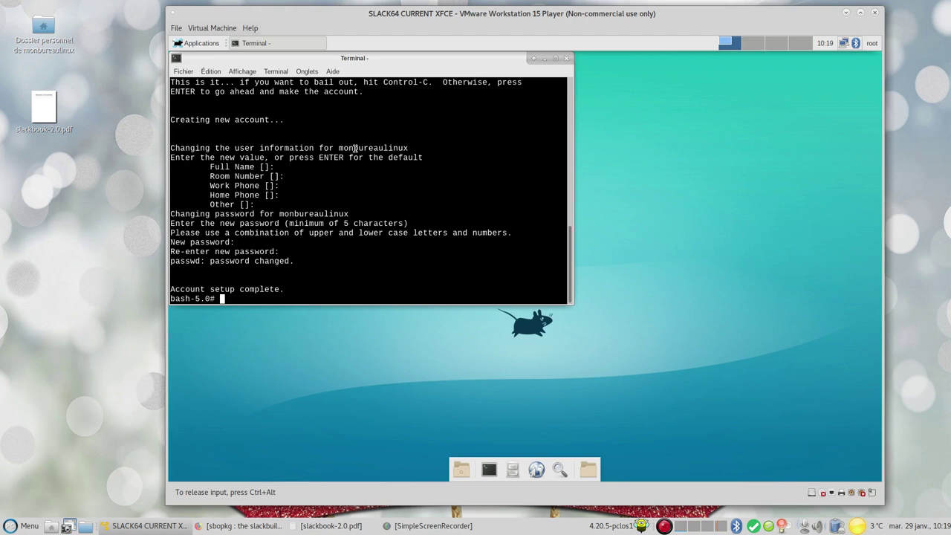
# Open the sudoers file in nano with EDITOR=nano visudo
pyautogui.write('nq')
pyautogui.press('BackSpace')
pyautogui.write('ano')
pyautogui.press('BackSpace')
pyautogui.press('BackSpace')
pyautogui.press('BackSpace')
pyautogui.press('BackSpace')
pyautogui.press('BackSpace')
pyautogui.write('EDITOR=nano visudo')
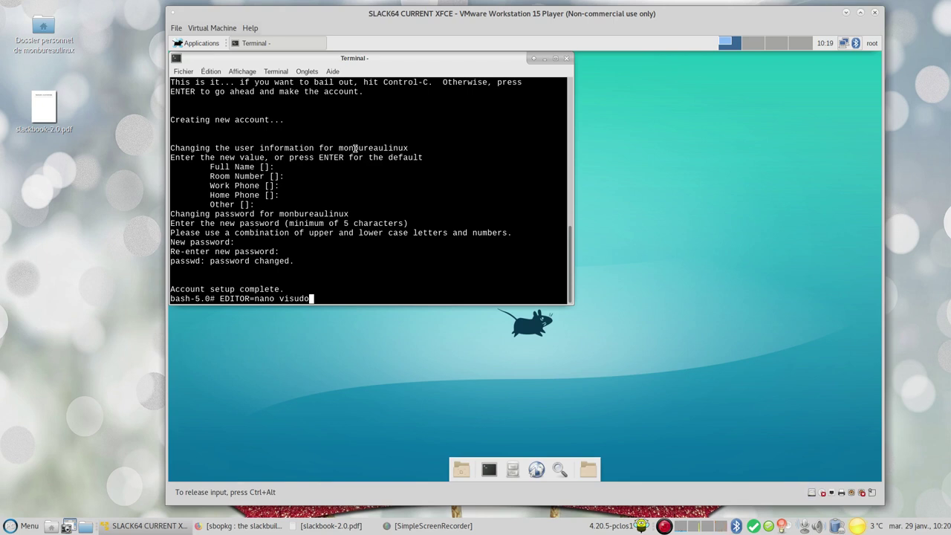
pyautogui.press('Return')
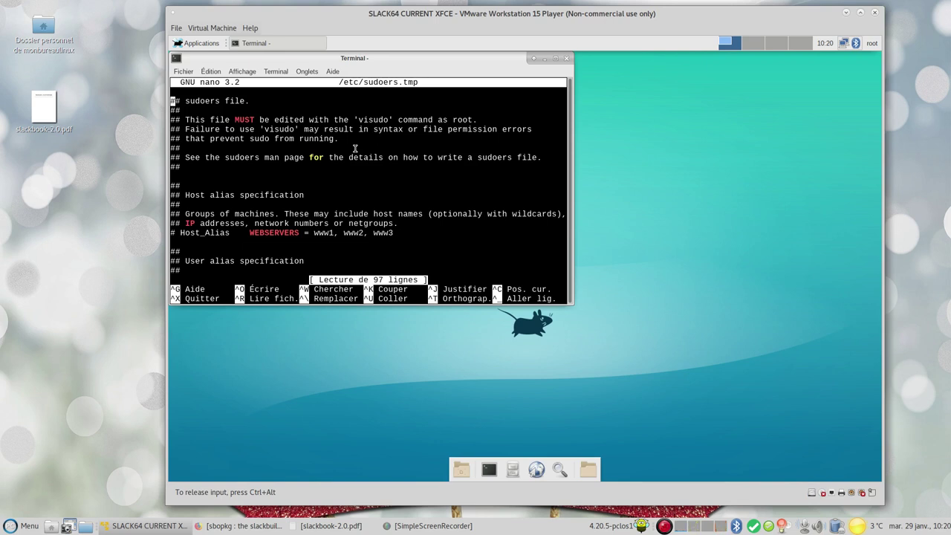
# Uncomment the %wheel ALL=(ALL) ALL line, save sudoers and exit nano
pyautogui.press('Down')
pyautogui.press('Down')
pyautogui.press('Down')
pyautogui.press('Down')
pyautogui.press('Down')
pyautogui.press('Down')
pyautogui.press('Down')
pyautogui.press('Down')
pyautogui.press('Down')
pyautogui.press('Down')
pyautogui.press('Down')
pyautogui.press('Down')
pyautogui.press('Down')
pyautogui.press('Down')
pyautogui.press('Down')
pyautogui.press('Down')
pyautogui.press('Down')
pyautogui.press('Down')
pyautogui.press('Down')
pyautogui.press('Down')
pyautogui.press('Down')
pyautogui.press('Down')
pyautogui.press('Down')
pyautogui.press('Down')
pyautogui.press('Down')
pyautogui.press('Down')
pyautogui.press('Down')
pyautogui.press('Down')
pyautogui.press('Down')
pyautogui.press('Down')
pyautogui.press('Down')
pyautogui.press('Down')
pyautogui.press('Down')
pyautogui.press('Down')
pyautogui.press('Down')
pyautogui.press('Down')
pyautogui.press('Down')
pyautogui.press('Down')
pyautogui.press('Down')
pyautogui.press('Down')
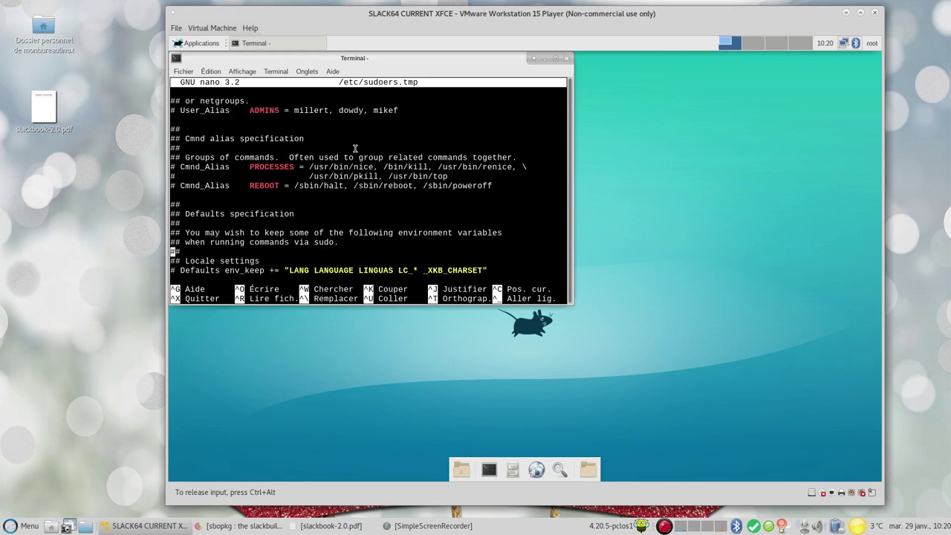
pyautogui.press('Down')
pyautogui.press('Down')
pyautogui.press('Down')
pyautogui.press('Down')
pyautogui.press('Down')
pyautogui.press('Down')
pyautogui.press('Down')
pyautogui.press('Down')
pyautogui.press('Down')
pyautogui.press('Down')
pyautogui.press('Down')
pyautogui.press('Down')
pyautogui.press('Down')
pyautogui.press('Down')
pyautogui.press('Down')
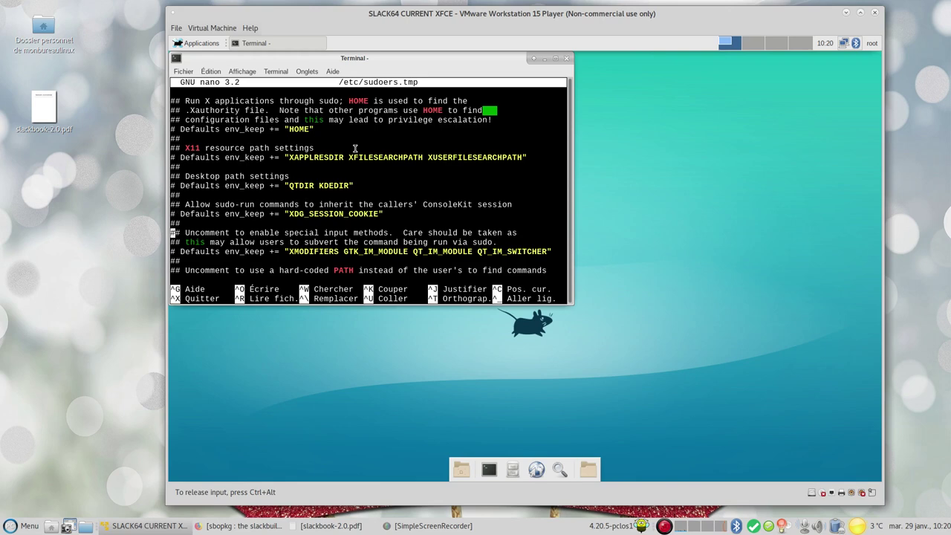
pyautogui.press('Down')
pyautogui.press('Down')
pyautogui.press('Down')
pyautogui.press('Down')
pyautogui.press('Down')
pyautogui.press('Down')
pyautogui.press('Down')
pyautogui.press('Down')
pyautogui.press('Down')
pyautogui.press('Down')
pyautogui.press('Down')
pyautogui.press('Down')
pyautogui.press('Down')
pyautogui.press('Down')
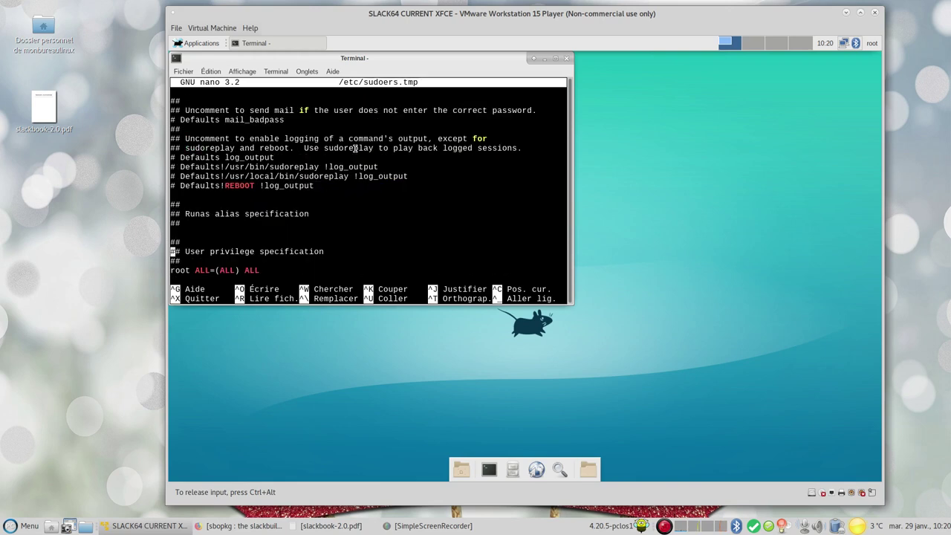
pyautogui.press('Down')
pyautogui.press('Down')
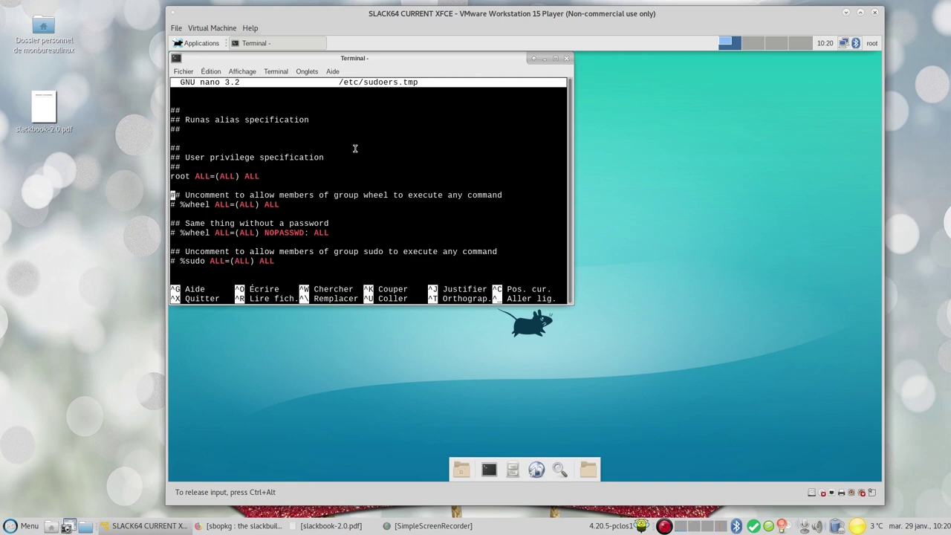
pyautogui.press('Down')
pyautogui.press('Delete')
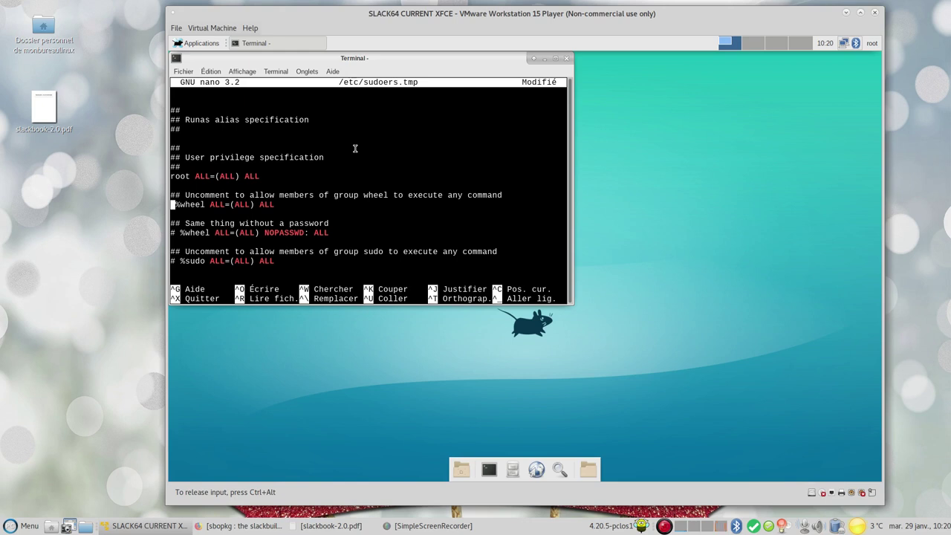
pyautogui.hotkey('ctrl', 'o')
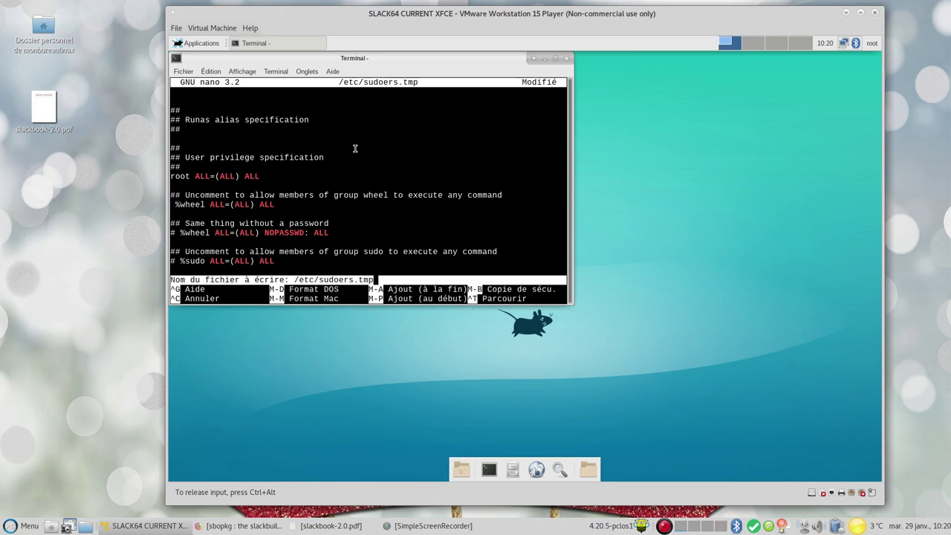
pyautogui.press('Return')
pyautogui.hotkey('ctrl', 'x')
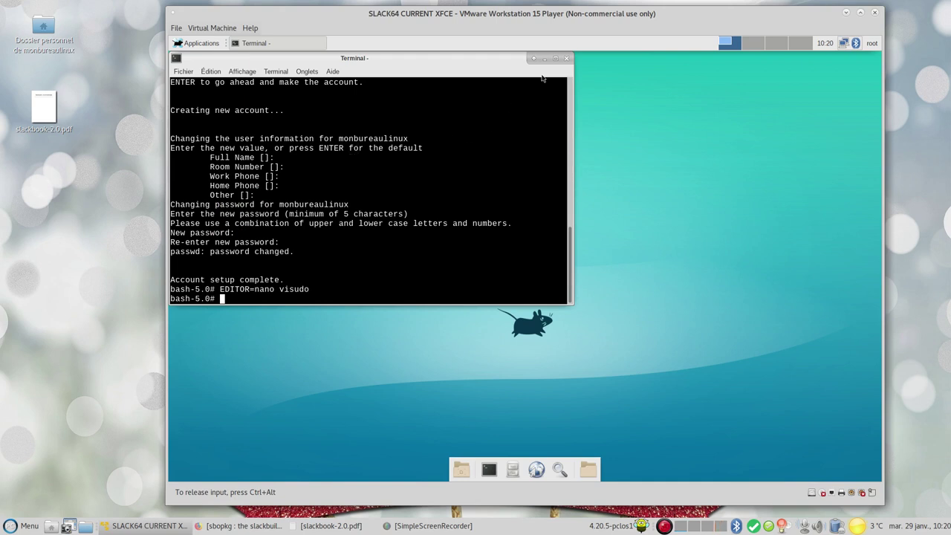
# Close the terminal and log out of the root session via Déconnexion
pyautogui.click(566, 59)
pyautogui.click(201, 43)
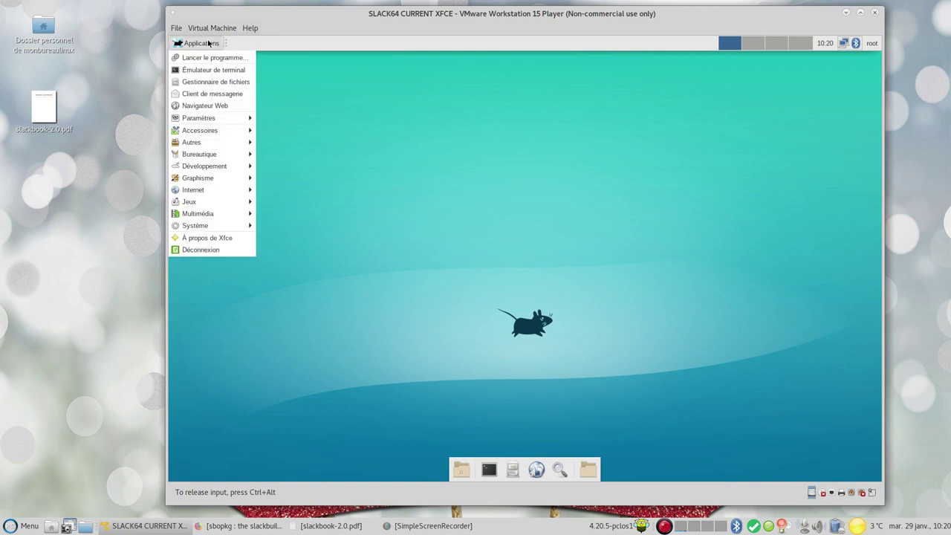
pyautogui.click(230, 250)
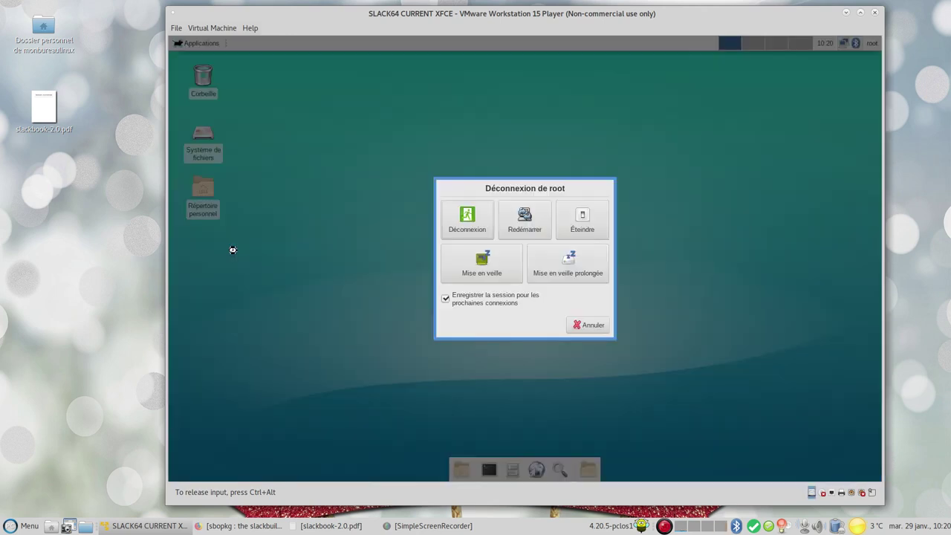
pyautogui.click(467, 220)
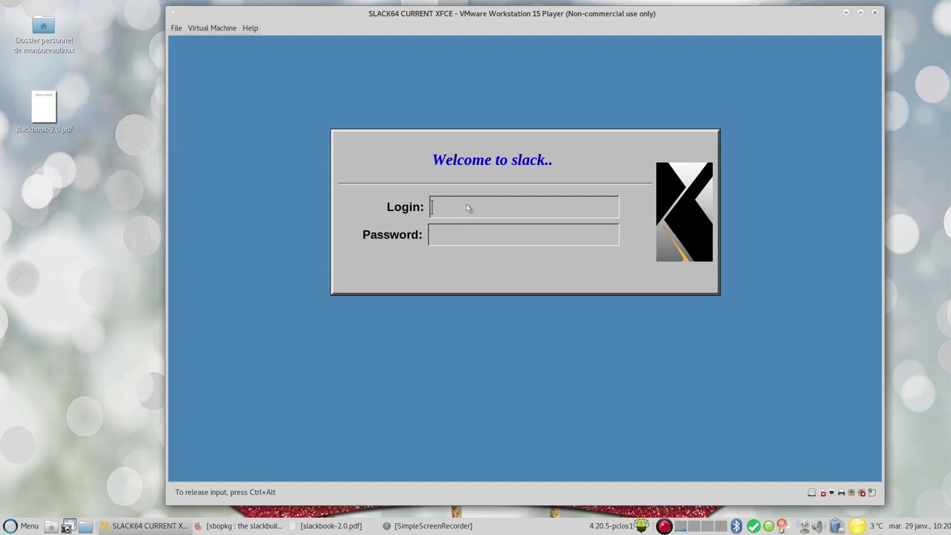
# Sign in on the login screen with the new user's login name and password
pyautogui.write('monbureaulinux')
pyautogui.press('Return')
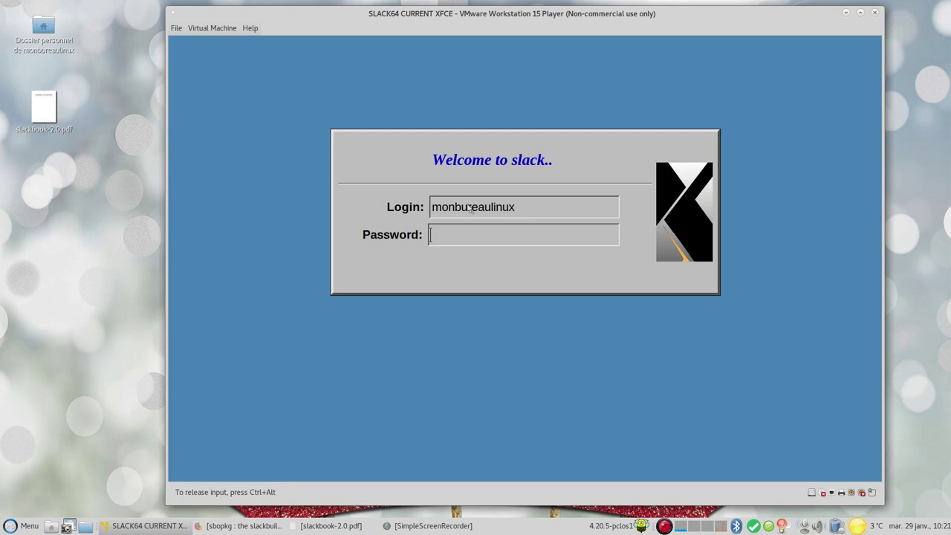
pyautogui.press('Return')
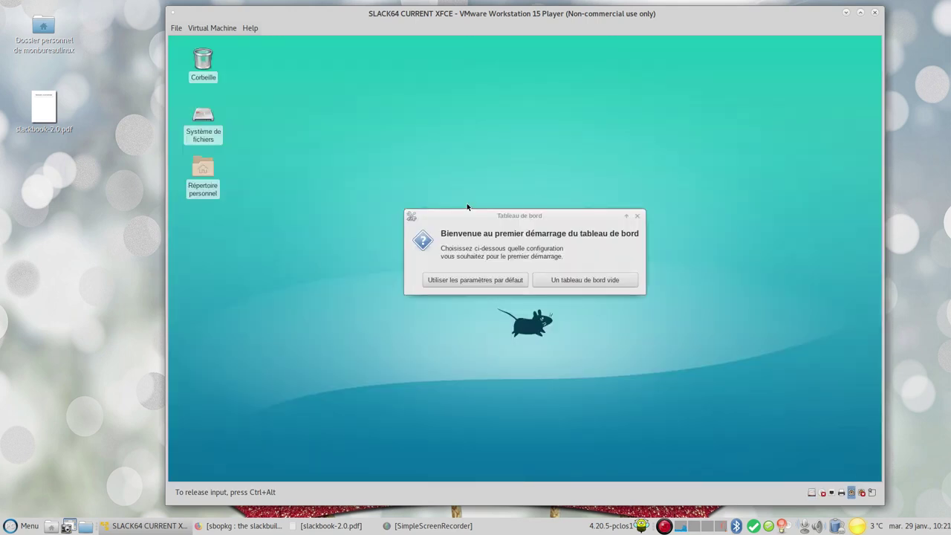
# Dismiss the welcome dialog, open and close the file manager, then launch a terminal
pyautogui.click(461, 281)
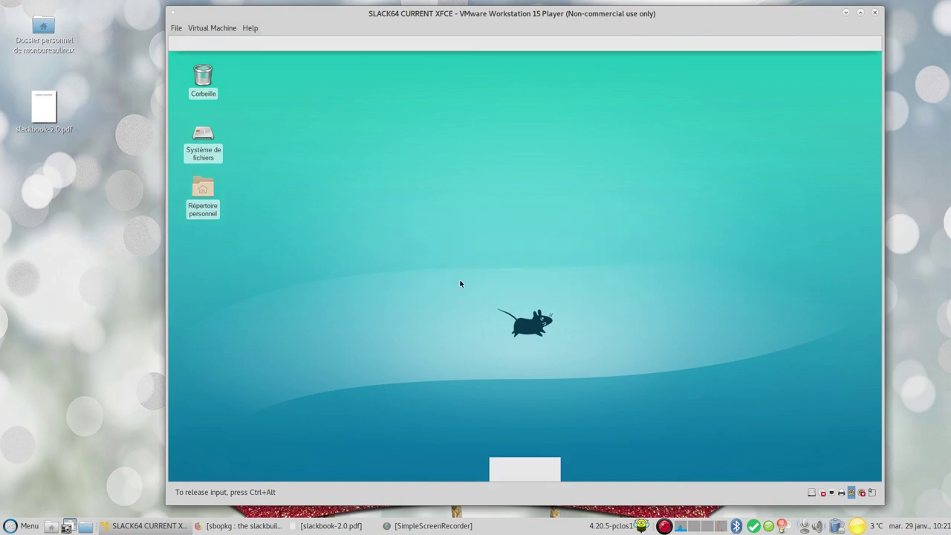
pyautogui.click(512, 470)
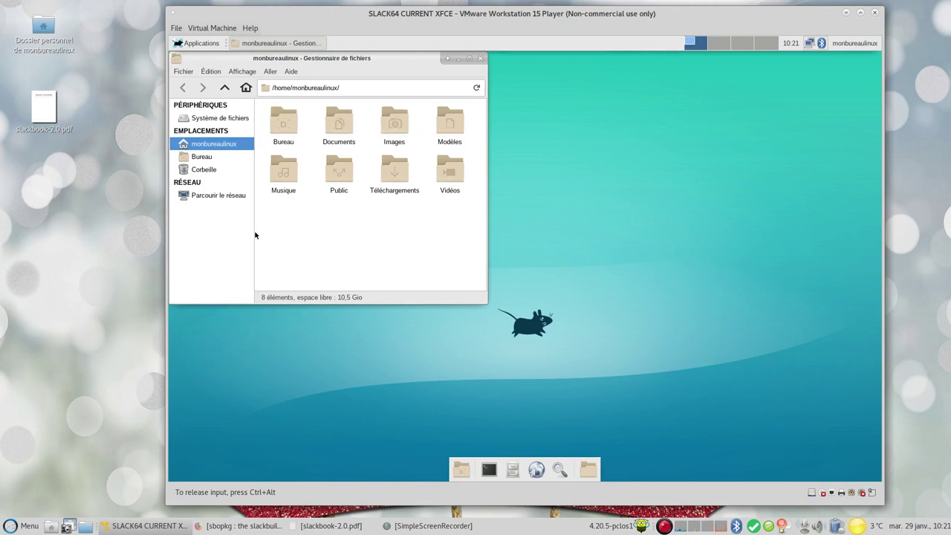
pyautogui.click(481, 58)
pyautogui.click(489, 470)
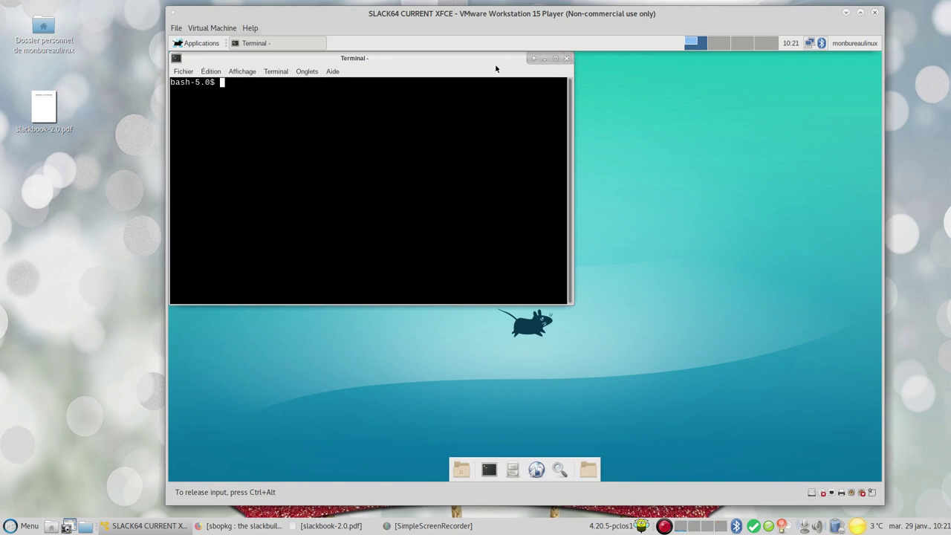
# Switch to root with su and run slackpkg update
pyautogui.moveTo(447, 77); pyautogui.dragTo(466, 82)
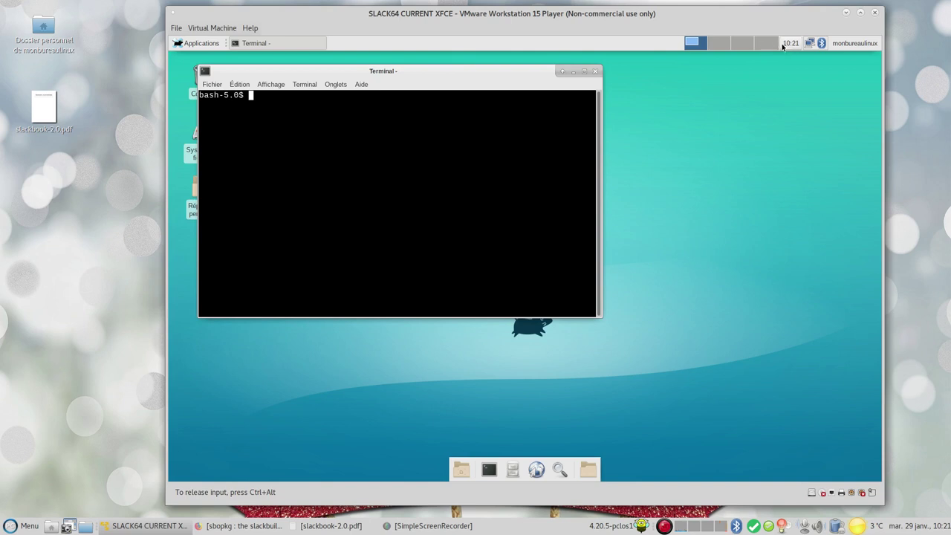
pyautogui.moveTo(789, 45)
pyautogui.write('su')
pyautogui.press('Return')
pyautogui.press('Return')
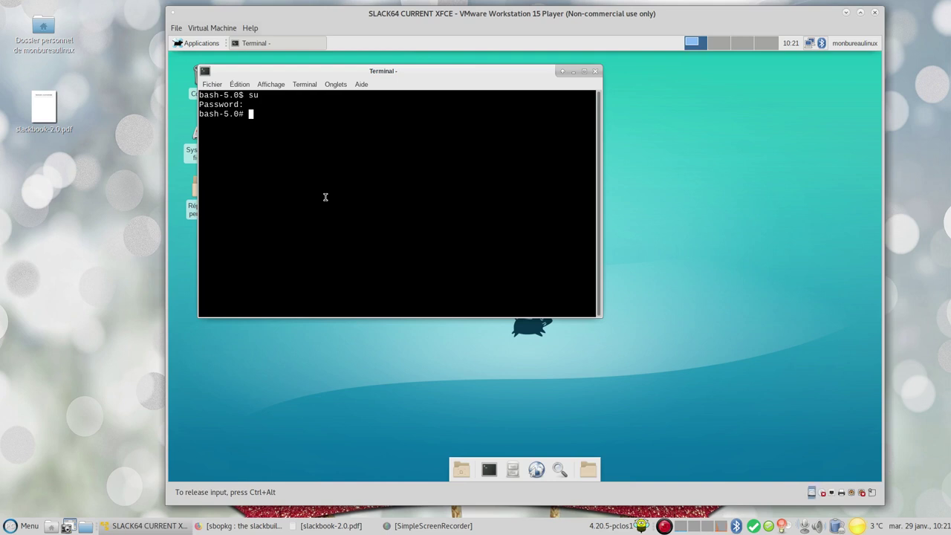
pyautogui.write('slackpkg update')
pyautogui.press('Return')
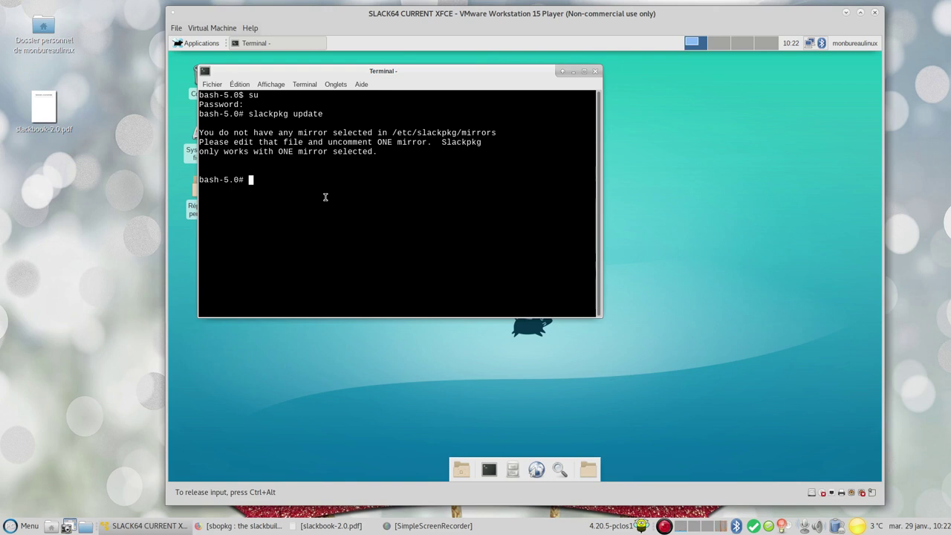
# Copy the /etc/slackpkg/mirrors path from the output and paste it after nano
pyautogui.write('nano')
pyautogui.moveTo(392, 133)
pyautogui.mouseDown()
pyautogui.moveTo(496, 132)
pyautogui.moveTo(392, 133)
pyautogui.mouseUp()
pyautogui.rightClick(392, 132)
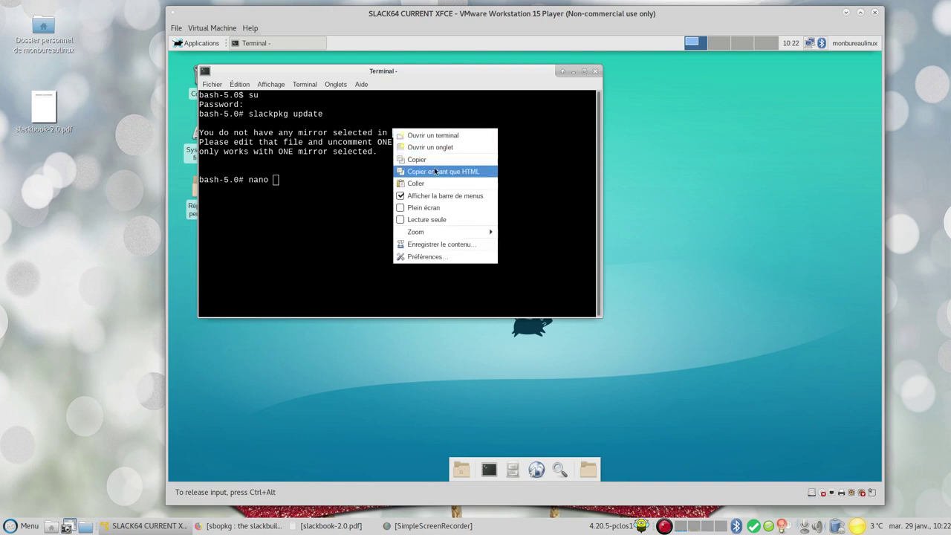
pyautogui.click(414, 159)
pyautogui.click(347, 191)
pyautogui.rightClick(347, 191)
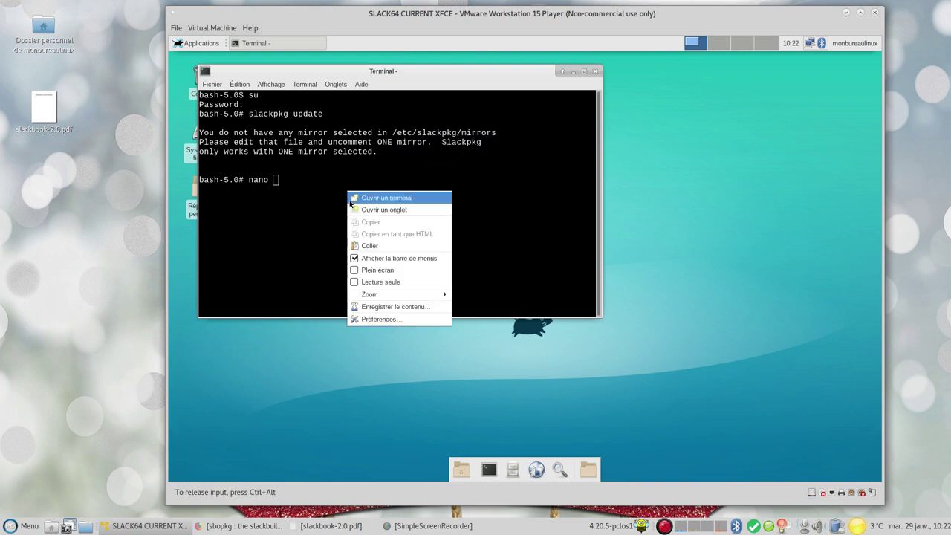
pyautogui.click(379, 246)
# Open /etc/slackpkg/mirrors in a maximized nano and go to the mirror.ovh.net -current http line
pyautogui.press('Return')
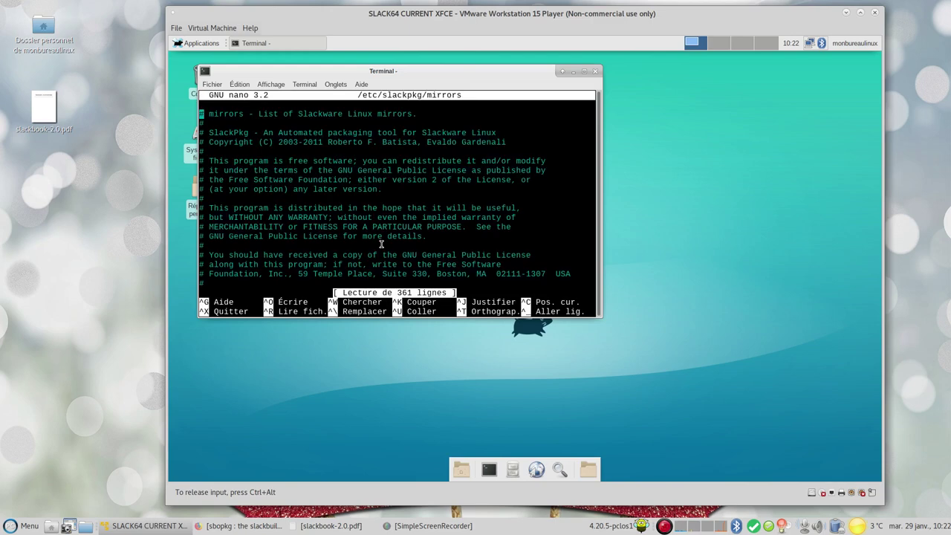
pyautogui.click(584, 72)
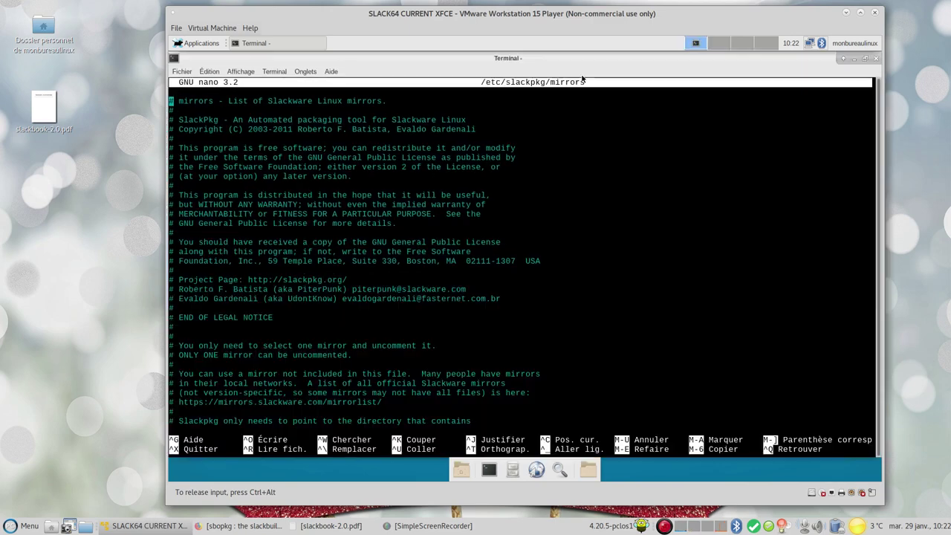
pyautogui.press('Down')
pyautogui.press('Down')
pyautogui.press('Down')
pyautogui.press('Down')
pyautogui.press('Down')
pyautogui.press('Down')
pyautogui.press('Down')
pyautogui.press('Down')
pyautogui.press('Down')
pyautogui.press('Down')
pyautogui.press('Down')
pyautogui.press('Down')
pyautogui.press('Down')
pyautogui.press('Down')
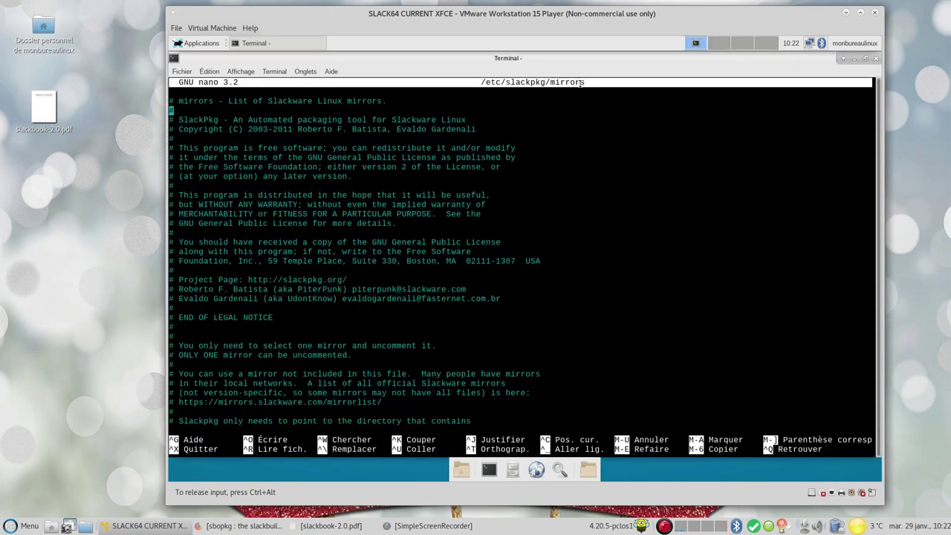
pyautogui.press('Up')
pyautogui.press('Up')
pyautogui.press('Up')
pyautogui.press('Up')
pyautogui.press('Up')
pyautogui.press('Up')
pyautogui.press('Up')
pyautogui.press('Up')
pyautogui.press('Up')
pyautogui.press('Up')
pyautogui.press('Up')
pyautogui.press('Up')
pyautogui.press('Up')
pyautogui.press('Up')
pyautogui.press('Down')
pyautogui.press('Down')
pyautogui.press('Down')
pyautogui.press('Down')
pyautogui.press('Down')
pyautogui.press('Down')
pyautogui.press('Down')
pyautogui.press('Down')
pyautogui.press('Down')
pyautogui.press('Down')
pyautogui.press('Down')
pyautogui.press('Down')
pyautogui.press('Down')
pyautogui.press('Down')
pyautogui.press('Down')
pyautogui.press('Down')
pyautogui.press('Down')
pyautogui.press('Down')
pyautogui.press('Down')
pyautogui.press('Down')
pyautogui.press('Down')
pyautogui.press('Down')
pyautogui.press('Down')
pyautogui.press('Down')
pyautogui.press('Down')
pyautogui.press('Down')
pyautogui.press('Down')
pyautogui.press('Down')
pyautogui.press('Down')
pyautogui.press('Down')
pyautogui.press('Down')
pyautogui.press('Down')
pyautogui.press('Down')
pyautogui.press('Down')
pyautogui.press('Down')
pyautogui.press('Down')
pyautogui.press('Down')
pyautogui.press('Down')
pyautogui.press('Down')
pyautogui.press('Down')
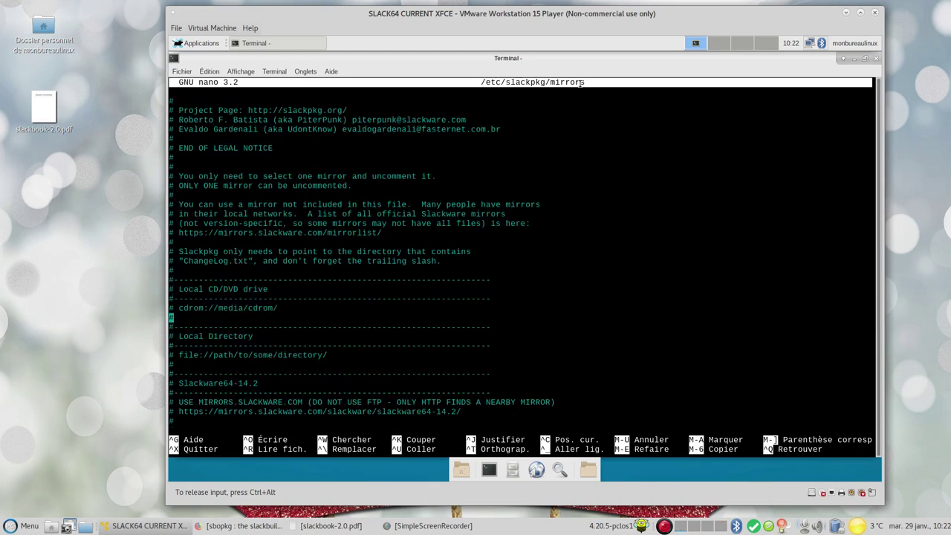
pyautogui.press('Down')
pyautogui.press('Down')
pyautogui.press('Down')
pyautogui.press('Down')
pyautogui.press('Down')
pyautogui.press('Down')
pyautogui.press('Down')
pyautogui.press('Down')
pyautogui.press('Down')
pyautogui.press('Down')
pyautogui.press('Down')
pyautogui.press('Down')
pyautogui.press('Down')
pyautogui.press('Down')
pyautogui.press('Down')
pyautogui.press('Down')
pyautogui.press('Down')
pyautogui.press('Down')
pyautogui.press('Down')
pyautogui.press('Down')
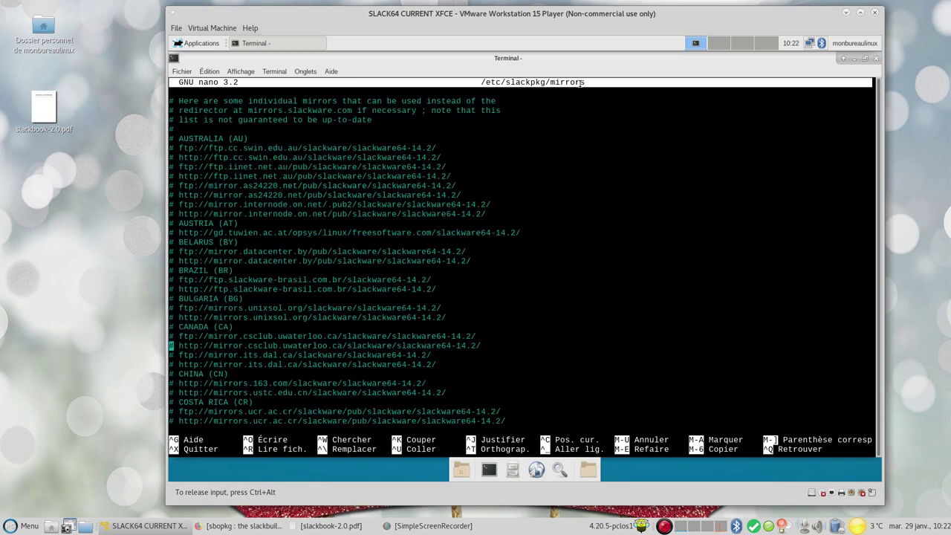
pyautogui.press('Down')
pyautogui.press('Down')
pyautogui.press('Down')
pyautogui.press('Down')
pyautogui.press('Down')
pyautogui.press('Down')
pyautogui.press('Down')
pyautogui.press('Down')
pyautogui.press('Down')
pyautogui.press('Down')
pyautogui.press('Down')
pyautogui.press('Down')
pyautogui.press('Down')
pyautogui.press('Down')
pyautogui.press('Down')
pyautogui.press('Down')
pyautogui.press('Down')
pyautogui.press('Down')
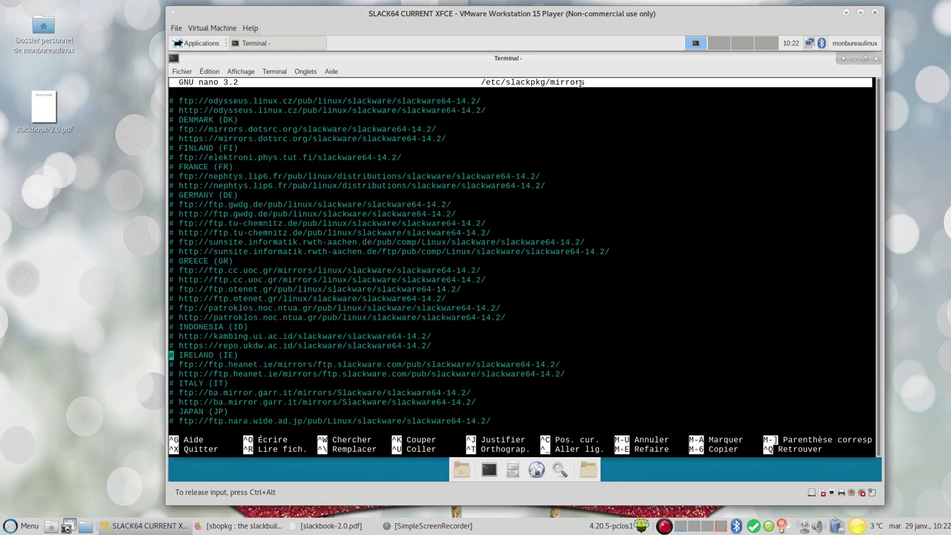
pyautogui.press('Down')
pyautogui.press('Down')
pyautogui.press('Down')
pyautogui.press('Down')
pyautogui.press('Down')
pyautogui.press('Down')
pyautogui.press('Down')
pyautogui.press('Down')
pyautogui.press('Down')
pyautogui.press('Down')
pyautogui.press('Down')
pyautogui.press('Down')
pyautogui.press('Down')
pyautogui.press('Down')
pyautogui.press('Down')
pyautogui.press('Down')
pyautogui.press('Down')
pyautogui.press('Down')
pyautogui.press('Down')
pyautogui.press('Down')
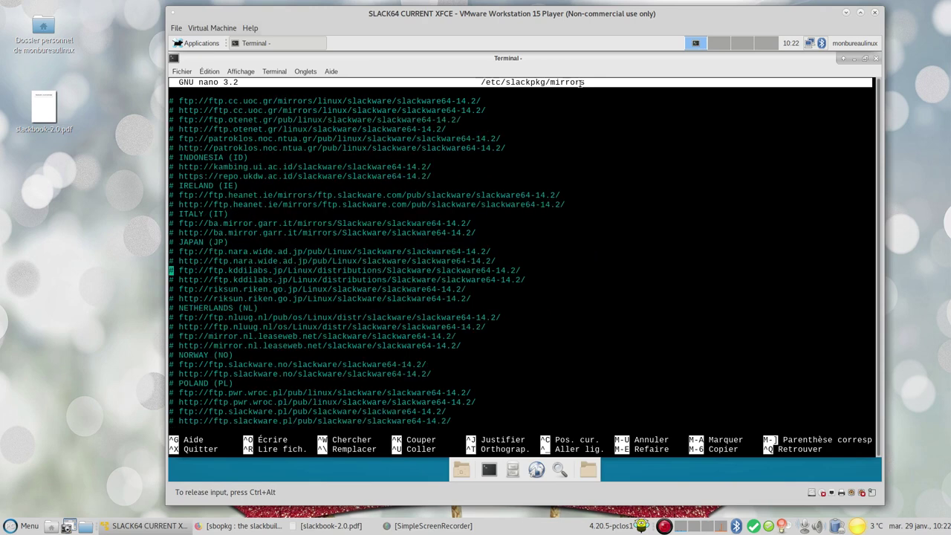
pyautogui.press('Down')
pyautogui.press('Down')
pyautogui.press('Down')
pyautogui.press('Down')
pyautogui.press('Down')
pyautogui.press('Down')
pyautogui.press('Down')
pyautogui.press('Down')
pyautogui.press('Down')
pyautogui.press('Down')
pyautogui.press('Down')
pyautogui.press('Down')
pyautogui.press('Down')
pyautogui.press('Down')
pyautogui.press('Down')
pyautogui.press('Down')
pyautogui.press('Down')
pyautogui.press('Down')
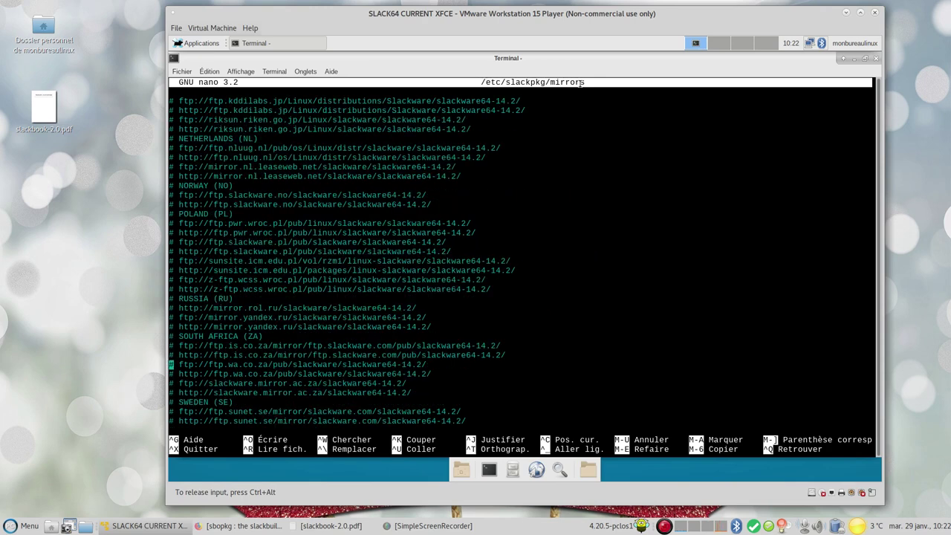
pyautogui.press('Down')
pyautogui.press('Down')
pyautogui.press('Down')
pyautogui.press('Down')
pyautogui.press('Down')
pyautogui.press('Down')
pyautogui.press('Down')
pyautogui.press('Down')
pyautogui.press('Down')
pyautogui.press('Down')
pyautogui.press('Down')
pyautogui.press('Down')
pyautogui.press('Down')
pyautogui.press('Down')
pyautogui.press('Down')
pyautogui.press('Down')
pyautogui.press('Down')
pyautogui.press('Down')
pyautogui.press('Down')
pyautogui.press('Down')
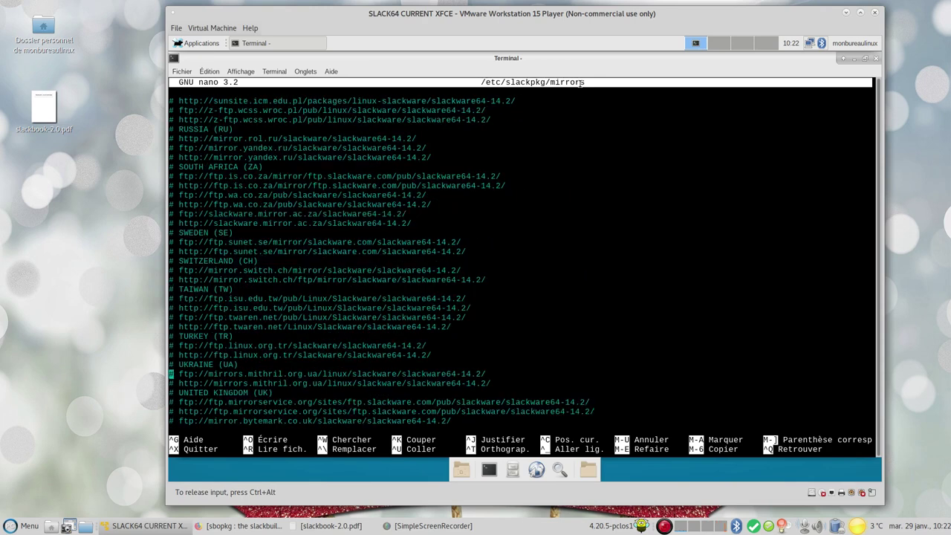
pyautogui.press('Down')
pyautogui.press('Down')
pyautogui.press('Down')
pyautogui.press('Down')
pyautogui.press('Down')
pyautogui.press('Down')
pyautogui.press('Down')
pyautogui.press('Down')
pyautogui.press('Down')
pyautogui.press('Down')
pyautogui.press('Down')
pyautogui.press('Down')
pyautogui.press('Down')
pyautogui.press('Down')
pyautogui.press('Down')
pyautogui.press('Down')
pyautogui.press('Down')
pyautogui.press('Down')
pyautogui.press('Down')
pyautogui.press('Down')
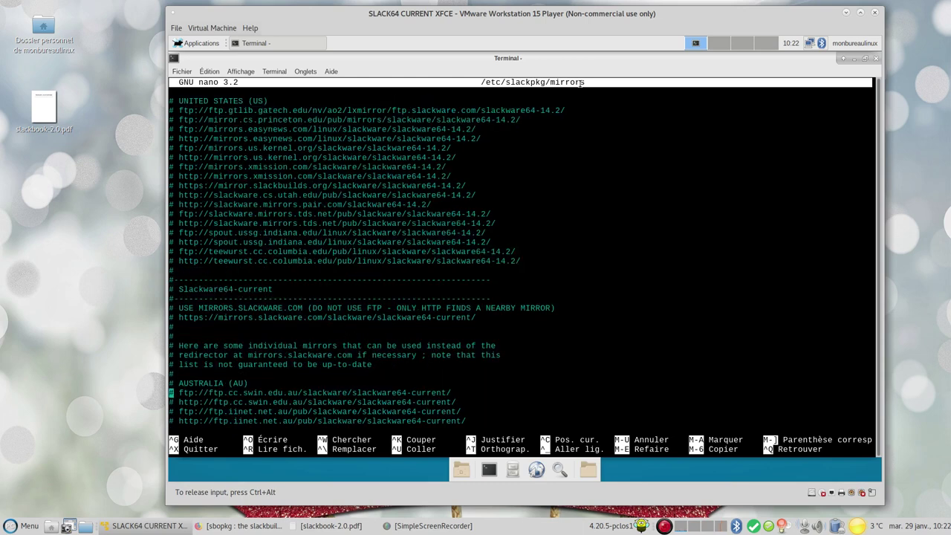
pyautogui.press('Down')
pyautogui.press('Down')
pyautogui.press('Down')
pyautogui.press('Down')
pyautogui.press('Down')
pyautogui.press('Down')
pyautogui.press('Down')
pyautogui.press('Down')
pyautogui.press('Down')
pyautogui.press('Down')
pyautogui.press('Down')
pyautogui.press('Down')
pyautogui.press('Down')
pyautogui.press('Down')
pyautogui.press('Down')
pyautogui.press('Down')
pyautogui.press('Down')
pyautogui.press('Down')
pyautogui.press('Down')
pyautogui.press('Down')
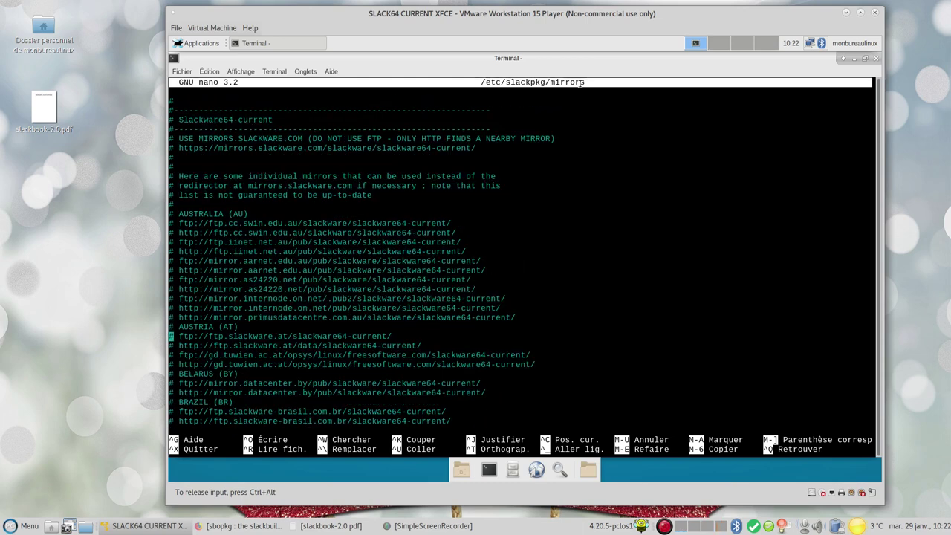
pyautogui.press('Down')
pyautogui.press('Down')
pyautogui.press('Down')
pyautogui.press('Down')
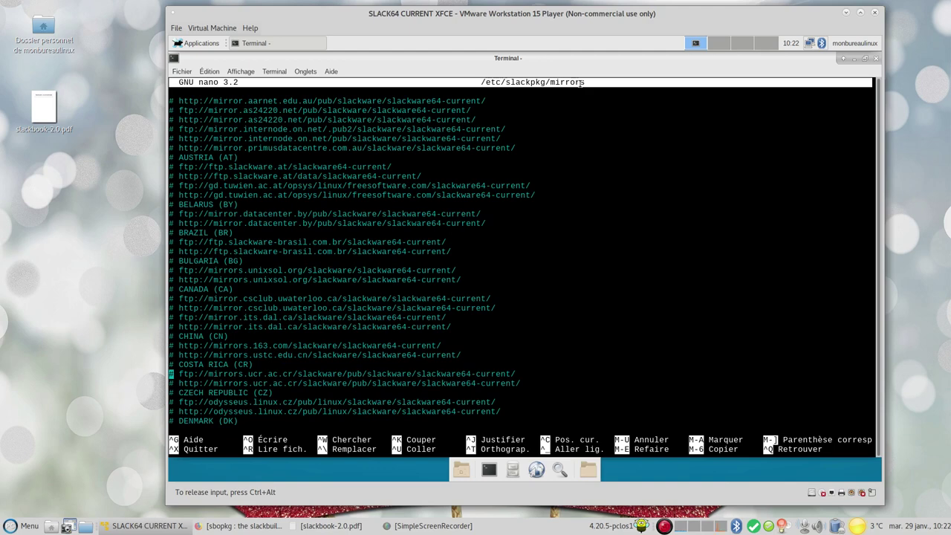
pyautogui.press('Down')
pyautogui.press('Down')
pyautogui.press('Down')
pyautogui.press('Down')
pyautogui.press('Down')
pyautogui.press('Down')
pyautogui.press('Down')
pyautogui.press('Down')
pyautogui.press('Down')
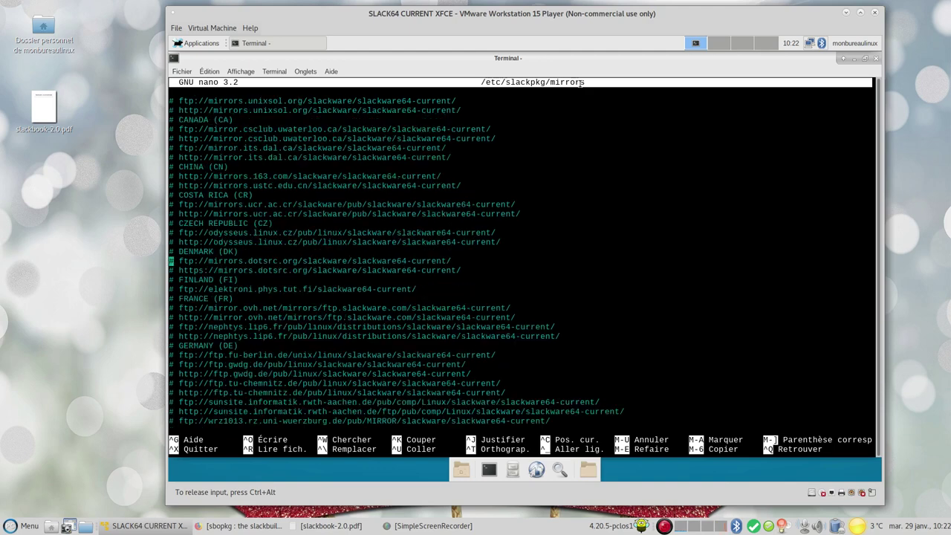
pyautogui.press('Down')
pyautogui.press('Down')
pyautogui.press('Down')
# Remove the '# ' from the mirror.ovh.net slackware64-current line, save the file and exit nano
pyautogui.press('Delete')
pyautogui.press('Delete')
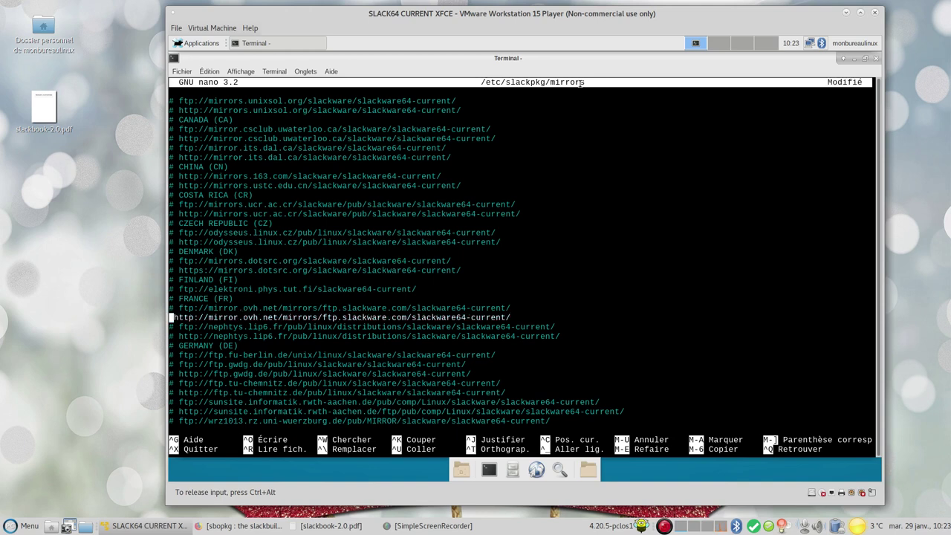
pyautogui.hotkey('ctrl', 'o')
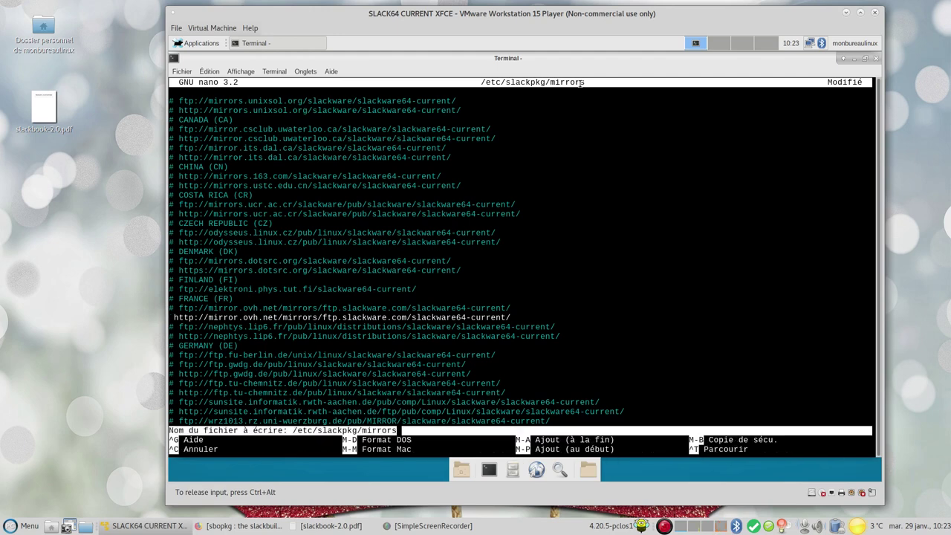
pyautogui.press('Return')
pyautogui.hotkey('ctrl', 'x')
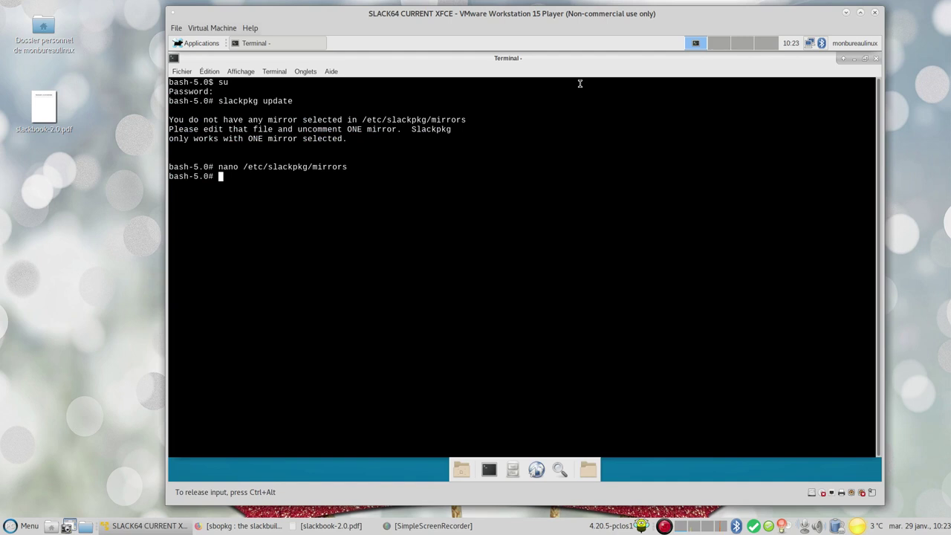
# Run 'slackpkg update gpg' and answer Y to the -current mirror warning; mirror.ovh.net fails to resolve
pyautogui.press('Up')
pyautogui.press('Up')
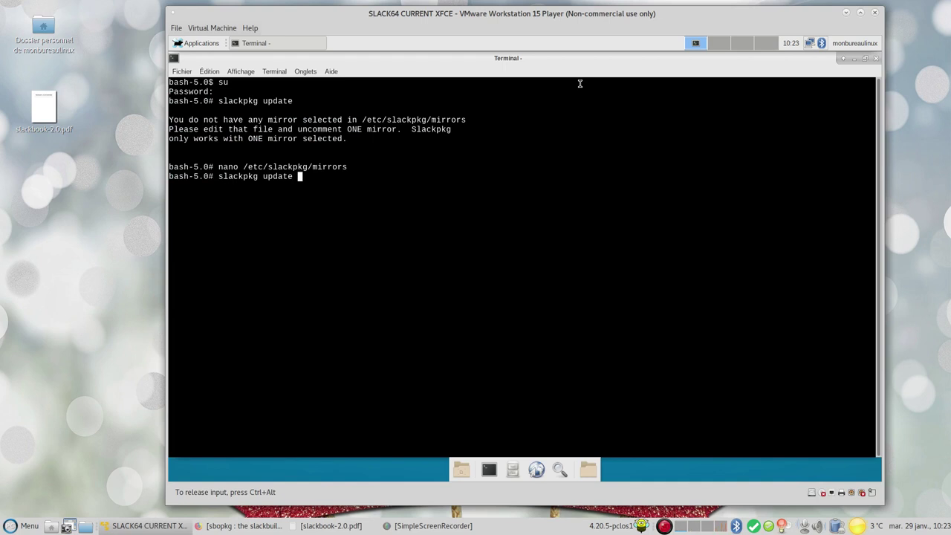
pyautogui.write('gpg')
pyautogui.press('Return')
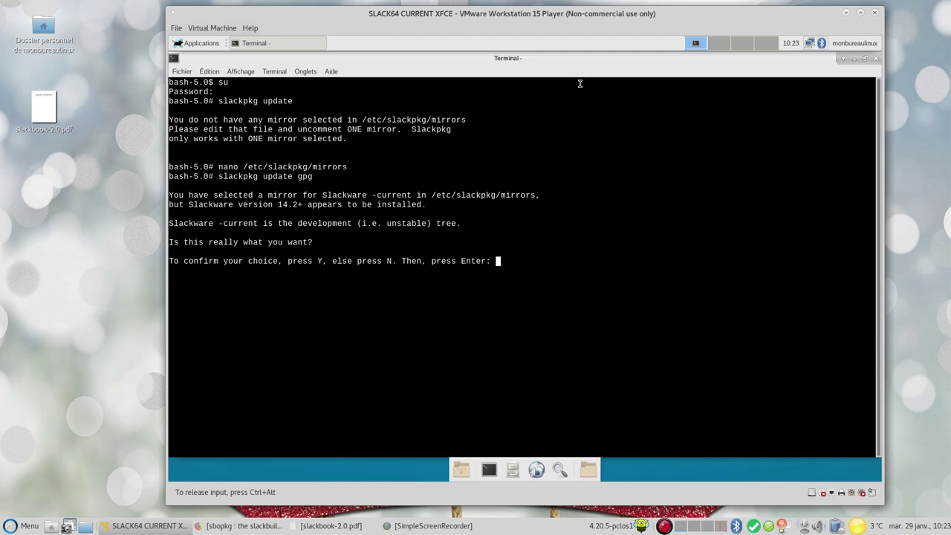
pyautogui.write('Y')
pyautogui.press('Return')
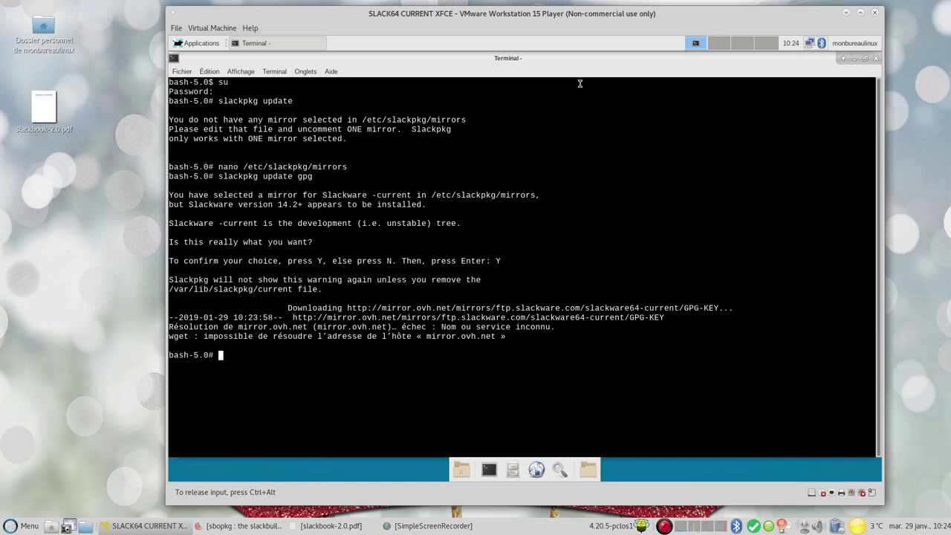
pyautogui.press('Up')
pyautogui.press('Up')
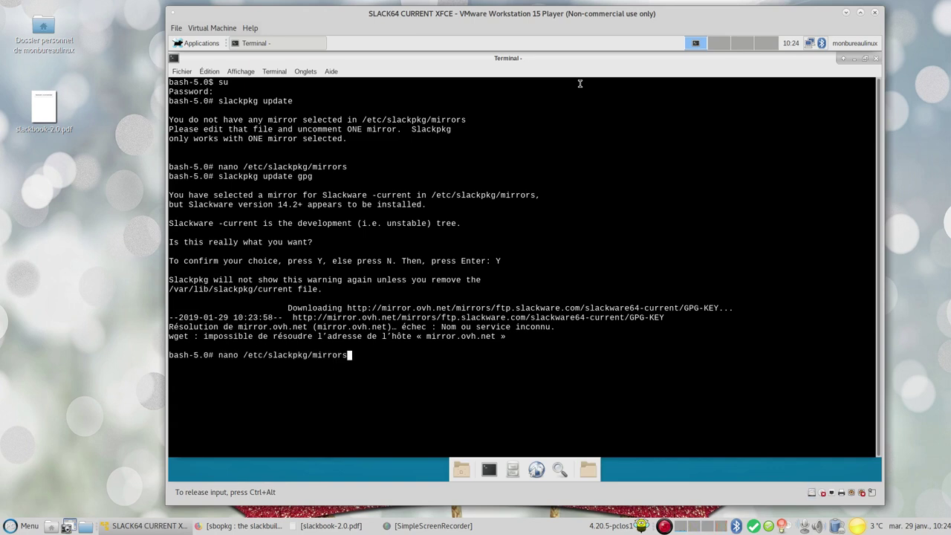
# Reopen the mirrors file and re-comment the mirror.ovh.net line, restoring the accidentally joined line
pyautogui.press('Return')
pyautogui.press('Down')
pyautogui.press('Down')
pyautogui.press('Down')
pyautogui.press('Down')
pyautogui.press('Down')
pyautogui.press('Down')
pyautogui.press('Down')
pyautogui.press('Down')
pyautogui.press('Down')
pyautogui.press('Down')
pyautogui.press('Down')
pyautogui.press('Down')
pyautogui.press('Down')
pyautogui.press('Down')
pyautogui.press('Down')
pyautogui.press('Down')
pyautogui.press('Down')
pyautogui.press('Down')
pyautogui.press('Down')
pyautogui.press('Down')
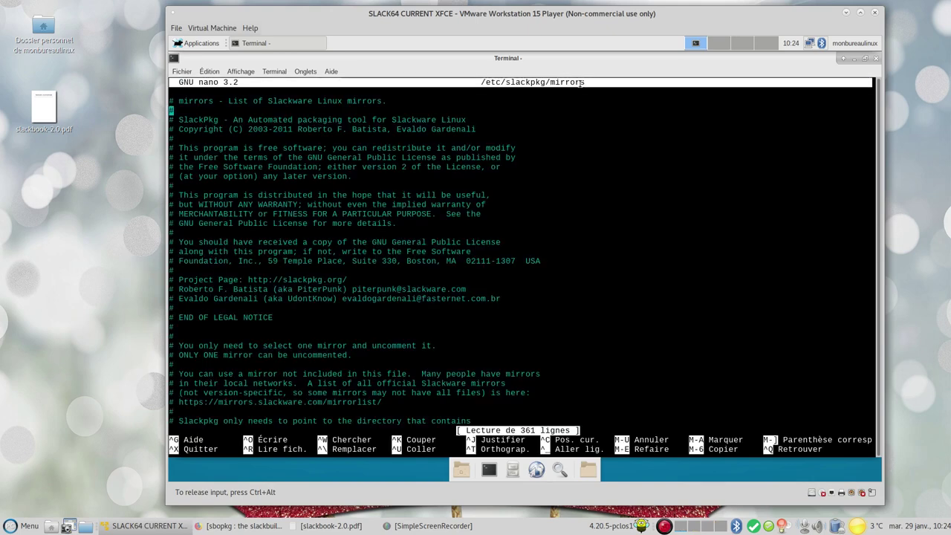
pyautogui.press('Down')
pyautogui.press('Down')
pyautogui.press('Down')
pyautogui.press('Down')
pyautogui.press('Down')
pyautogui.press('Down')
pyautogui.press('Down')
pyautogui.press('Down')
pyautogui.press('Down')
pyautogui.press('Down')
pyautogui.press('Down')
pyautogui.press('Down')
pyautogui.press('Down')
pyautogui.press('Down')
pyautogui.press('Down')
pyautogui.press('Down')
pyautogui.press('Down')
pyautogui.press('Down')
pyautogui.press('Down')
pyautogui.press('Down')
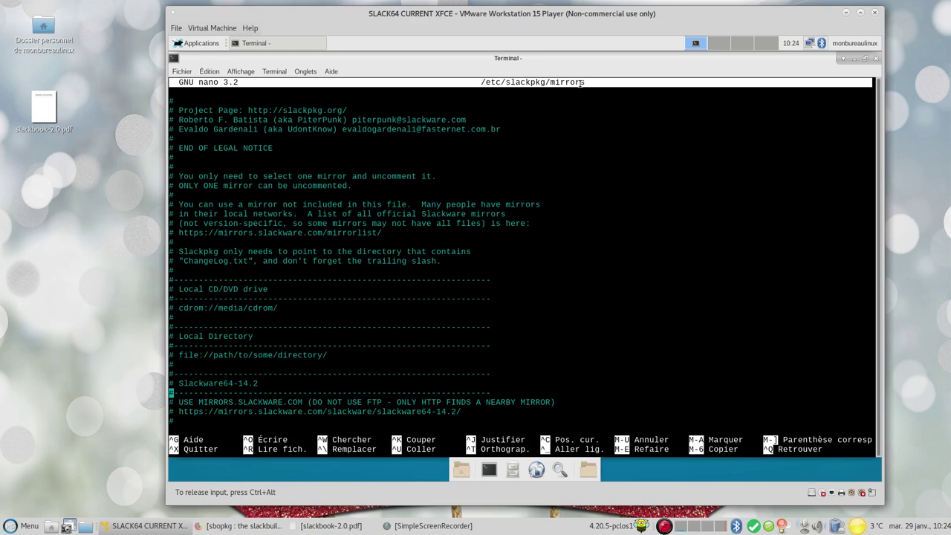
pyautogui.press('pagedown')
pyautogui.press('pagedown')
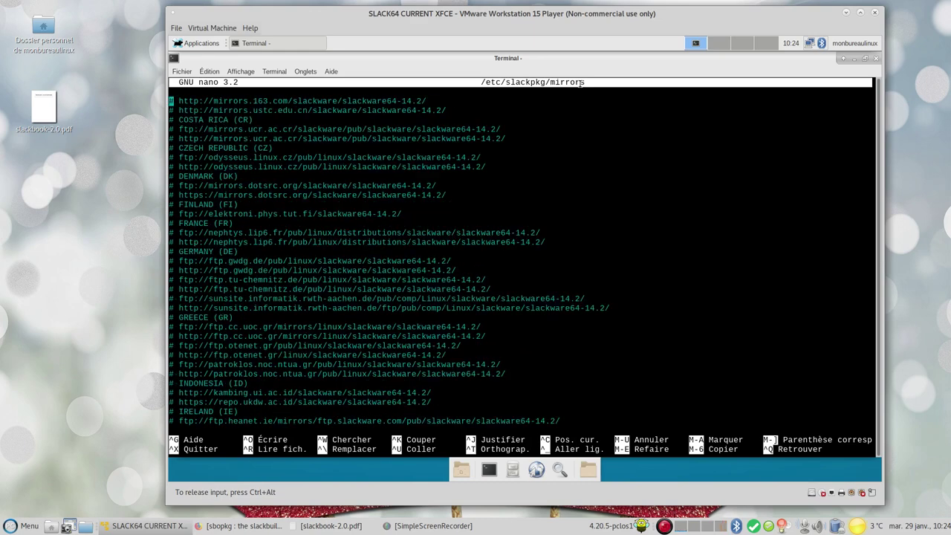
pyautogui.press('pagedown')
pyautogui.press('pagedown')
pyautogui.press('pagedown')
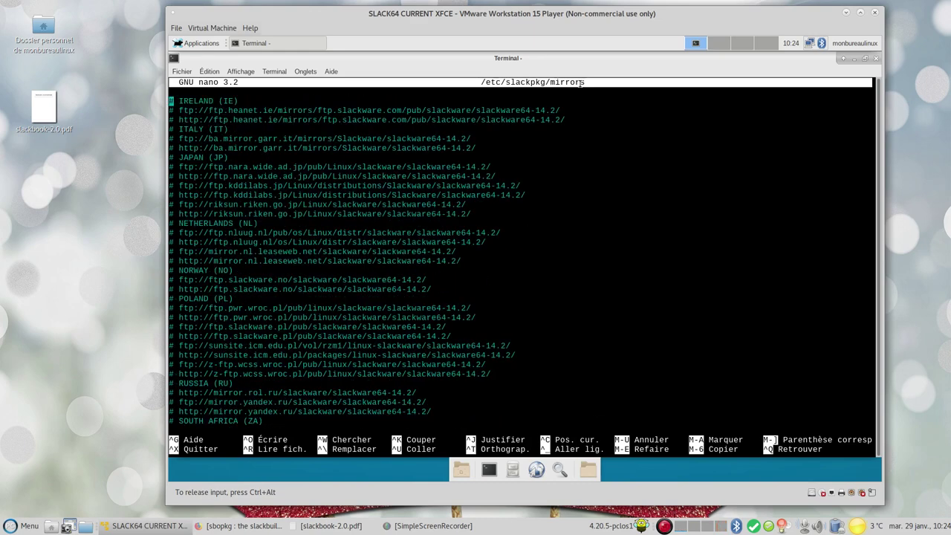
pyautogui.press('pagedown')
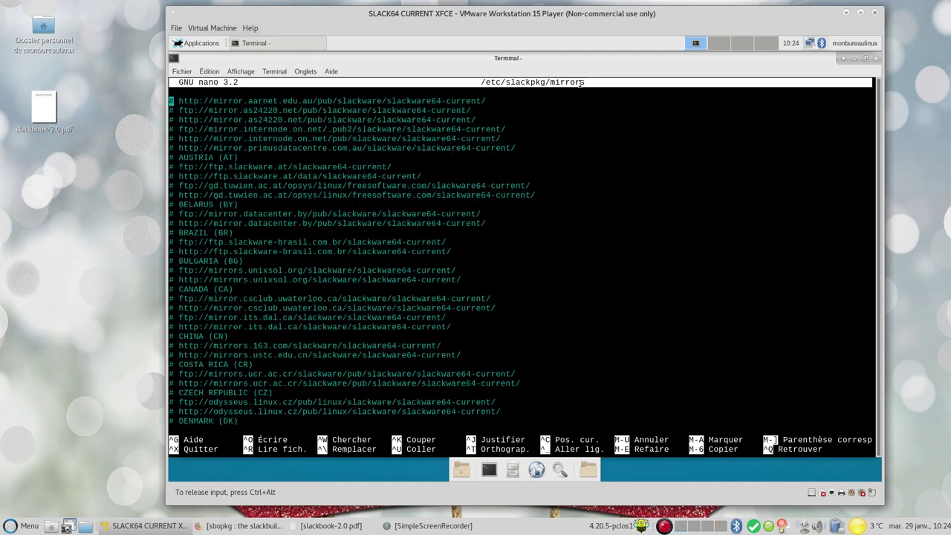
pyautogui.press('Down')
pyautogui.press('Down')
pyautogui.press('Down')
pyautogui.press('Down')
pyautogui.press('Down')
pyautogui.press('Down')
pyautogui.press('Down')
pyautogui.press('Down')
pyautogui.press('Down')
pyautogui.press('Down')
pyautogui.press('Down')
pyautogui.press('Down')
pyautogui.press('Down')
pyautogui.press('Down')
pyautogui.press('Down')
pyautogui.press('Down')
pyautogui.press('Down')
pyautogui.press('Down')
pyautogui.press('Down')
pyautogui.press('Down')
pyautogui.press('Down')
pyautogui.press('Down')
pyautogui.press('Down')
pyautogui.press('Down')
pyautogui.press('Down')
pyautogui.press('Down')
pyautogui.press('Down')
pyautogui.press('Down')
pyautogui.press('Down')
pyautogui.press('Down')
pyautogui.press('Down')
pyautogui.press('Down')
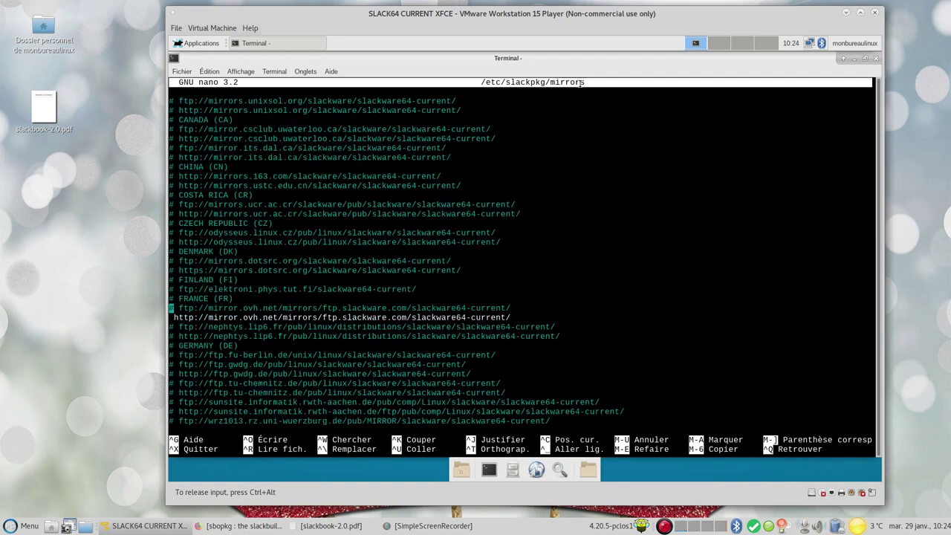
pyautogui.press('Delete')
pyautogui.hotkey('alt', '4')
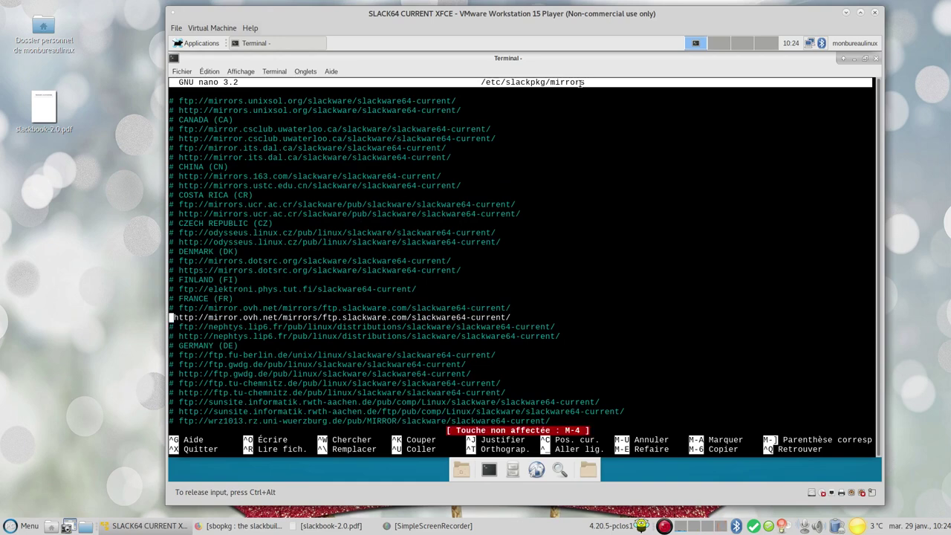
pyautogui.press('BackSpace')
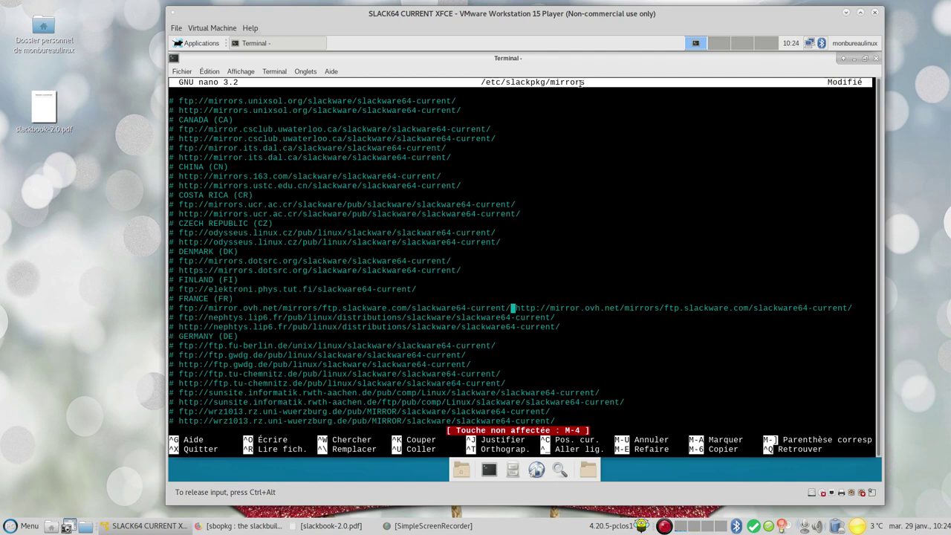
pyautogui.press('Return')
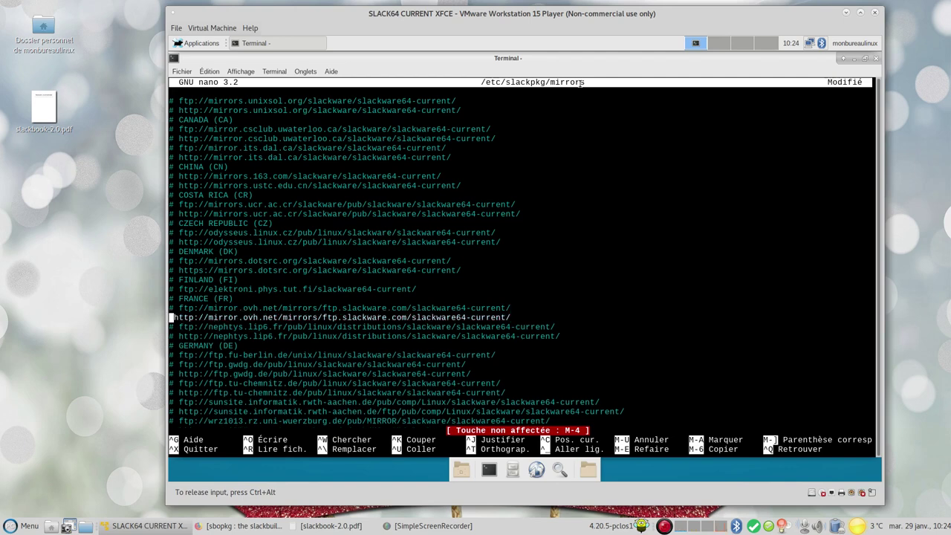
pyautogui.write('4')
pyautogui.press('BackSpace')
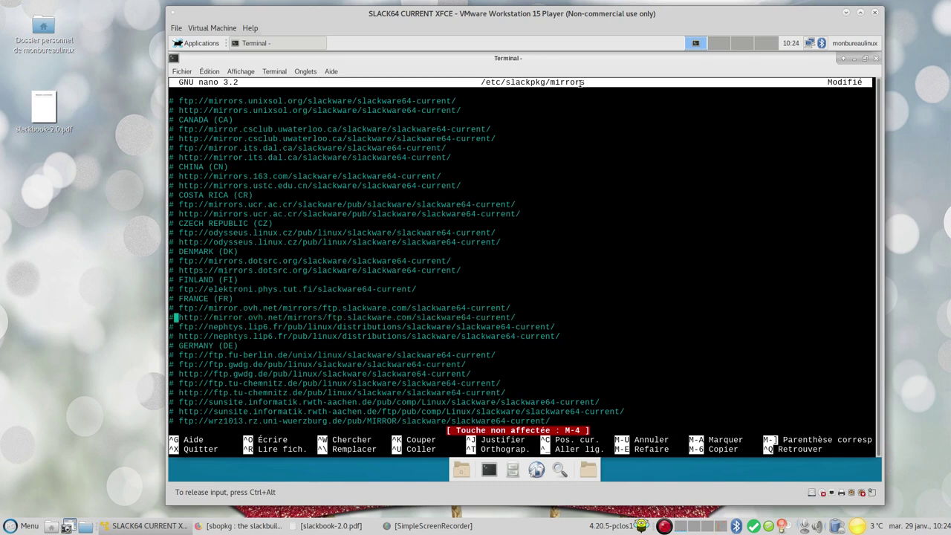
# Uncomment the nephtys.lip6.fr http mirror line, then save /etc/slackpkg/mirrors and exit nano
pyautogui.press('Down')
pyautogui.press('Left')
pyautogui.press('Down')
pyautogui.press('Delete')
pyautogui.press('Delete')
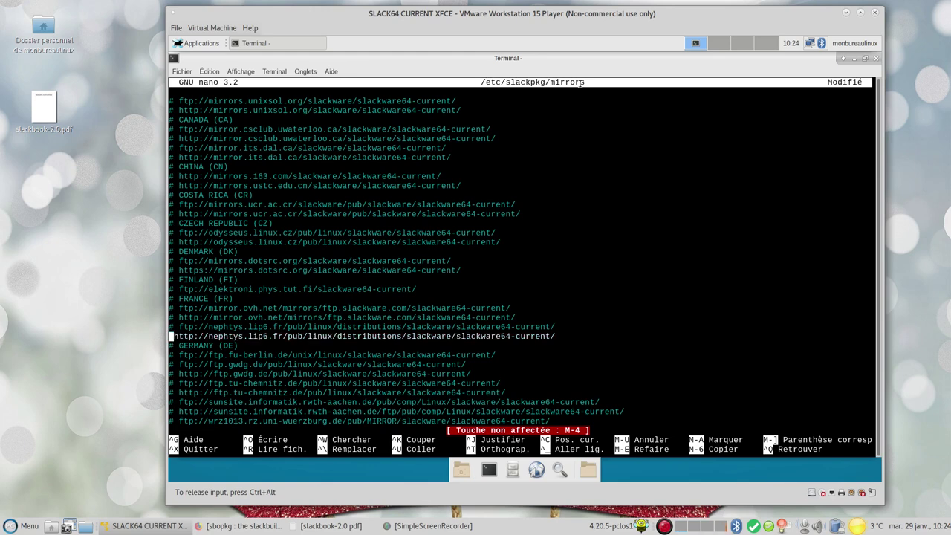
pyautogui.hotkey('ctrl', 'o')
pyautogui.press('Return')
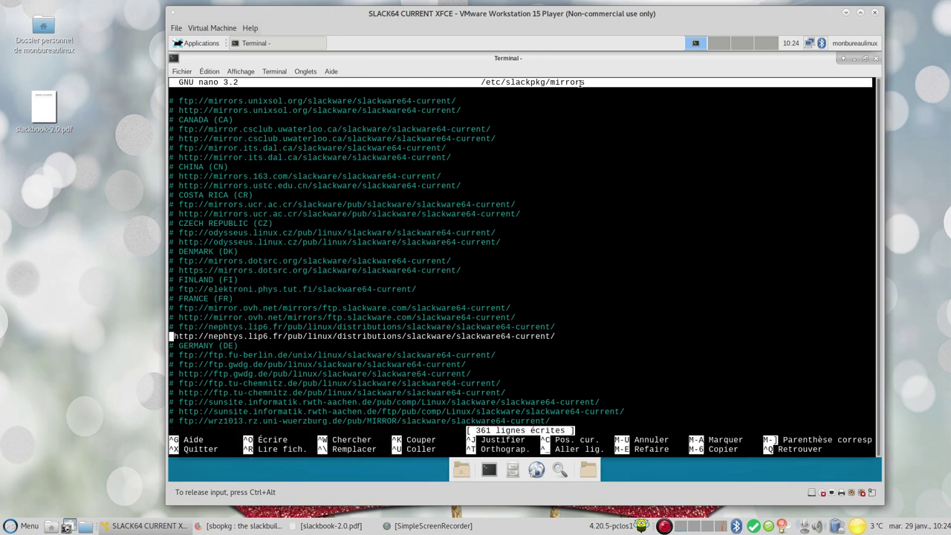
pyautogui.hotkey('ctrl', 'x')
pyautogui.press('Up')
pyautogui.press('Up')
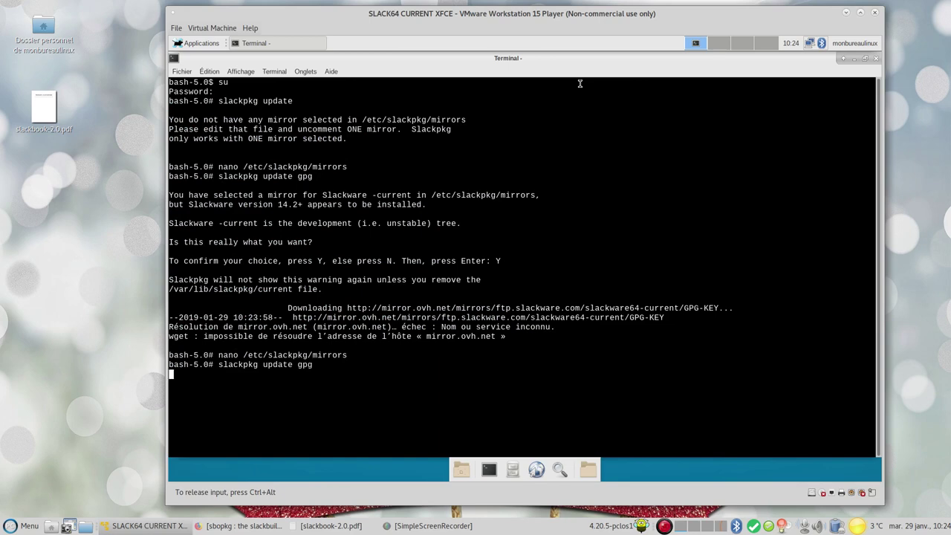
# Import the GPG key with 'slackpkg update gpg', then refresh package lists with 'slackpkg update'
pyautogui.press('Return')
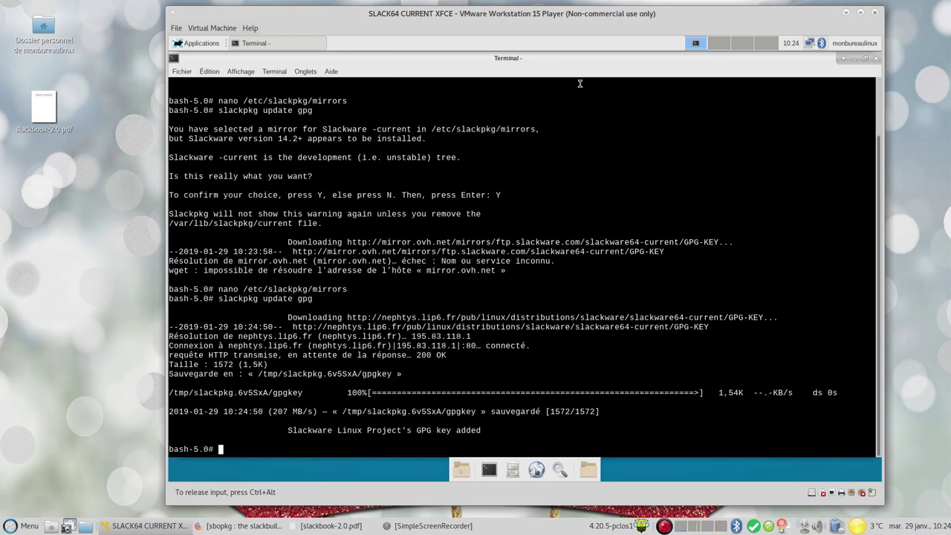
pyautogui.press('Up')
pyautogui.press('Up')
pyautogui.press('Down')
pyautogui.press('Up')
pyautogui.press('Up')
pyautogui.press('Return')
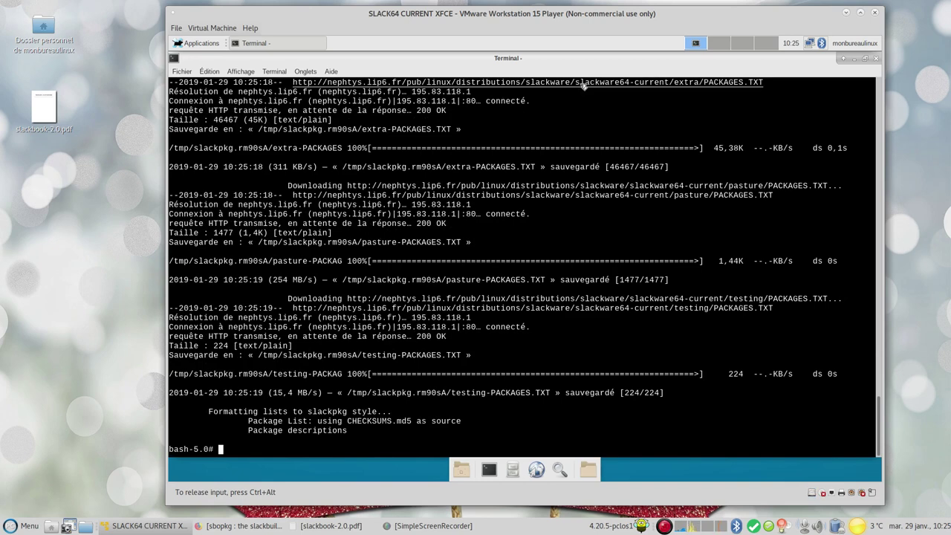
# Edit the recalled slackpkg command into 'slackpkg install-new'
pyautogui.press('Up')
pyautogui.press('BackSpace')
pyautogui.press('BackSpace')
pyautogui.press('BackSpace')
pyautogui.press('BackSpace')
pyautogui.press('BackSpace')
pyautogui.press('BackSpace')
pyautogui.write('inst')
pyautogui.write('q')
pyautogui.press('BackSpace')
pyautogui.write('all-new')
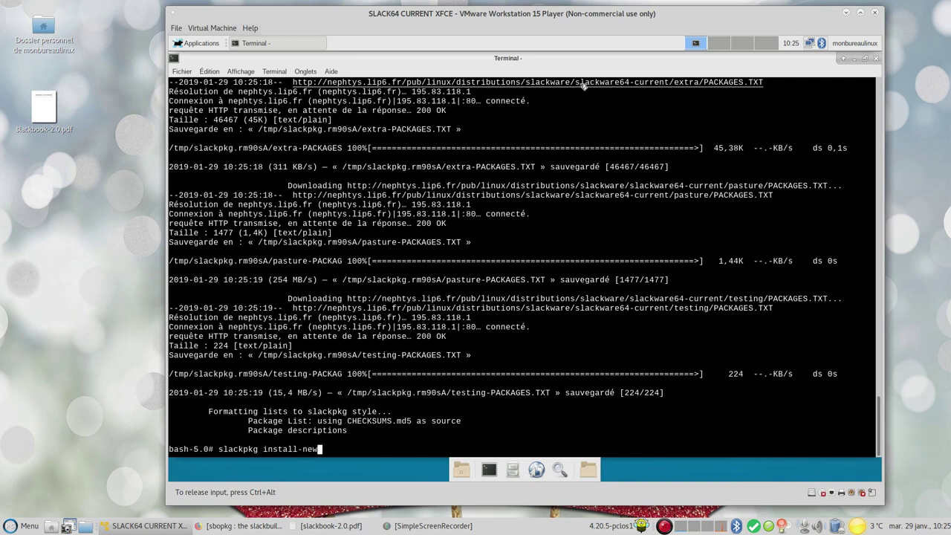
# Run 'slackpkg install-new' and then 'slackpkg upgrade-all', both finding nothing to do
pyautogui.press('Return')
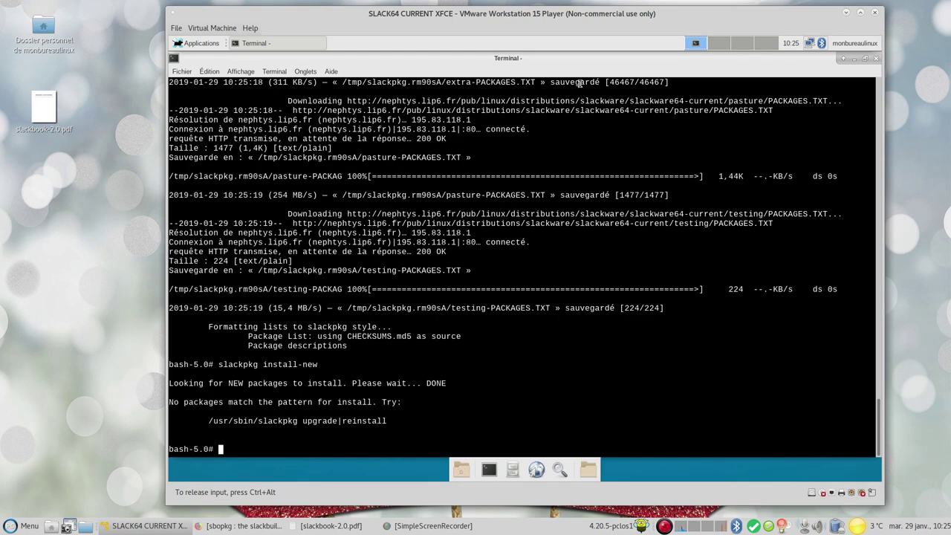
pyautogui.press('Up')
pyautogui.press('BackSpace')
pyautogui.press('BackSpace')
pyautogui.press('BackSpace')
pyautogui.press('BackSpace')
pyautogui.press('BackSpace')
pyautogui.press('BackSpace')
pyautogui.press('BackSpace')
pyautogui.press('BackSpace')
pyautogui.press('BackSpace')
pyautogui.press('BackSpace')
pyautogui.press('BackSpace')
pyautogui.write('upgrade-all')
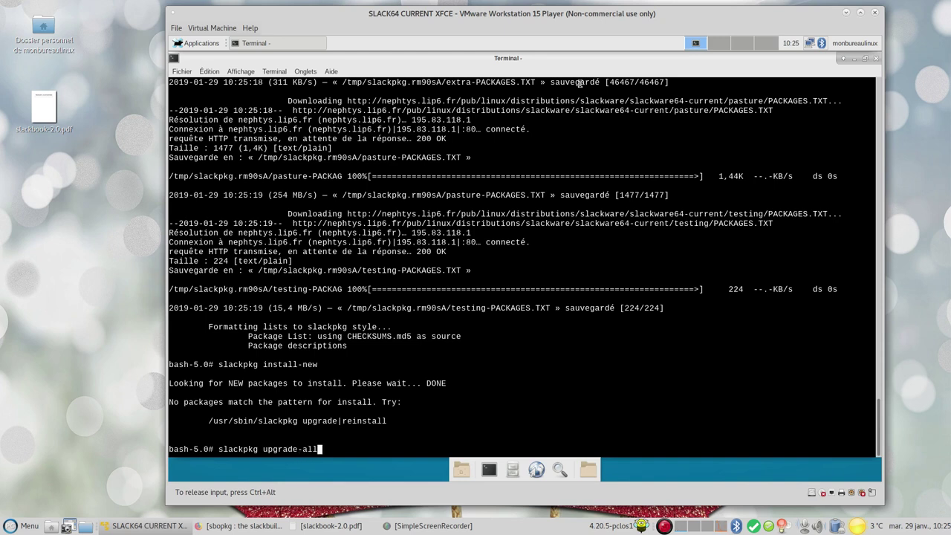
pyautogui.press('Return')
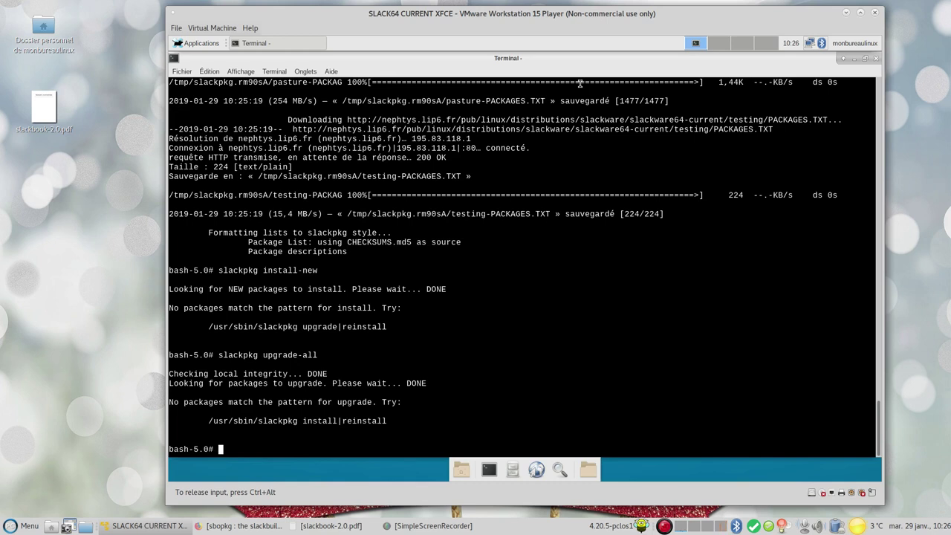
# Type '/sbin/lilo' at the prompt and erase it without running it
pyautogui.write('/sbin/lilp')
pyautogui.press('BackSpace')
pyautogui.write('o')
pyautogui.press('BackSpace')
pyautogui.press('BackSpace')
pyautogui.press('BackSpace')
pyautogui.press('BackSpace')
pyautogui.press('BackSpace')
pyautogui.press('BackSpace')
pyautogui.press('BackSpace')
pyautogui.press('BackSpace')
pyautogui.press('BackSpace')
pyautogui.press('BackSpace')
# Close the terminal, then browse the About Xfce Slackware and Copyright tabs and close it
pyautogui.click(877, 60)
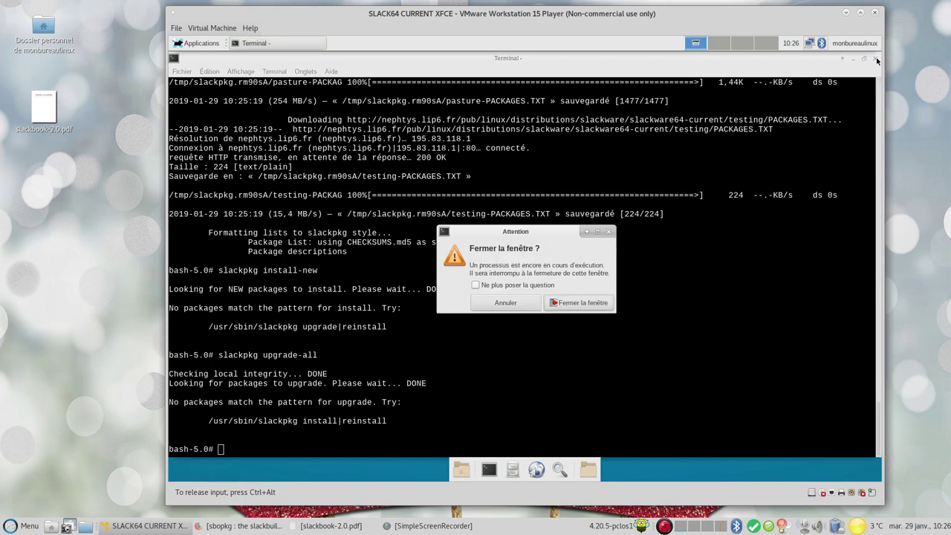
pyautogui.click(580, 303)
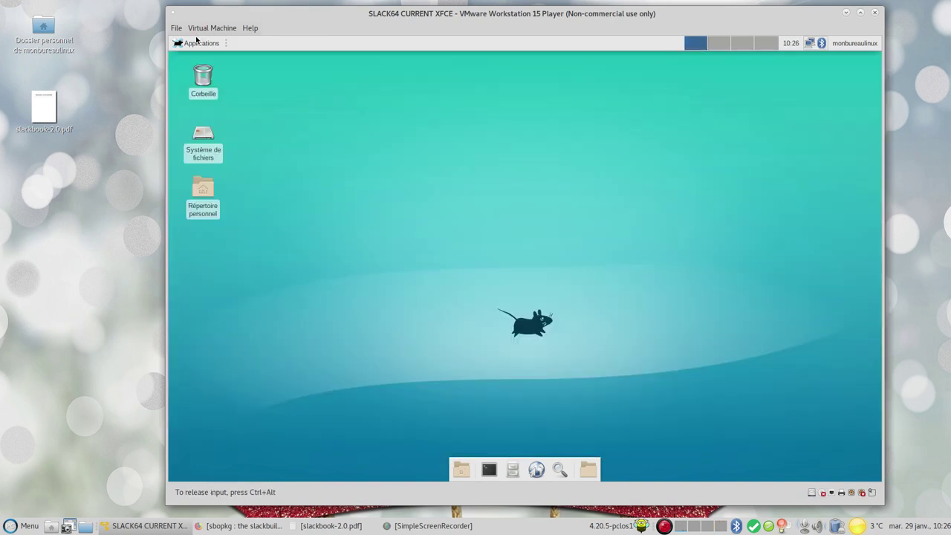
pyautogui.click(195, 43)
pyautogui.moveTo(223, 121)
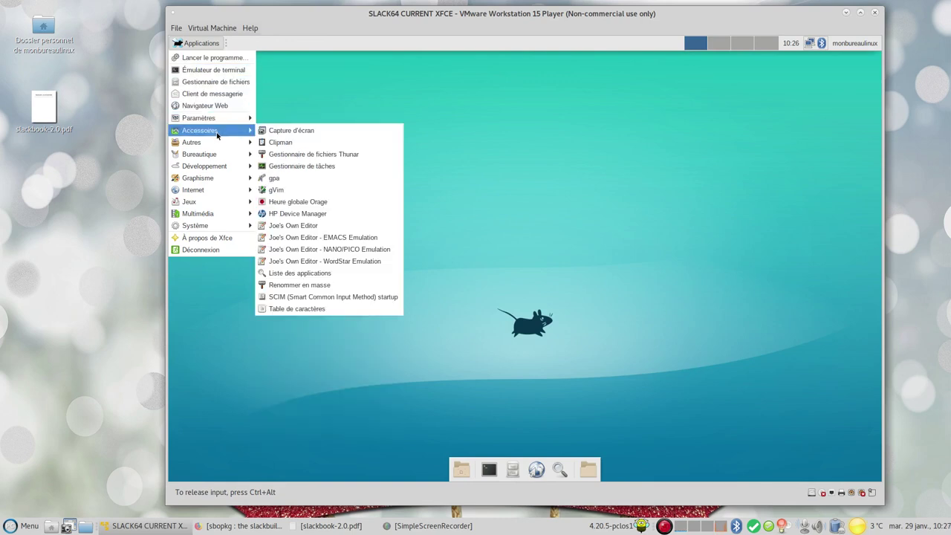
pyautogui.click(192, 237)
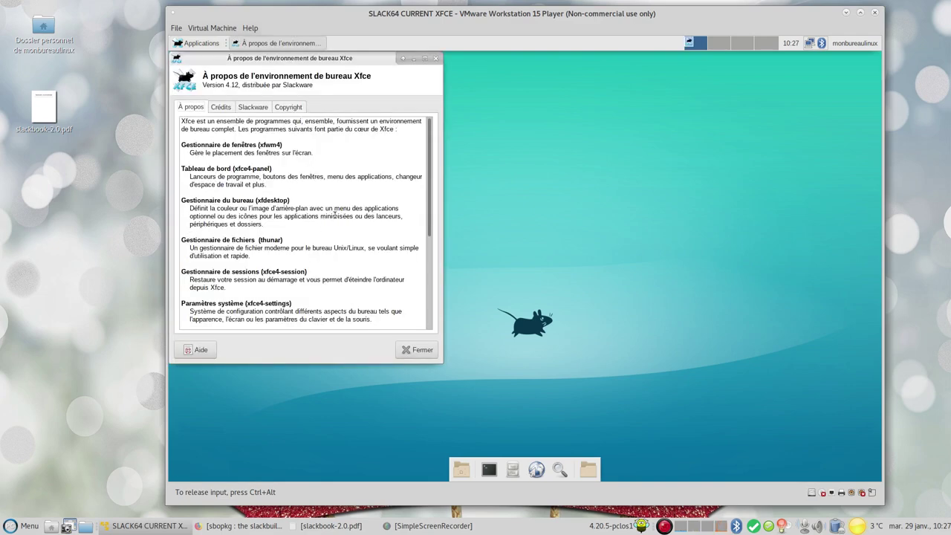
pyautogui.click(254, 109)
pyautogui.click(288, 107)
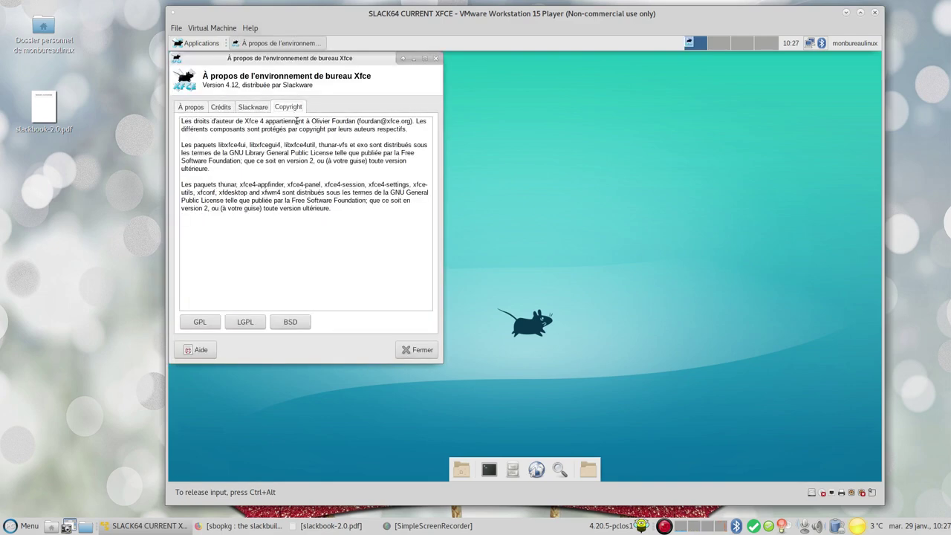
pyautogui.click(417, 349)
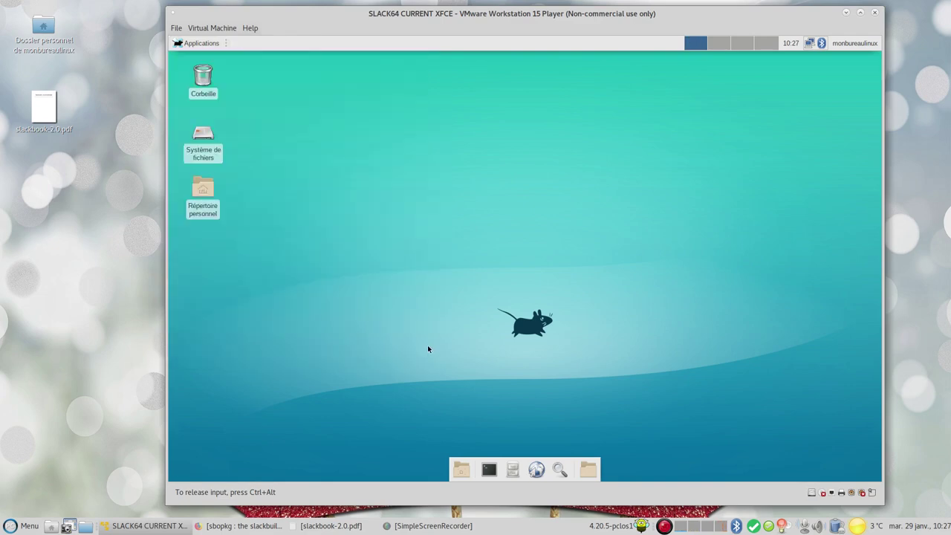
# Launch Htop from Applications > Système and close its window
pyautogui.click(195, 43)
pyautogui.moveTo(214, 205)
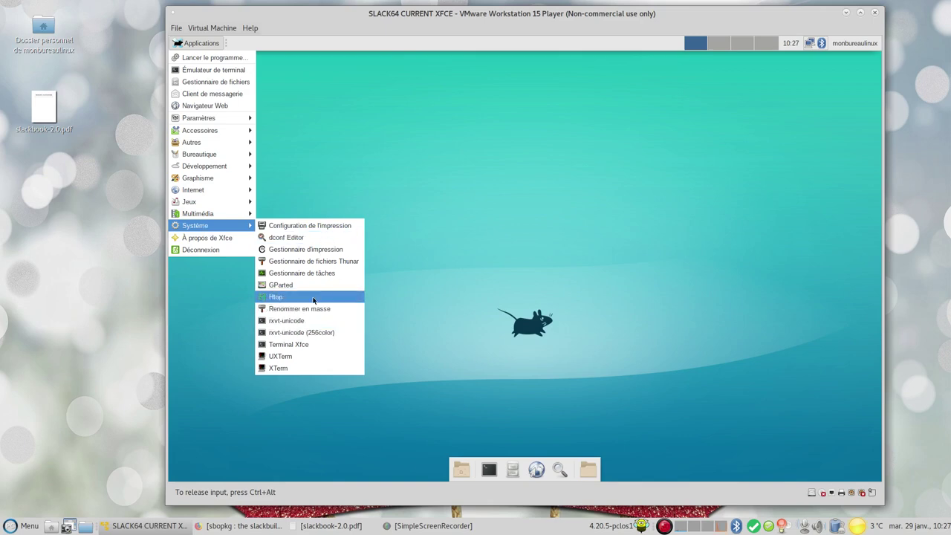
pyautogui.click(313, 299)
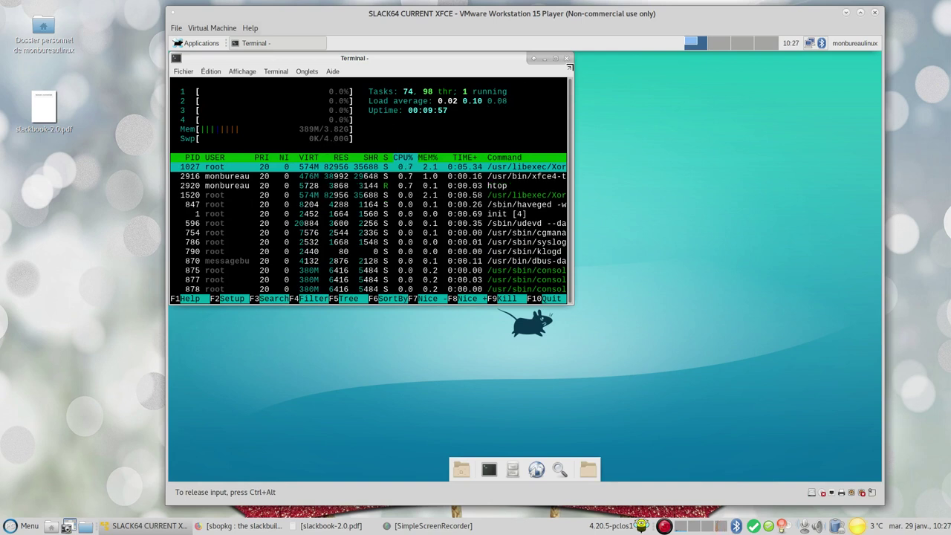
pyautogui.click(566, 58)
# Launch Firefox from the Applications > Internet submenu
pyautogui.click(204, 43)
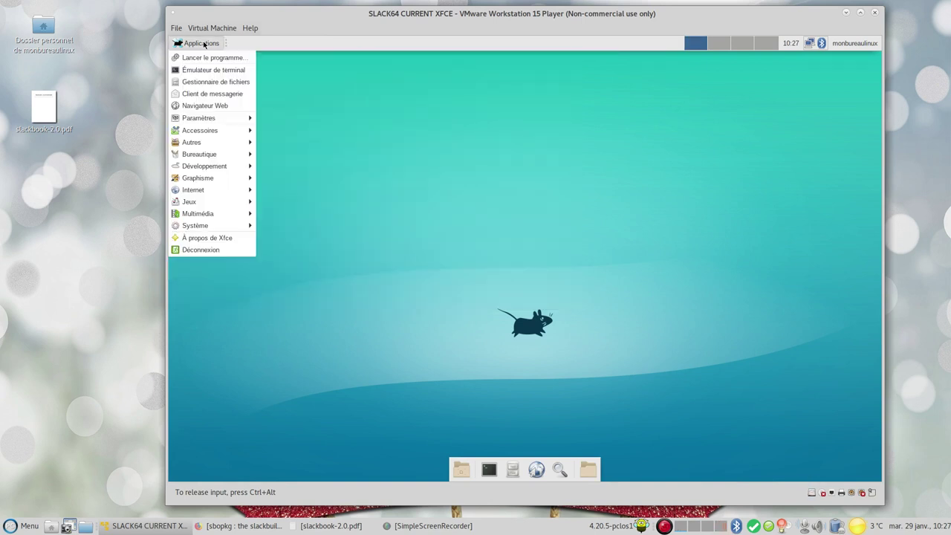
pyautogui.moveTo(217, 225)
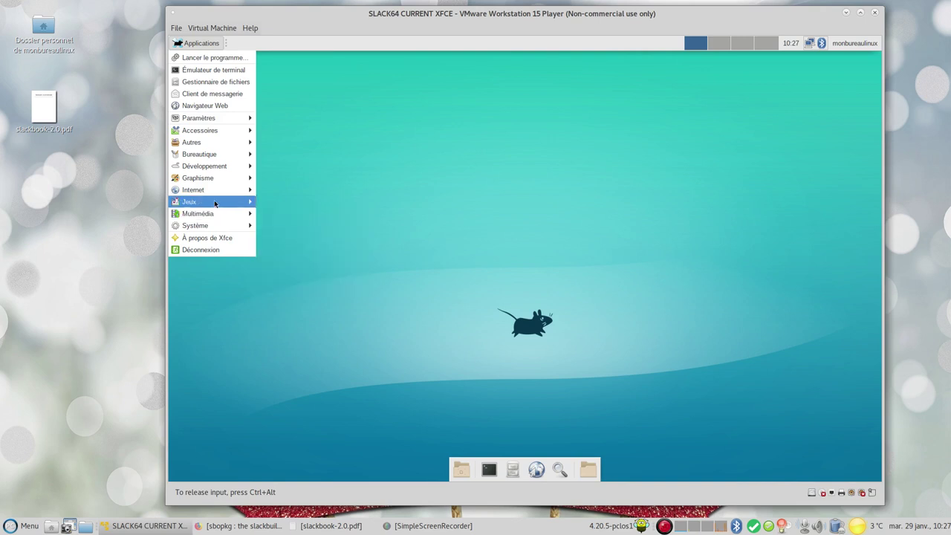
pyautogui.moveTo(217, 193)
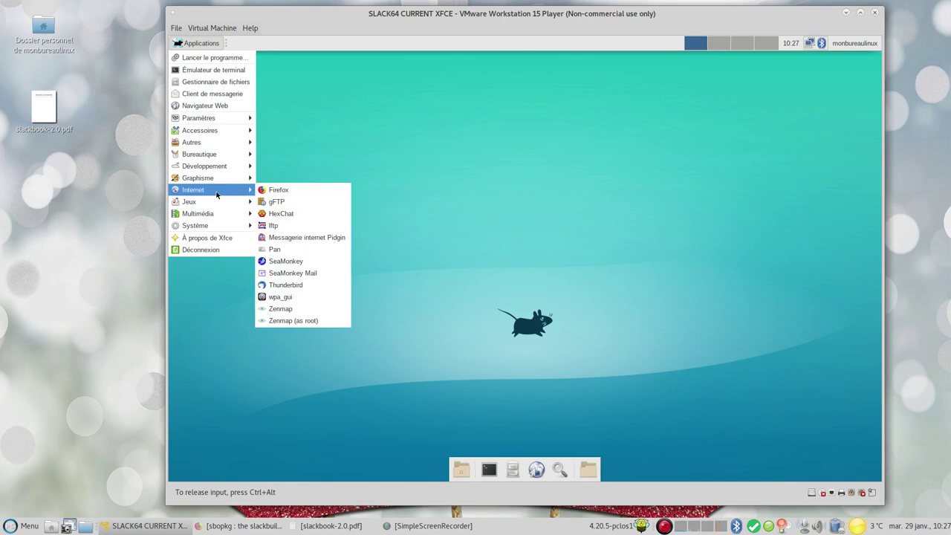
pyautogui.click(294, 191)
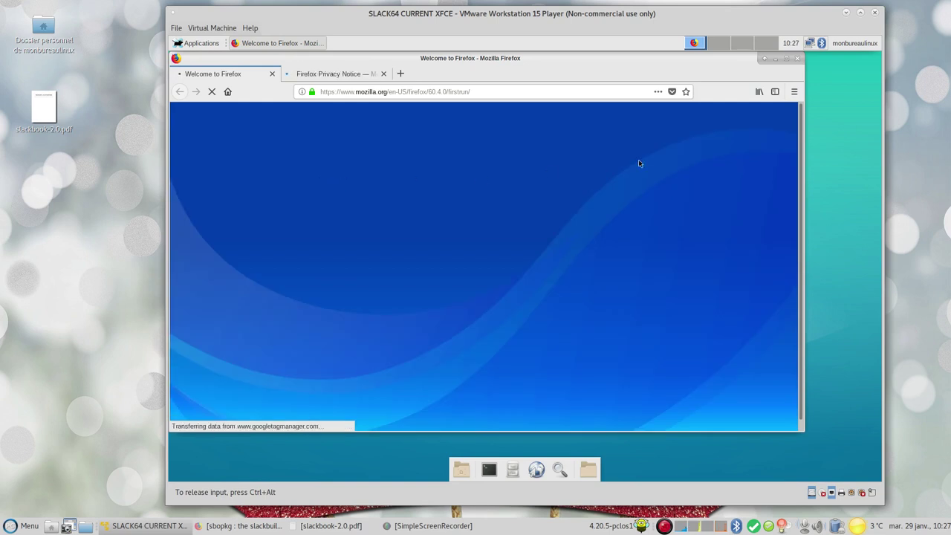
# Check Firefox's version (60.4.0esr, up to date), then close Firefox and both tabs
pyautogui.click(794, 92)
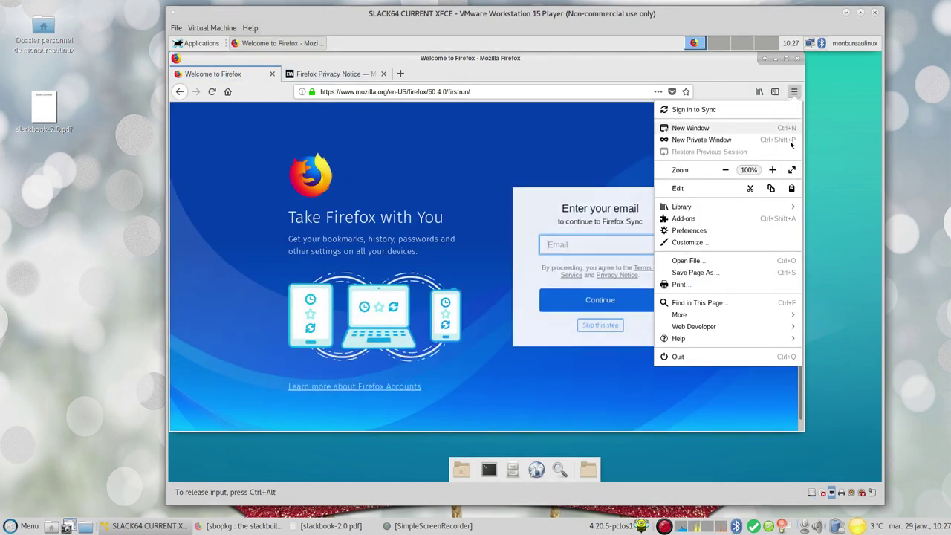
pyautogui.click(732, 338)
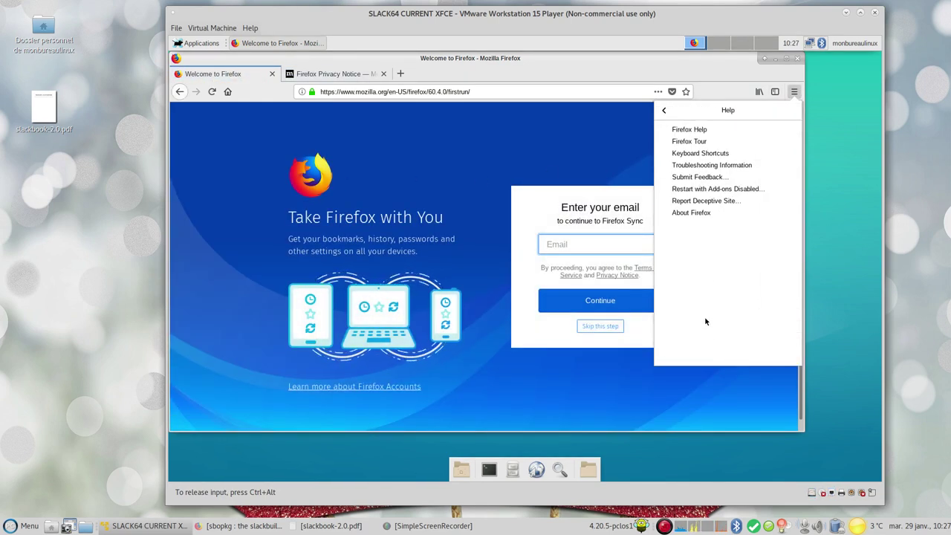
pyautogui.click(698, 213)
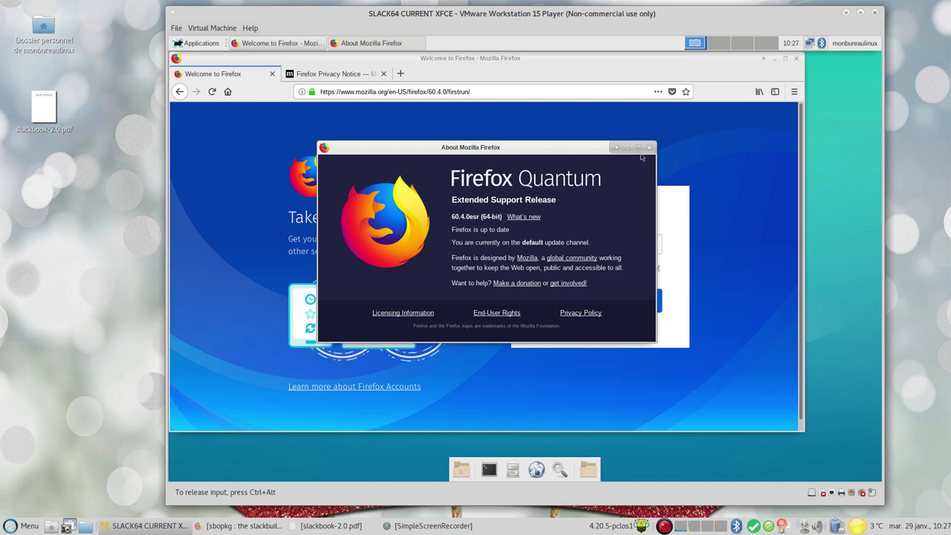
pyautogui.click(649, 148)
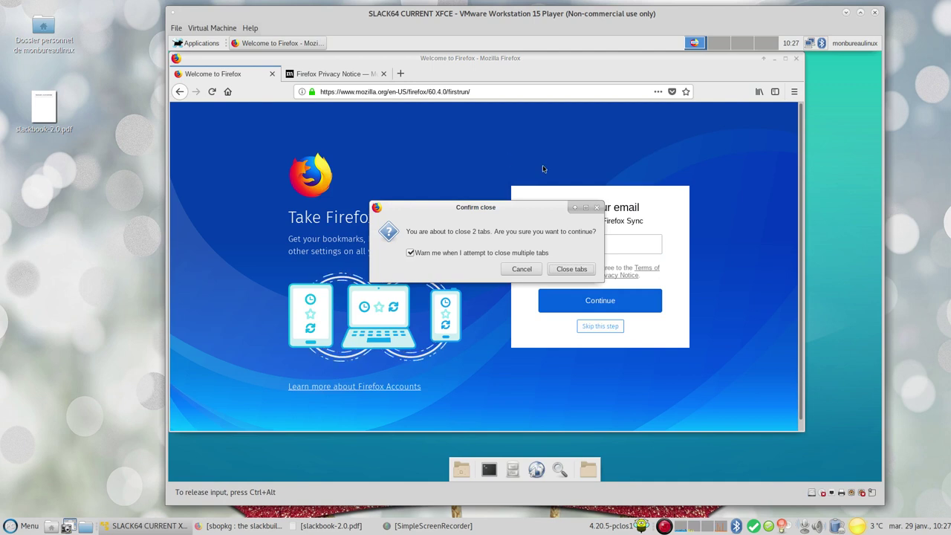
pyautogui.click(570, 269)
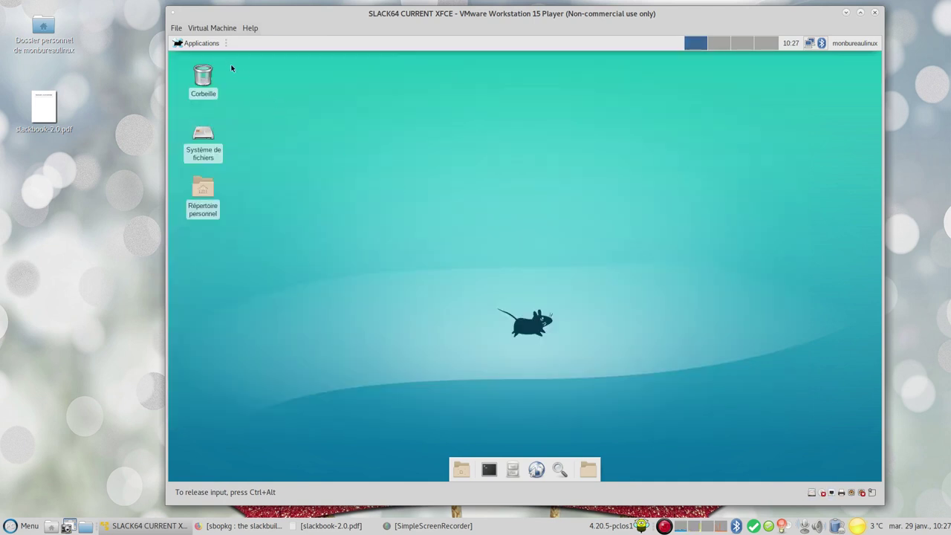
pyautogui.click(192, 42)
pyautogui.moveTo(212, 192)
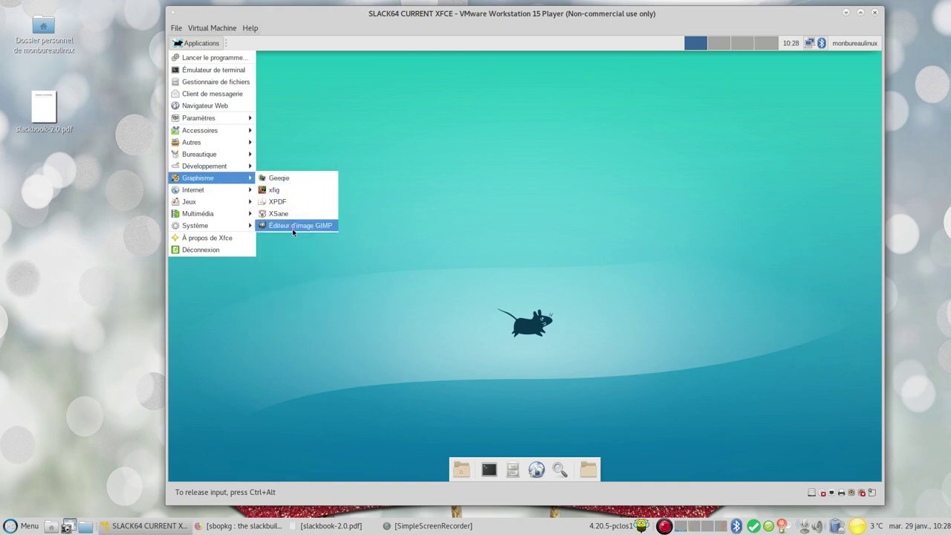
pyautogui.click(293, 229)
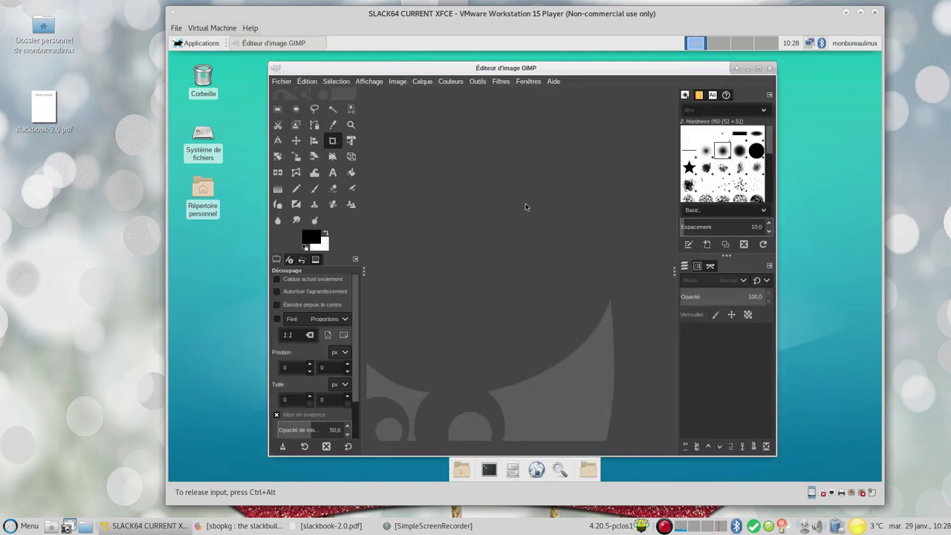
pyautogui.click(550, 81)
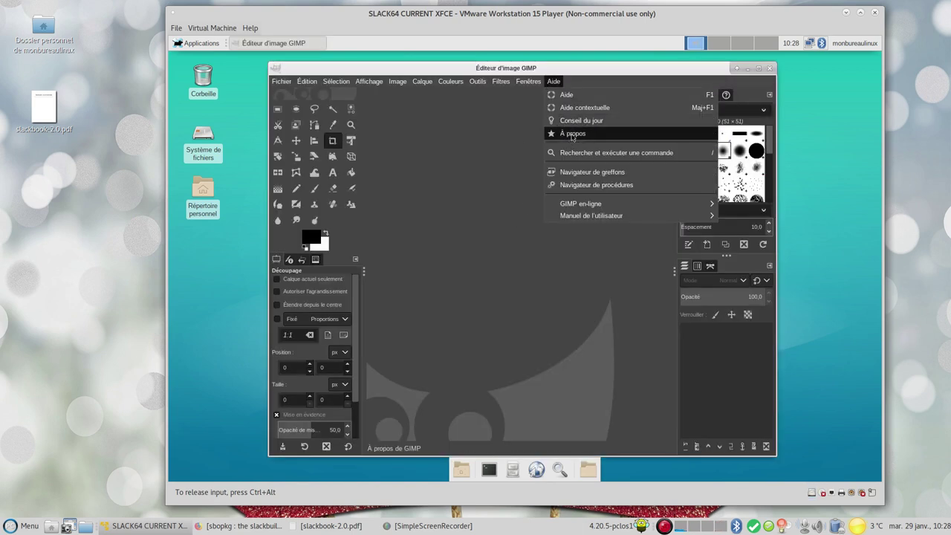
pyautogui.click(573, 132)
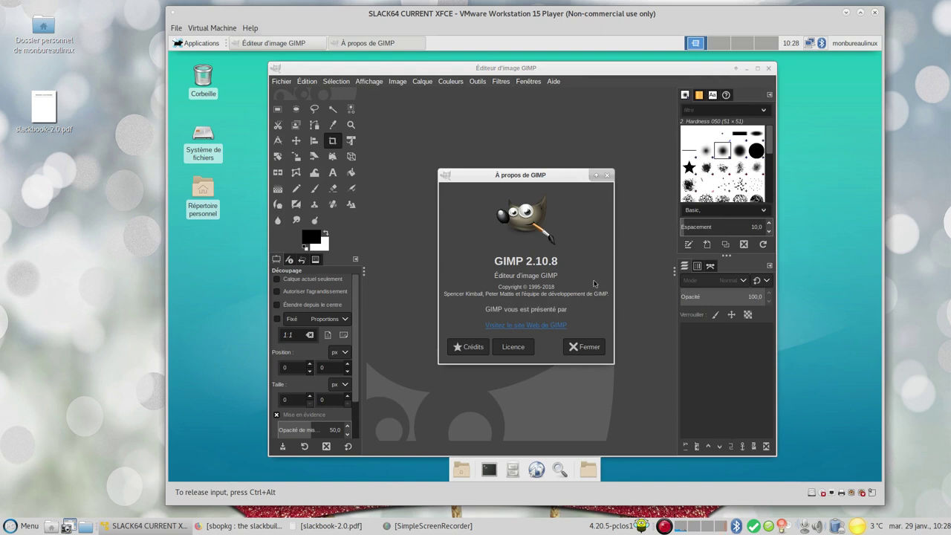
pyautogui.click(590, 348)
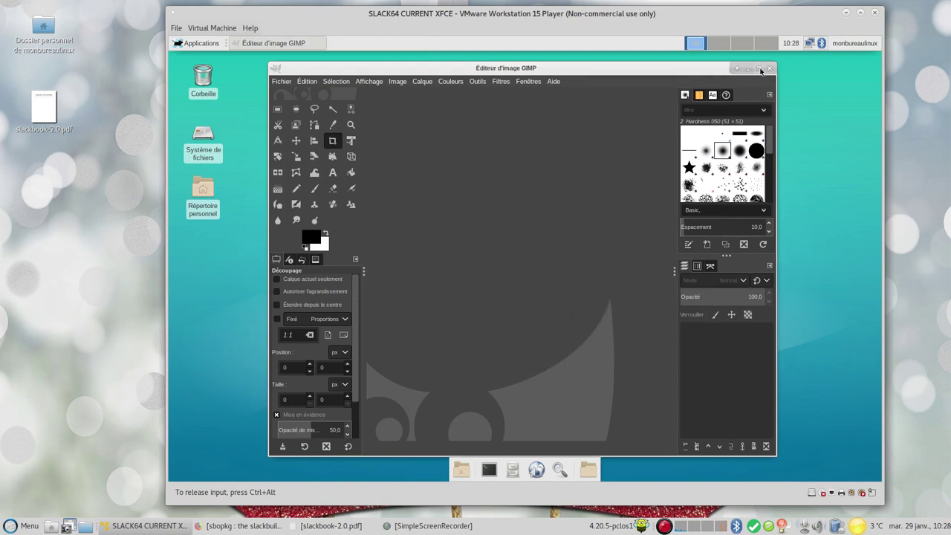
pyautogui.click(769, 68)
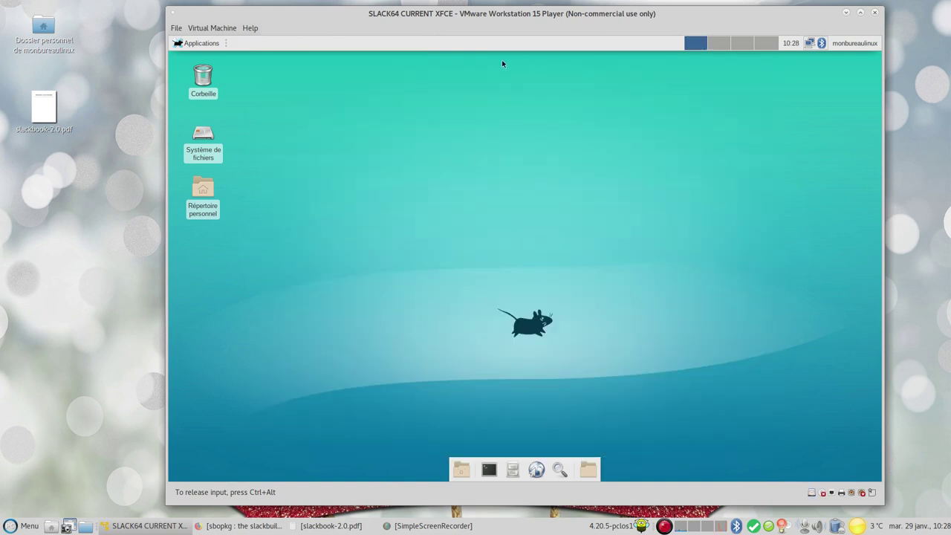
pyautogui.click(201, 45)
pyautogui.moveTo(228, 165)
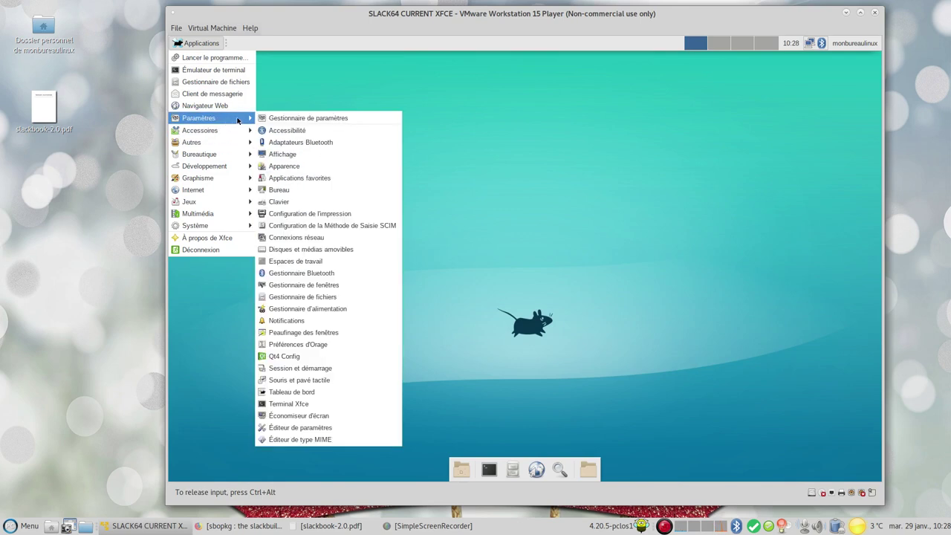
pyautogui.click(296, 122)
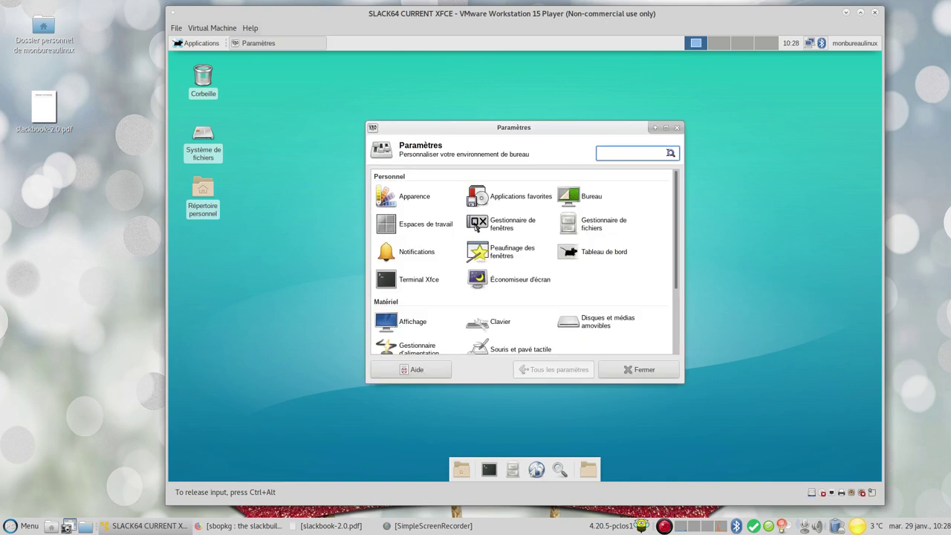
pyautogui.click(666, 128)
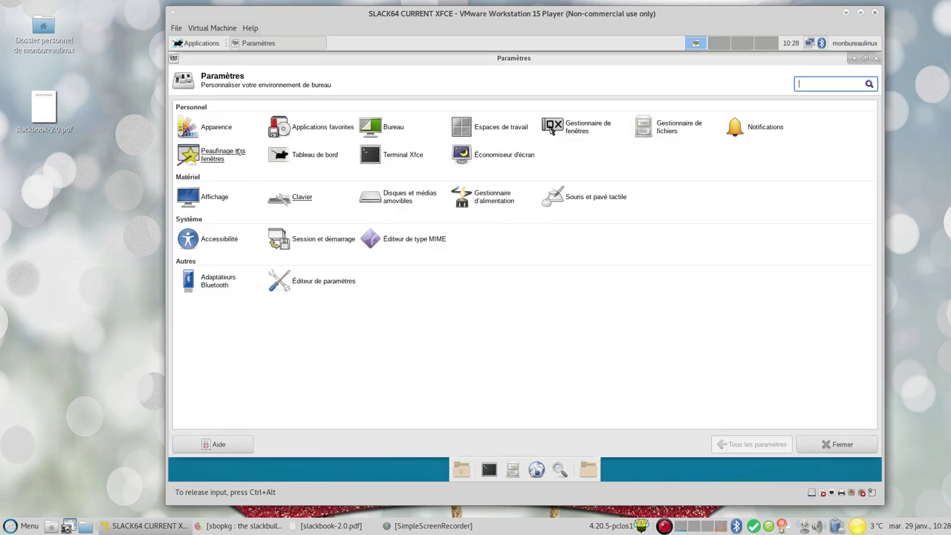
pyautogui.click(212, 127)
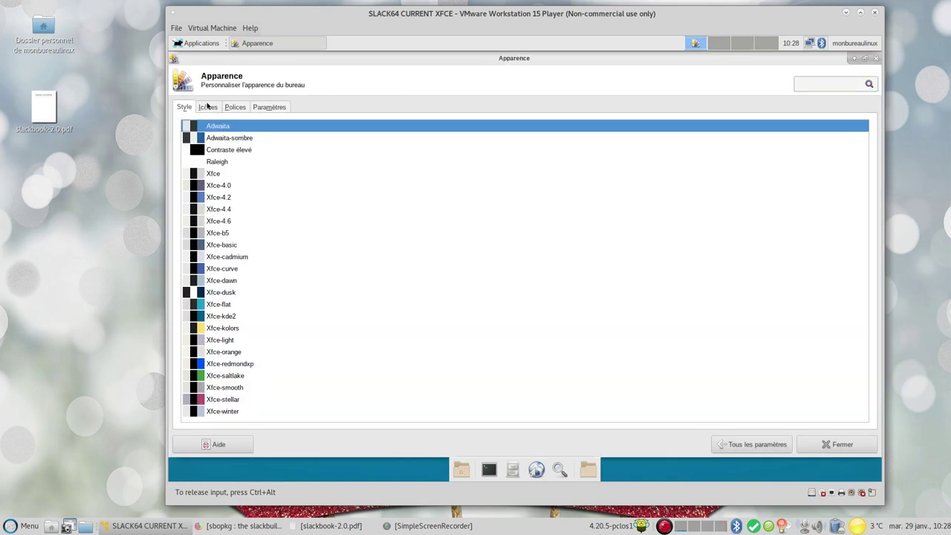
pyautogui.click(209, 107)
pyautogui.click(235, 107)
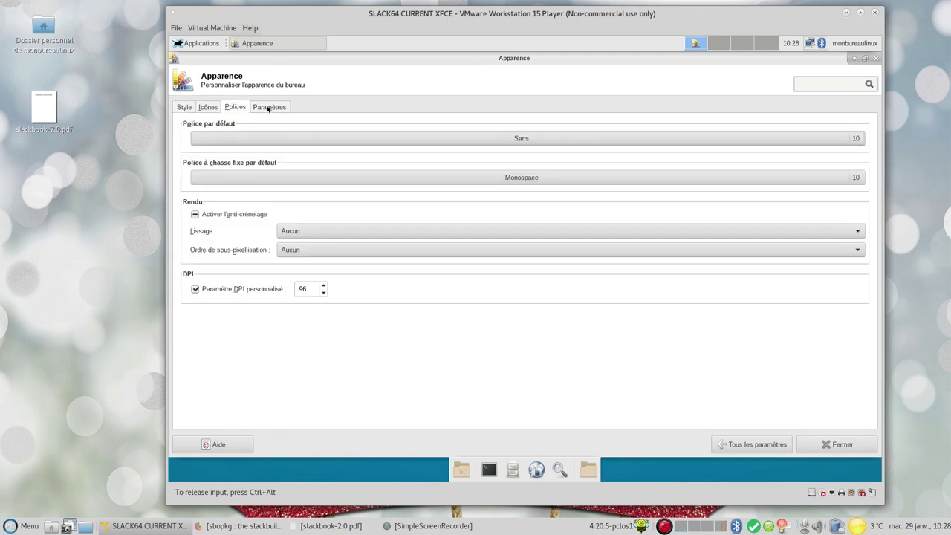
pyautogui.click(267, 107)
pyautogui.click(729, 445)
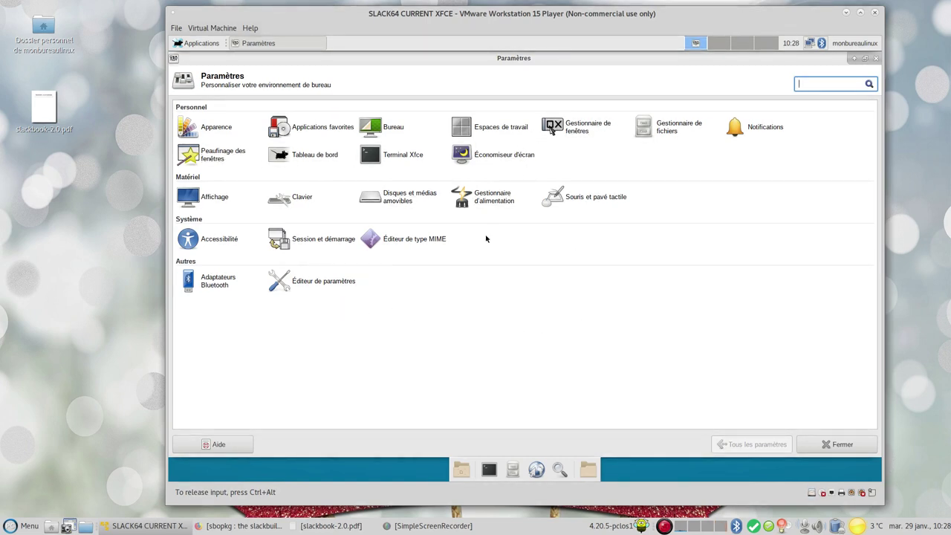
pyautogui.click(839, 444)
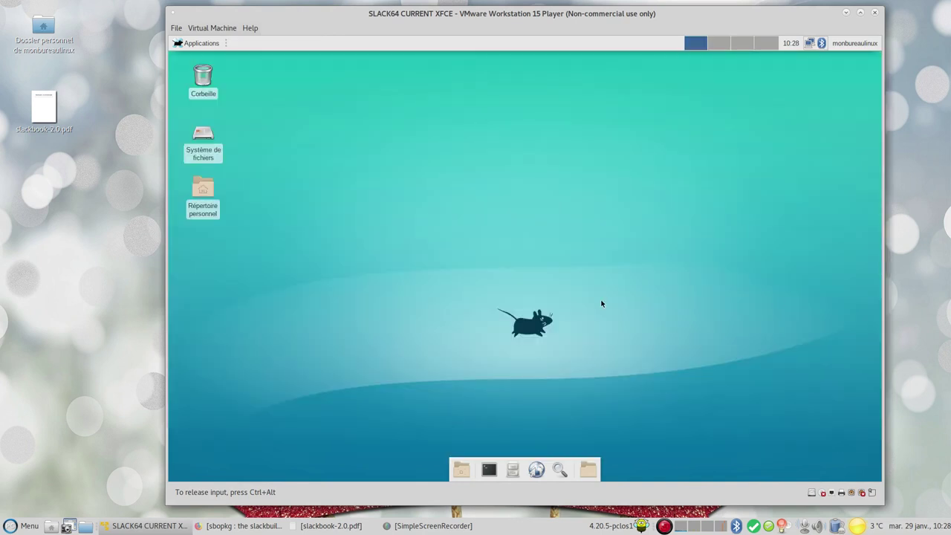
pyautogui.click(490, 471)
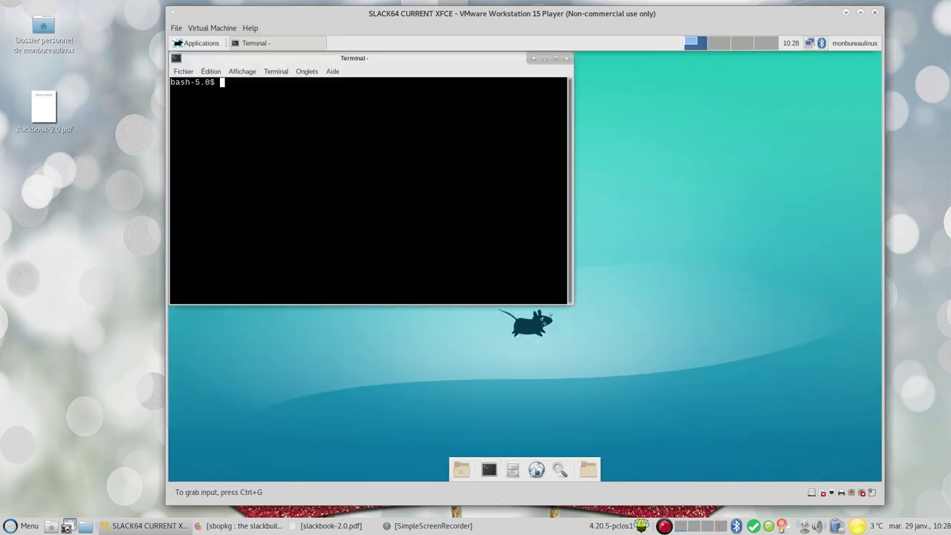
pyautogui.write('un')
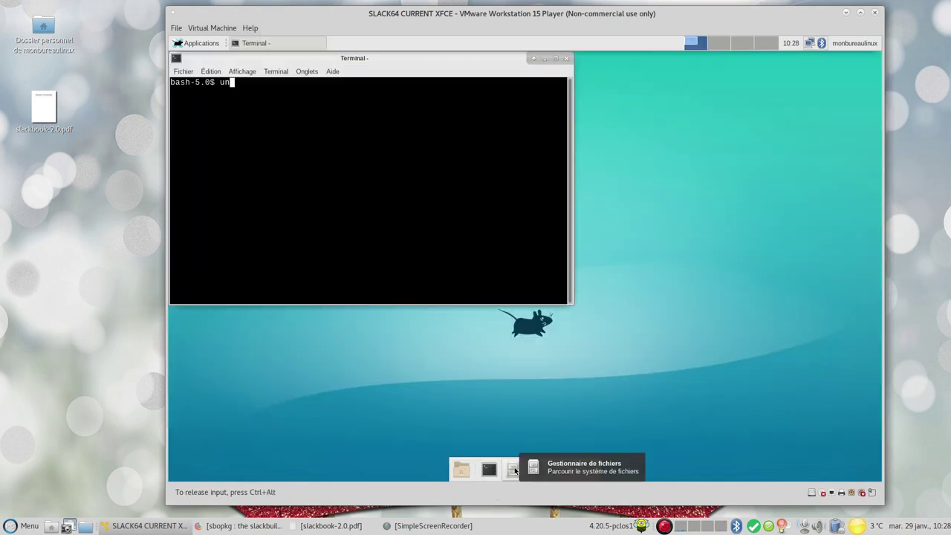
pyautogui.write('ame -a')
pyautogui.press('Return')
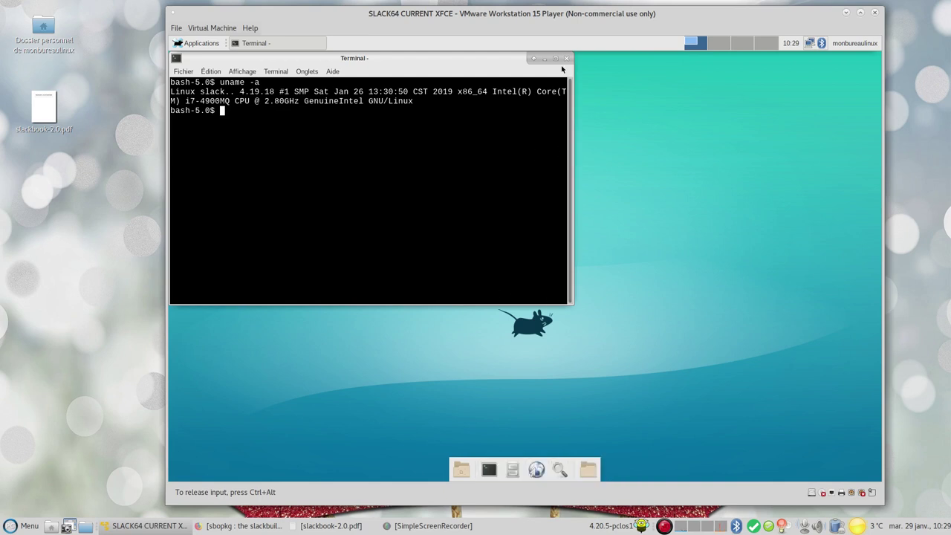
pyautogui.click(567, 61)
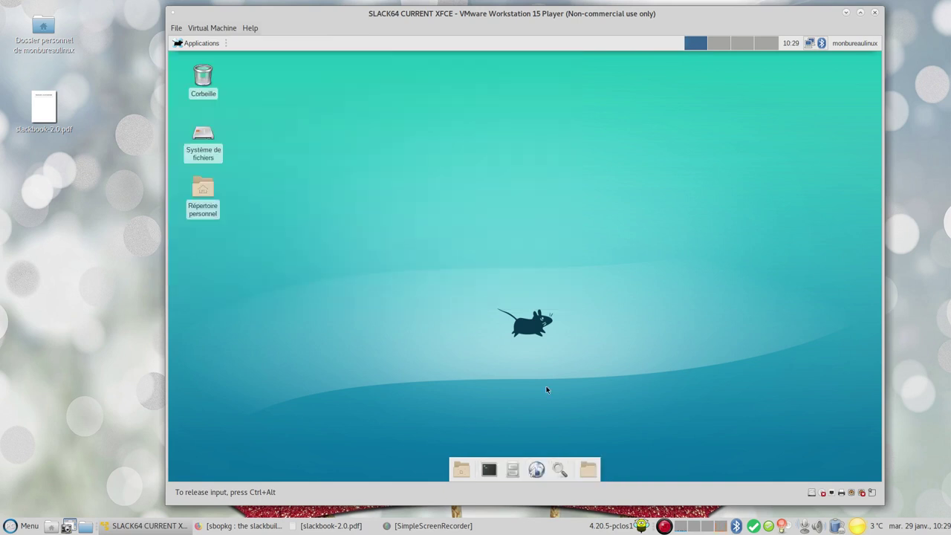
pyautogui.click(516, 467)
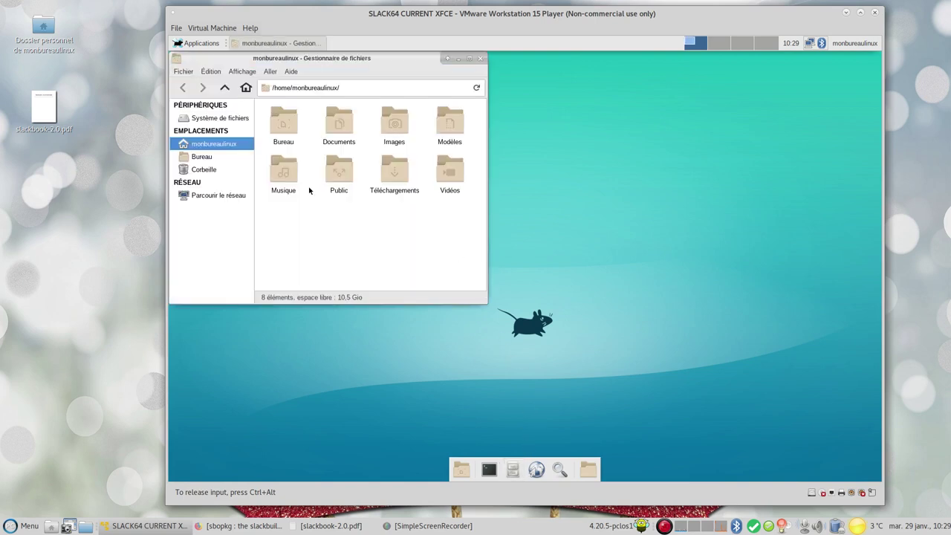
pyautogui.click(292, 72)
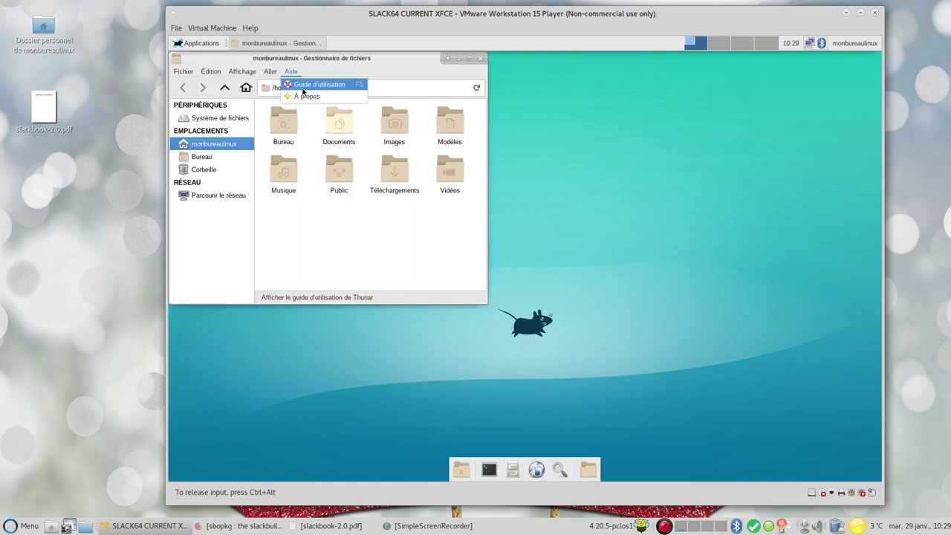
pyautogui.click(306, 96)
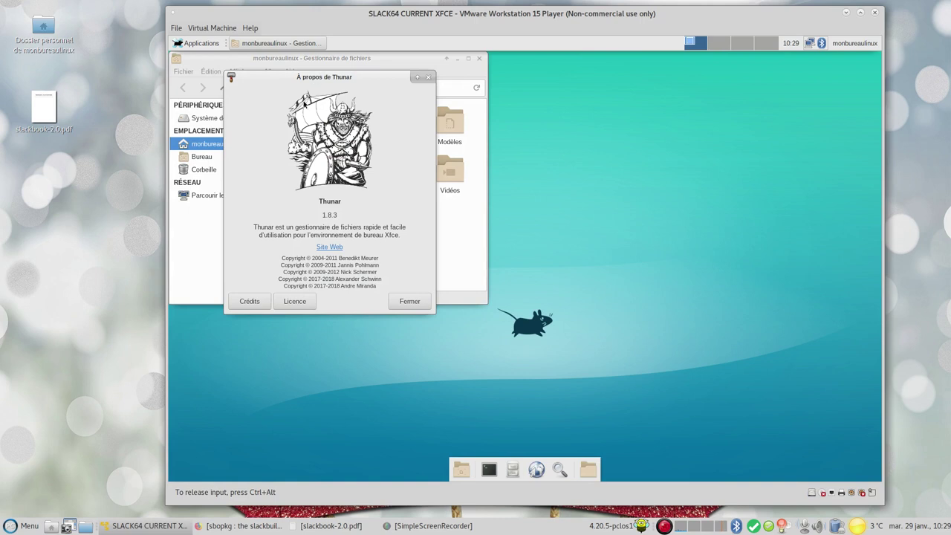
pyautogui.click(408, 303)
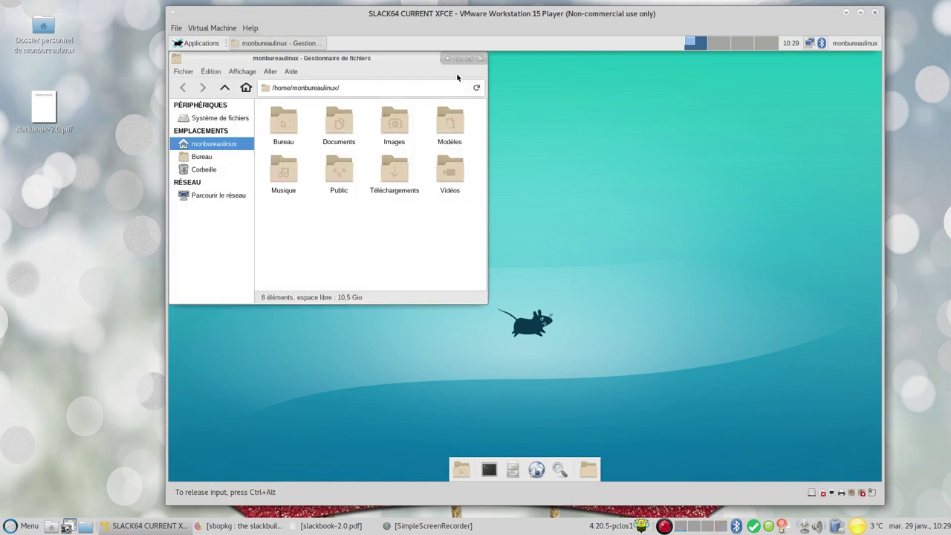
pyautogui.click(481, 58)
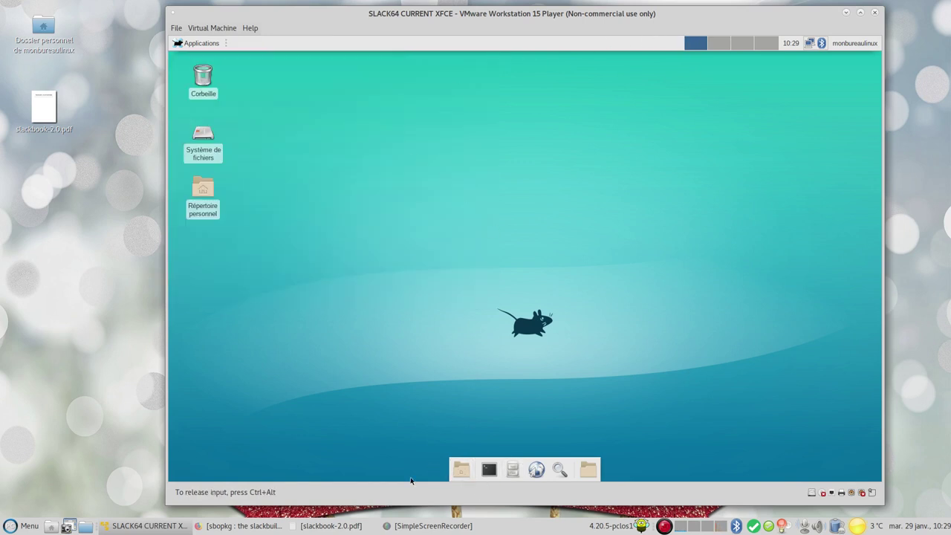
# Log out via Applications > Déconnexion, then release VM input with Ctrl+Alt
pyautogui.click(201, 43)
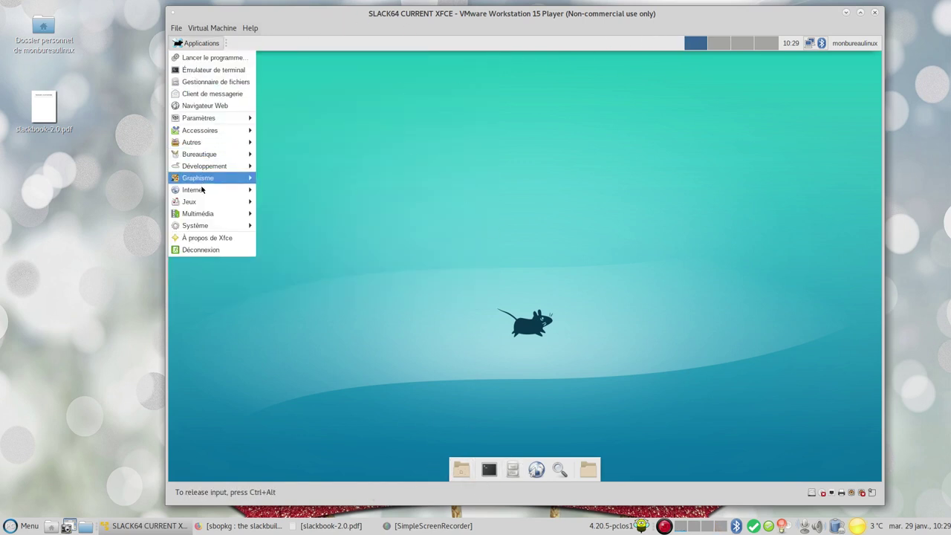
pyautogui.click(220, 250)
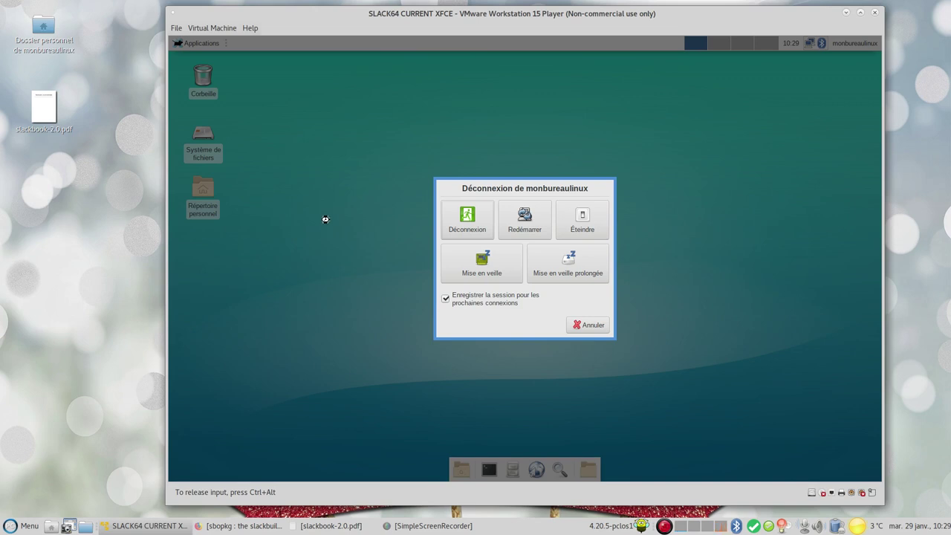
pyautogui.click(480, 230)
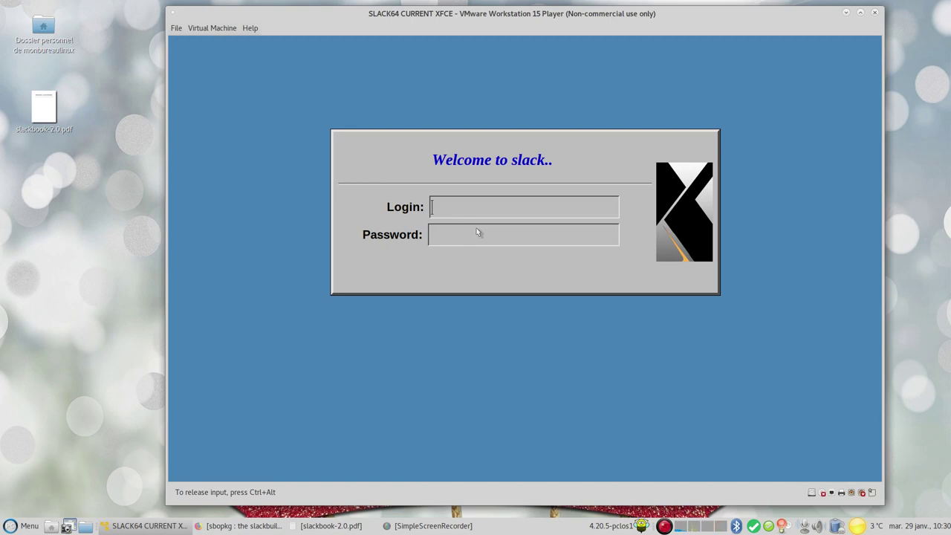
pyautogui.hotkey('ctrl', 'alt')
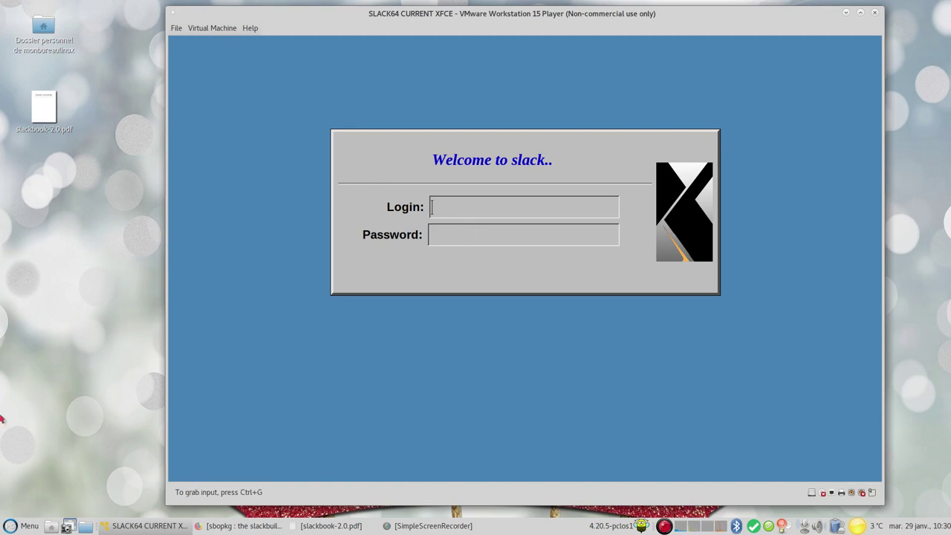